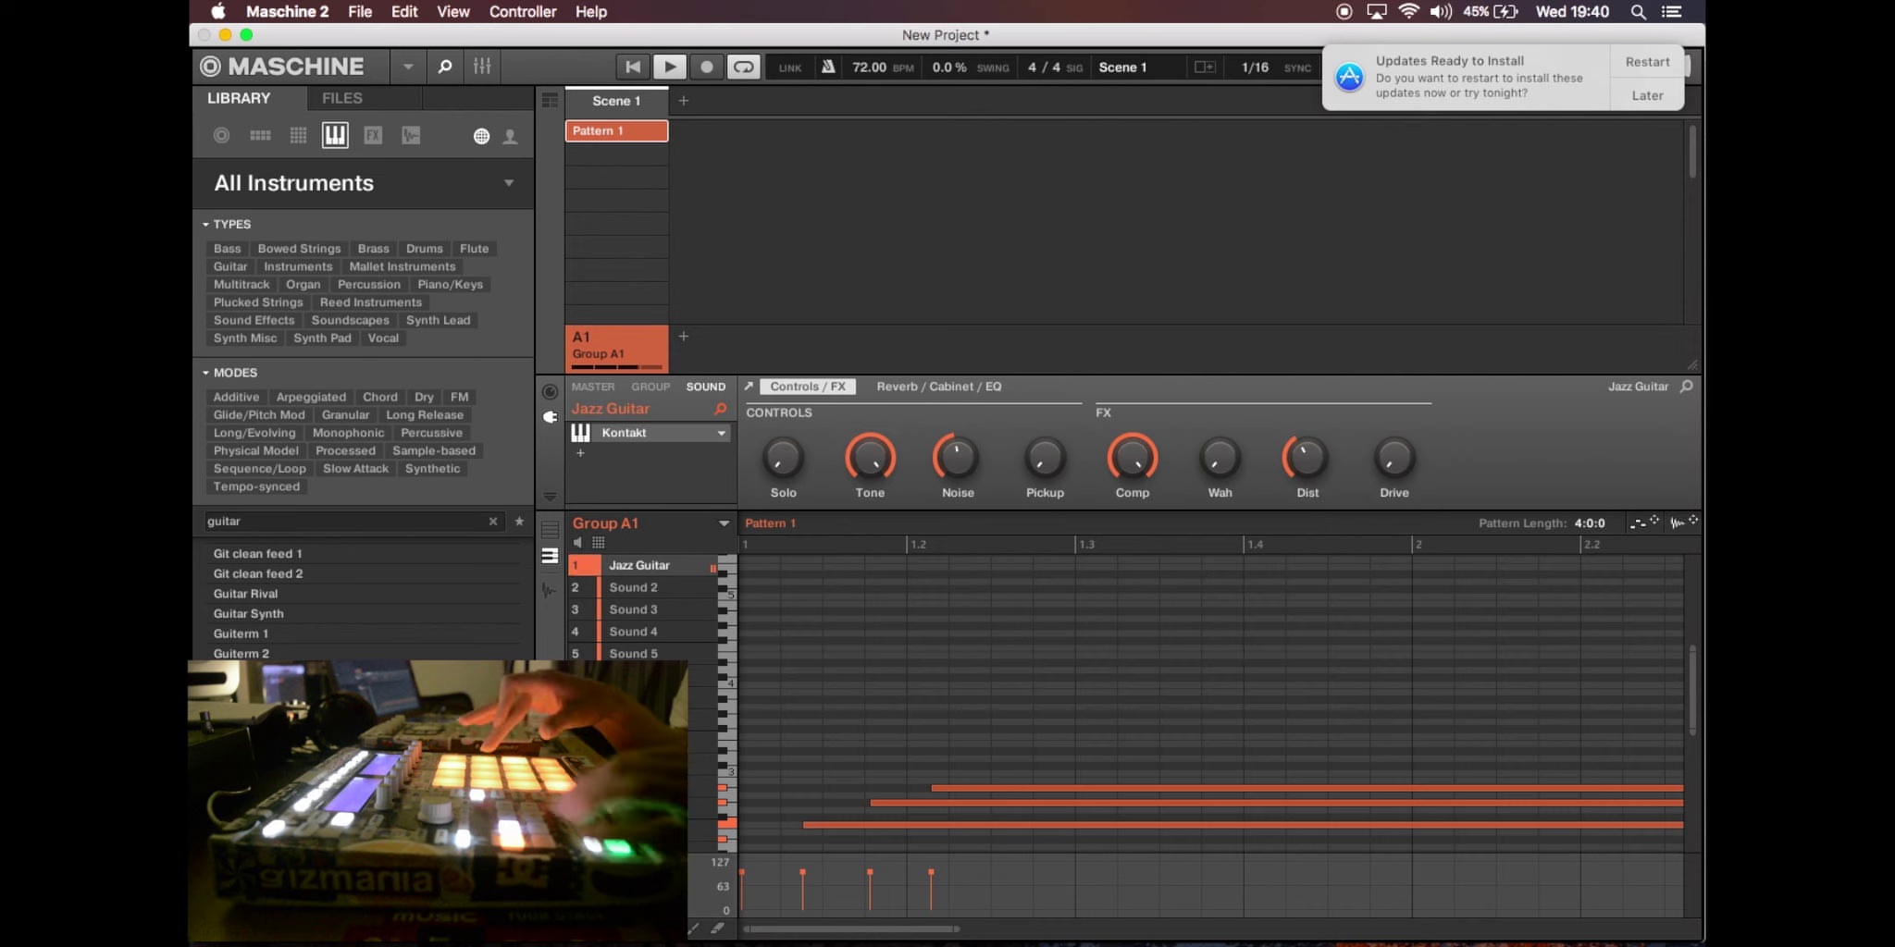
- Show the mixer view and postpone the system update reminder until tomorrow
key("super+m")
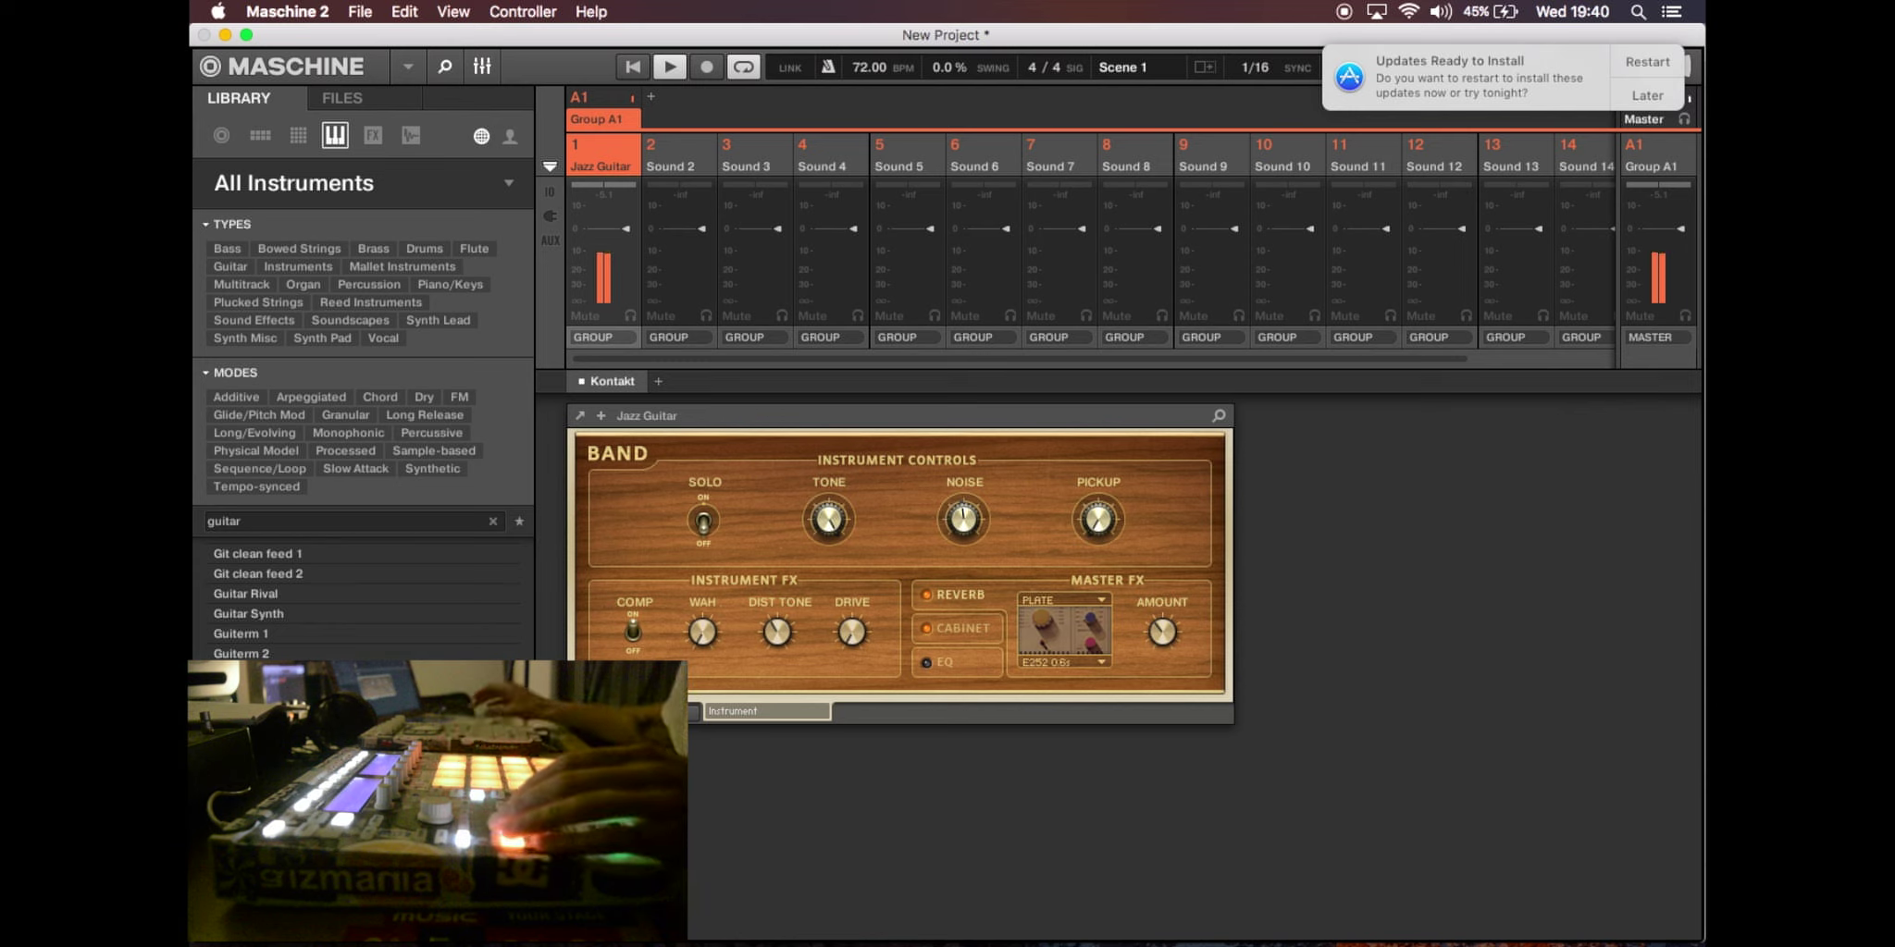
left_click(1633, 97)
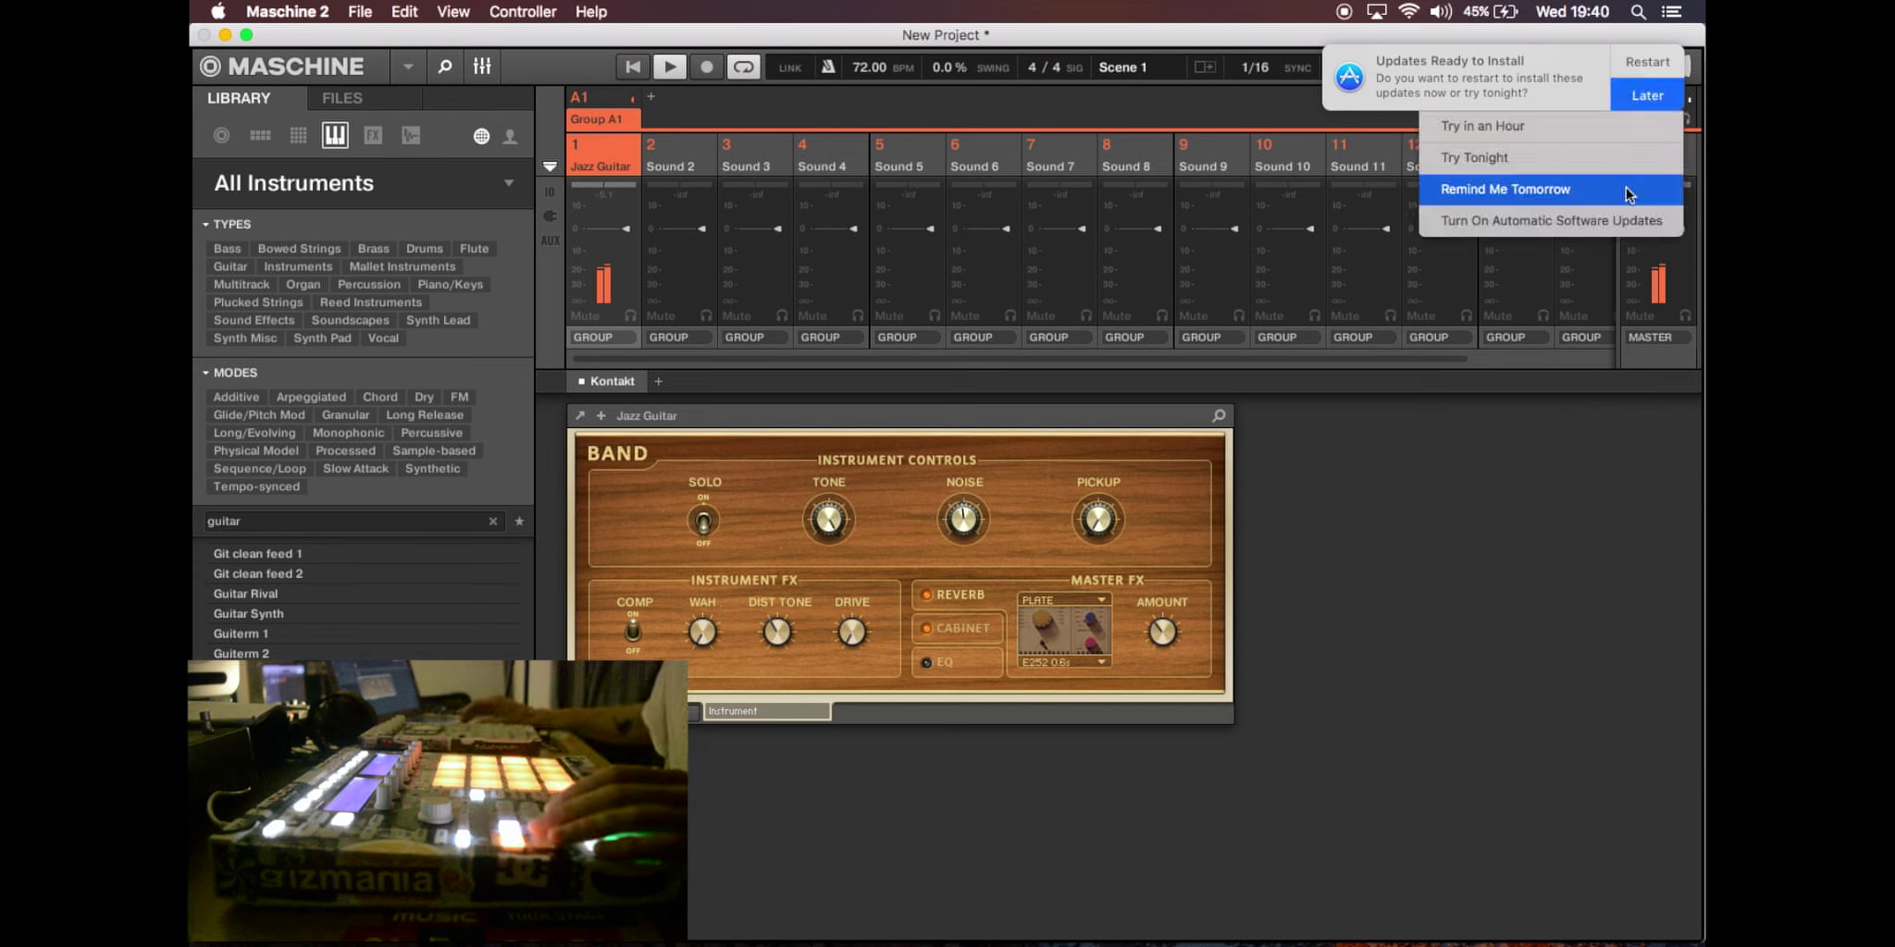
left_click(1531, 186)
- Show the plug-in slots in the mixer and add the Waves J37 (s) (AU) effect after Kontakt on Jazz Guitar
left_click(549, 225)
left_click(603, 199)
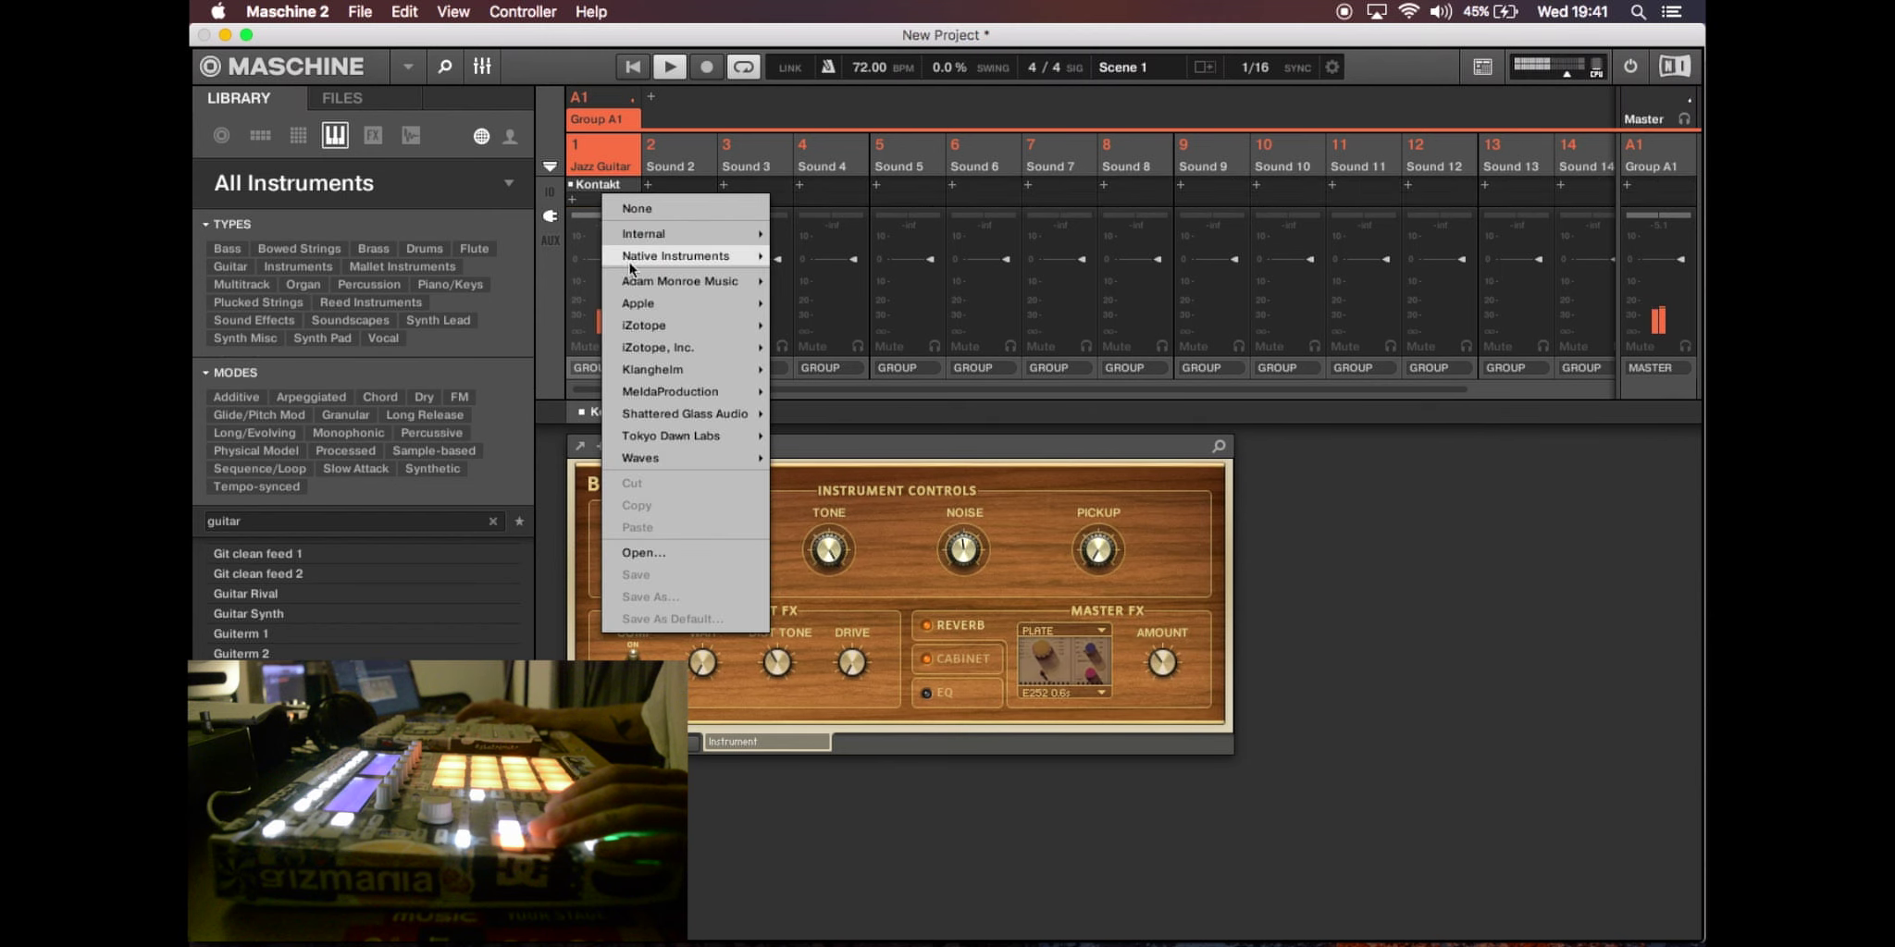
mouse_move(703, 233)
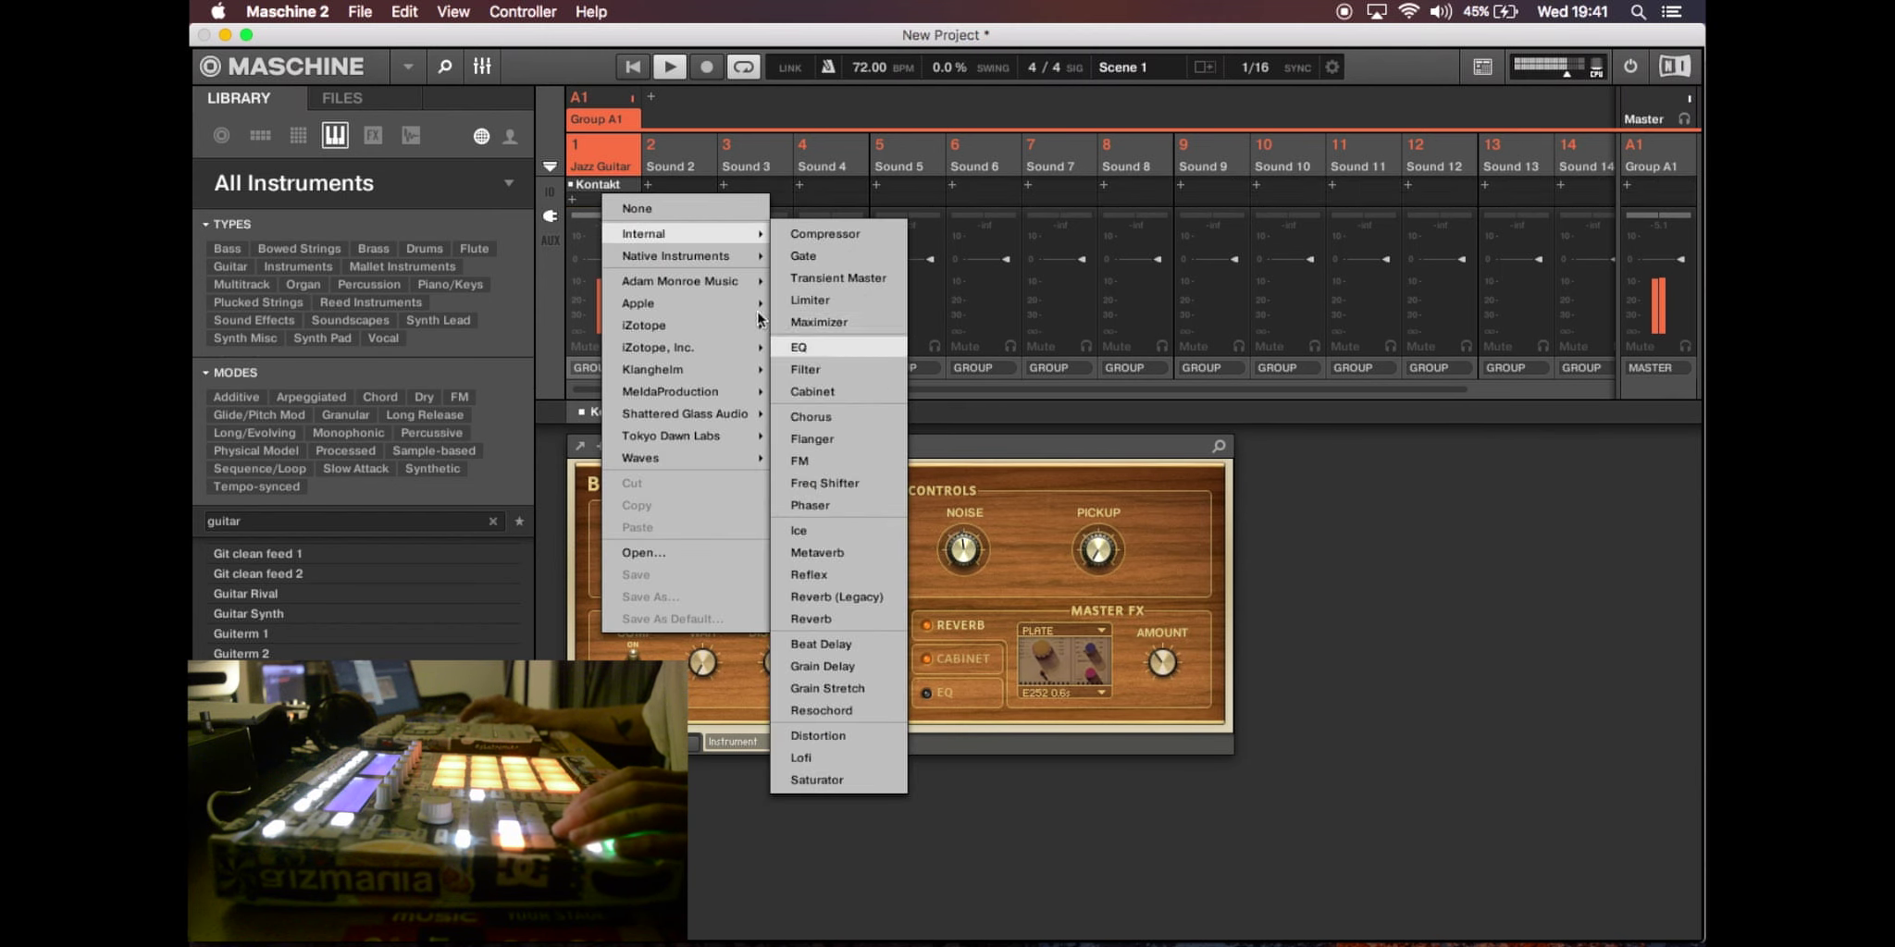
mouse_move(721, 458)
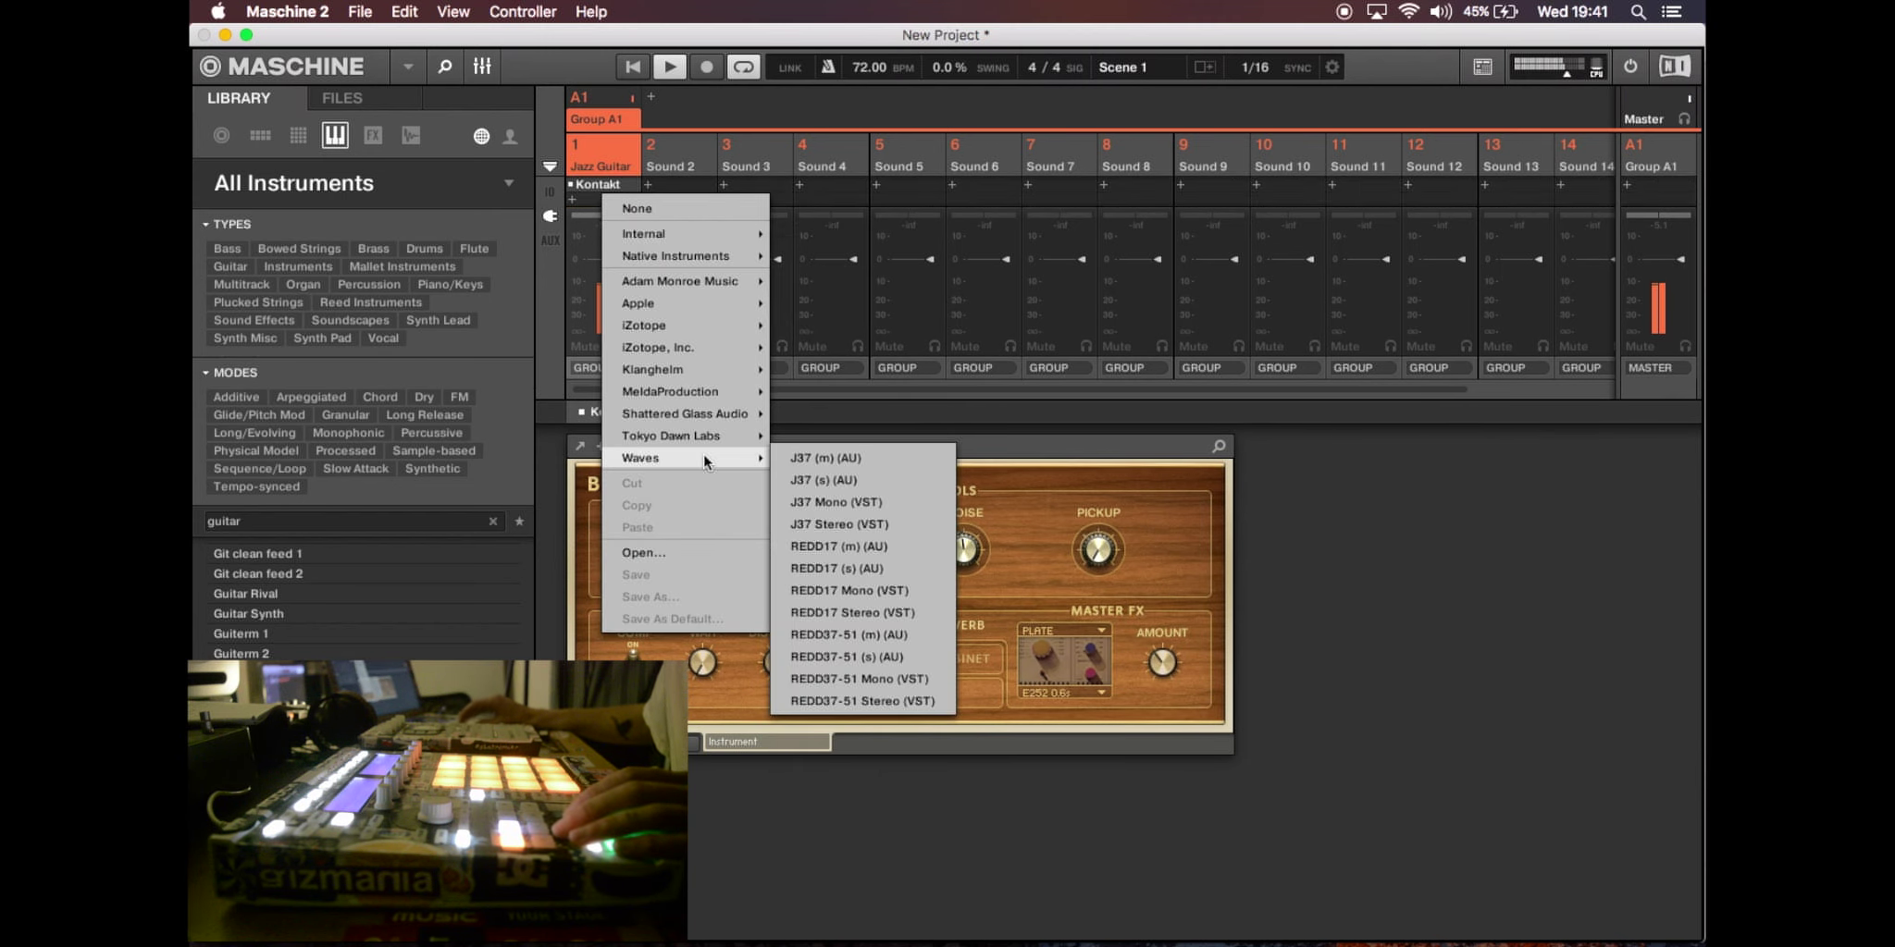
left_click(860, 480)
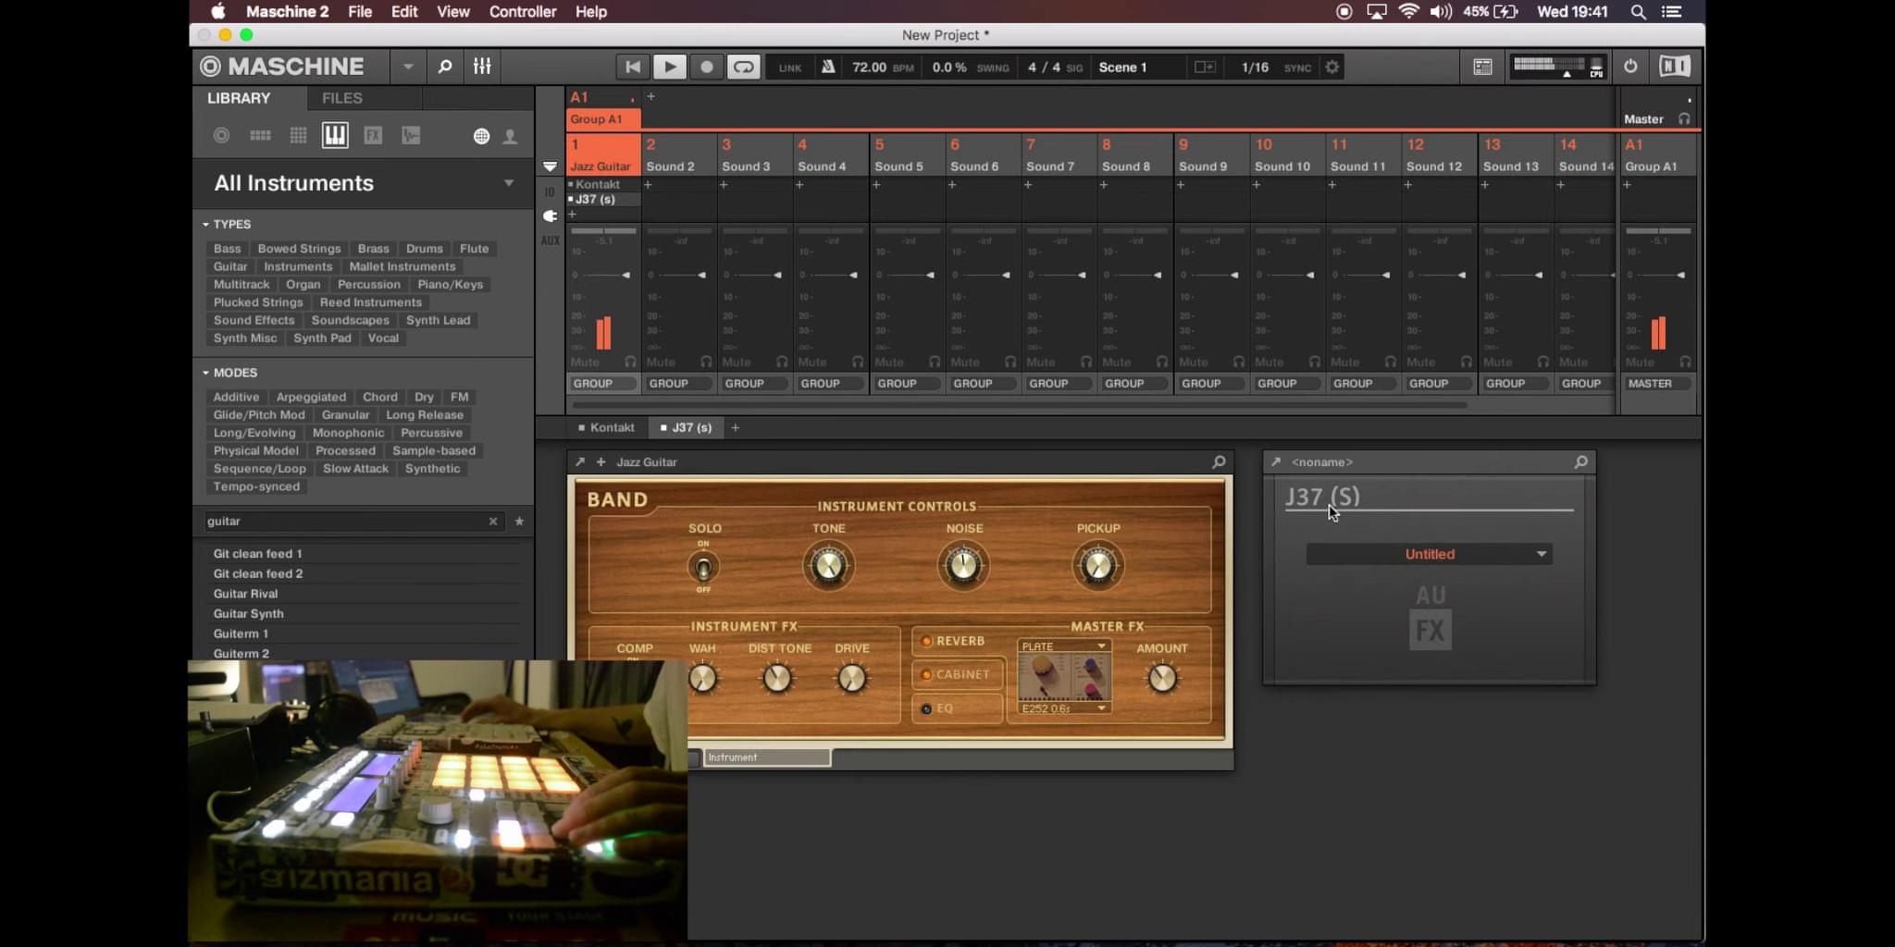
- Add the Adam Monroe Music AmTremolo (VST) effect to Jazz Guitar and move it ahead of J37 (s)
left_click(574, 214)
mouse_move(645, 262)
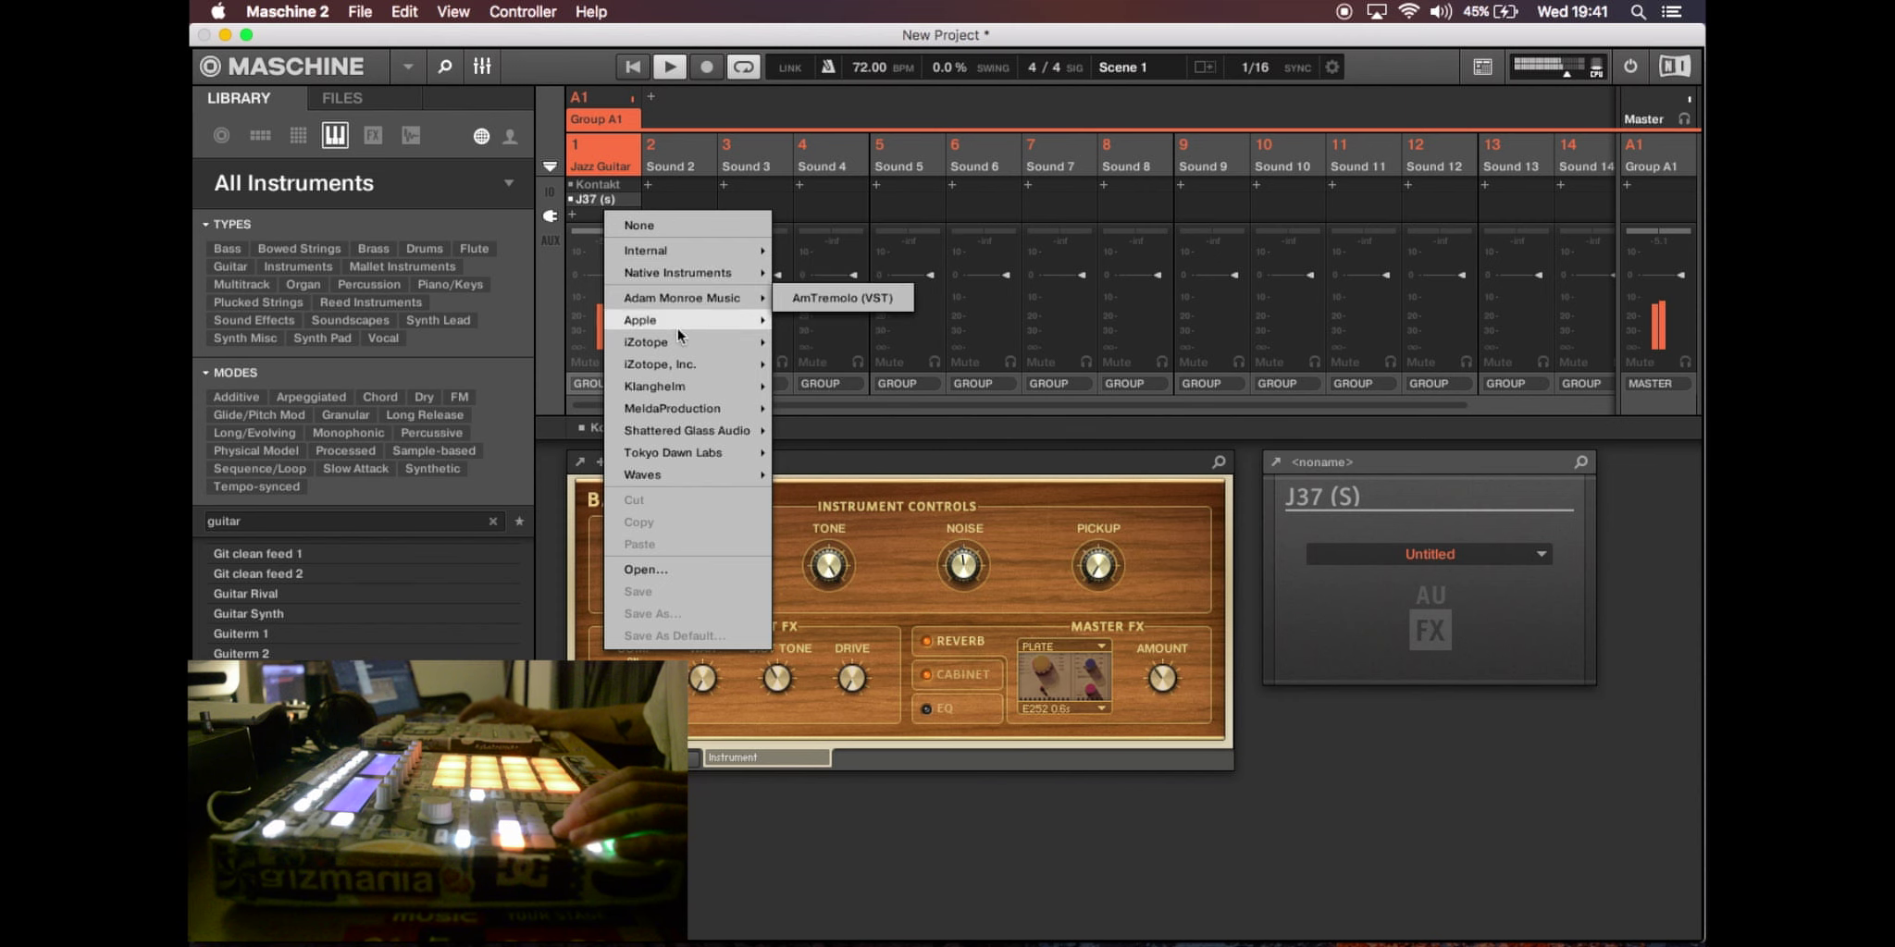
mouse_move(680, 342)
mouse_move(703, 298)
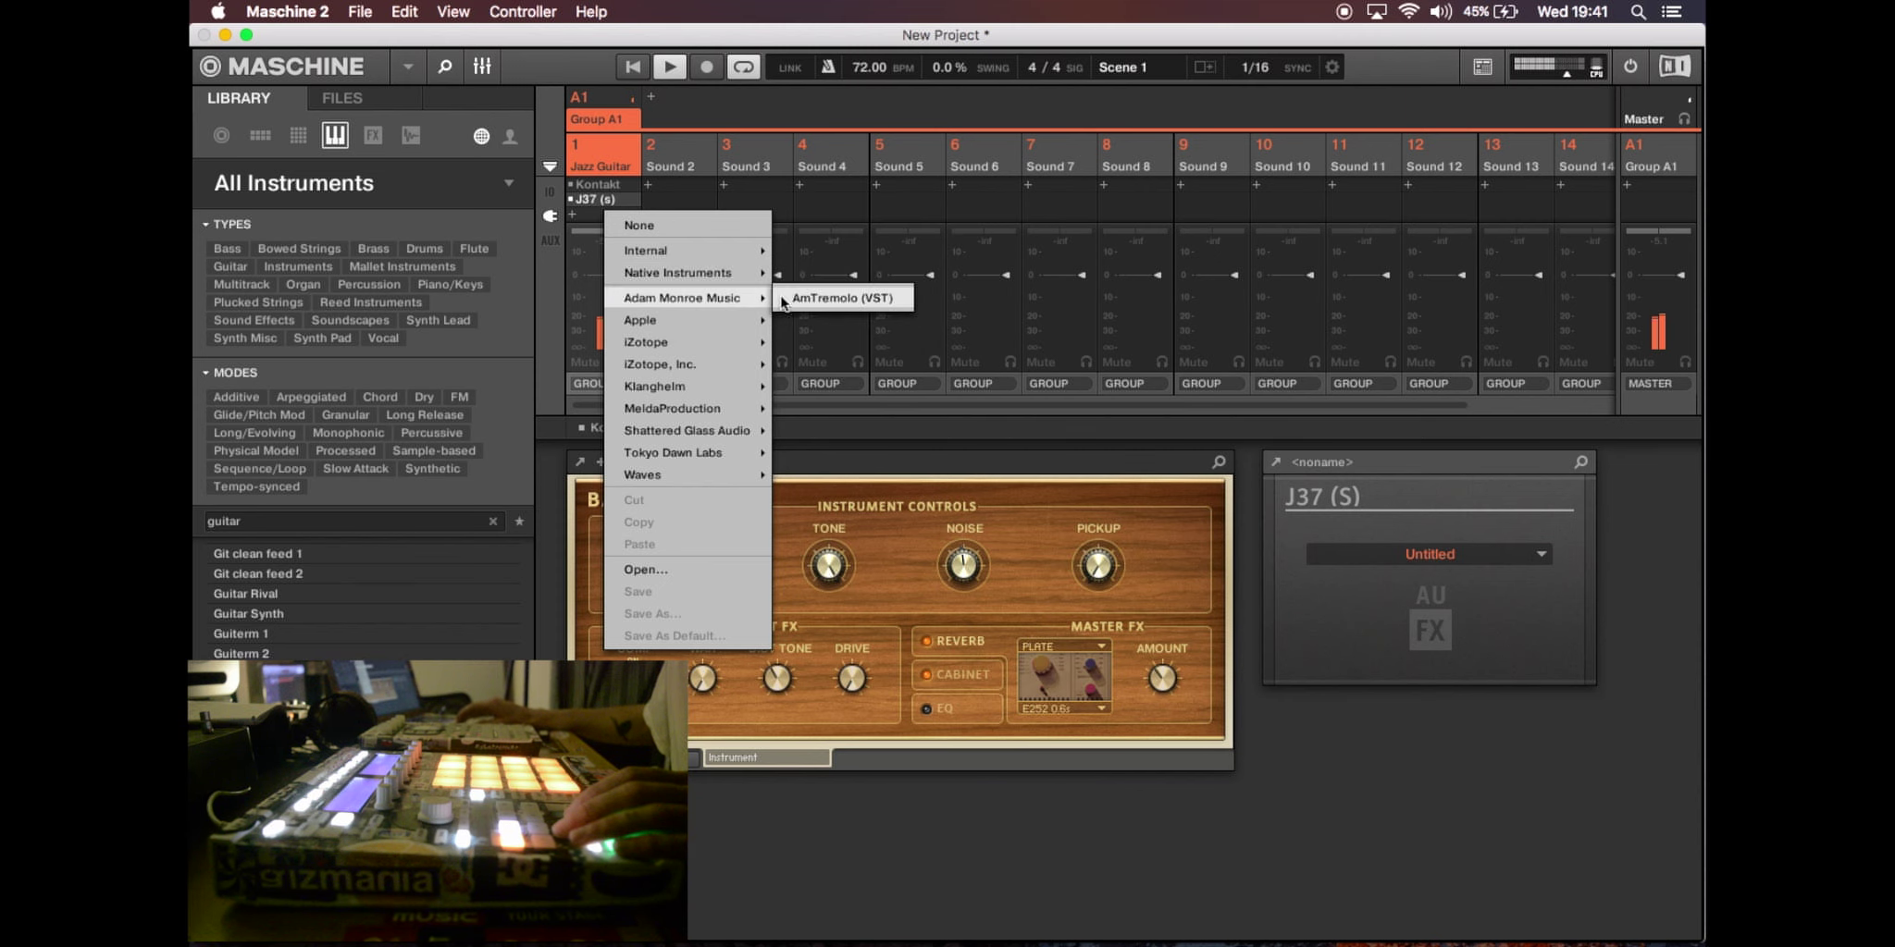
left_click(837, 298)
left_click_drag(603, 216, 602, 197)
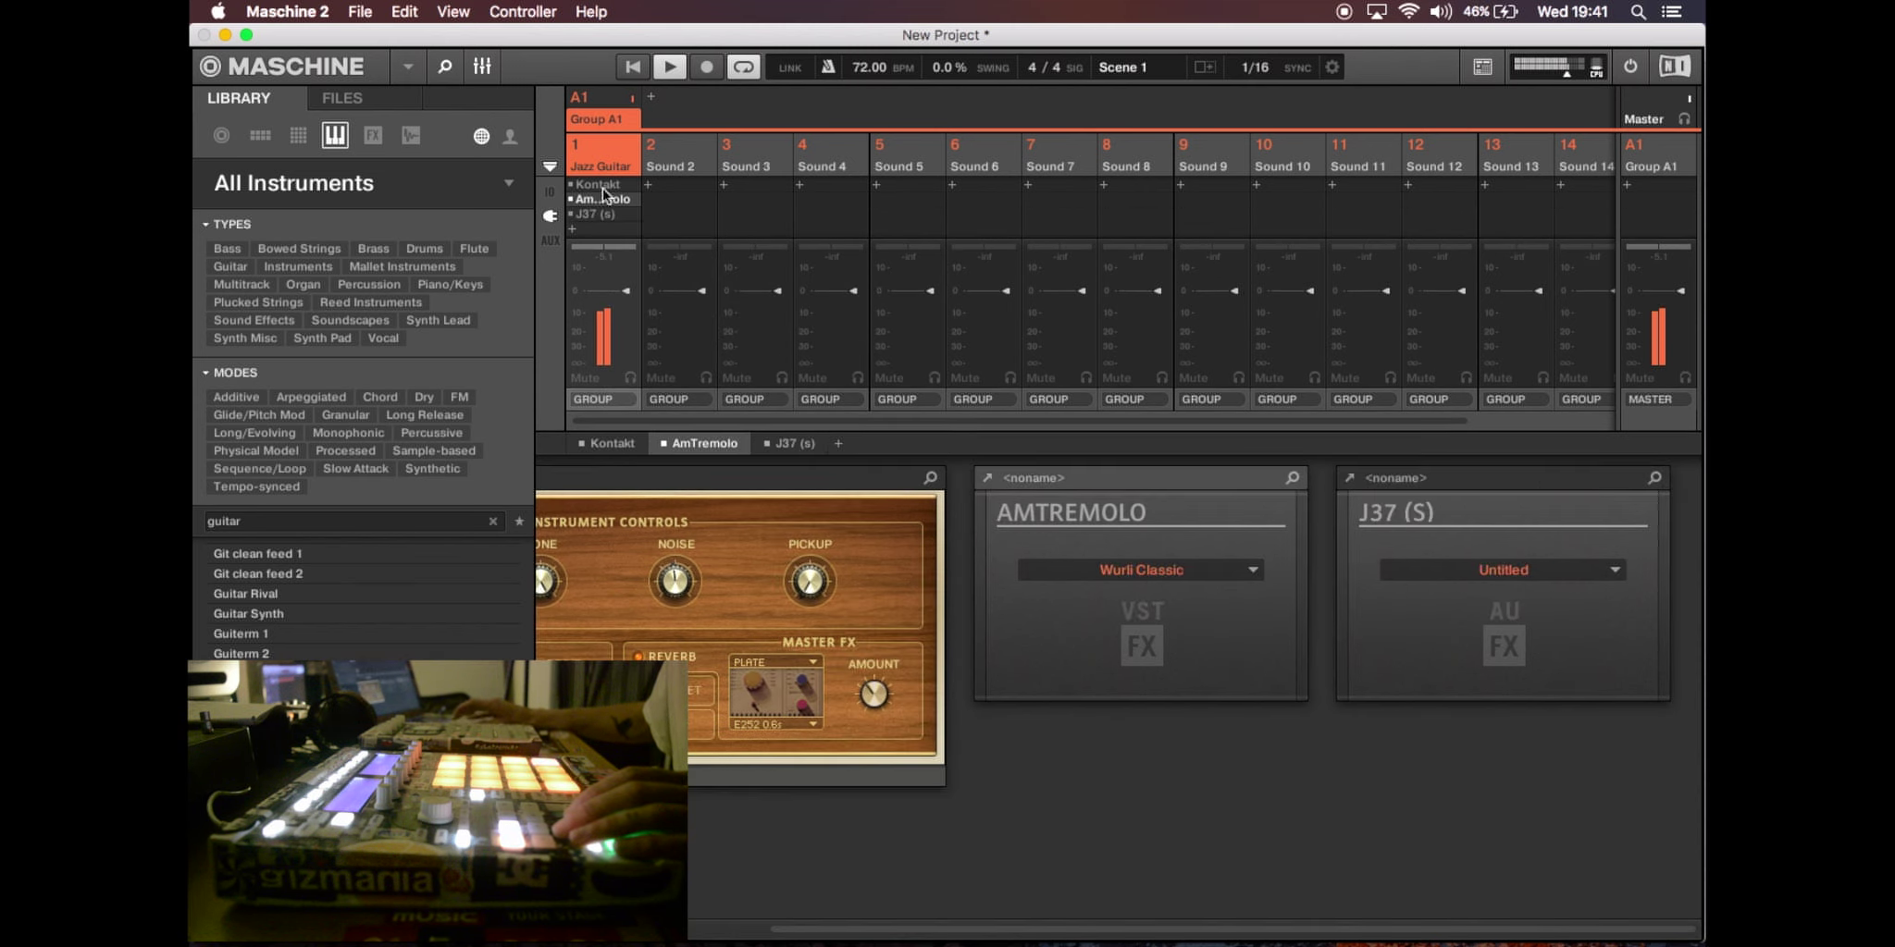
- In the AmTremolo window, raise the tremolo speed, panner speed and panner depth, choose the 48 rate and adjust the mix
left_click(986, 479)
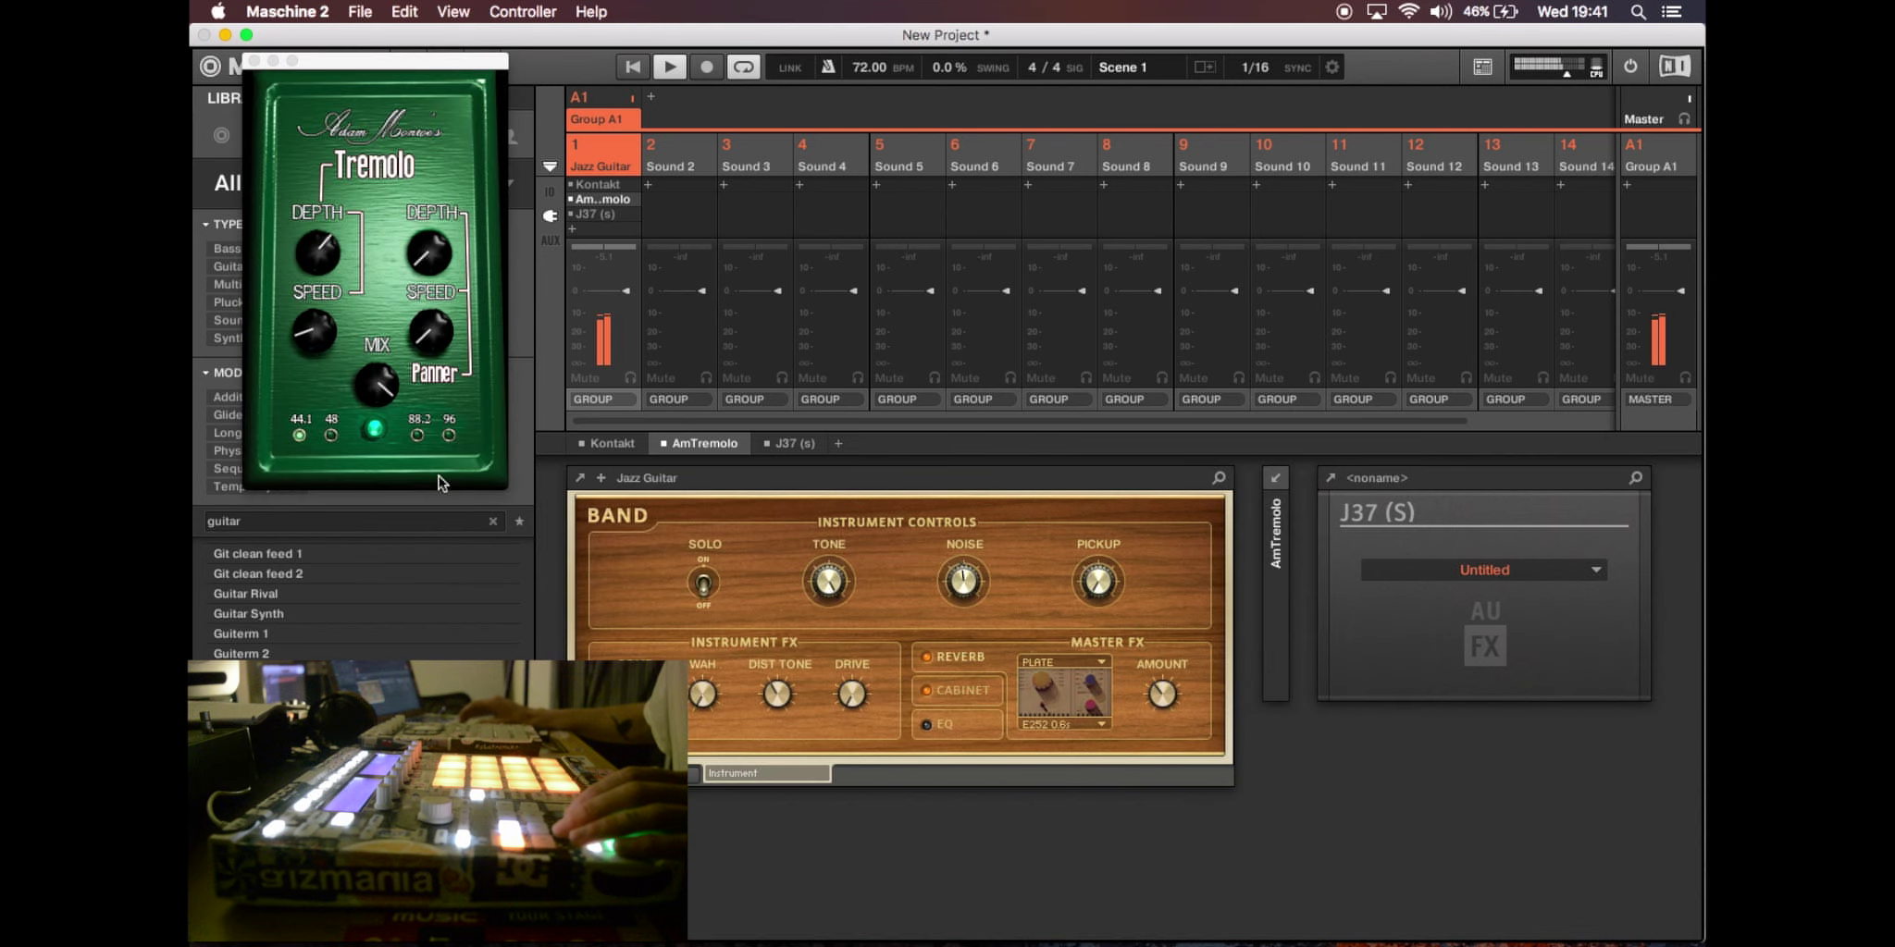
left_click_drag(314, 341, 318, 305)
mouse_move(442, 338)
left_mouse_down()
mouse_move(443, 257)
mouse_move(443, 310)
left_mouse_up()
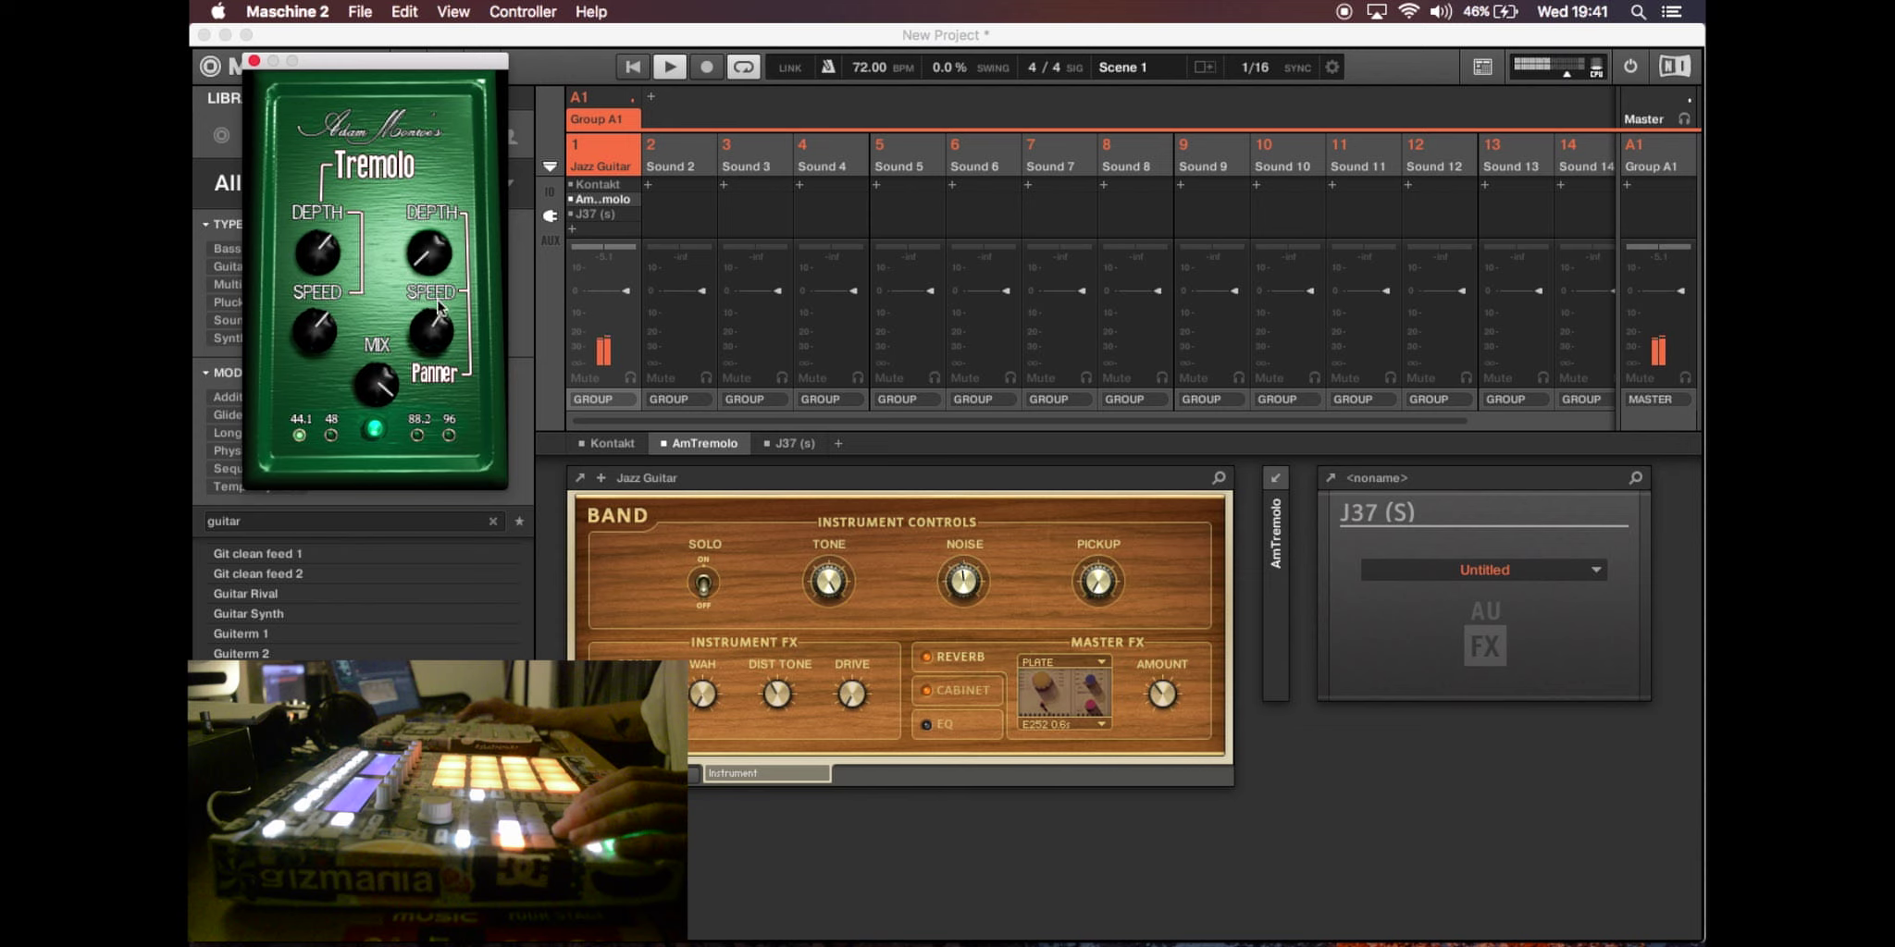
mouse_move(442, 252)
left_mouse_down()
mouse_move(442, 153)
mouse_move(441, 236)
left_mouse_up()
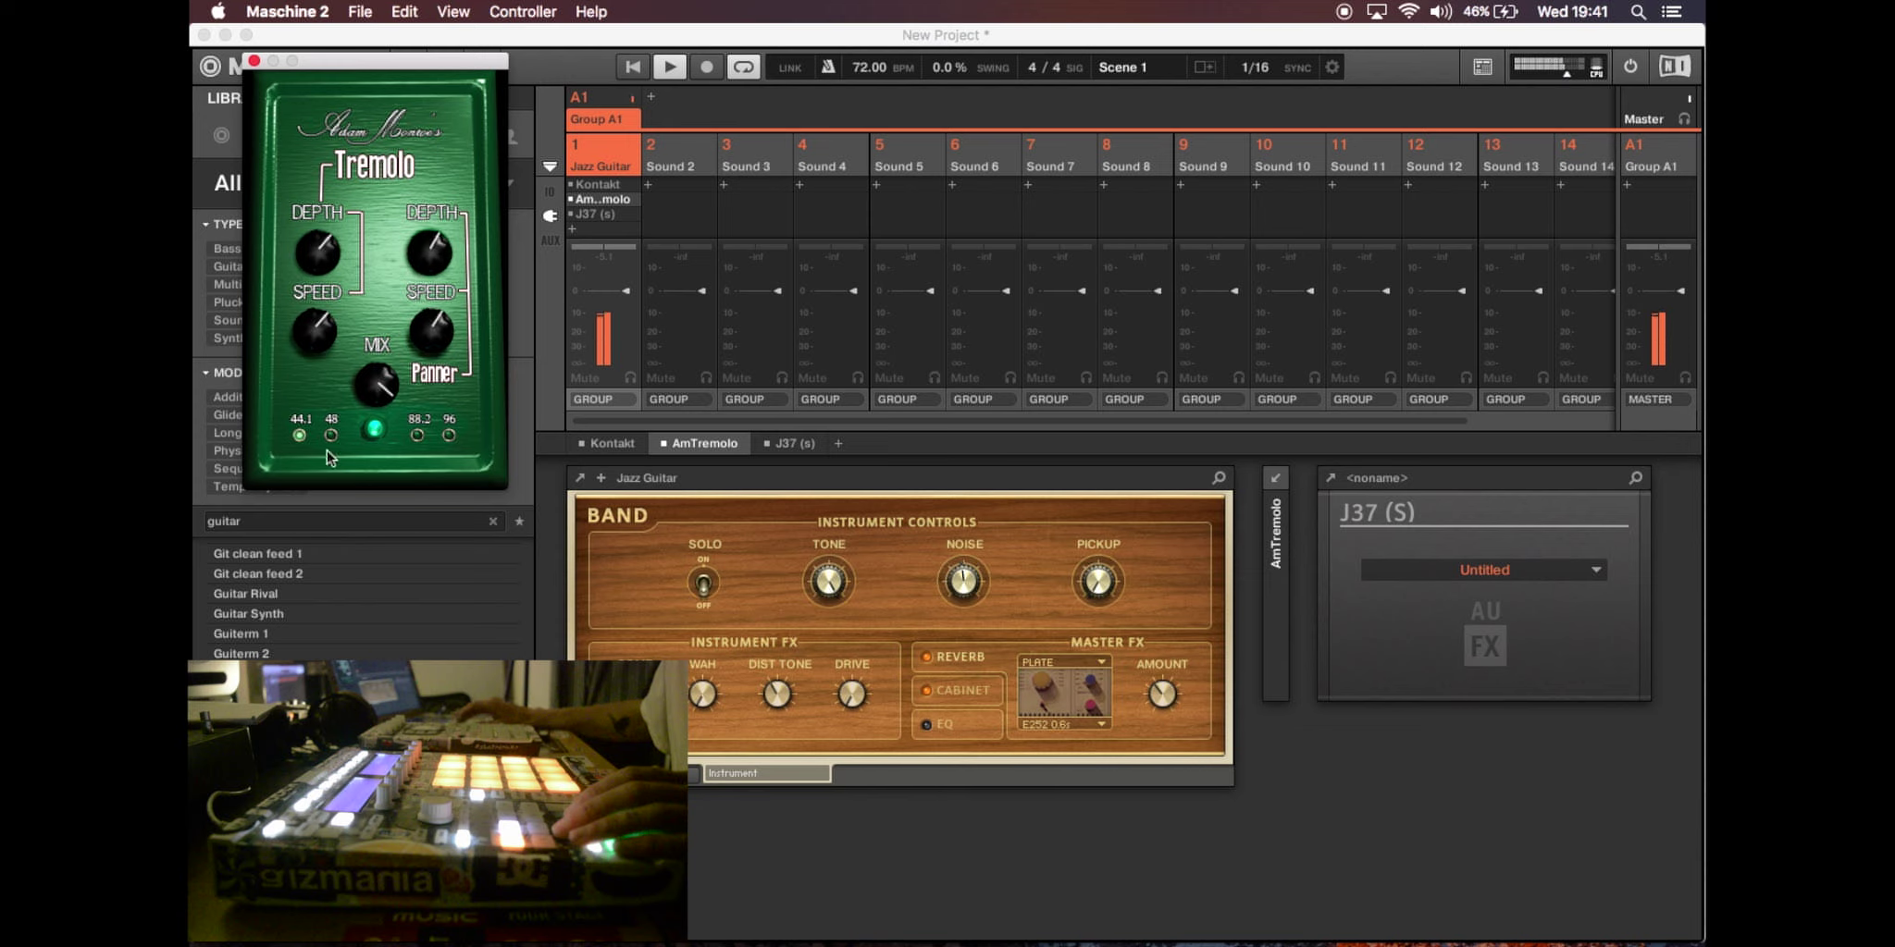
left_click(331, 435)
mouse_move(370, 392)
left_mouse_down()
mouse_move(374, 370)
mouse_move(380, 392)
left_mouse_up()
left_click(254, 60)
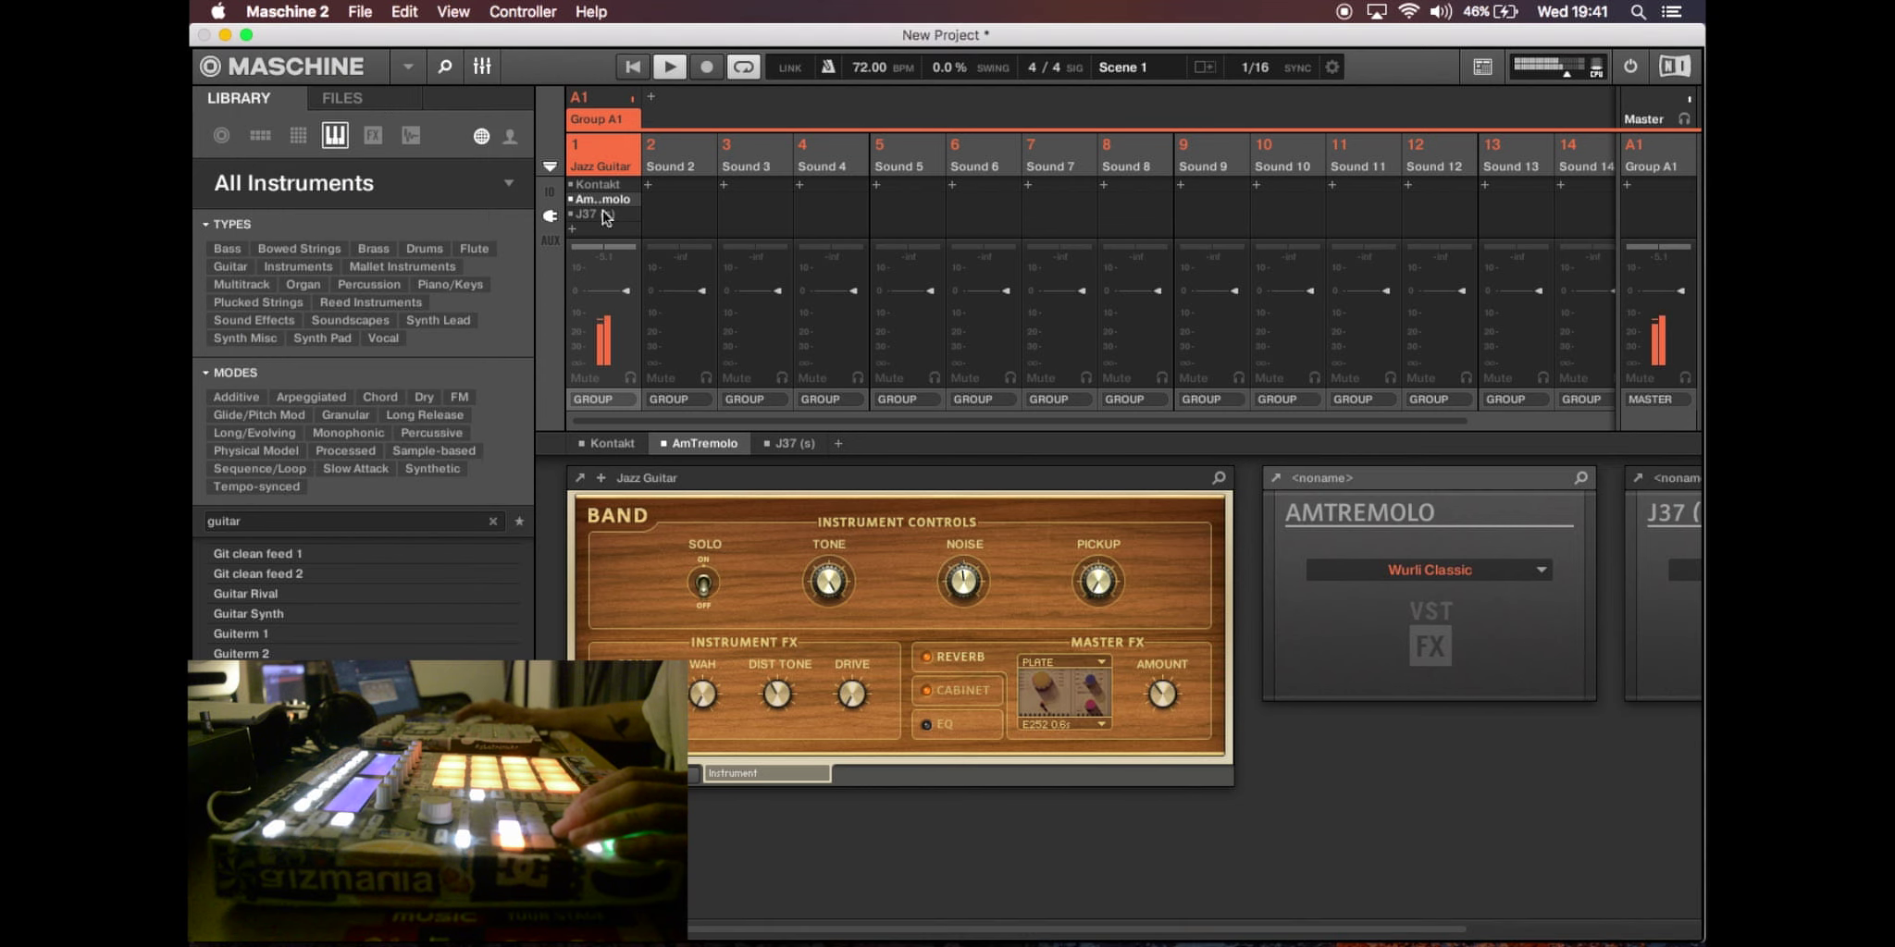
- Add an internal Filter to Jazz Guitar with minimum resonance and cutoff at about 714.5 Hz, placed directly after Kontakt
left_click(589, 235)
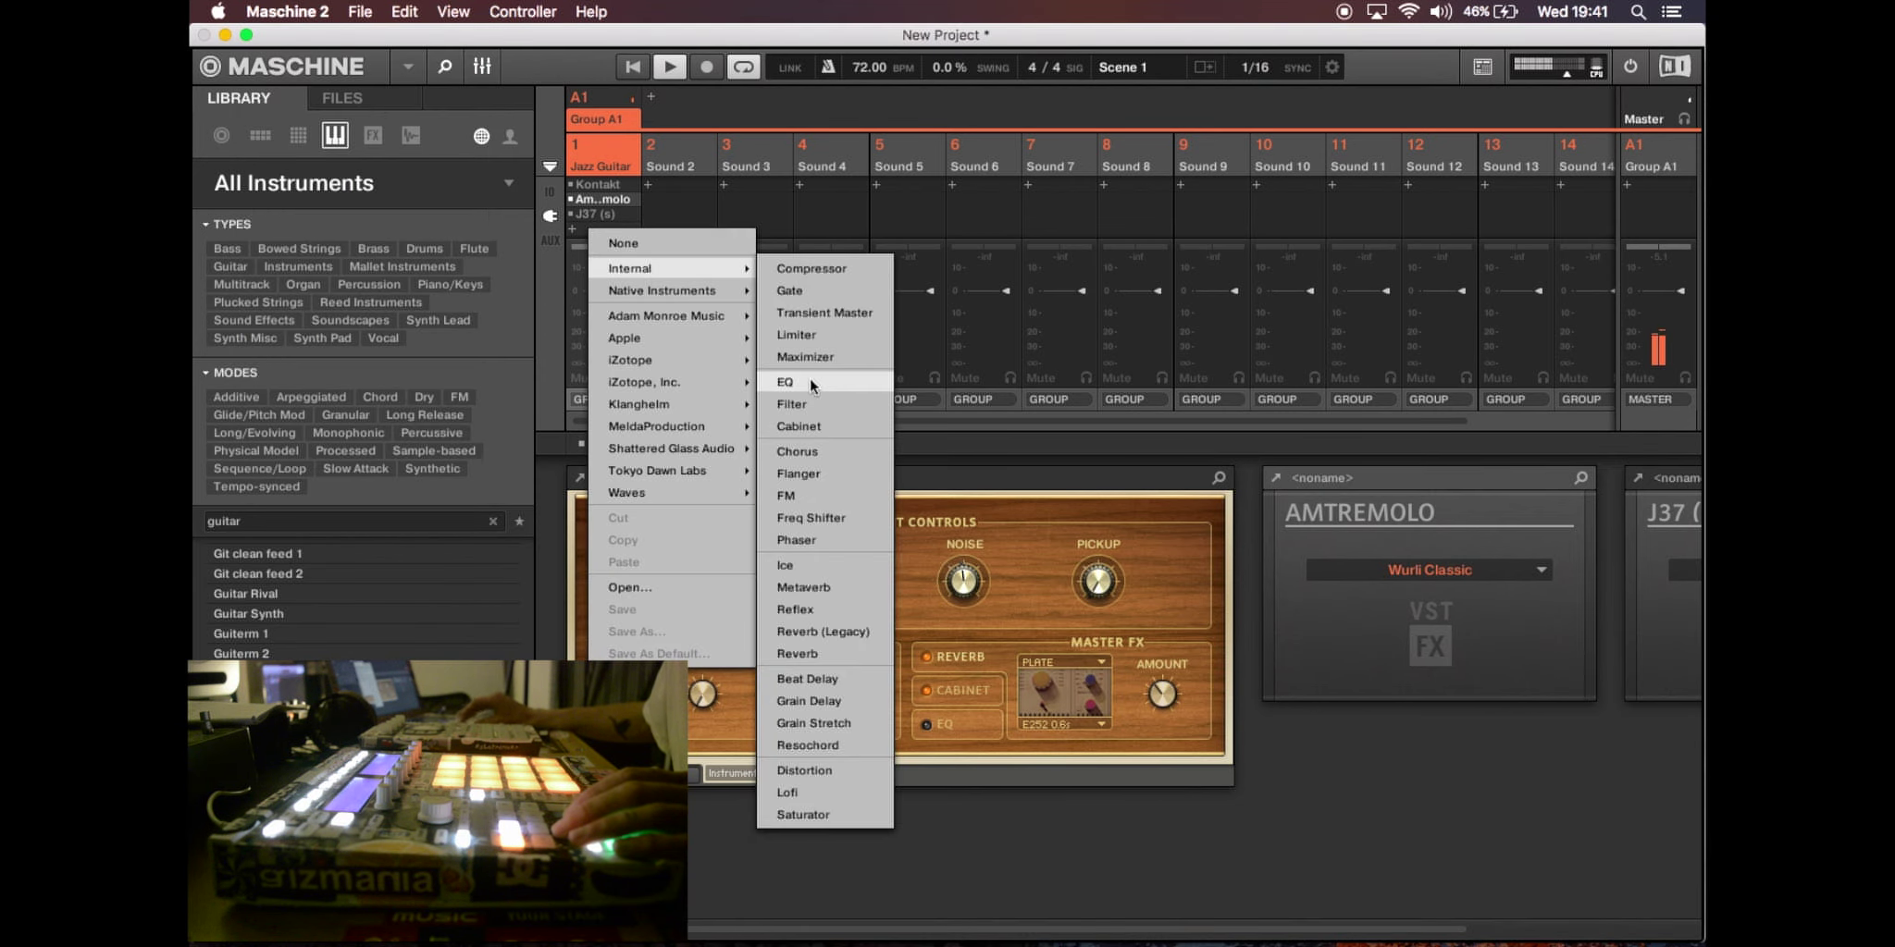
left_click(812, 408)
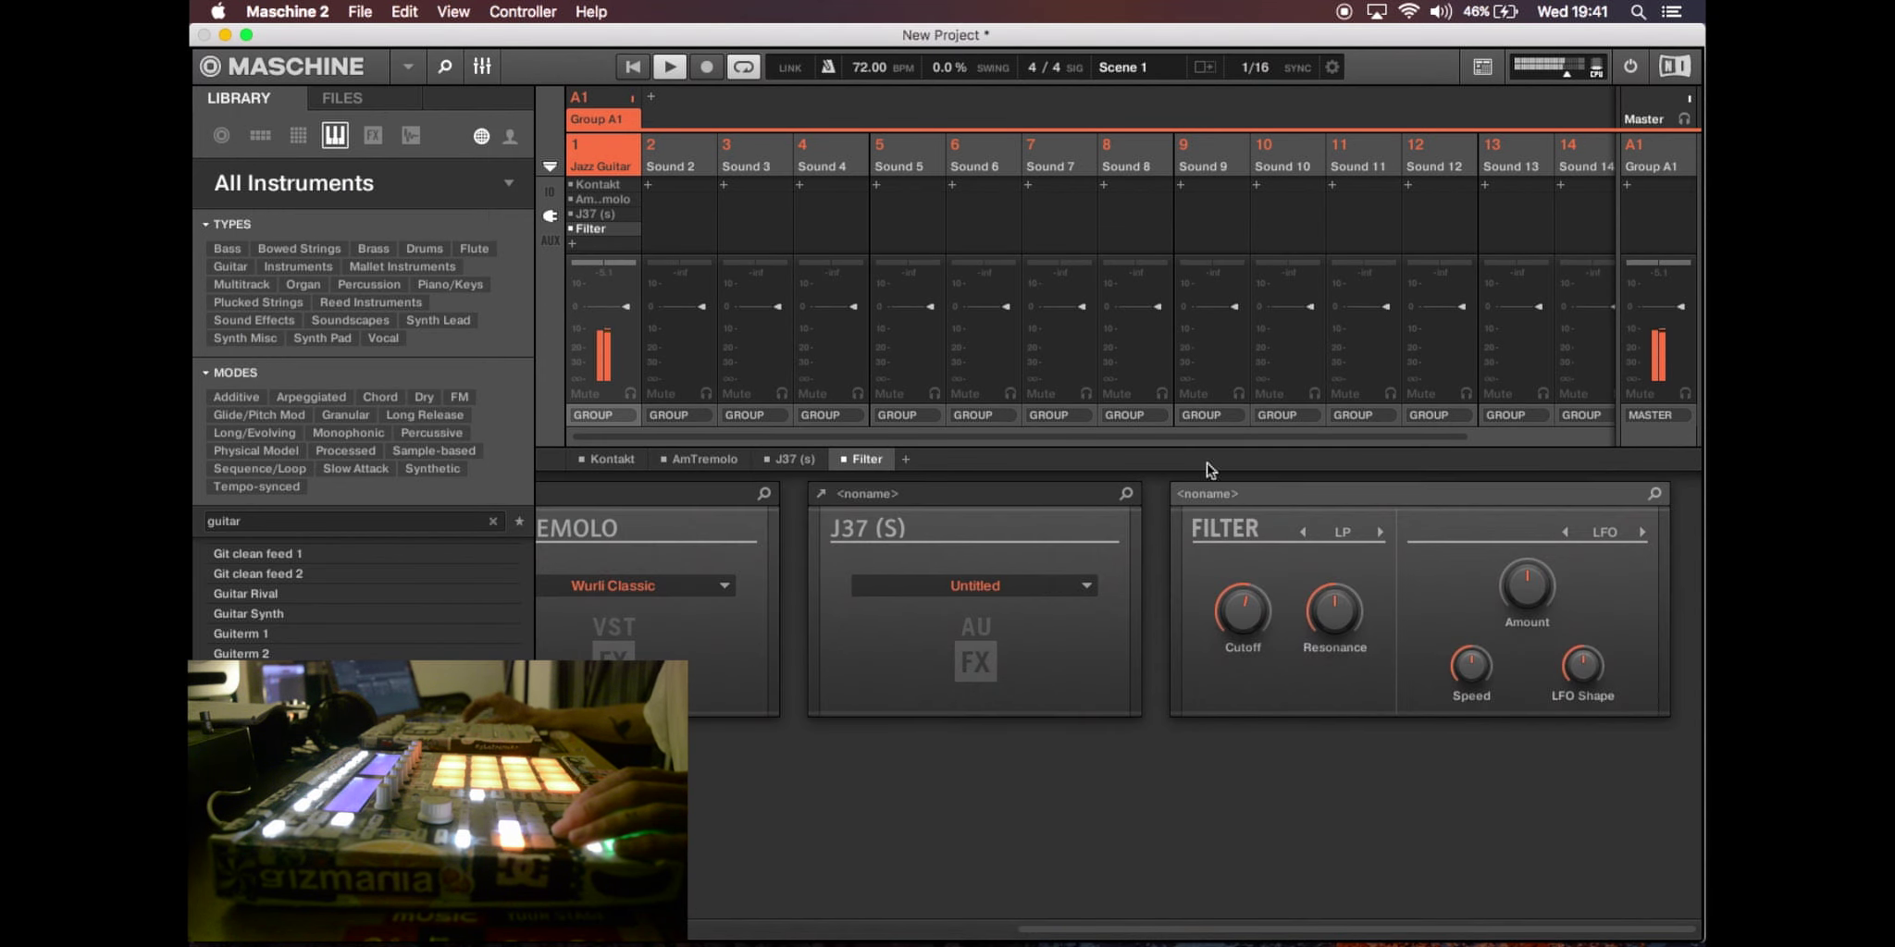
left_click_drag(1336, 608, 1242, 602)
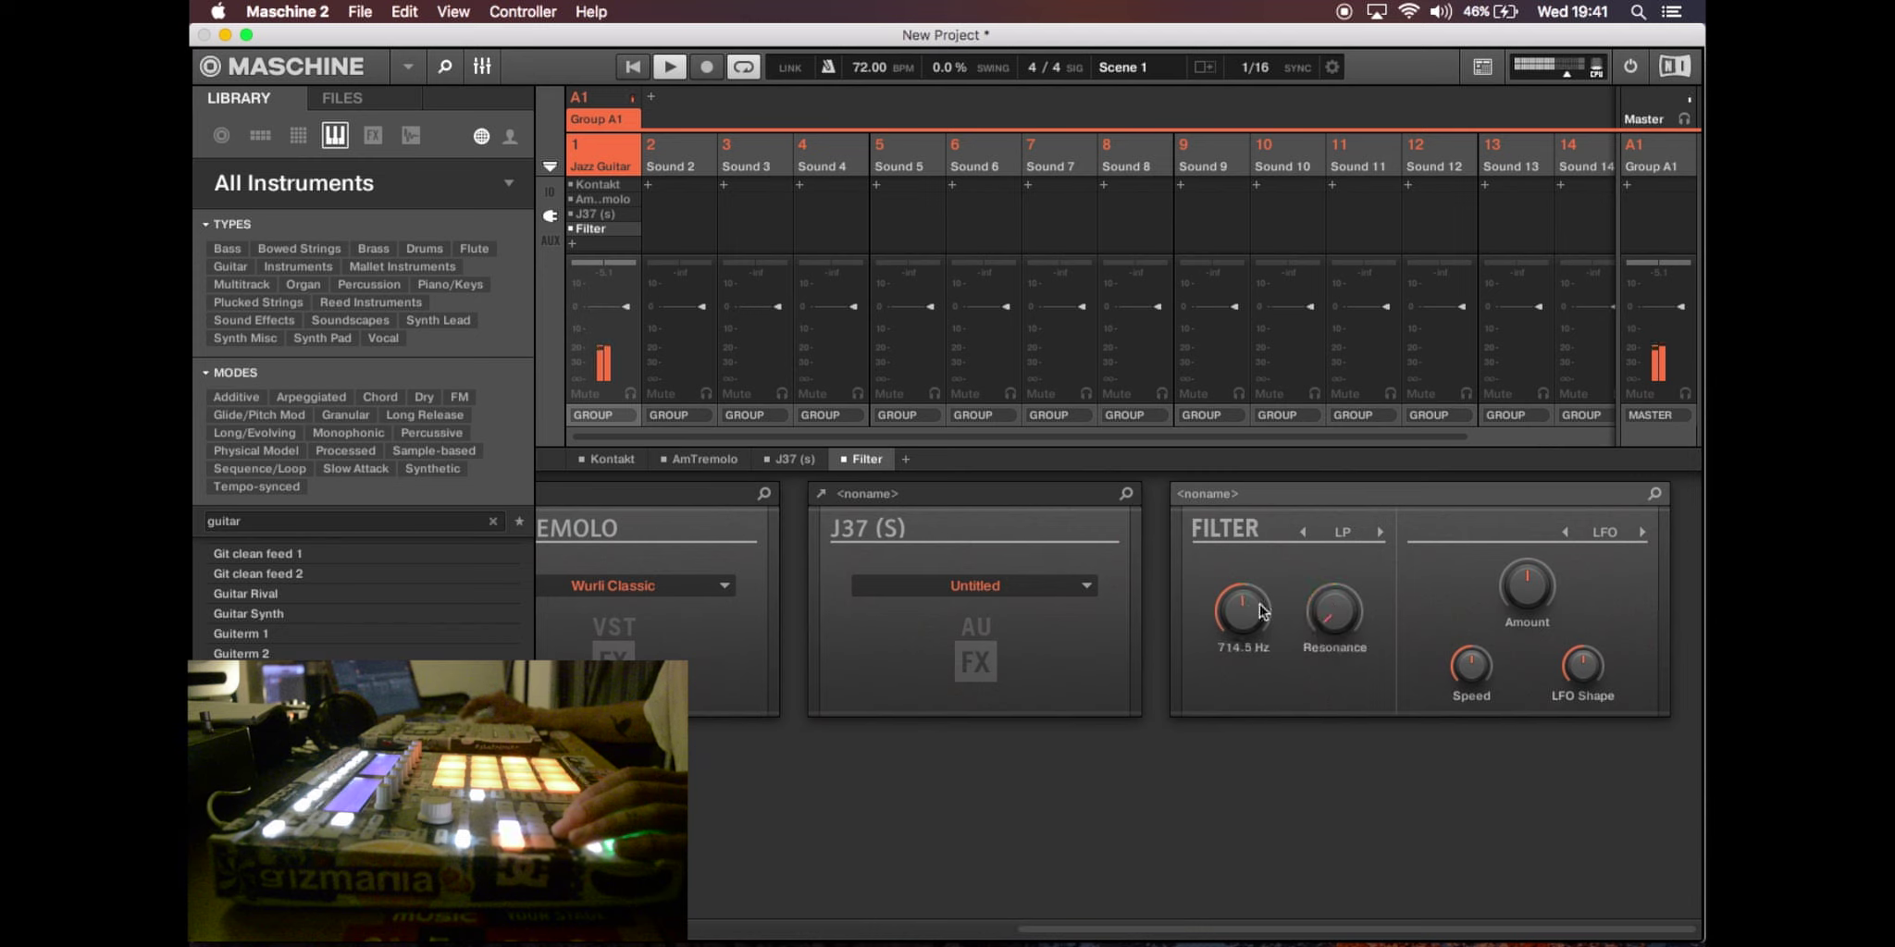
left_click_drag(608, 237, 605, 198)
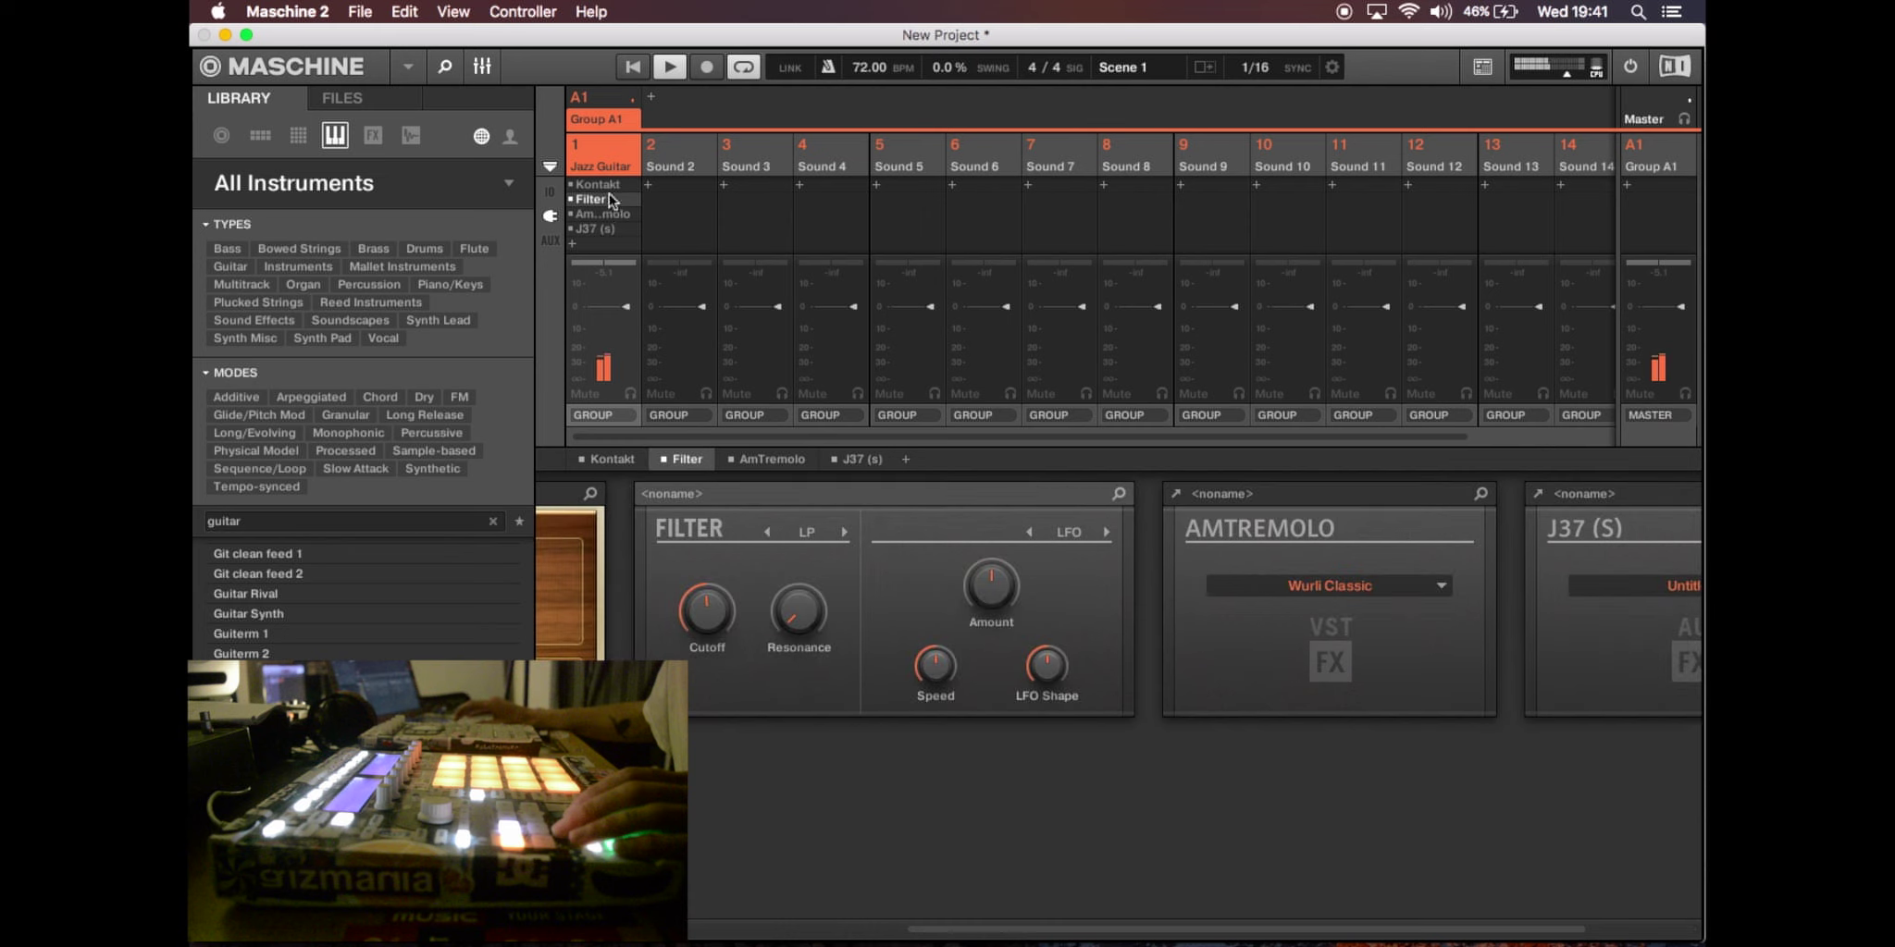
- Open the J37 (s) plug-in window, set the delay type to Ping Pong and raise the right delay level
left_click(608, 234)
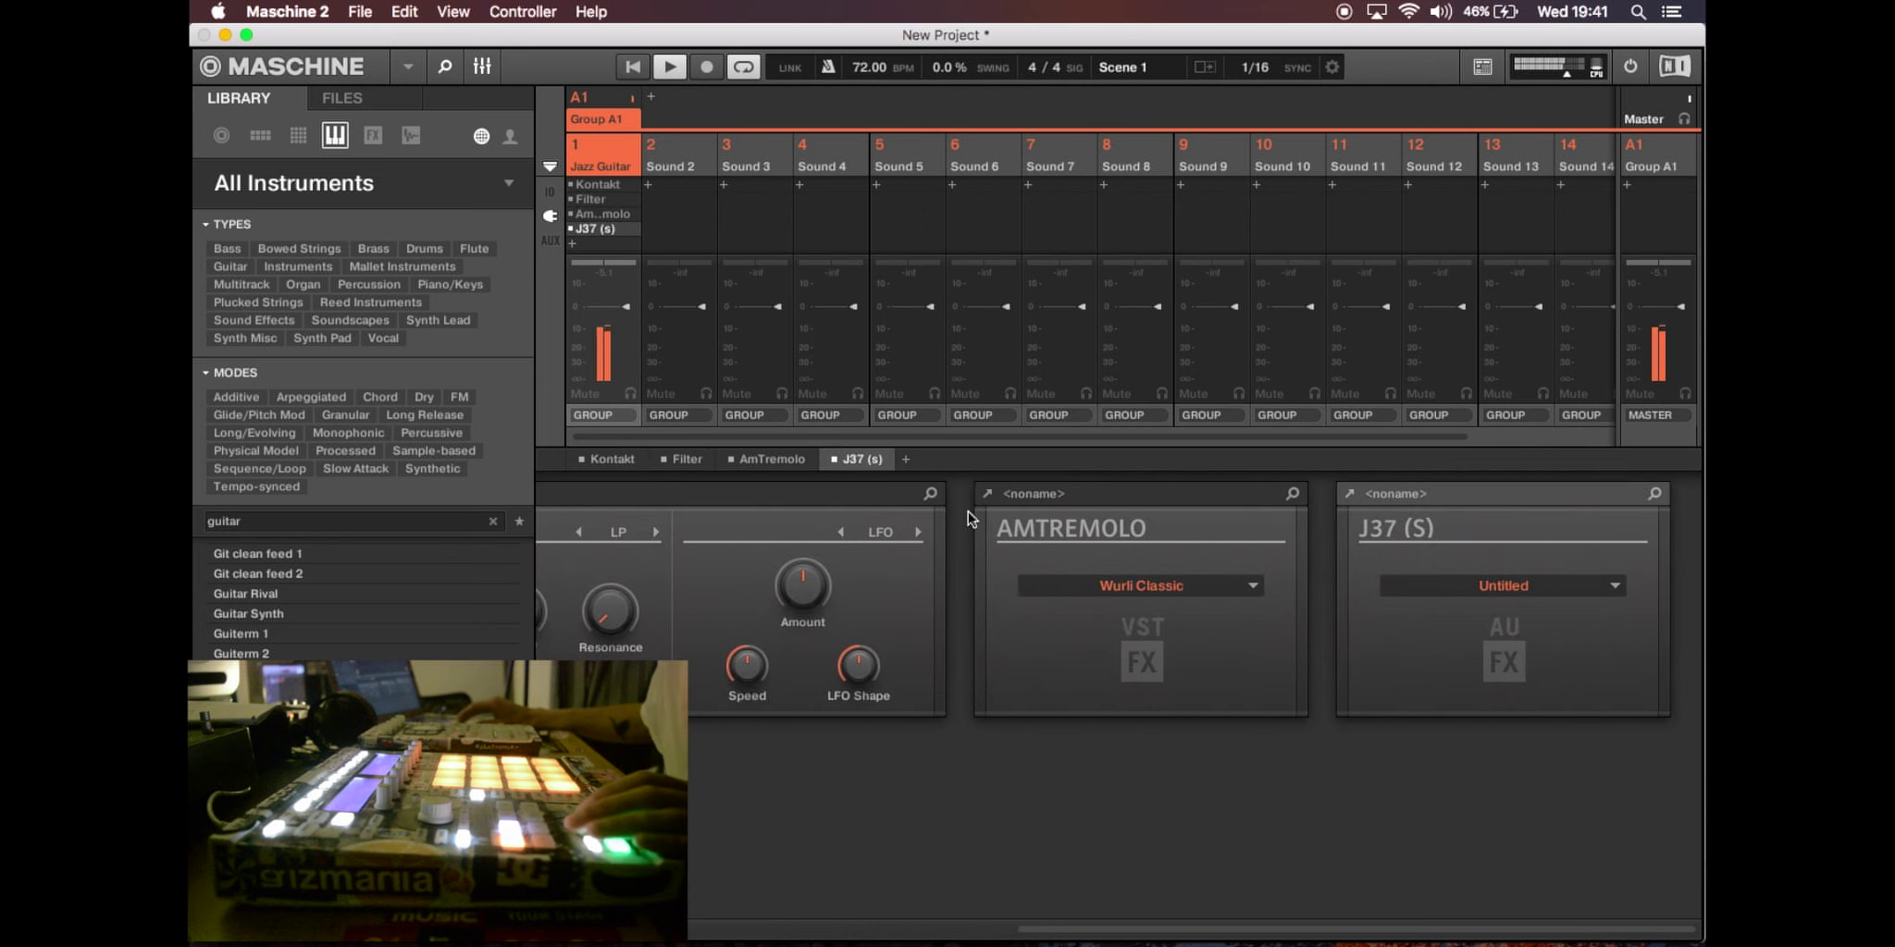
left_click(1349, 494)
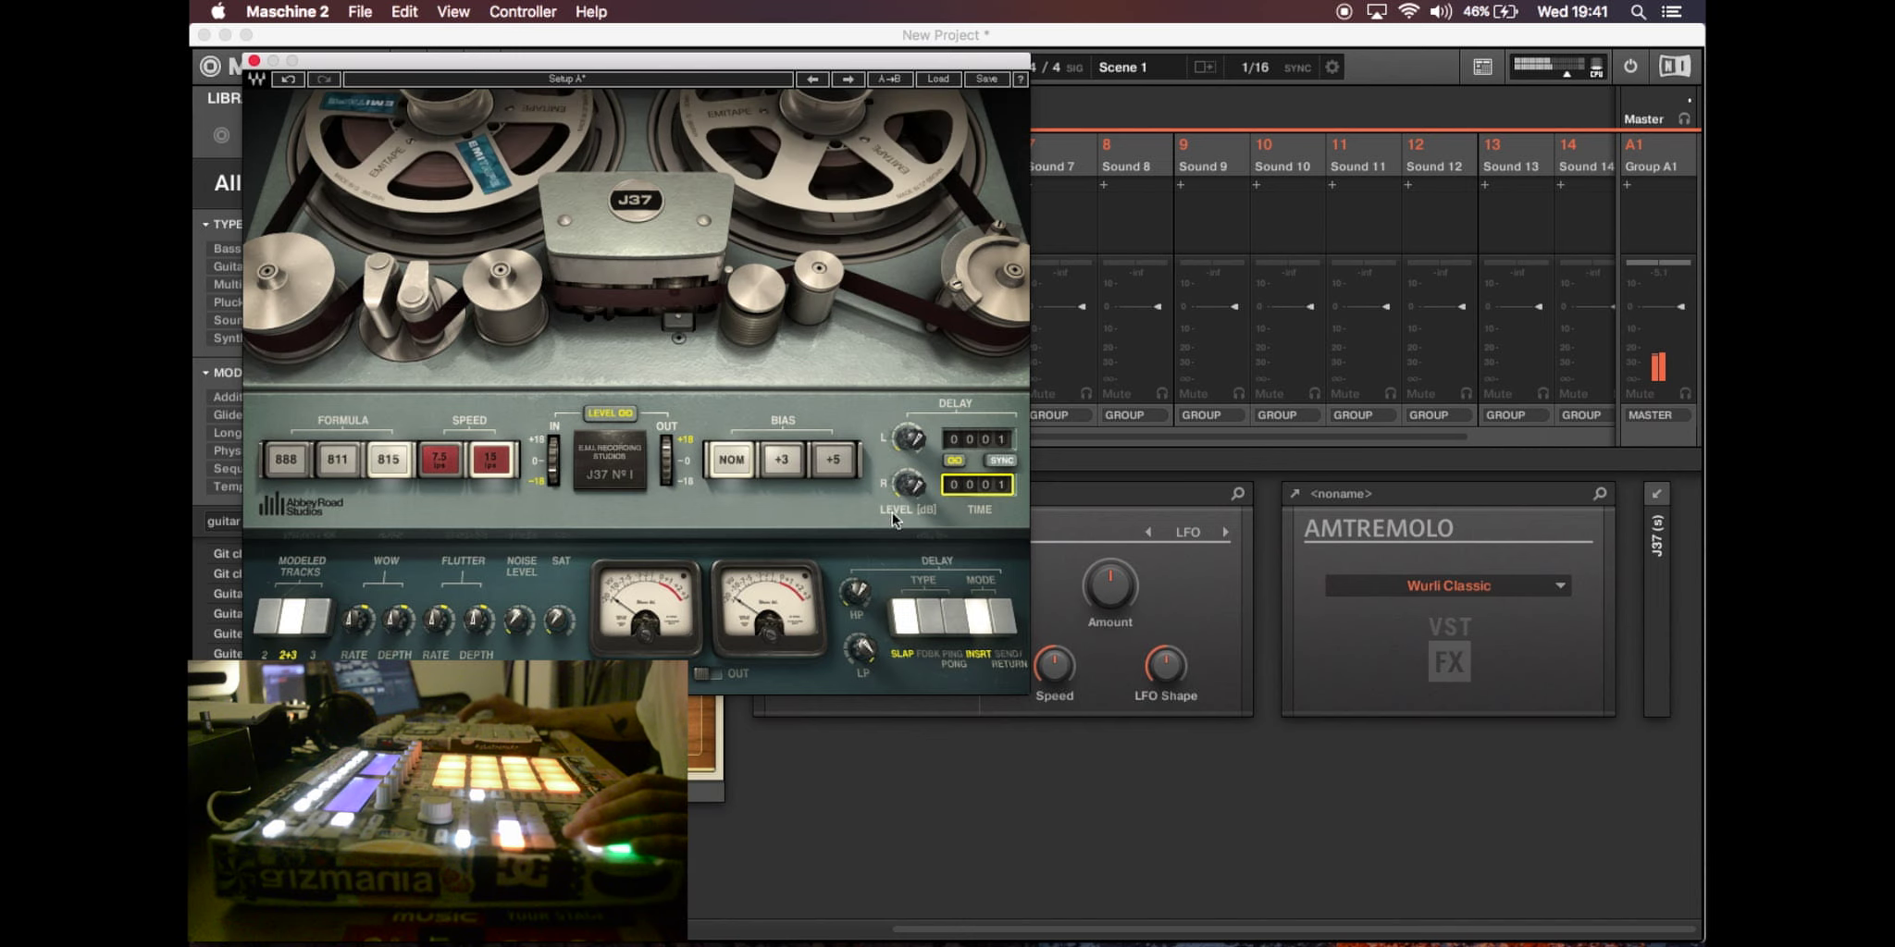
left_click(950, 603)
left_click_drag(909, 485, 909, 476)
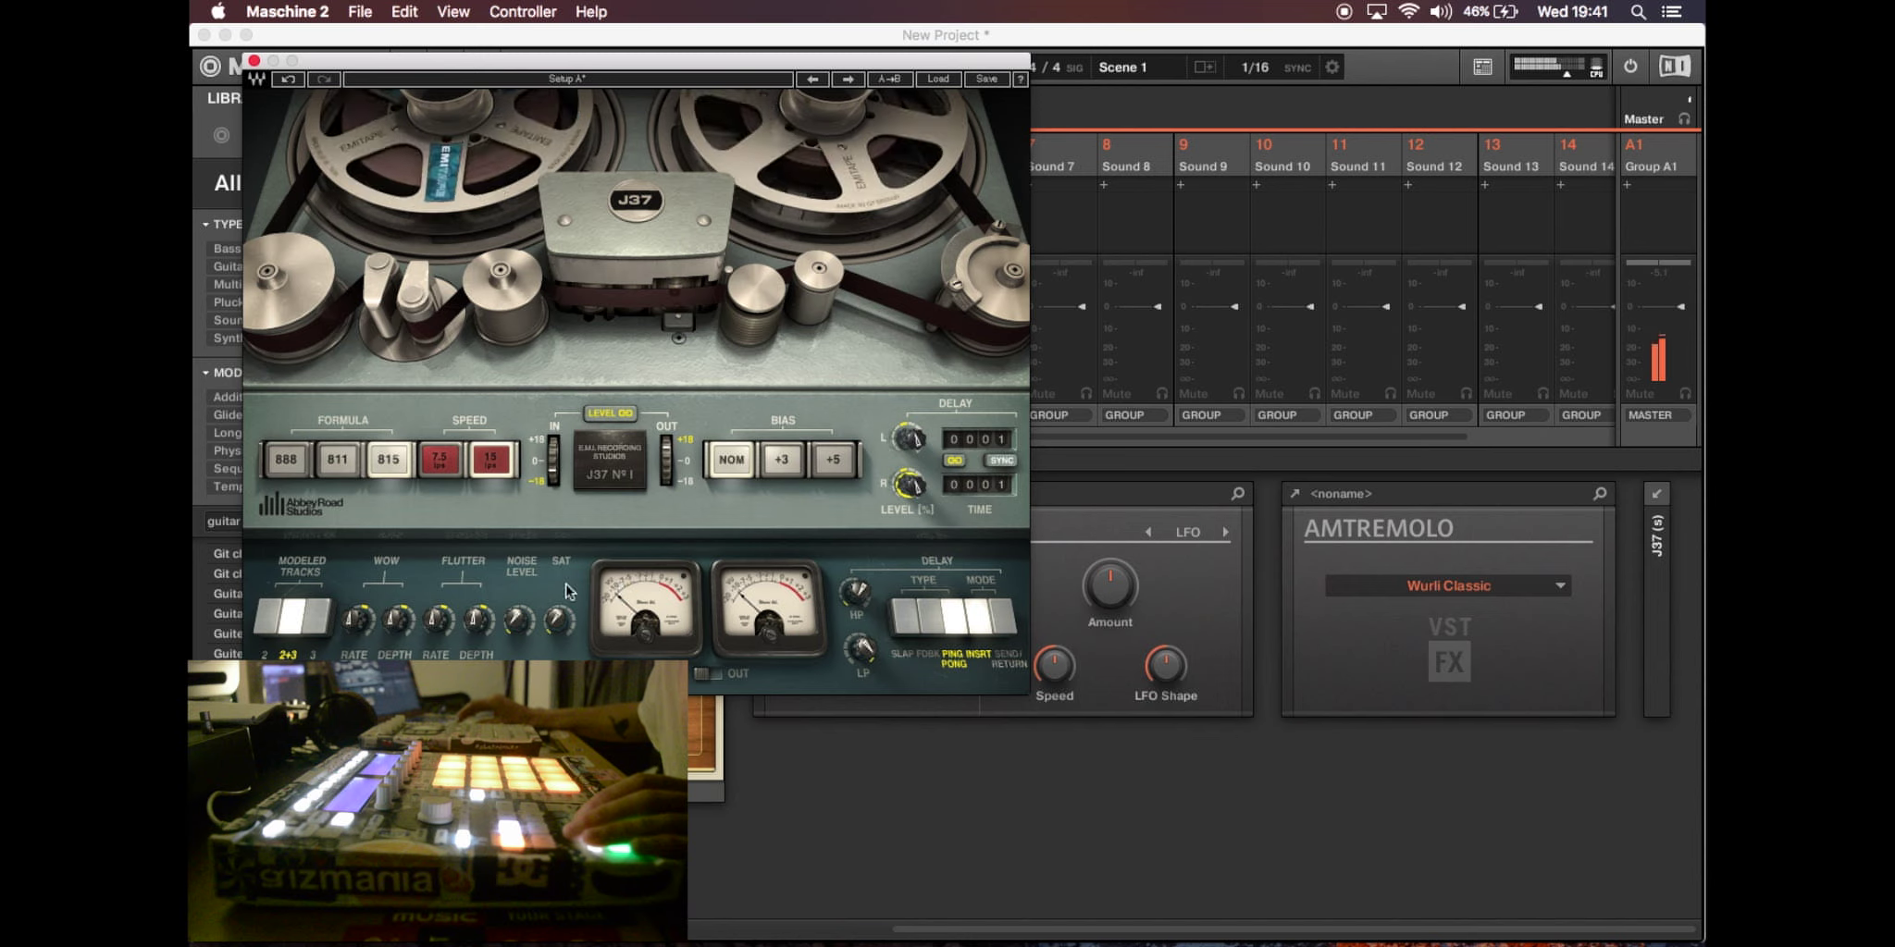
- Raise the J37 wow depth and flutter depth, select the 811 tape formula and close the plug-in window
mouse_move(398, 618)
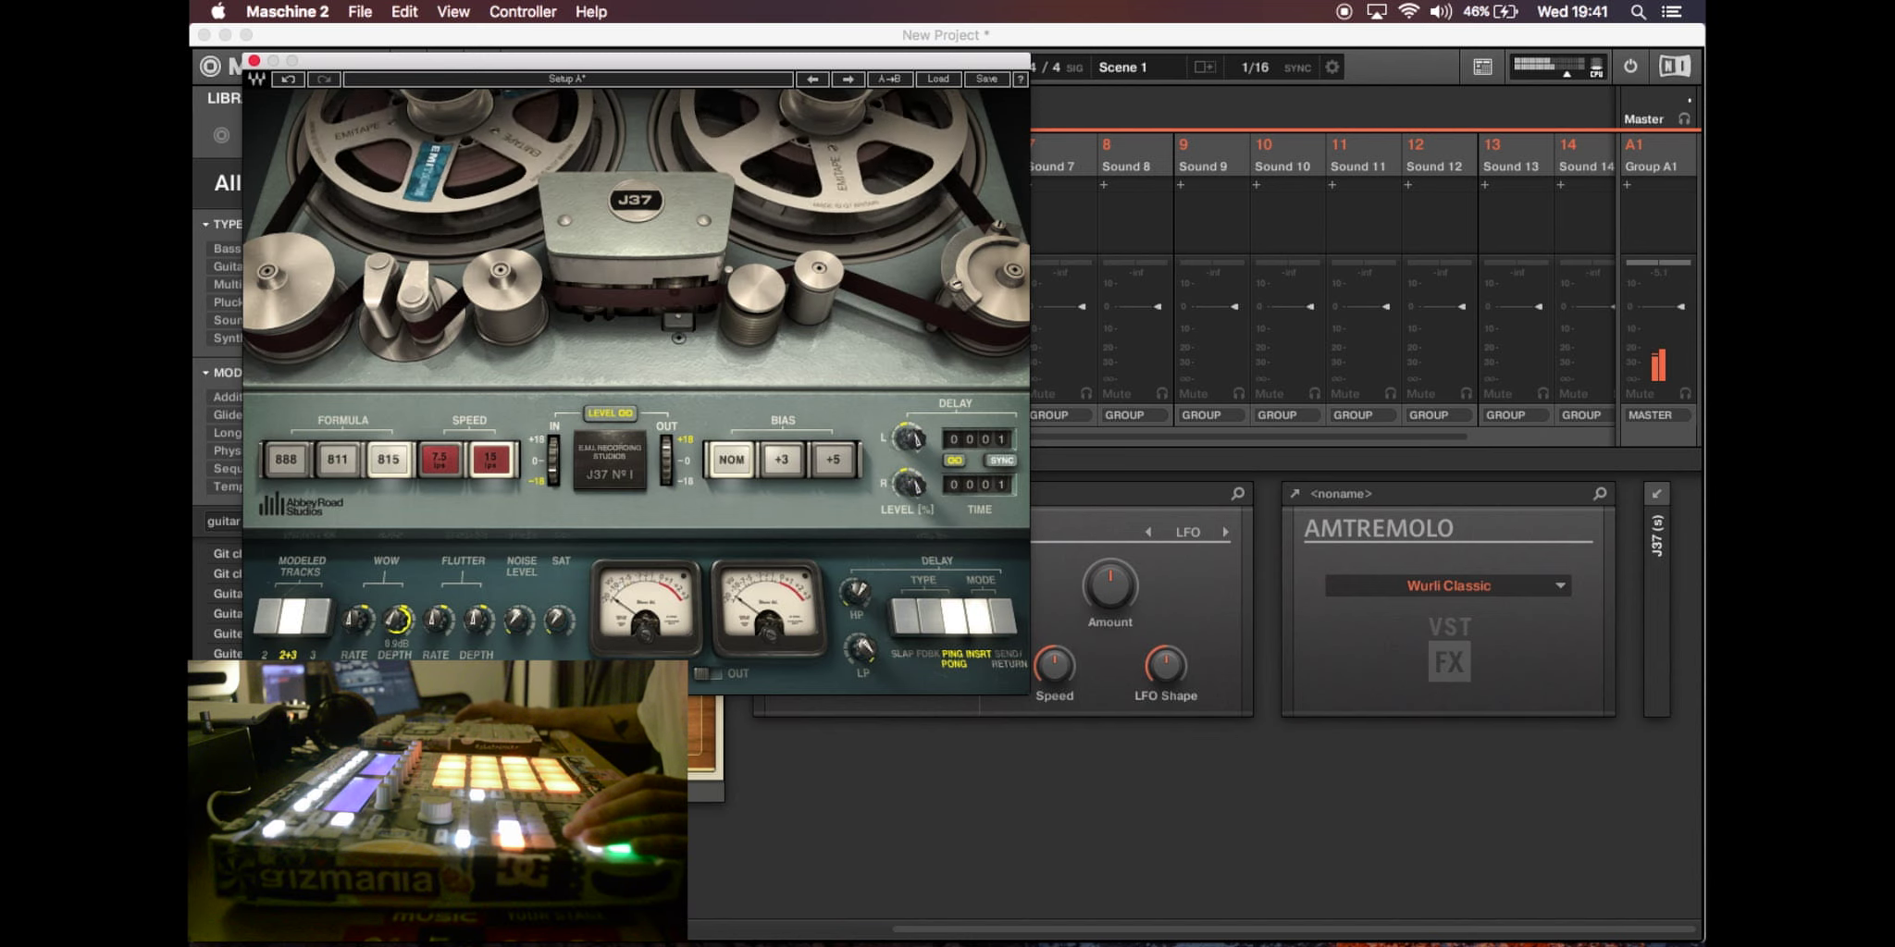
mouse_move(477, 621)
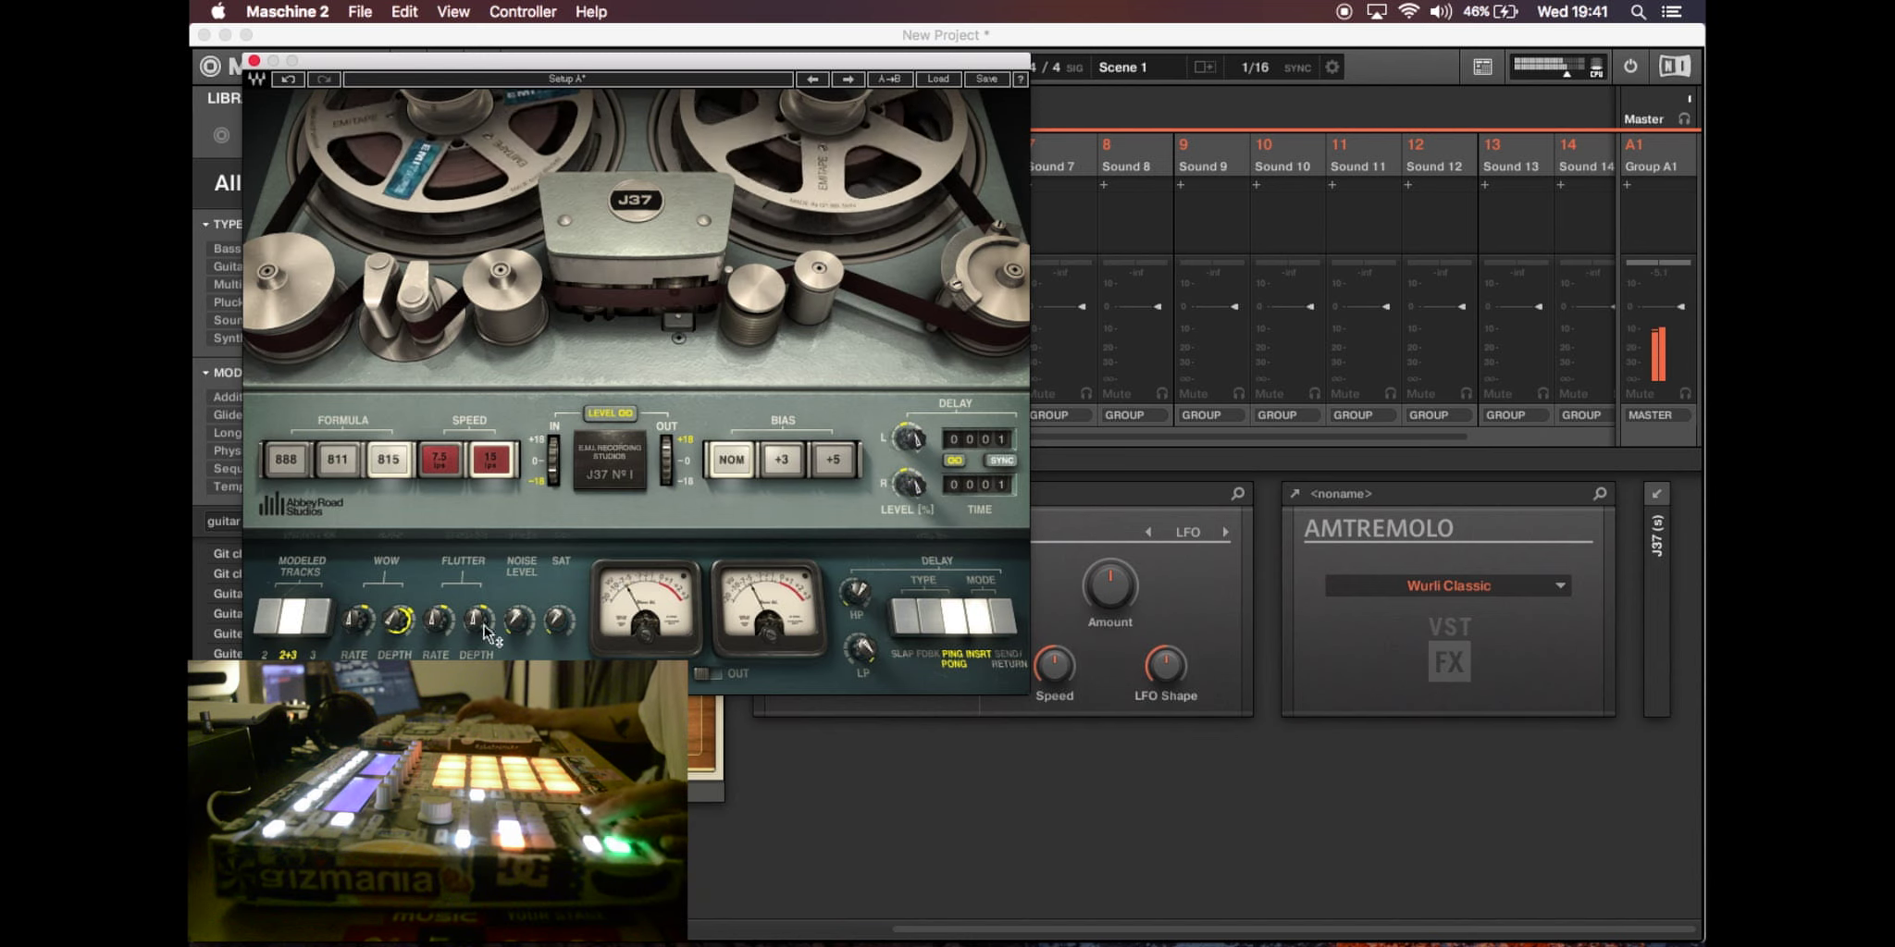
left_click_drag(477, 622, 478, 611)
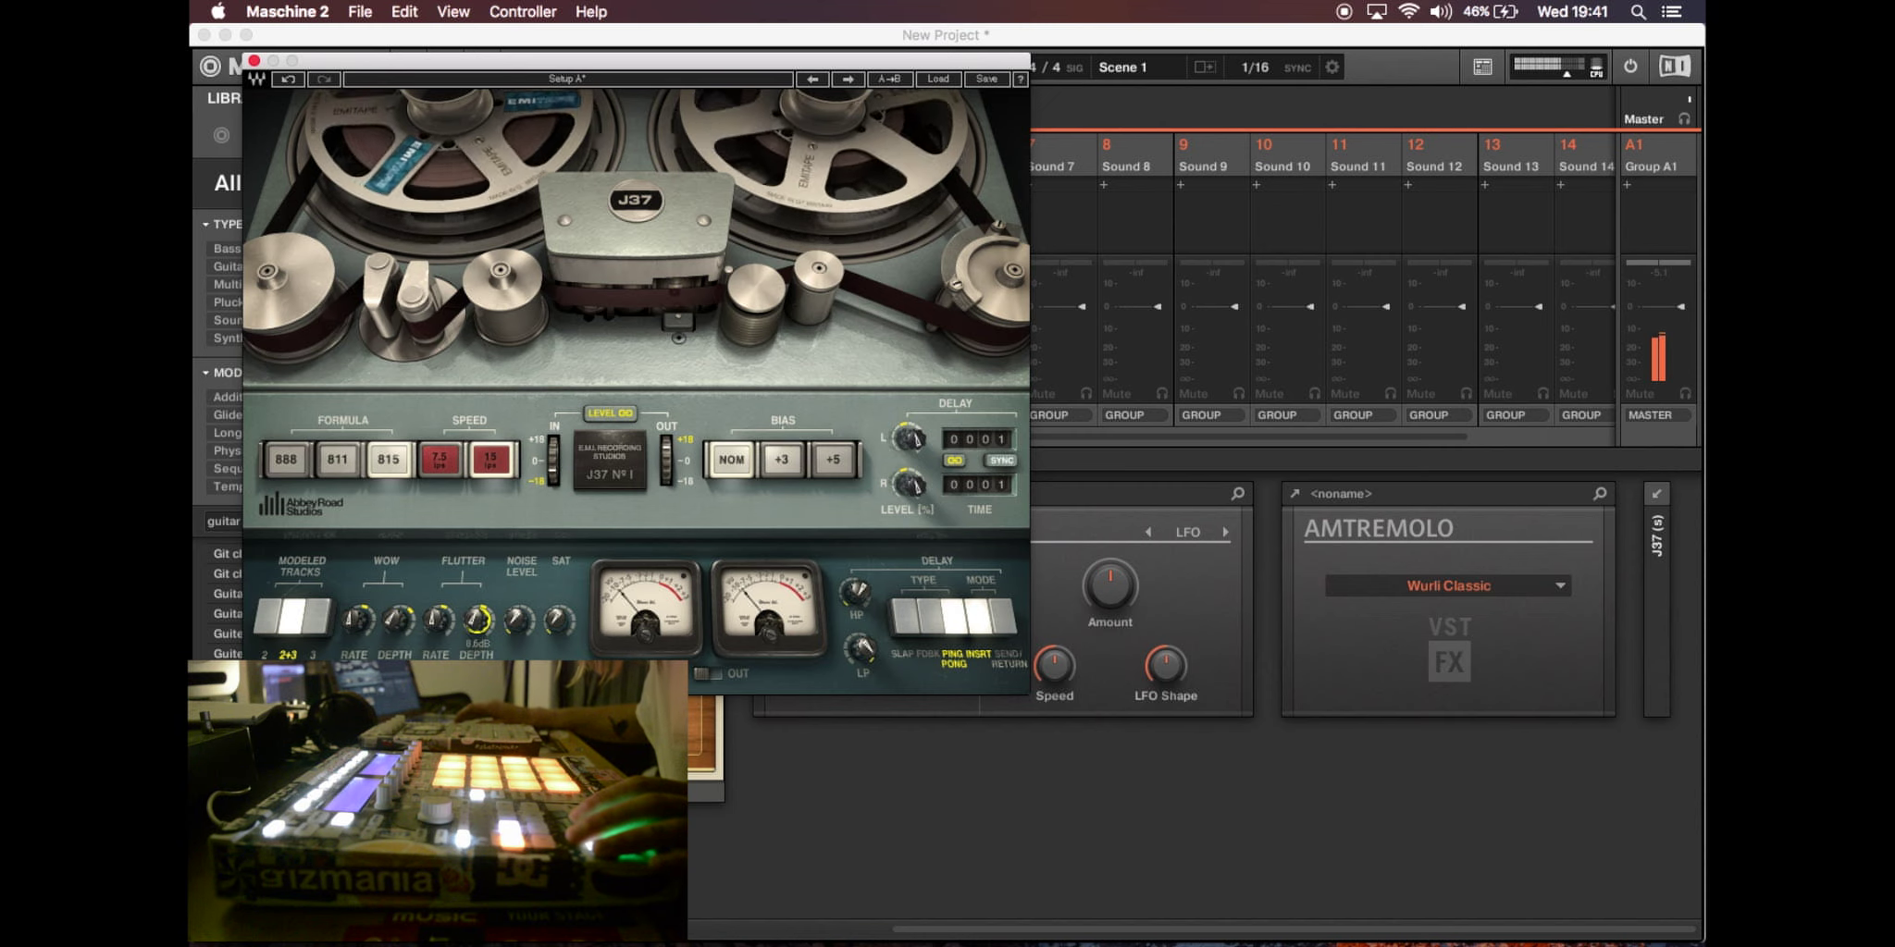
left_click(339, 463)
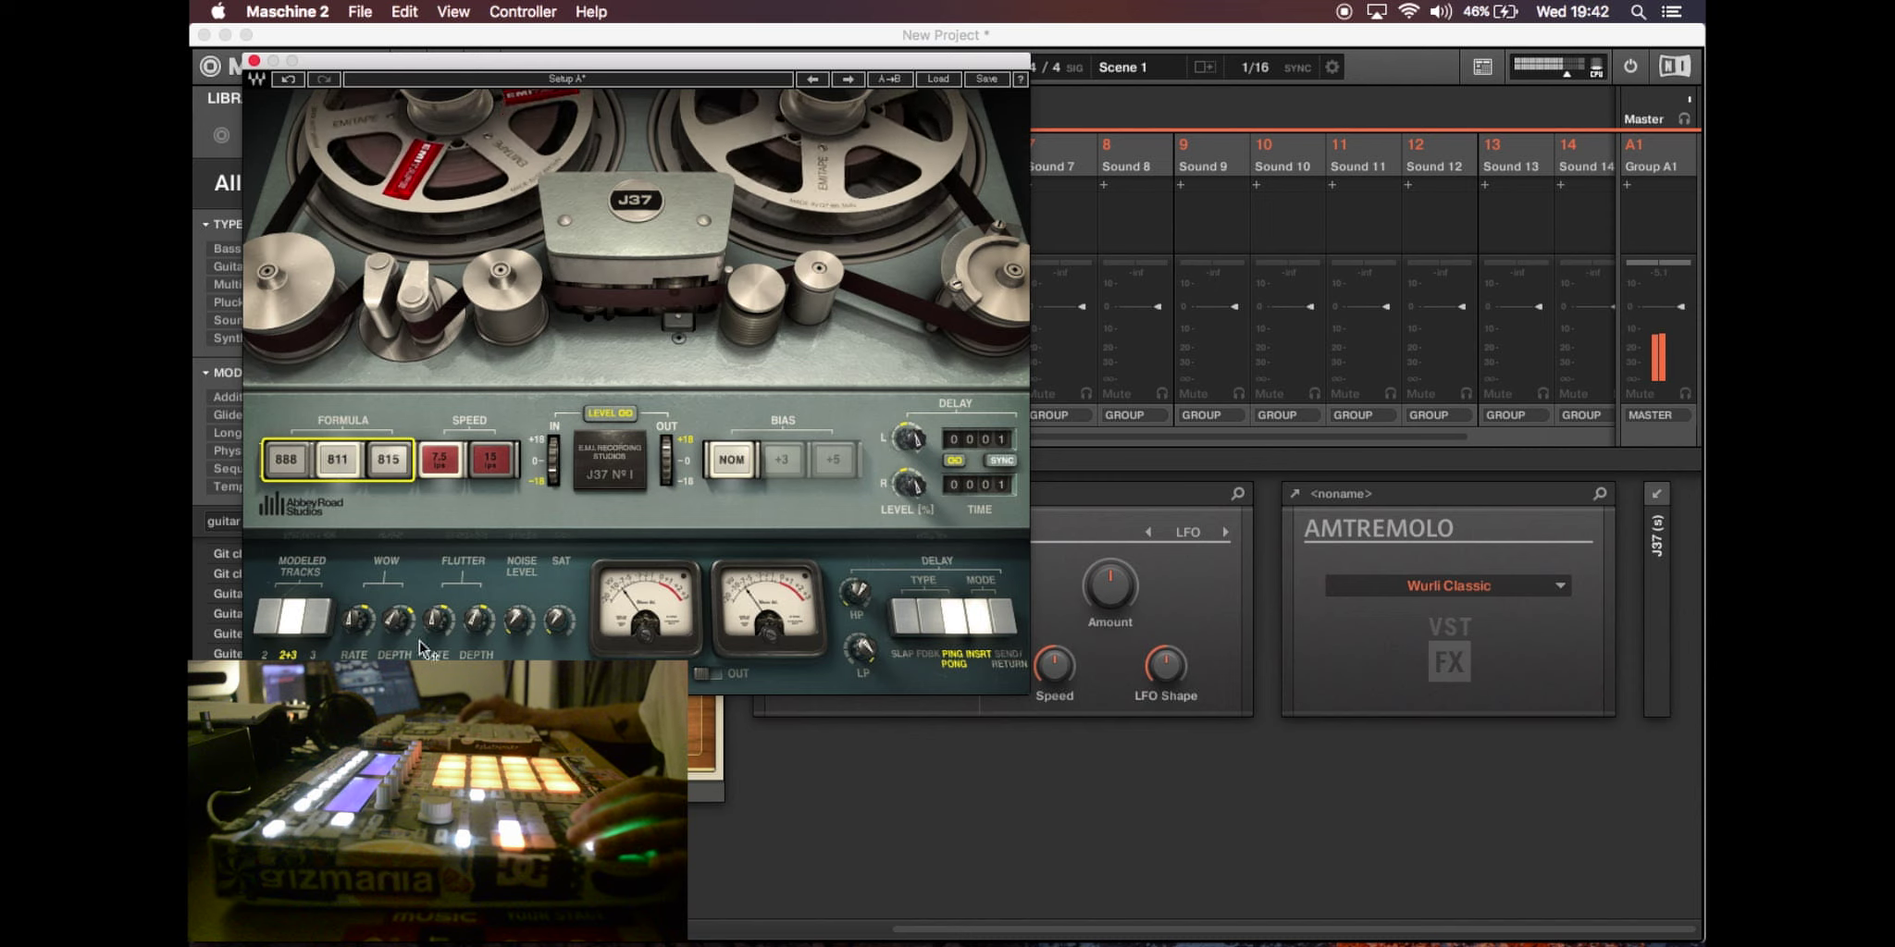
left_click_drag(398, 620, 397, 614)
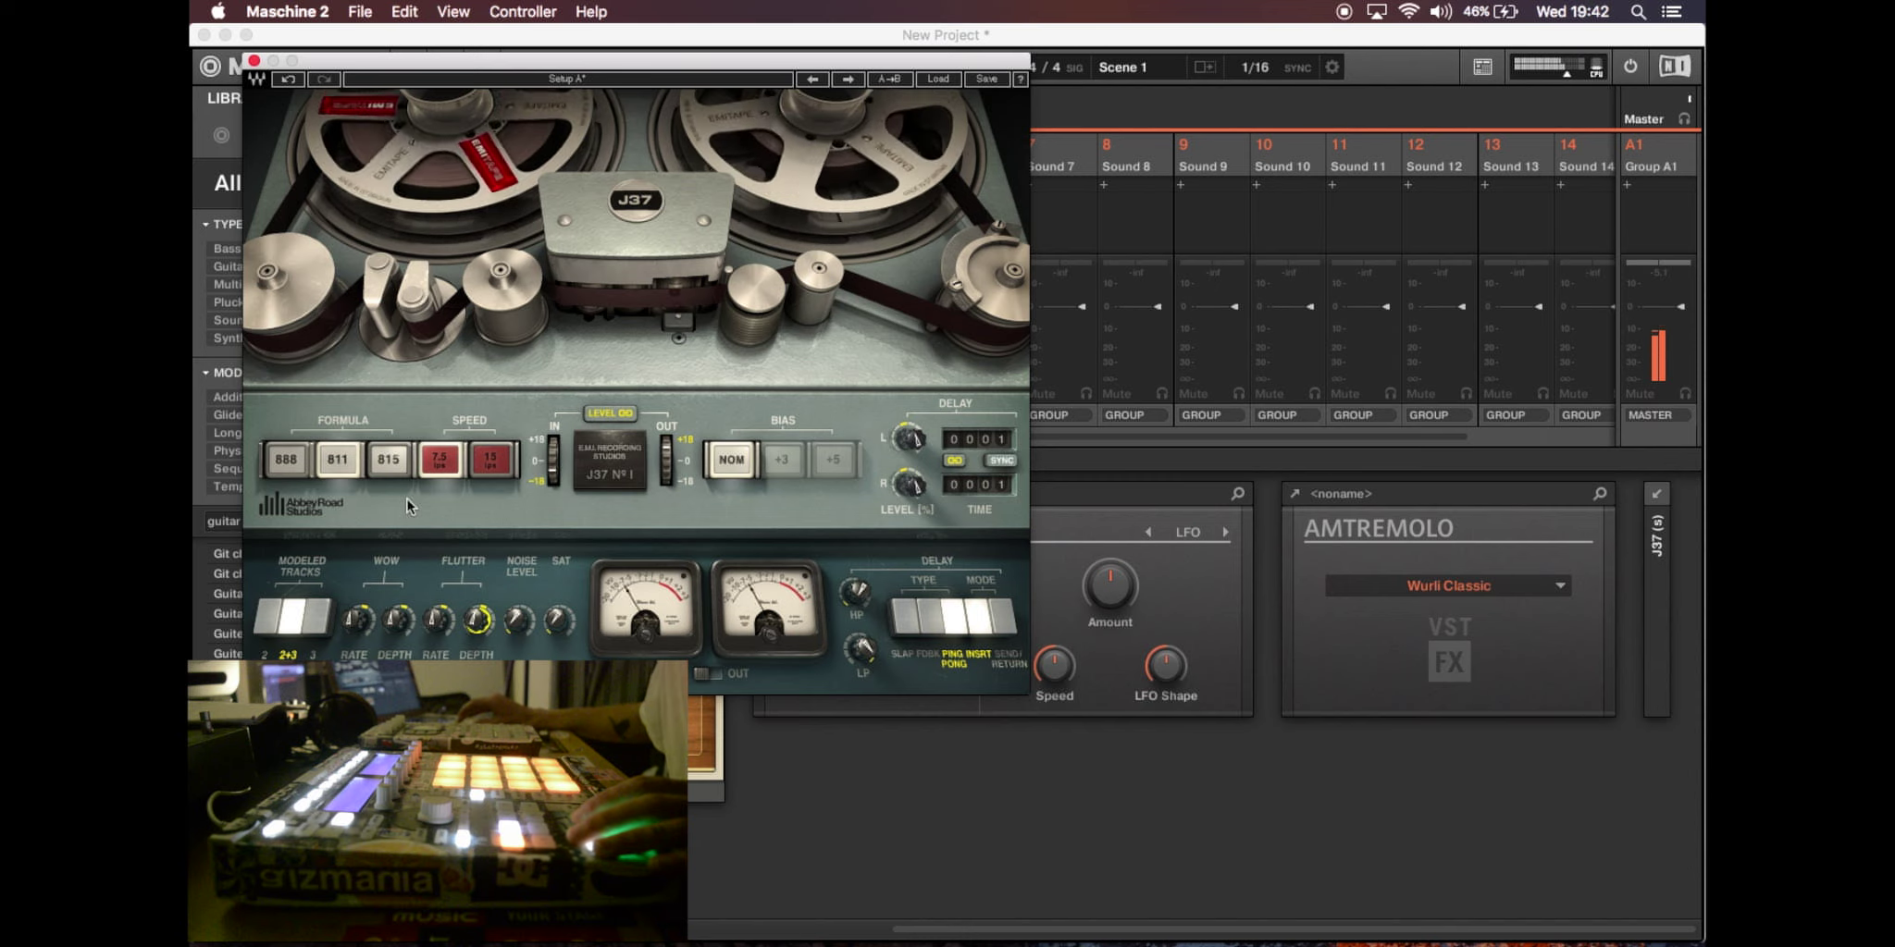
left_click(253, 61)
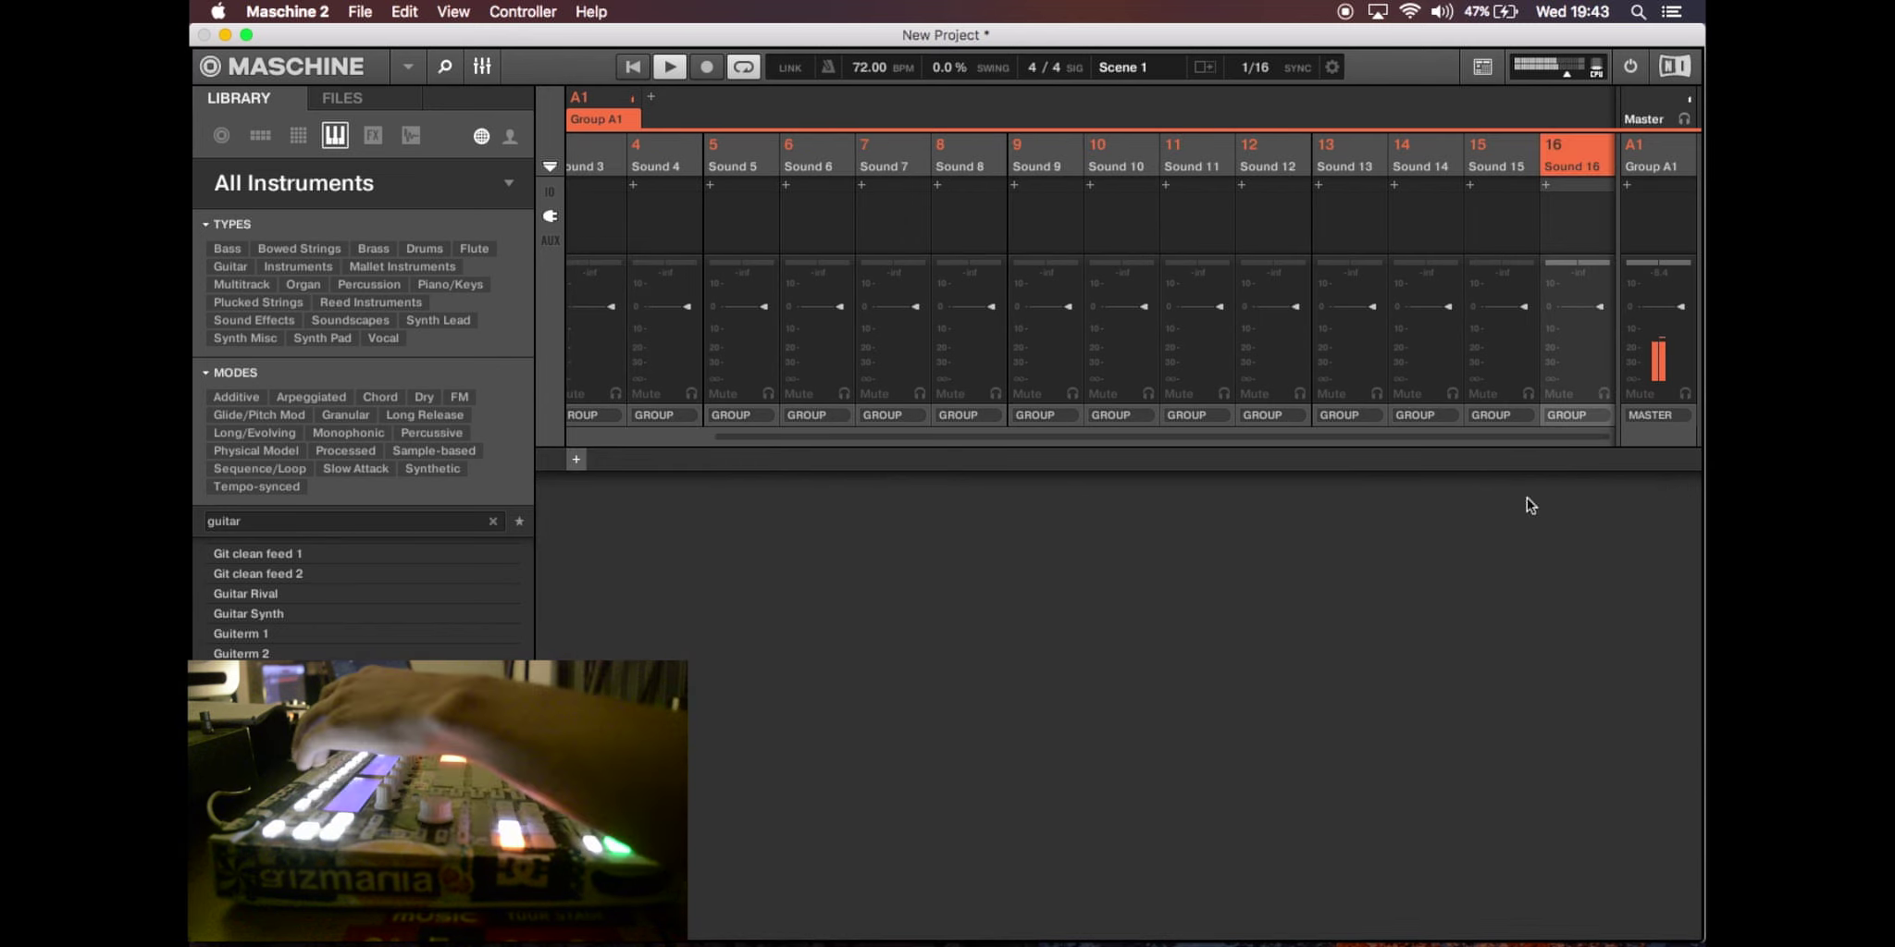
- Find and load the sample "Bitch Ass Vinyl" on Sound 16 and extend its note to the end of Pattern 1
left_click(413, 135)
left_click(377, 305)
type("vinny")
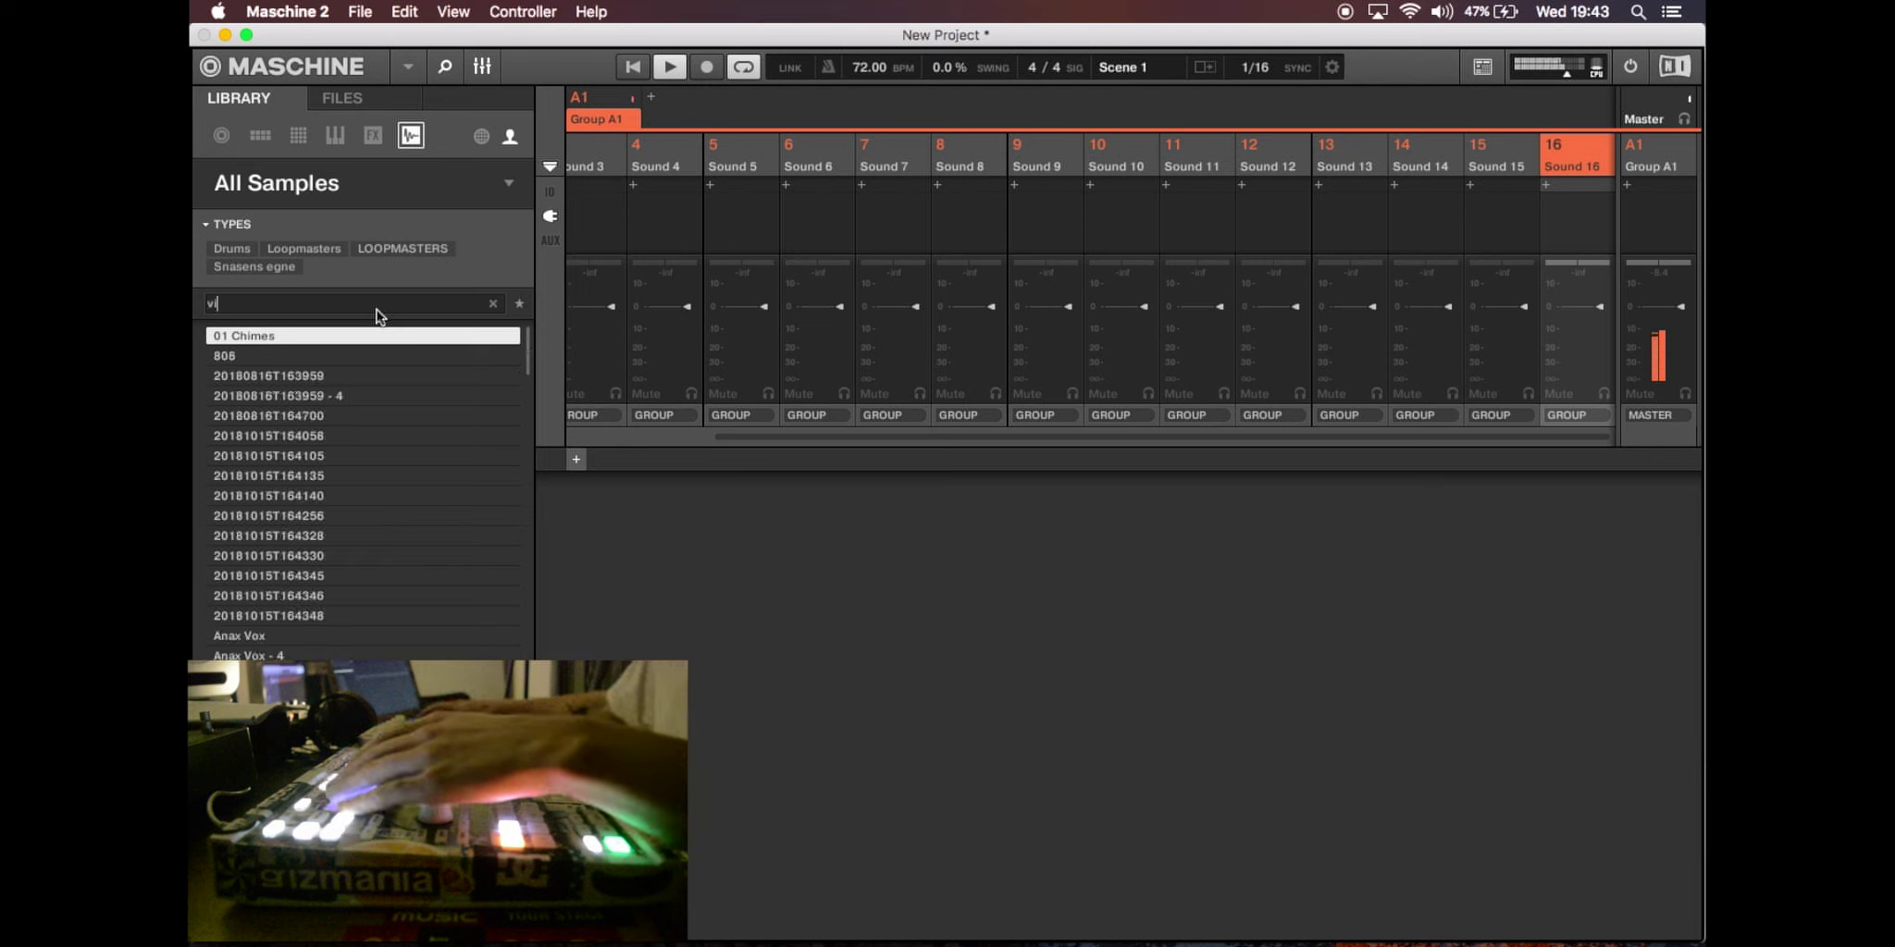
key("BackSpace")
type("yl")
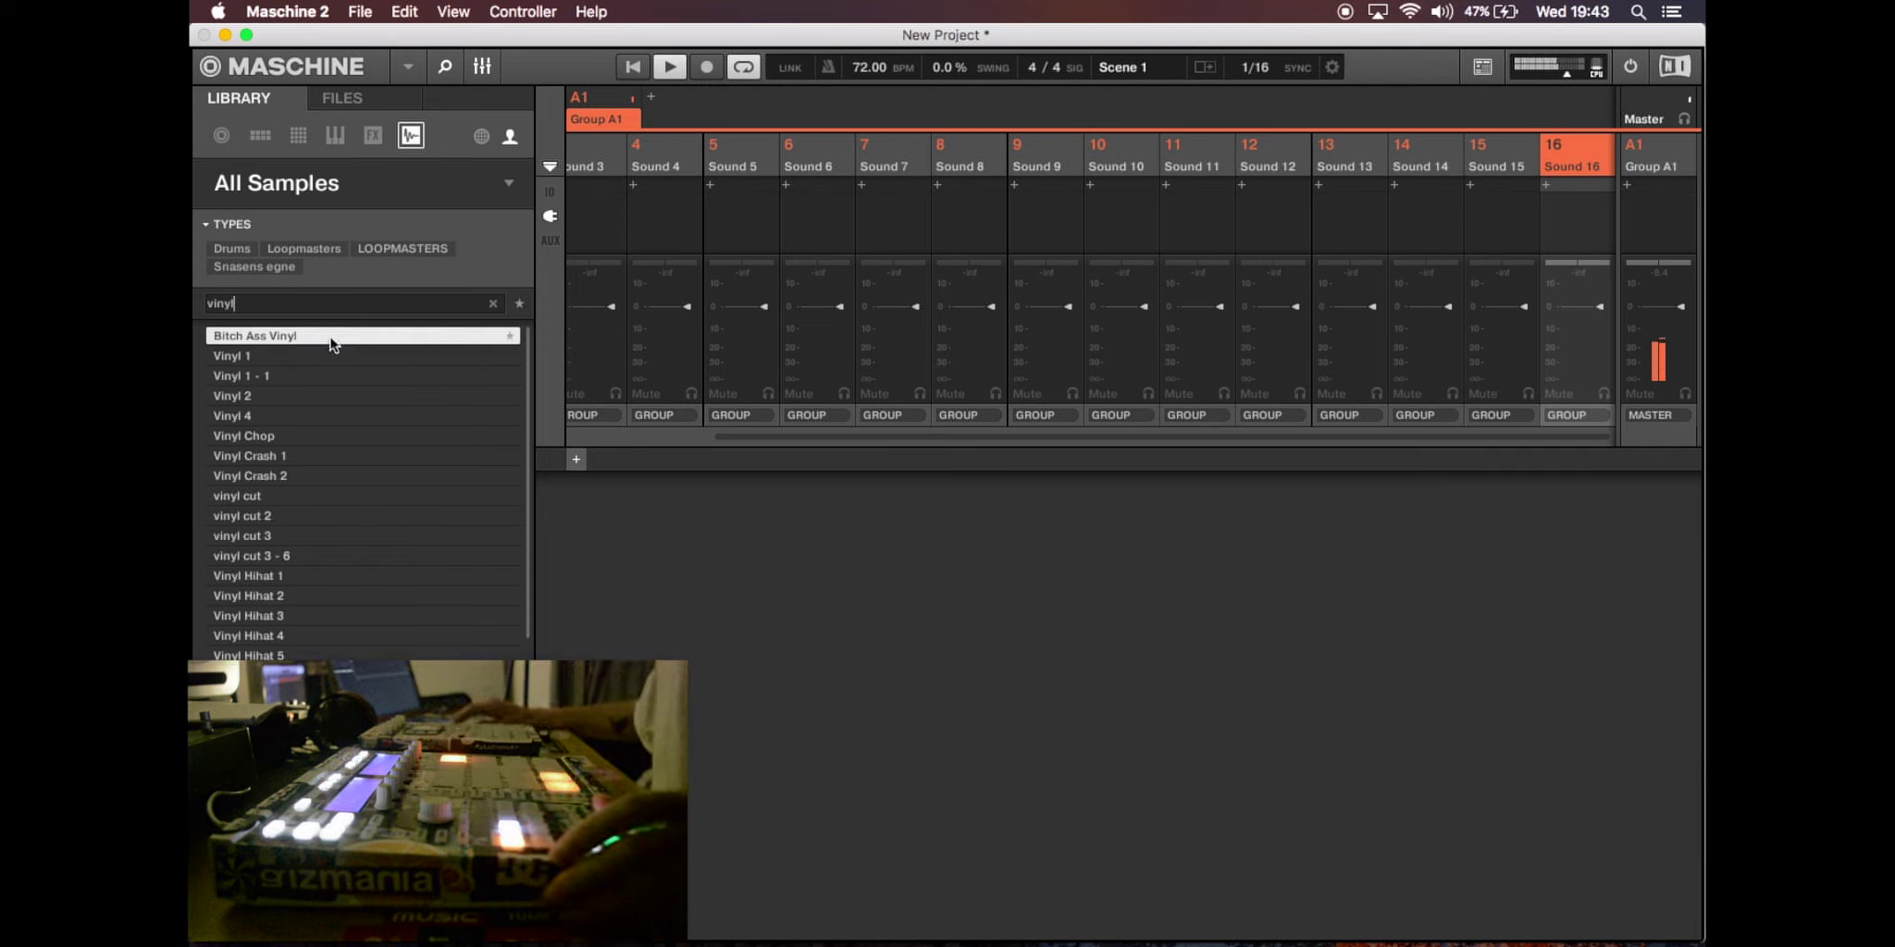
key("Return")
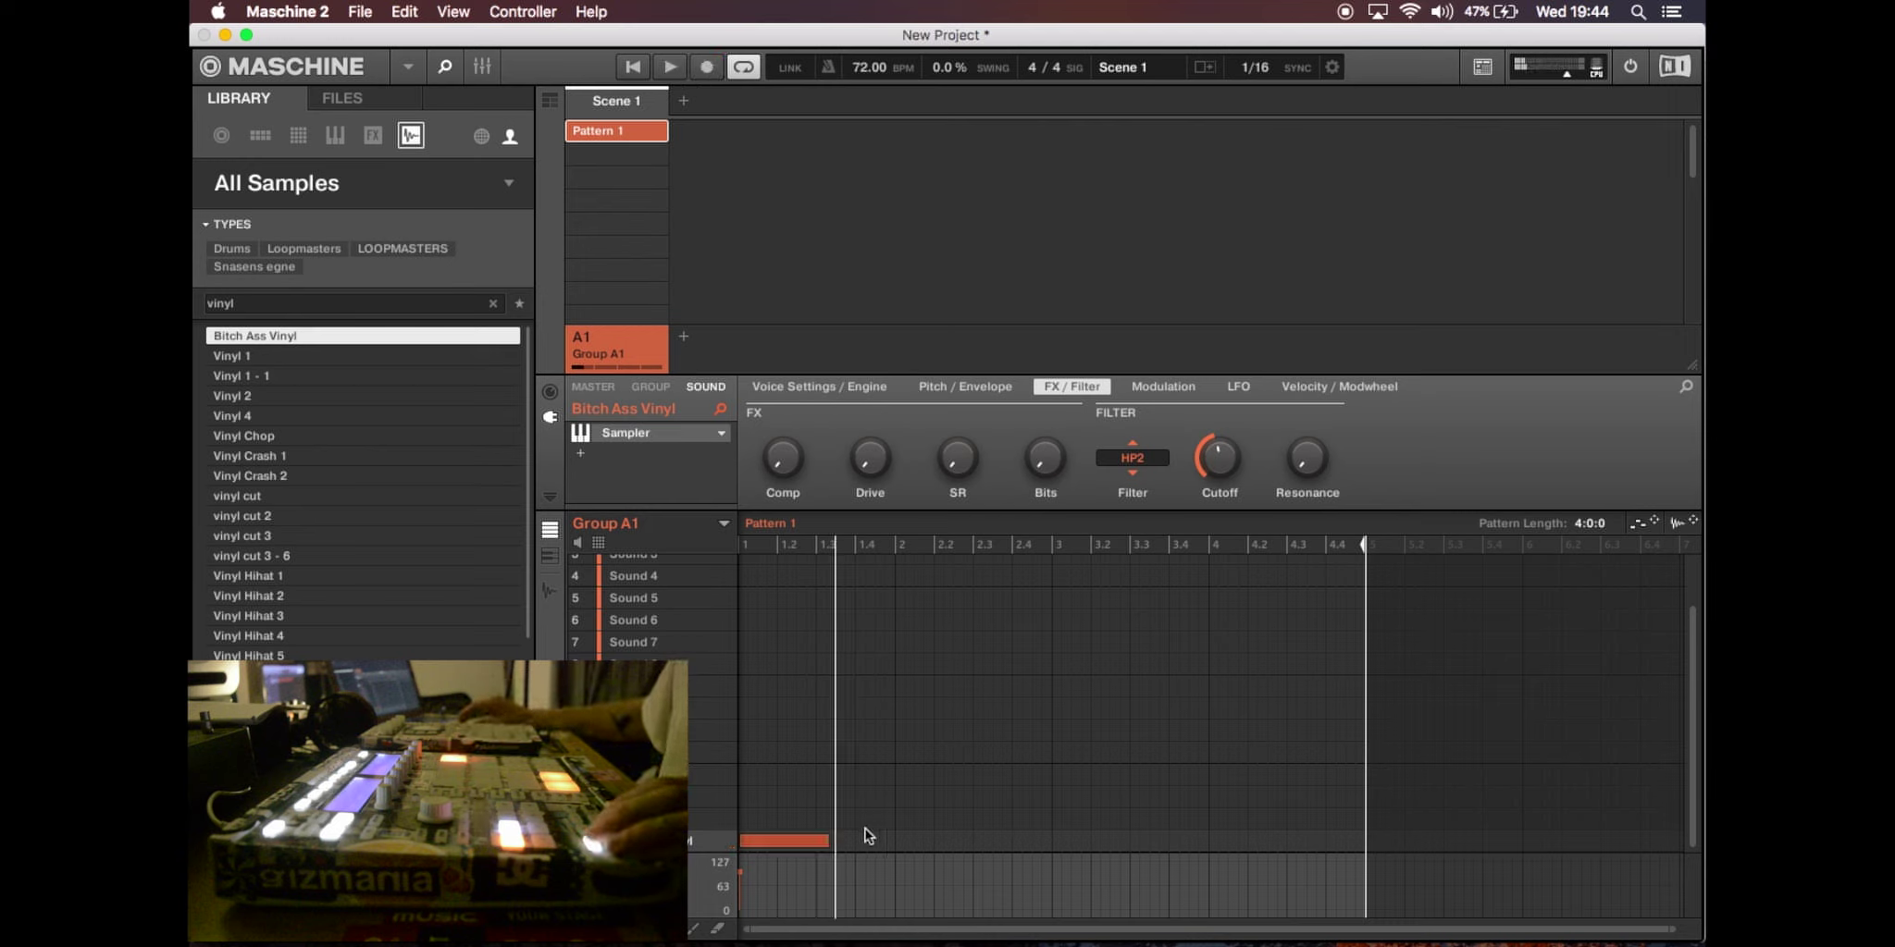
left_click_drag(832, 848, 1341, 864)
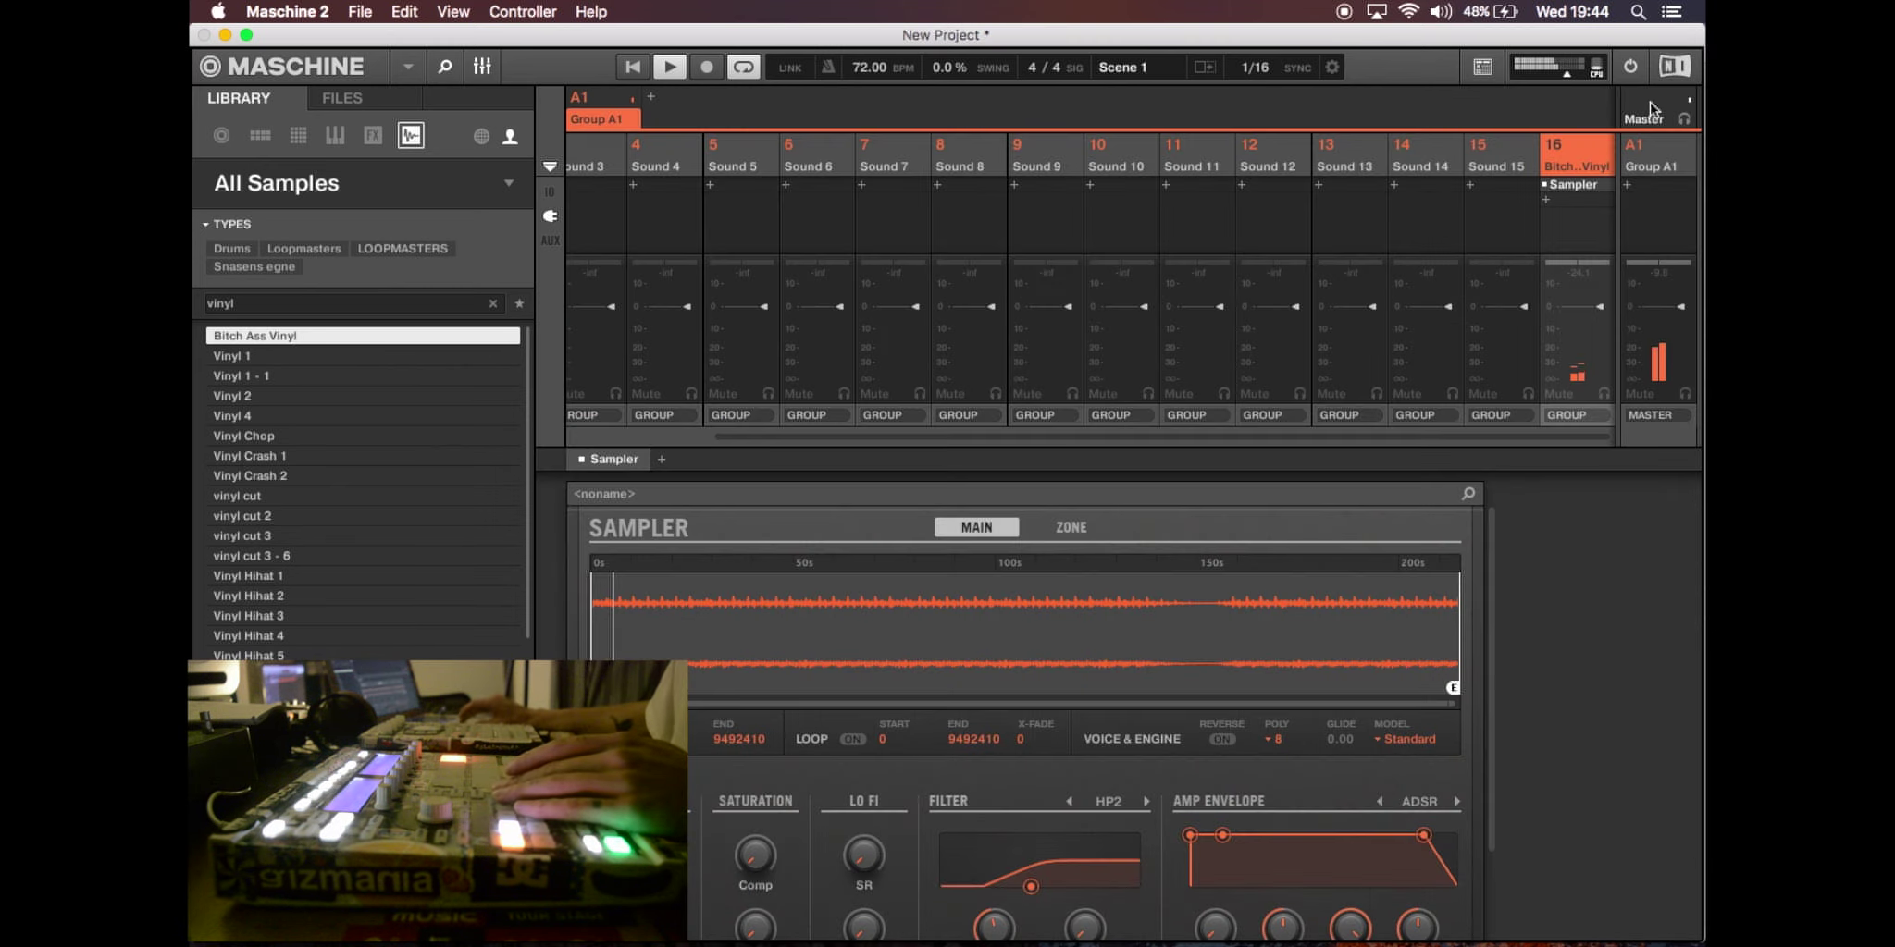
- Add an internal Compressor to Group A1 and check its available side-chain input sources
left_click(1639, 185)
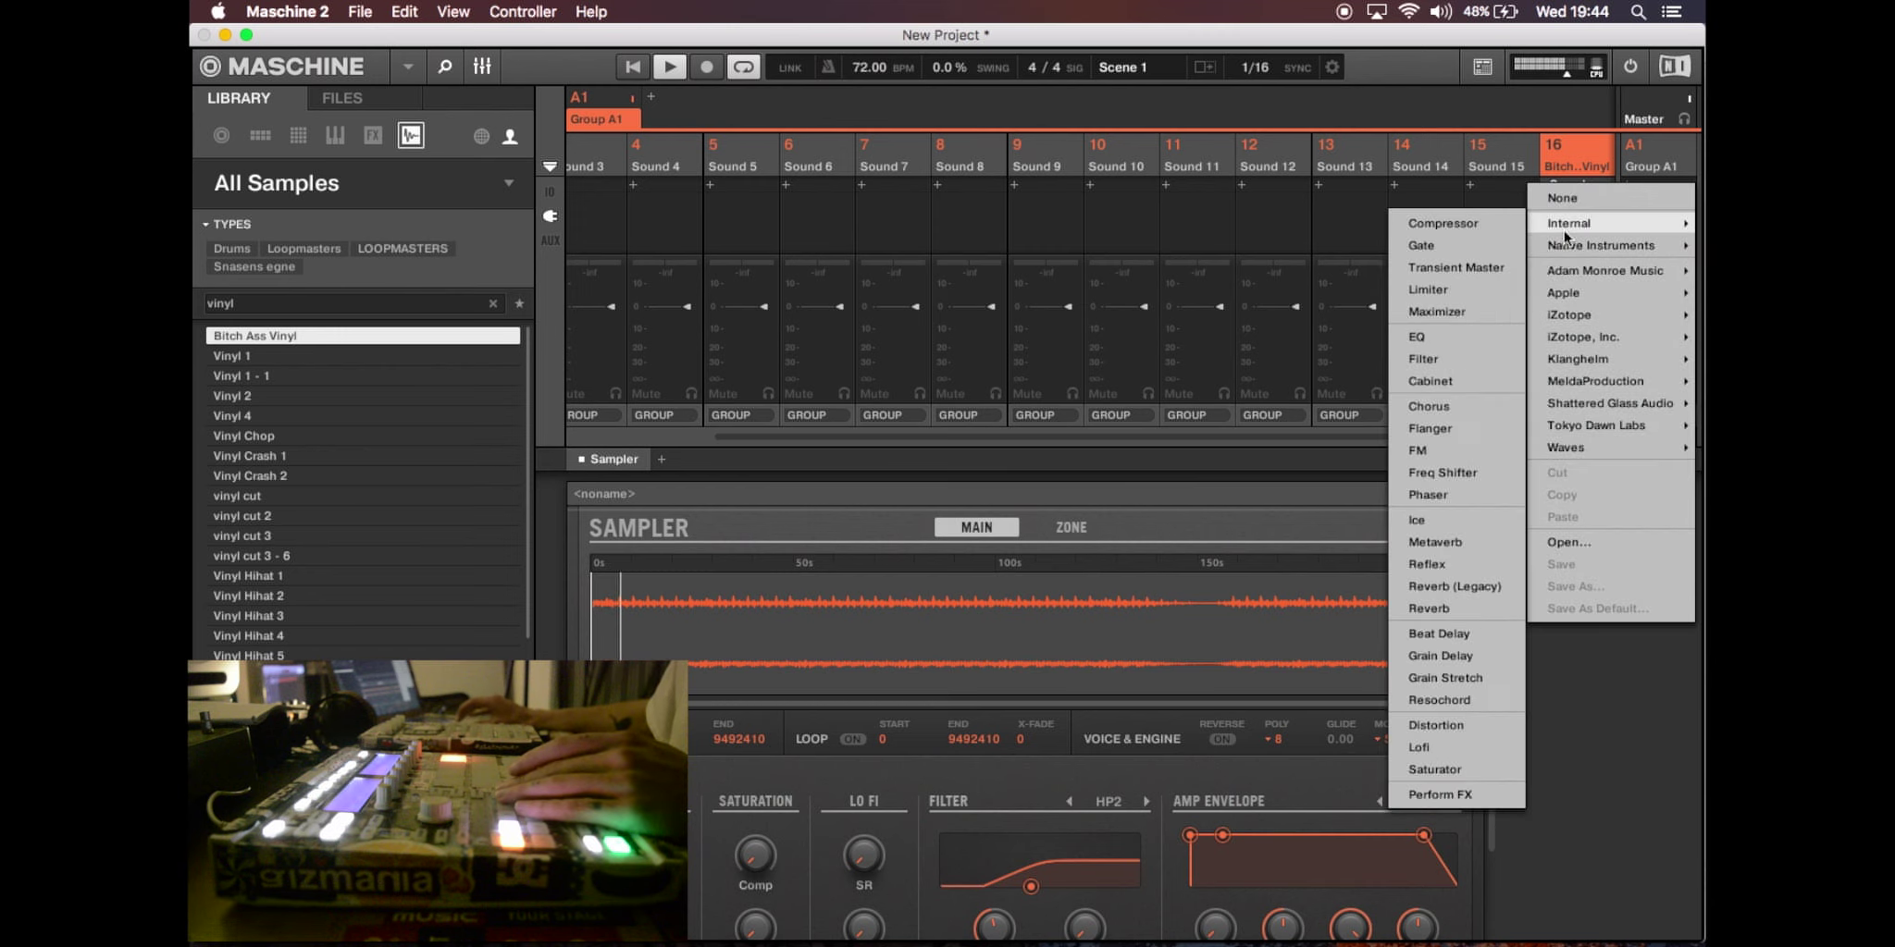
left_click(1504, 227)
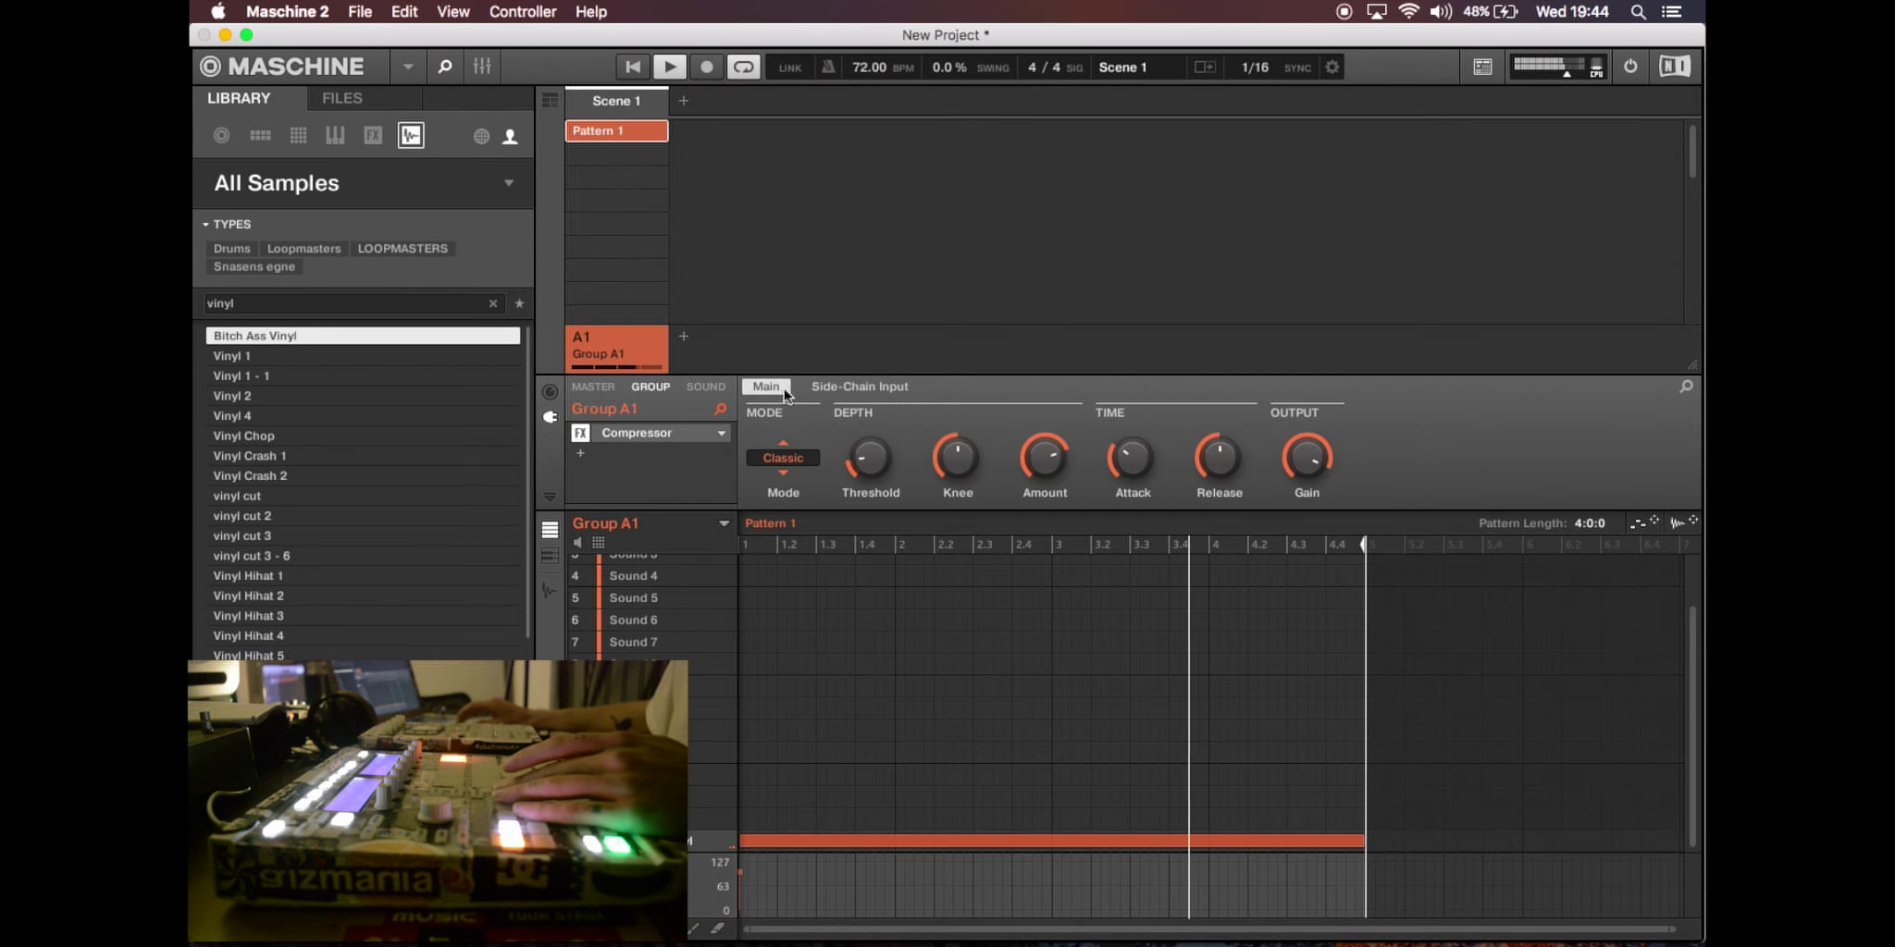
left_click(796, 453)
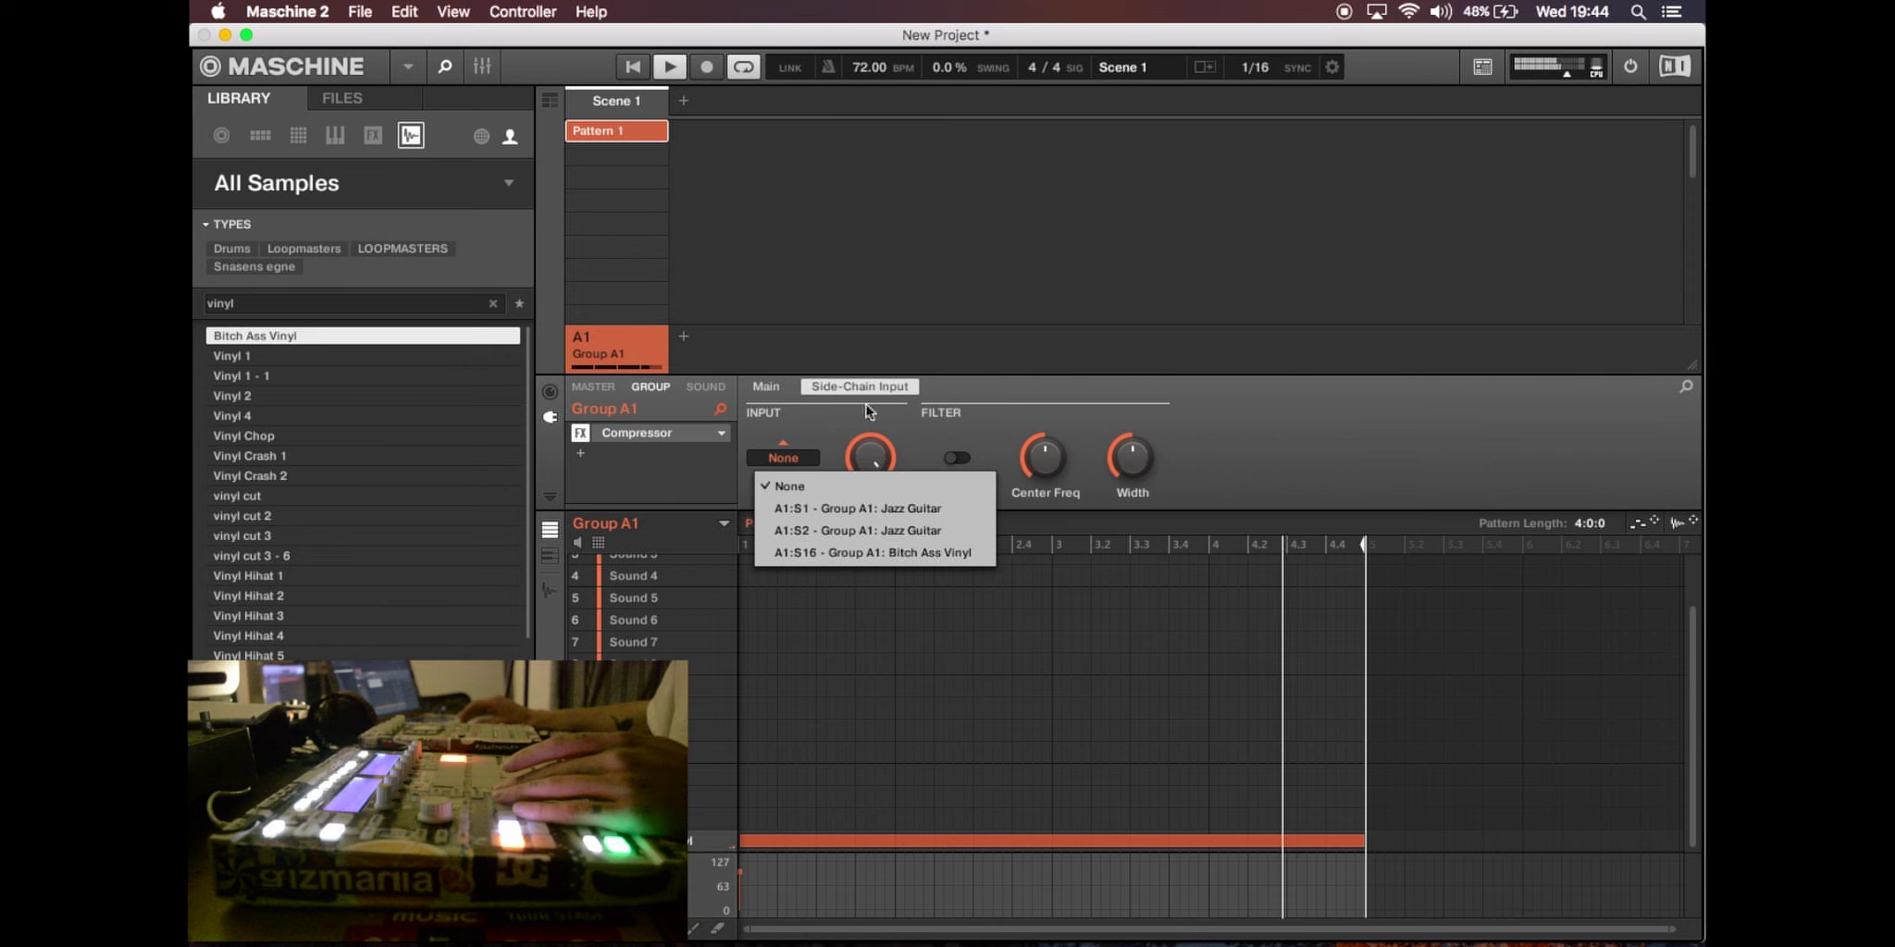
left_click(1190, 447)
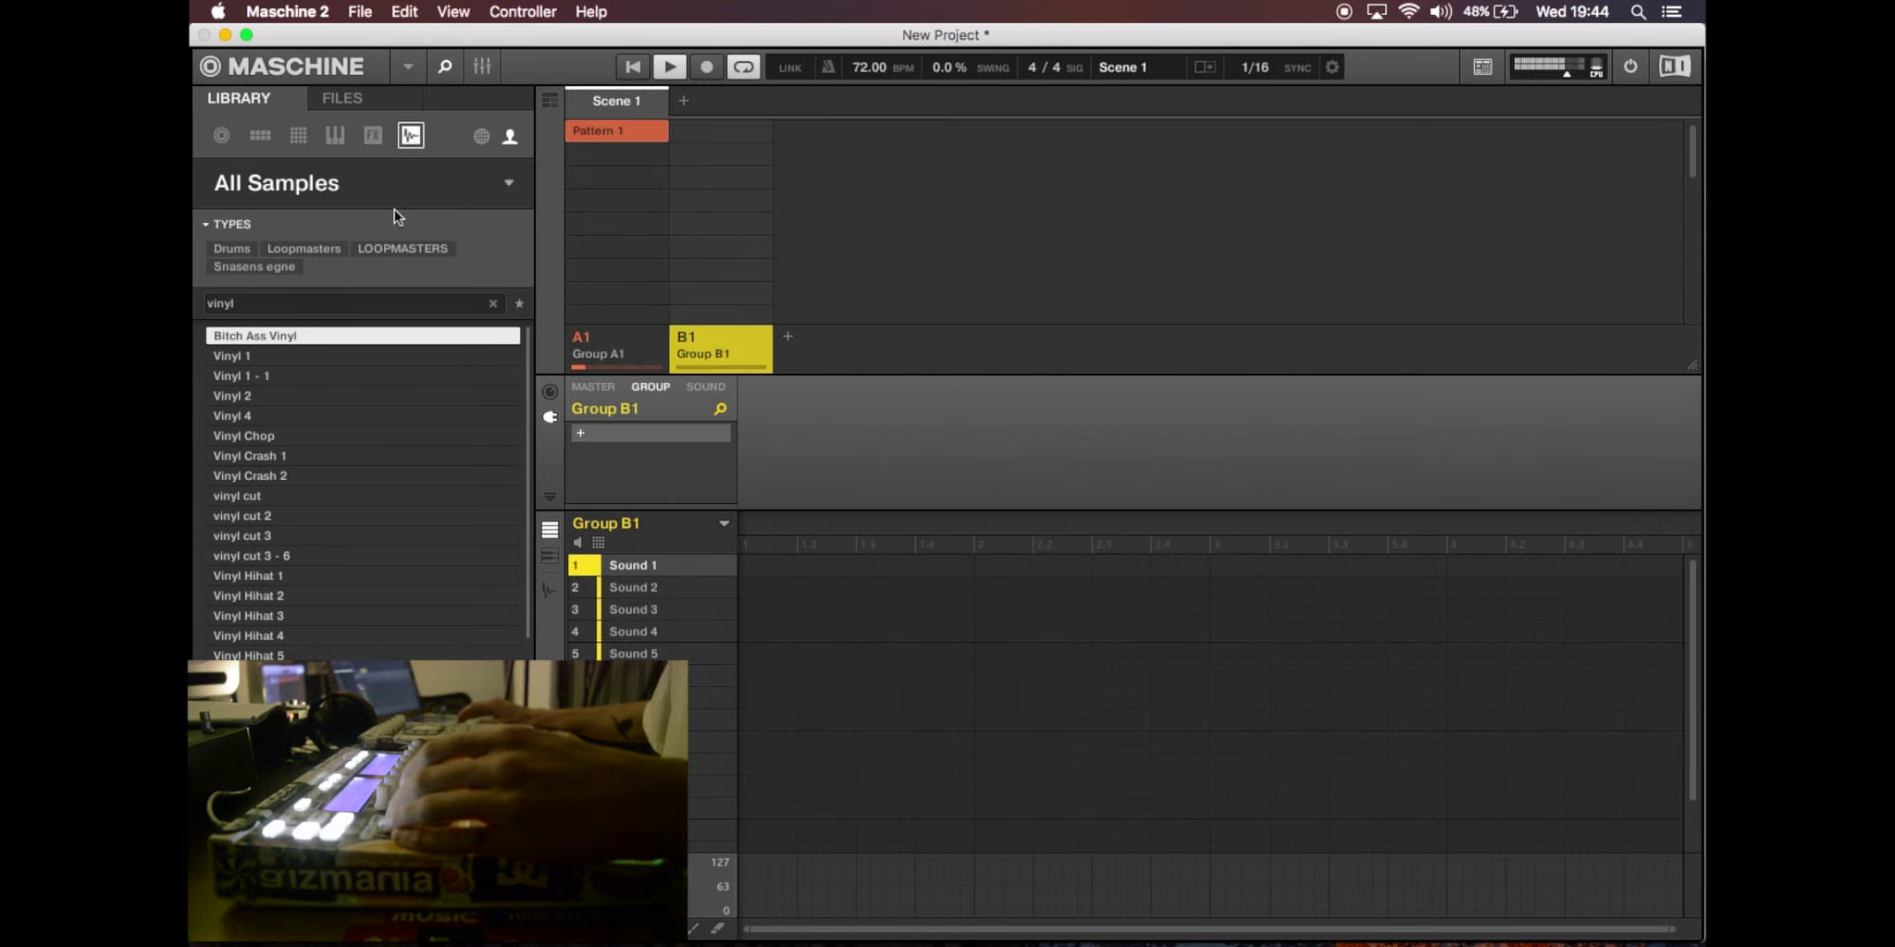
- Search the sample library for "kick" and load kick_croup_083 onto Sound 1 of Group B1
type("kick")
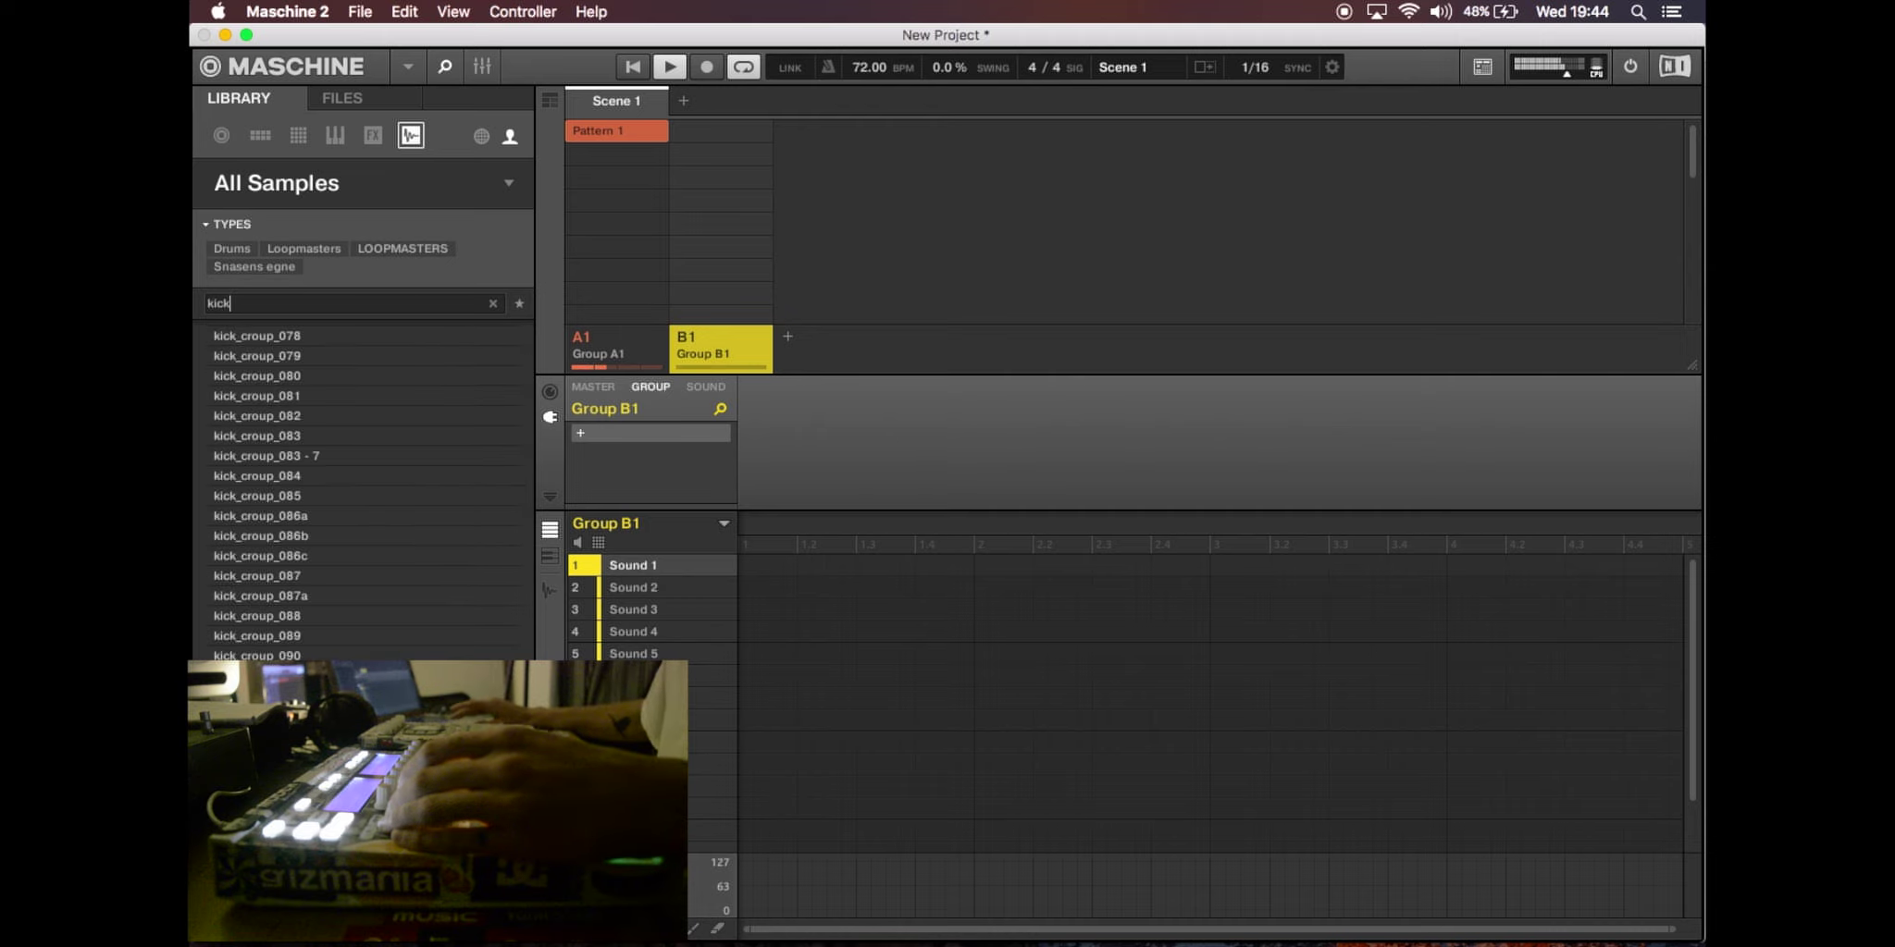
left_click(298, 510)
key("Up")
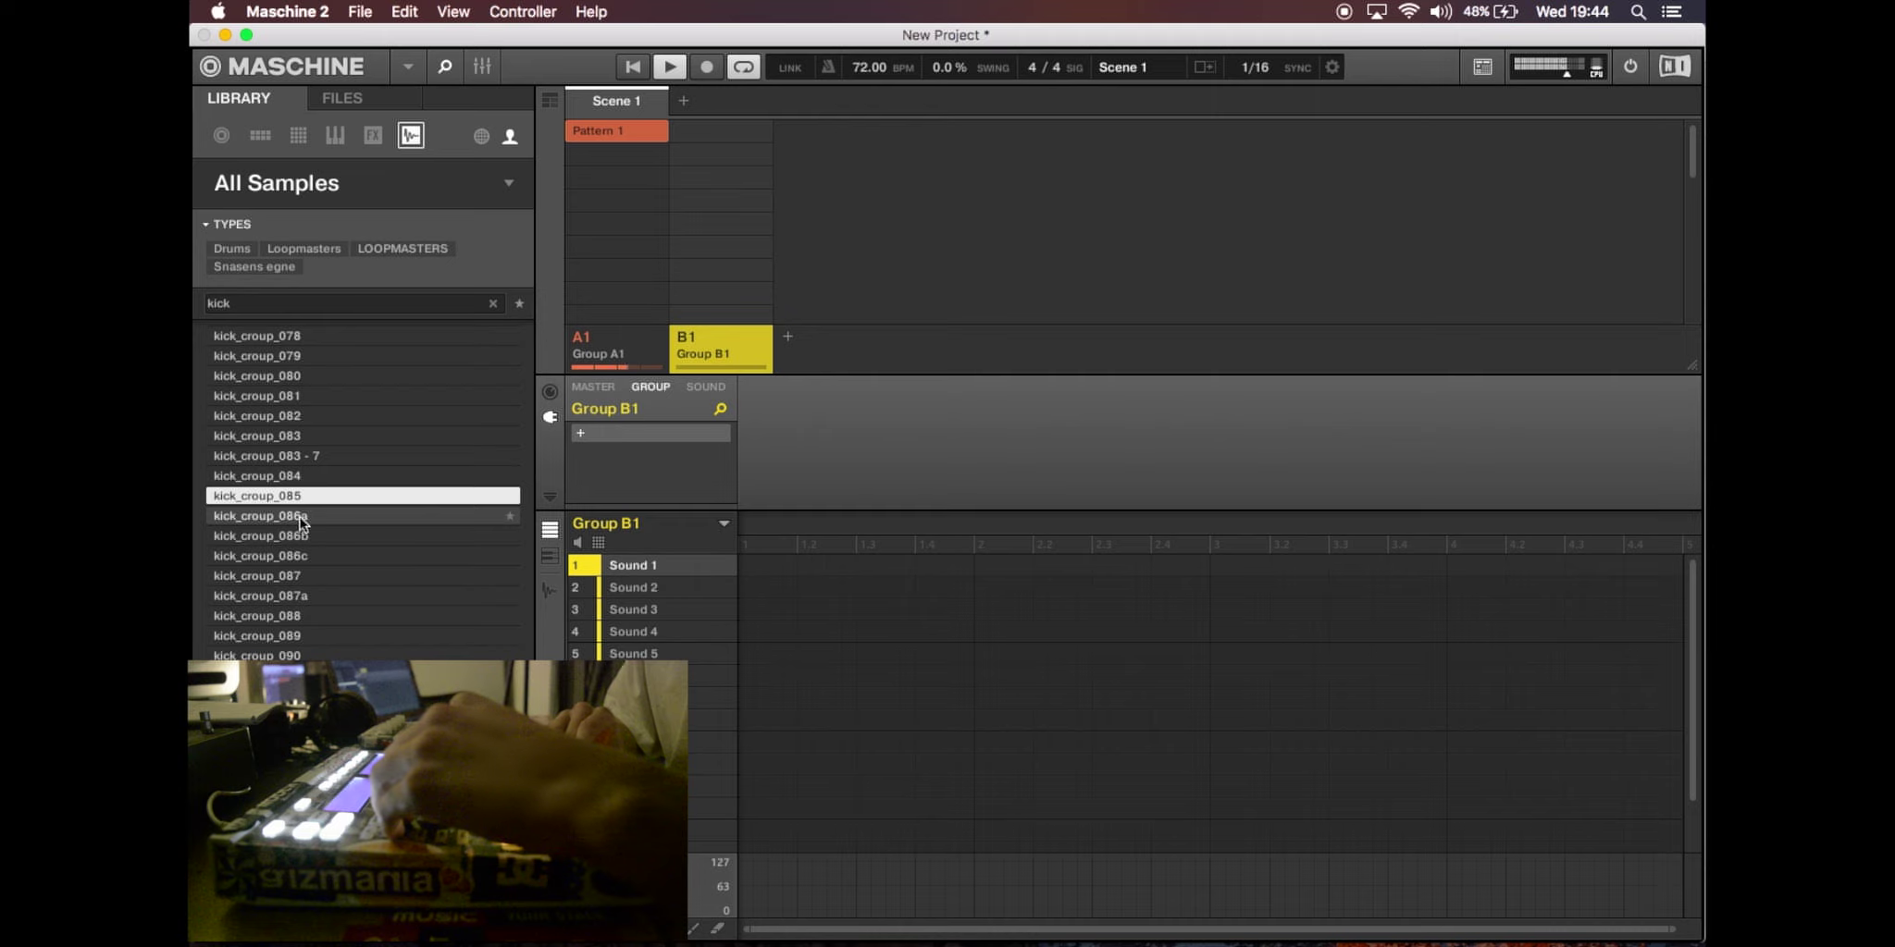
key("Up")
key("Up")
key("Up")
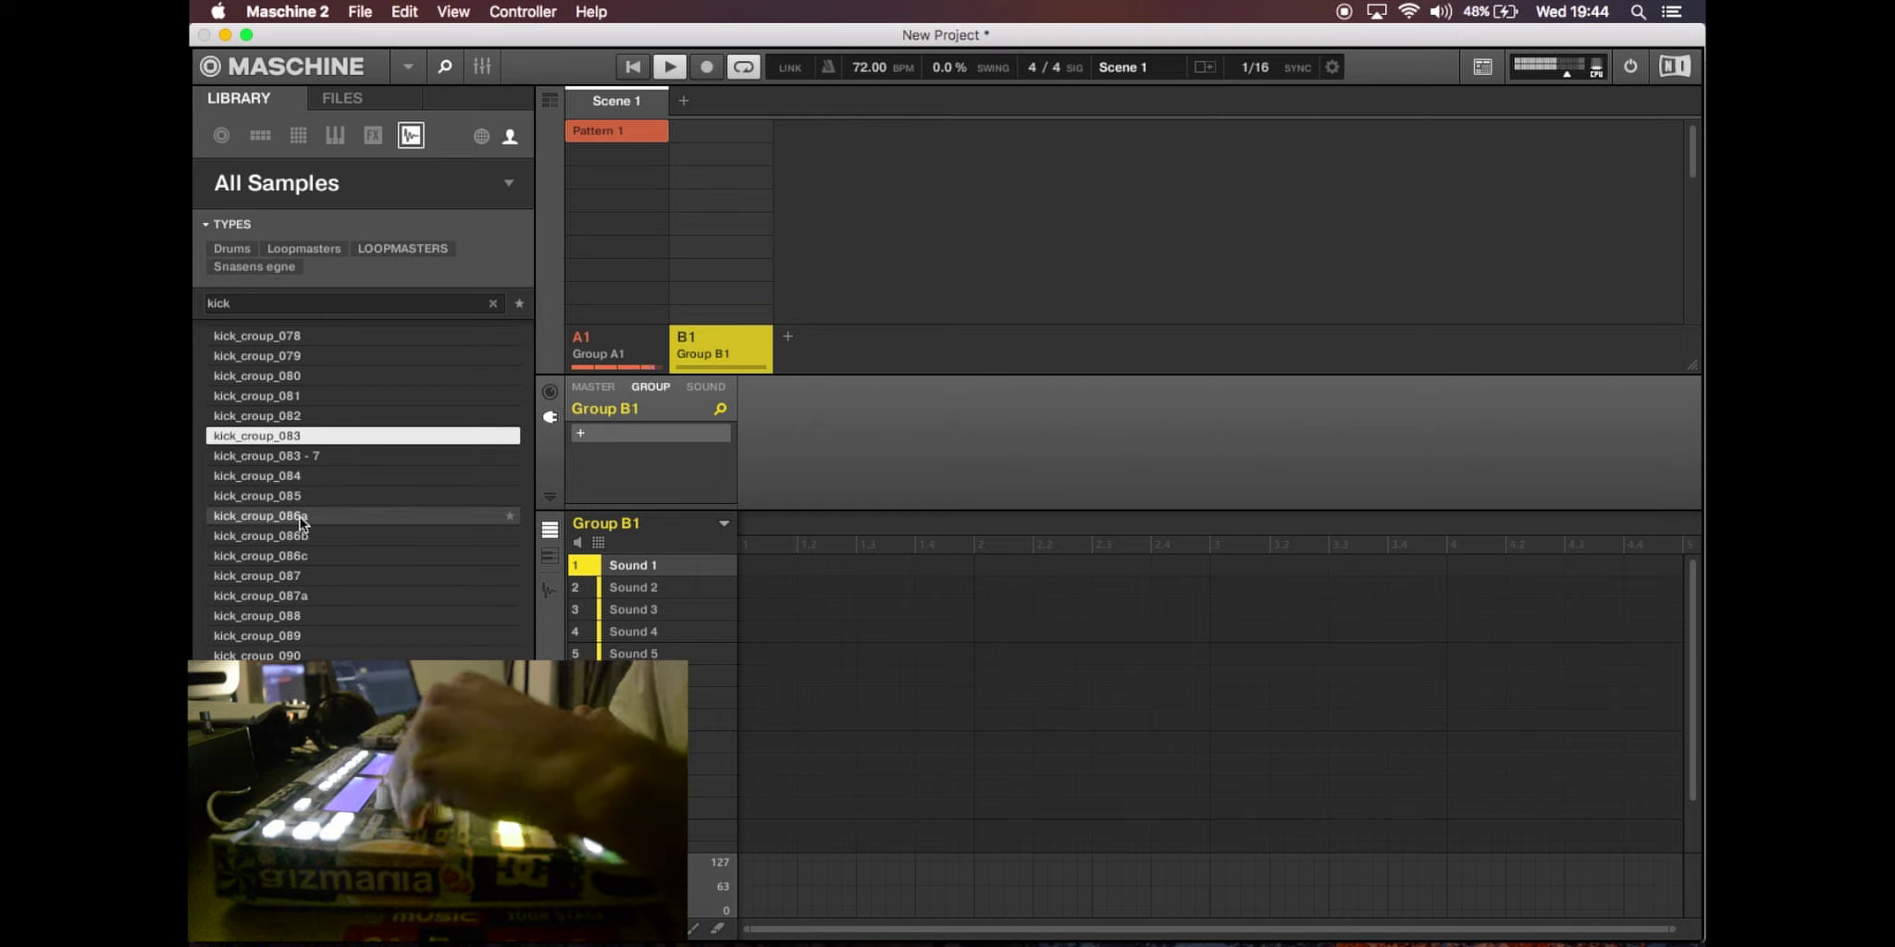
key("Return")
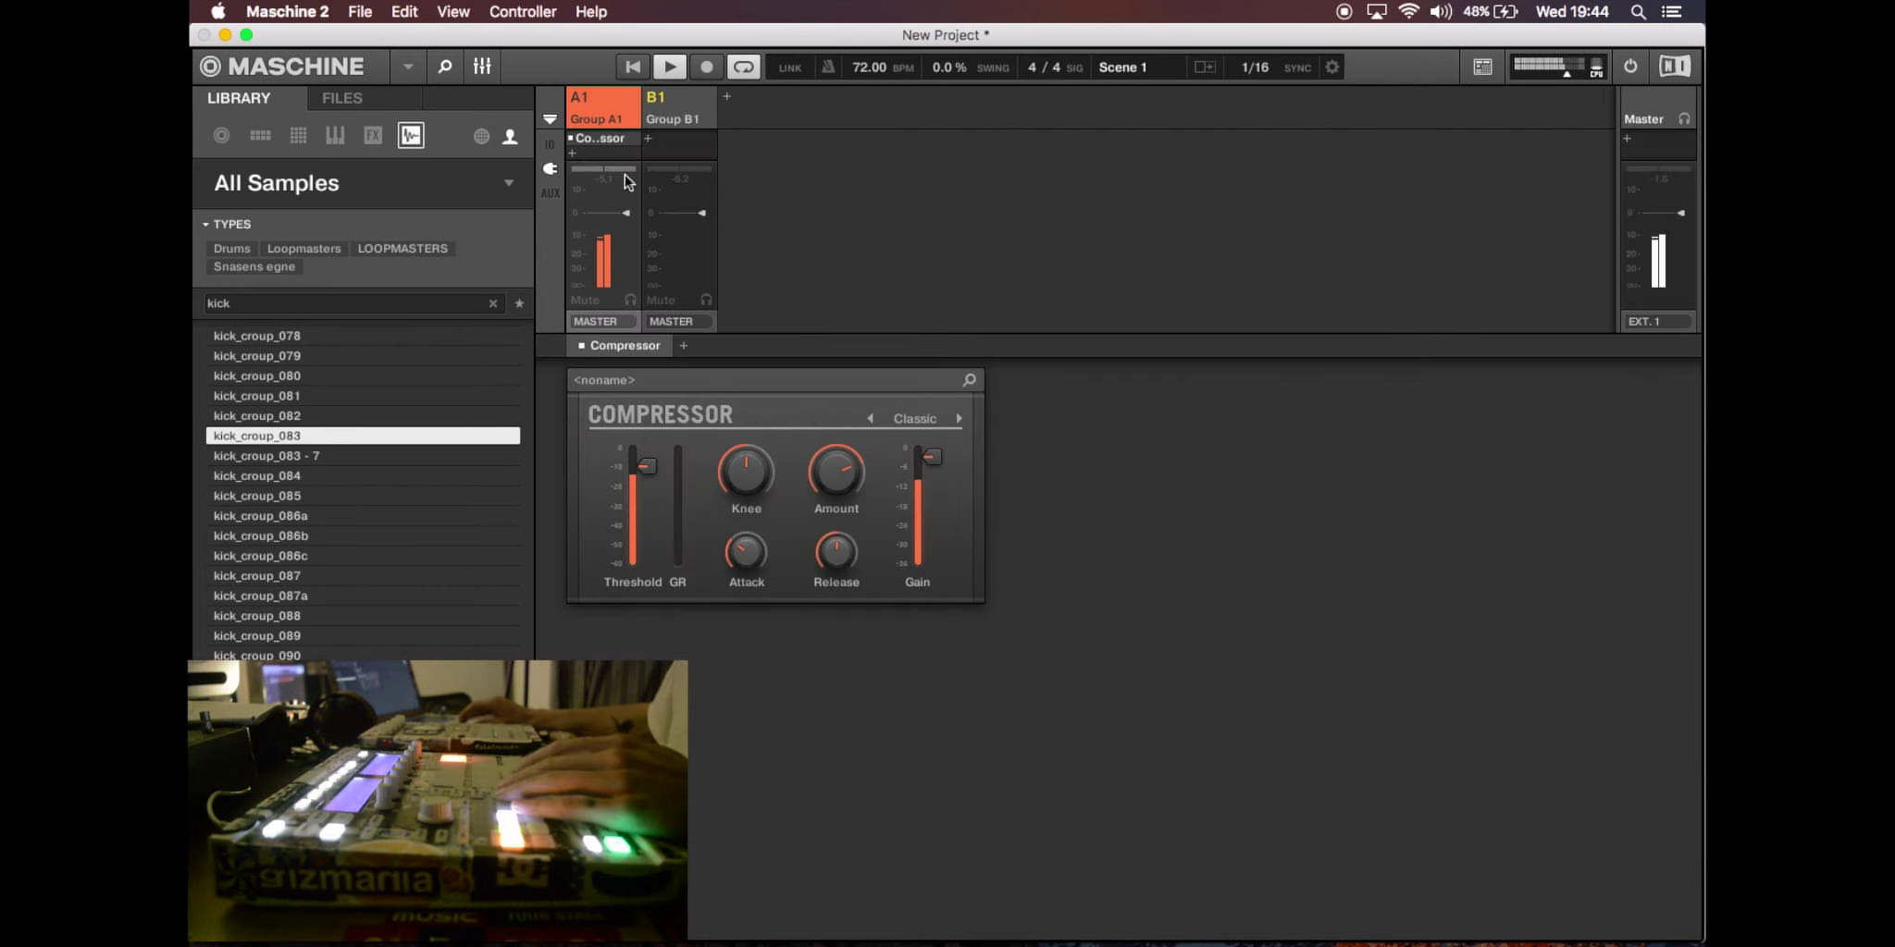
- Set the side-chain input of Group A1's Compressor to the kick_croup_083 sound in Group B1
left_click(783, 457)
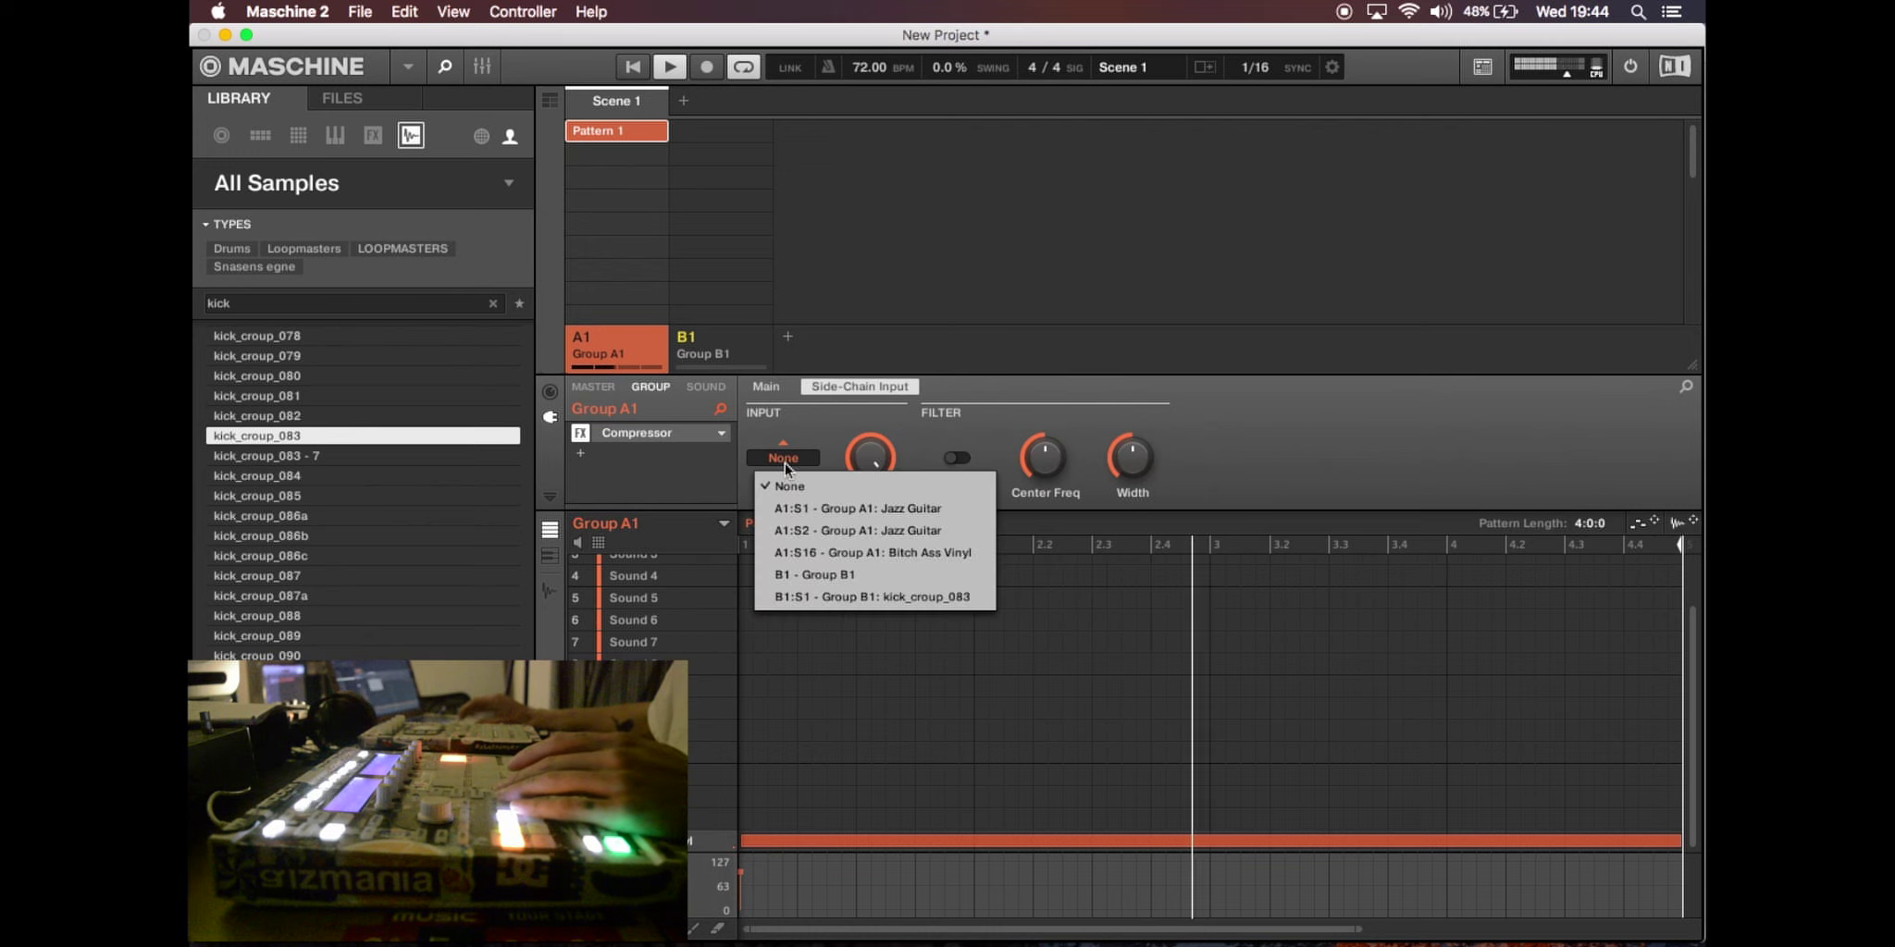
left_click(836, 598)
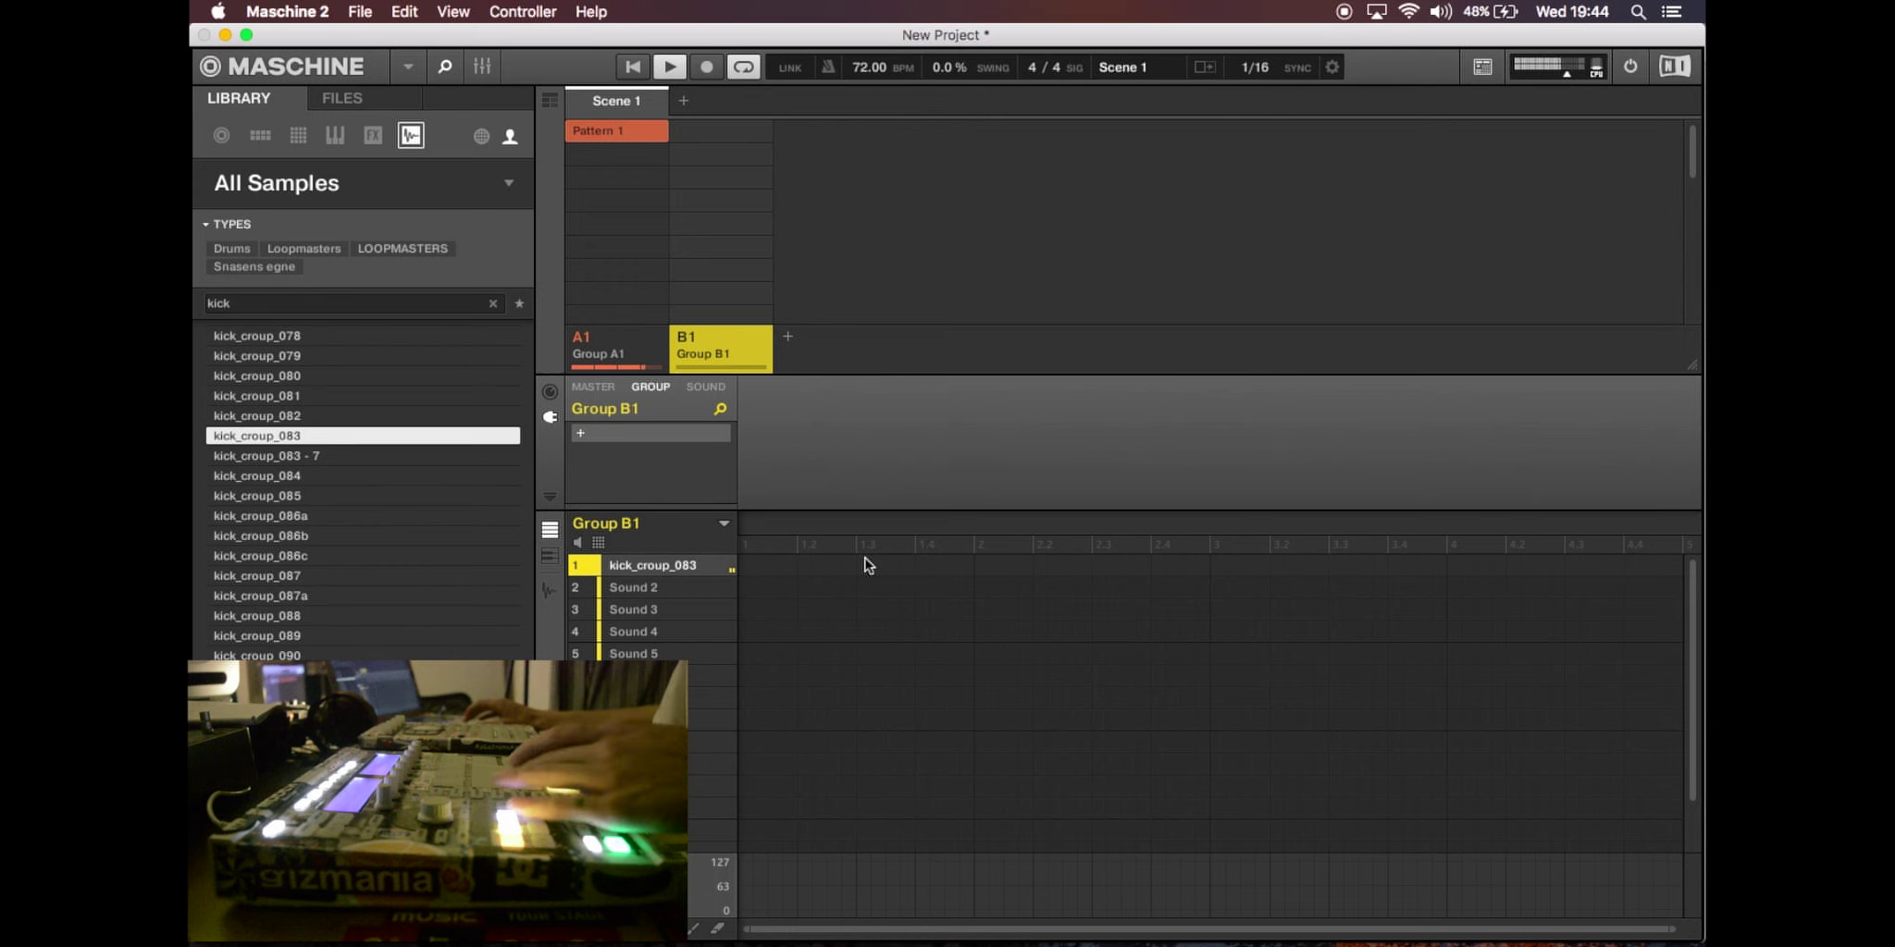
- Add the Waves REDD17 (s) plug-in after the kick's Sampler in the mixer and adjust its Tone Low
key("super+m")
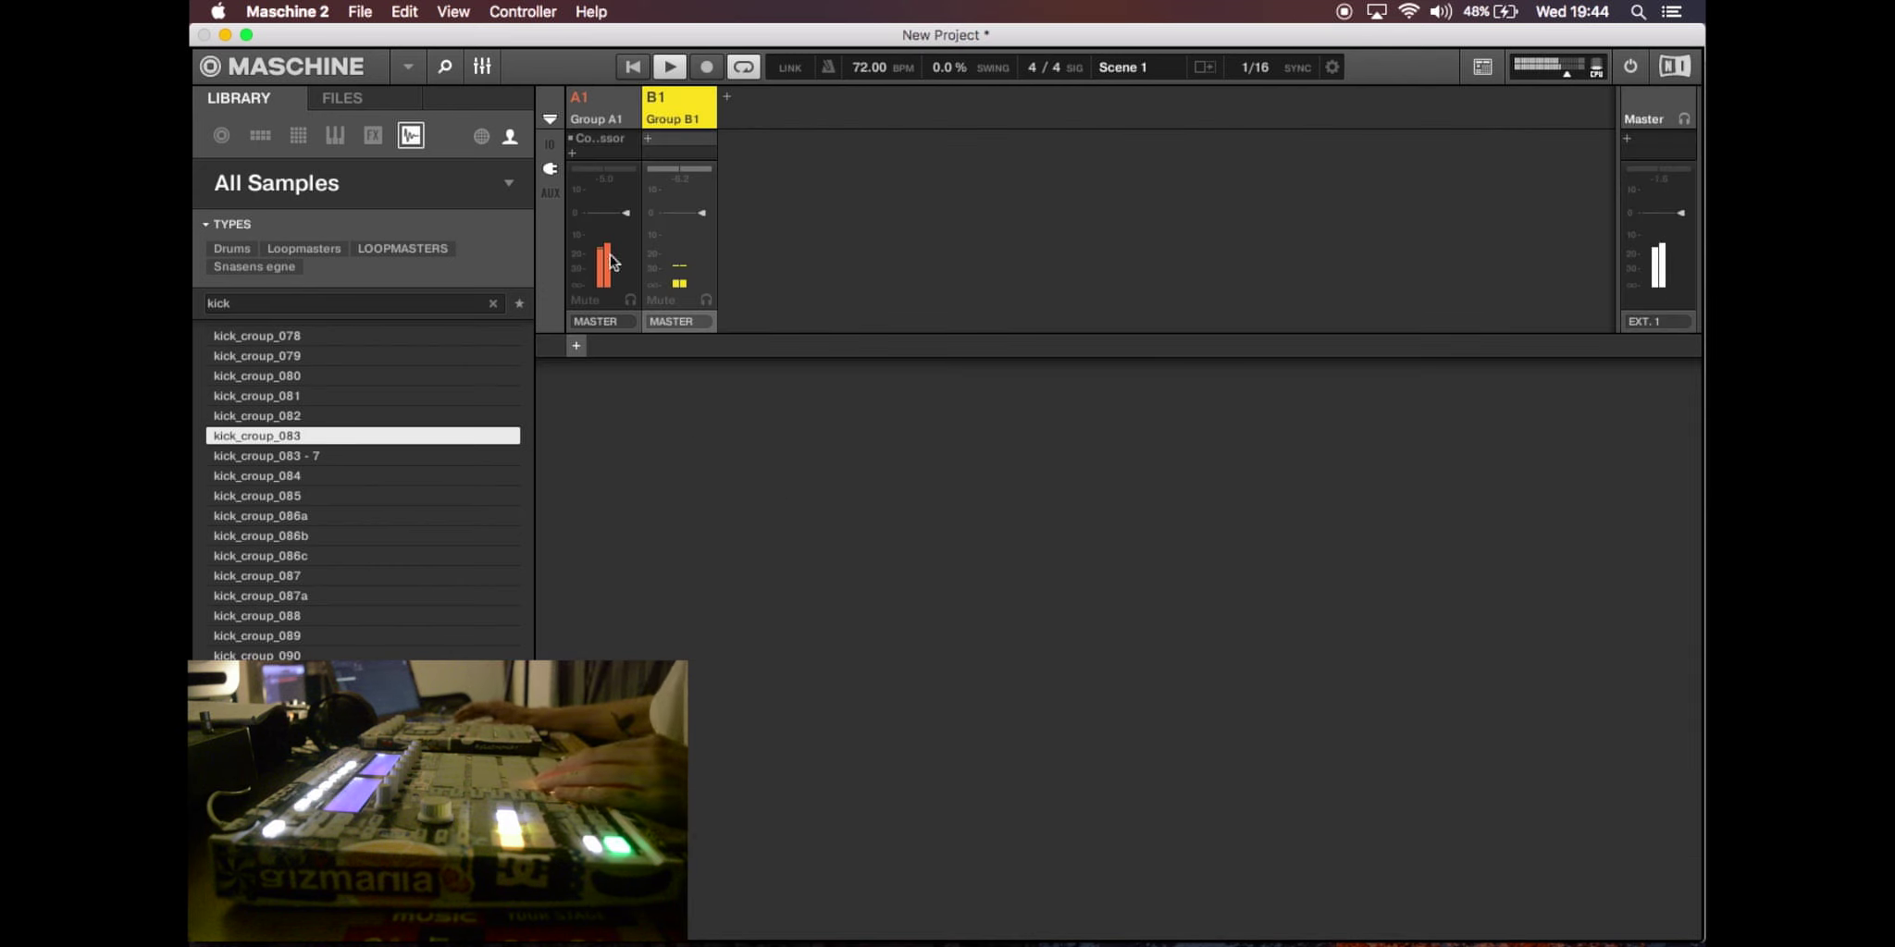
left_click(657, 150)
left_click(639, 184)
mouse_move(666, 233)
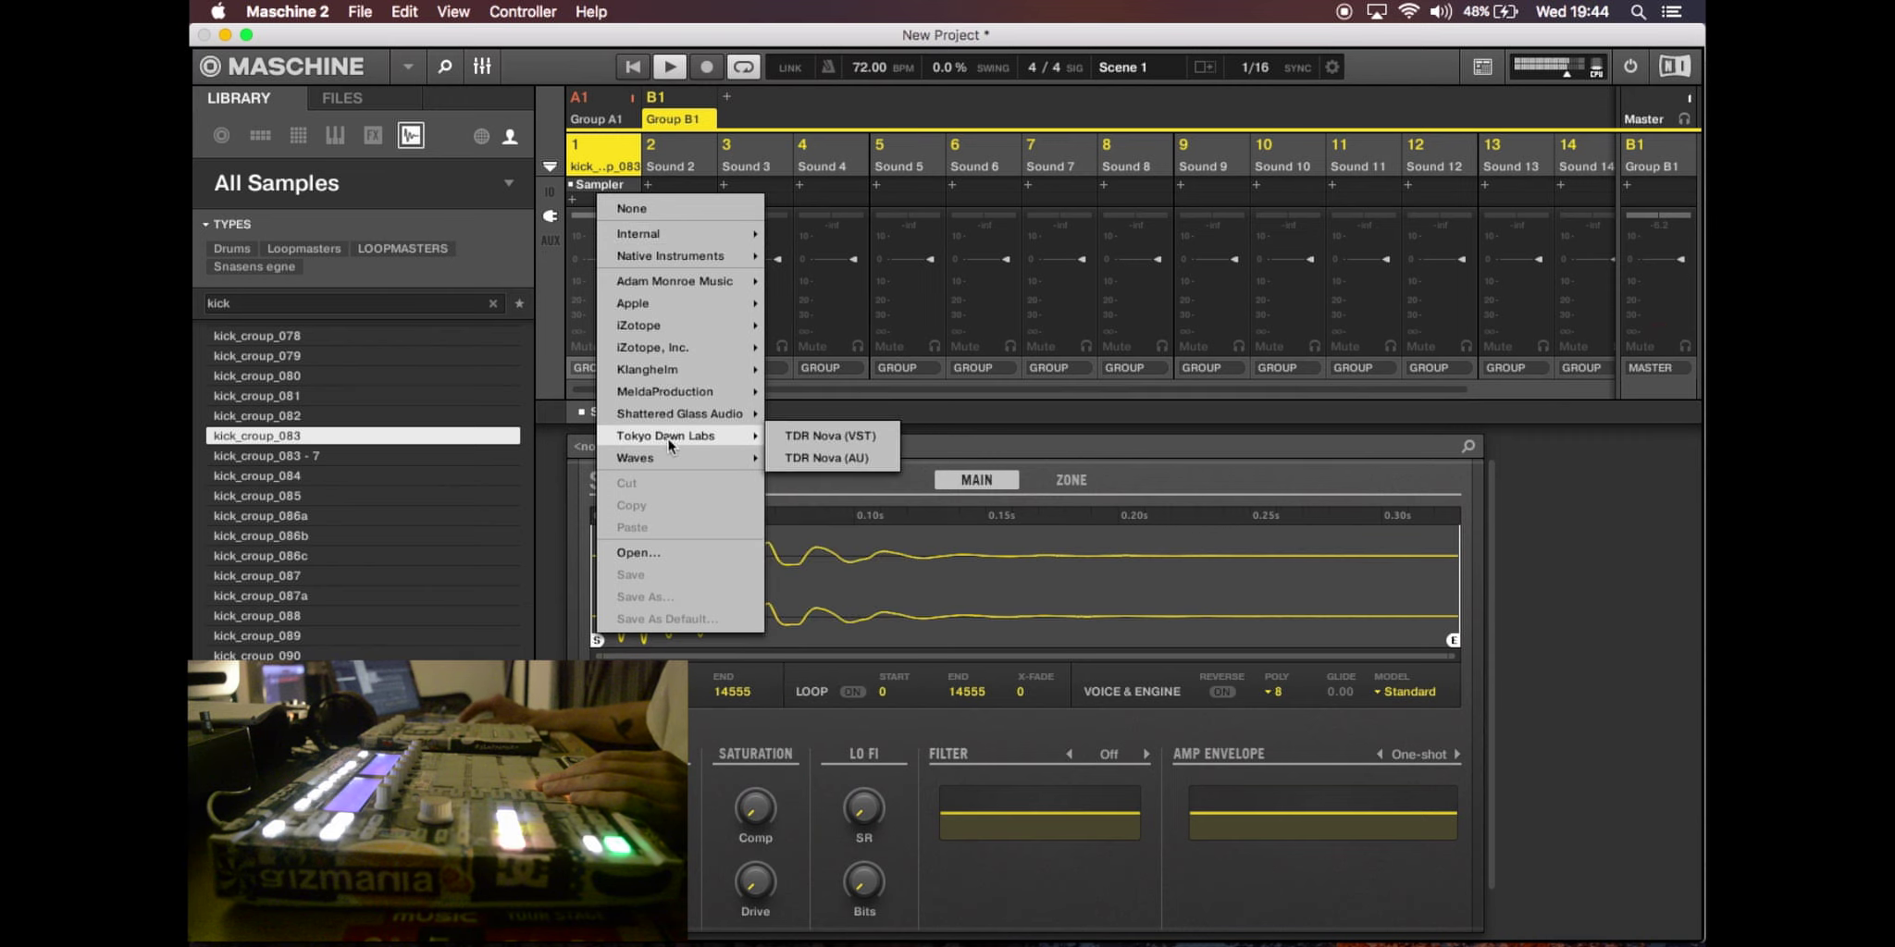
mouse_move(666, 435)
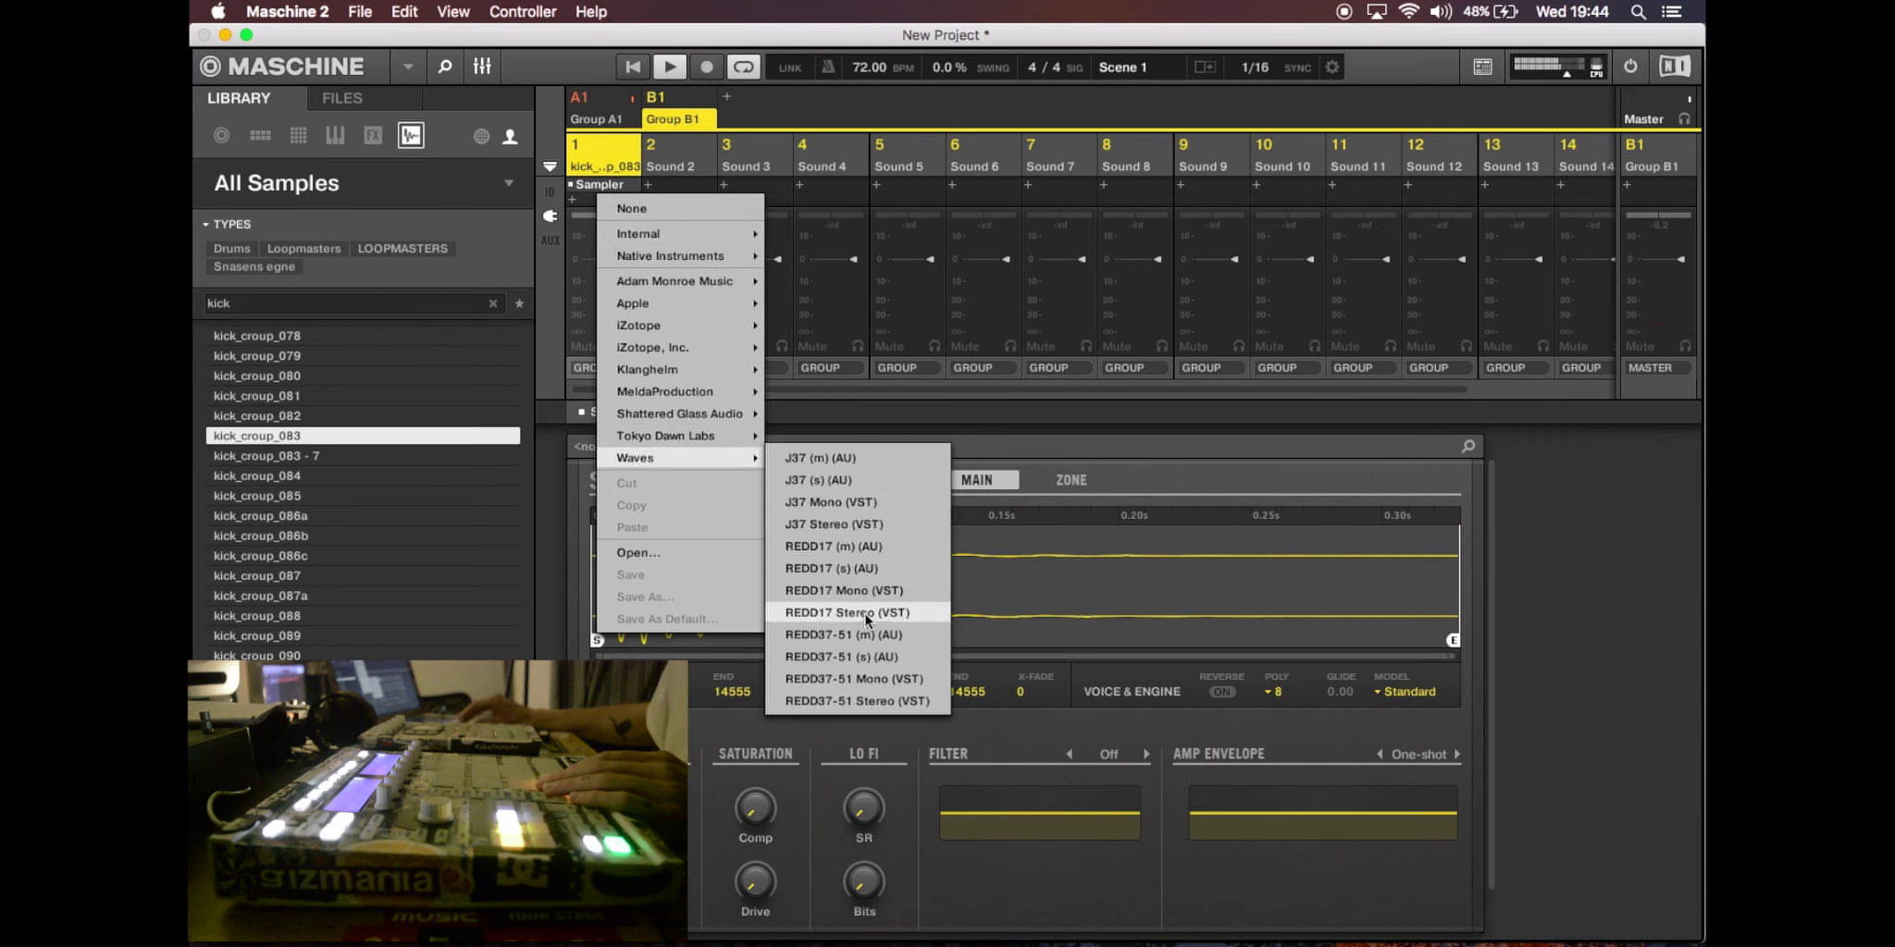
left_click(871, 567)
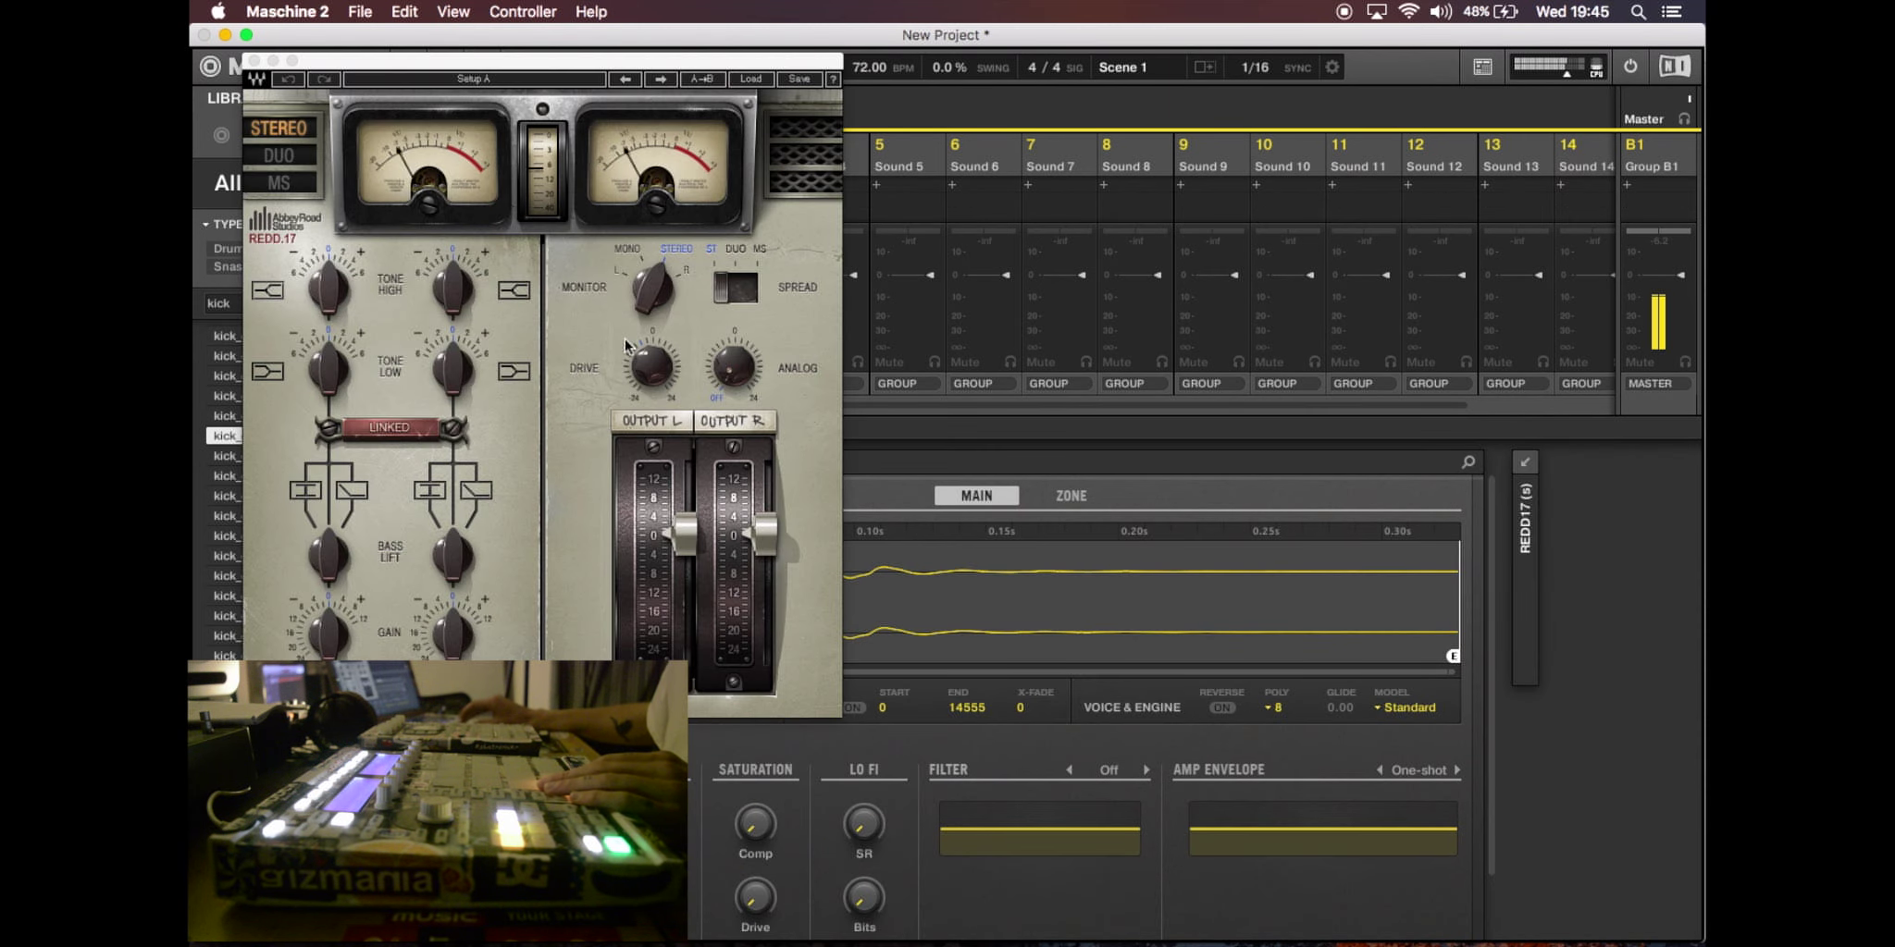
left_click(452, 369)
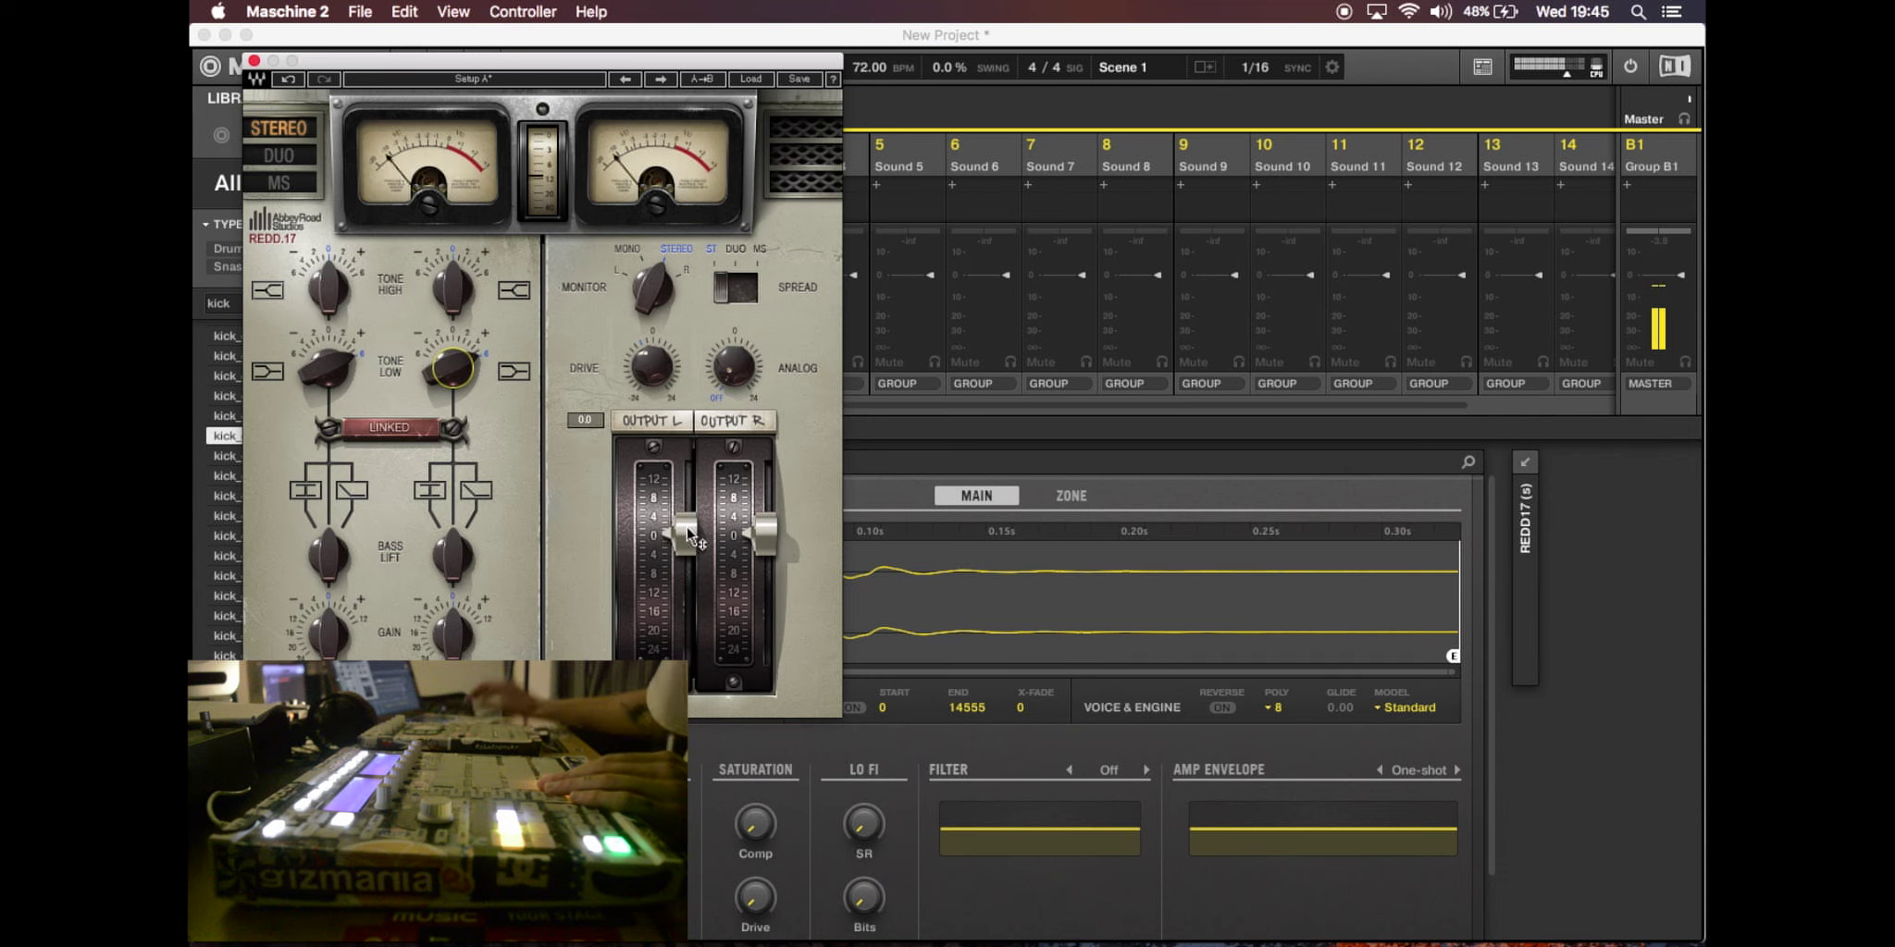
mouse_move(694, 538)
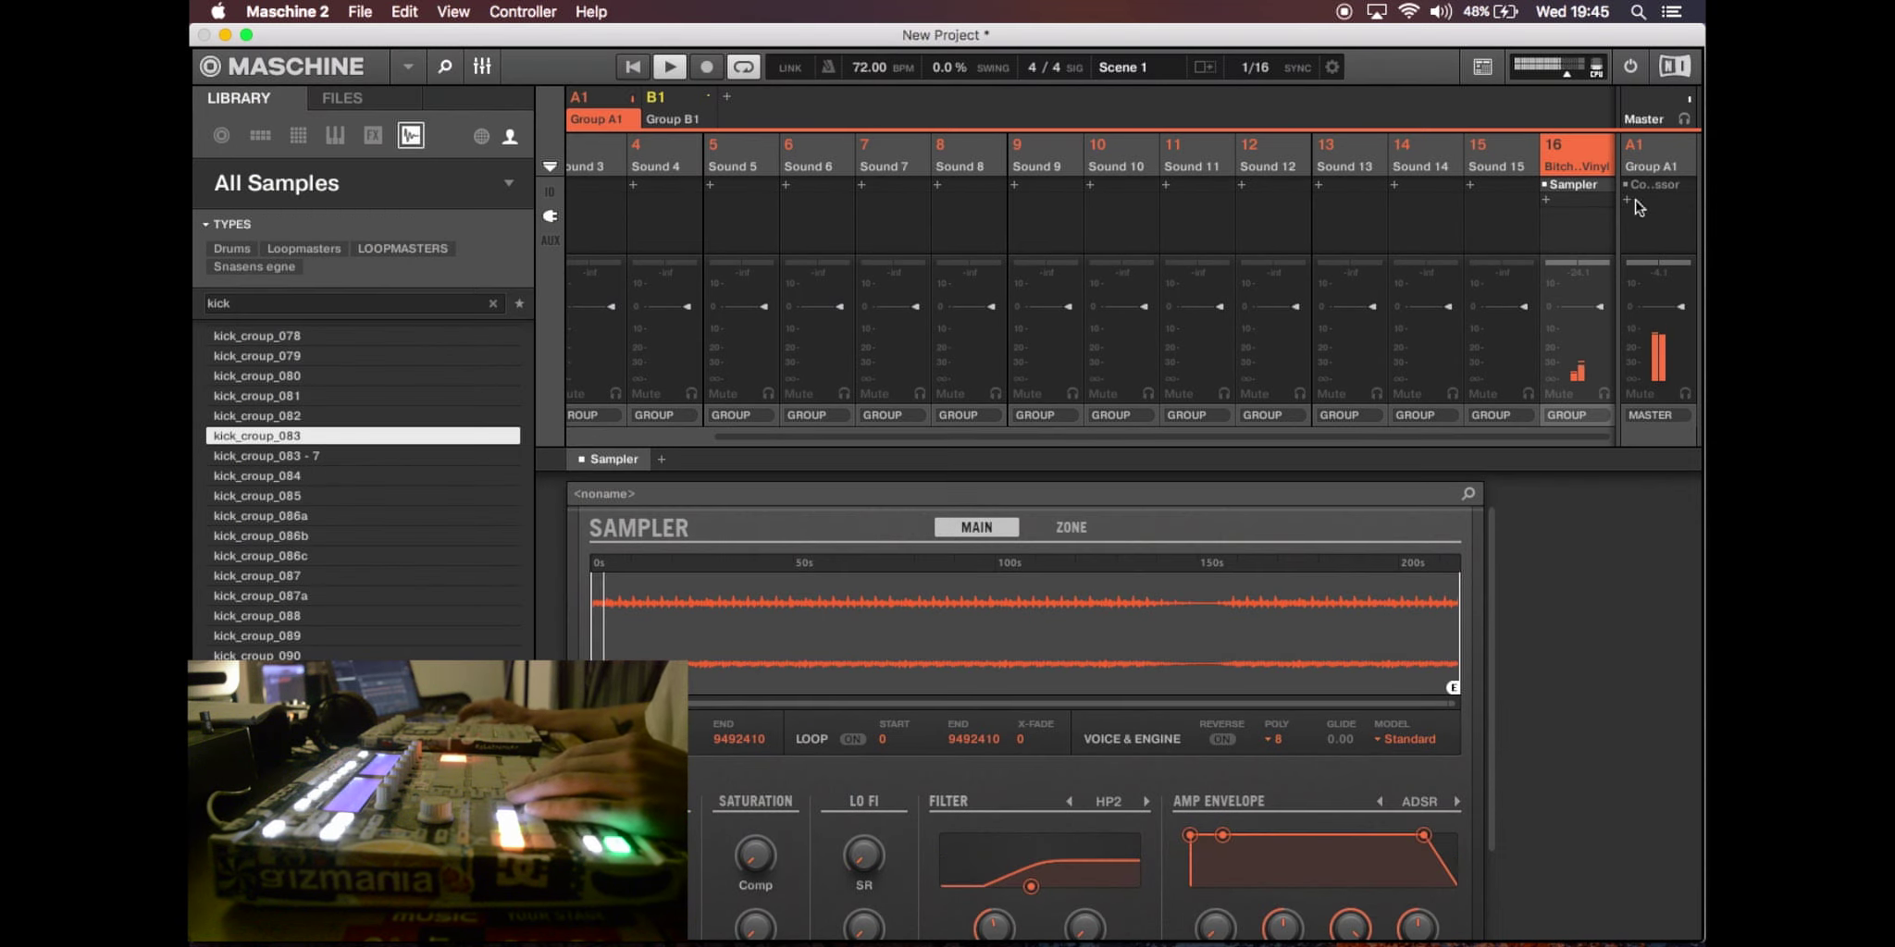
left_click(1665, 204)
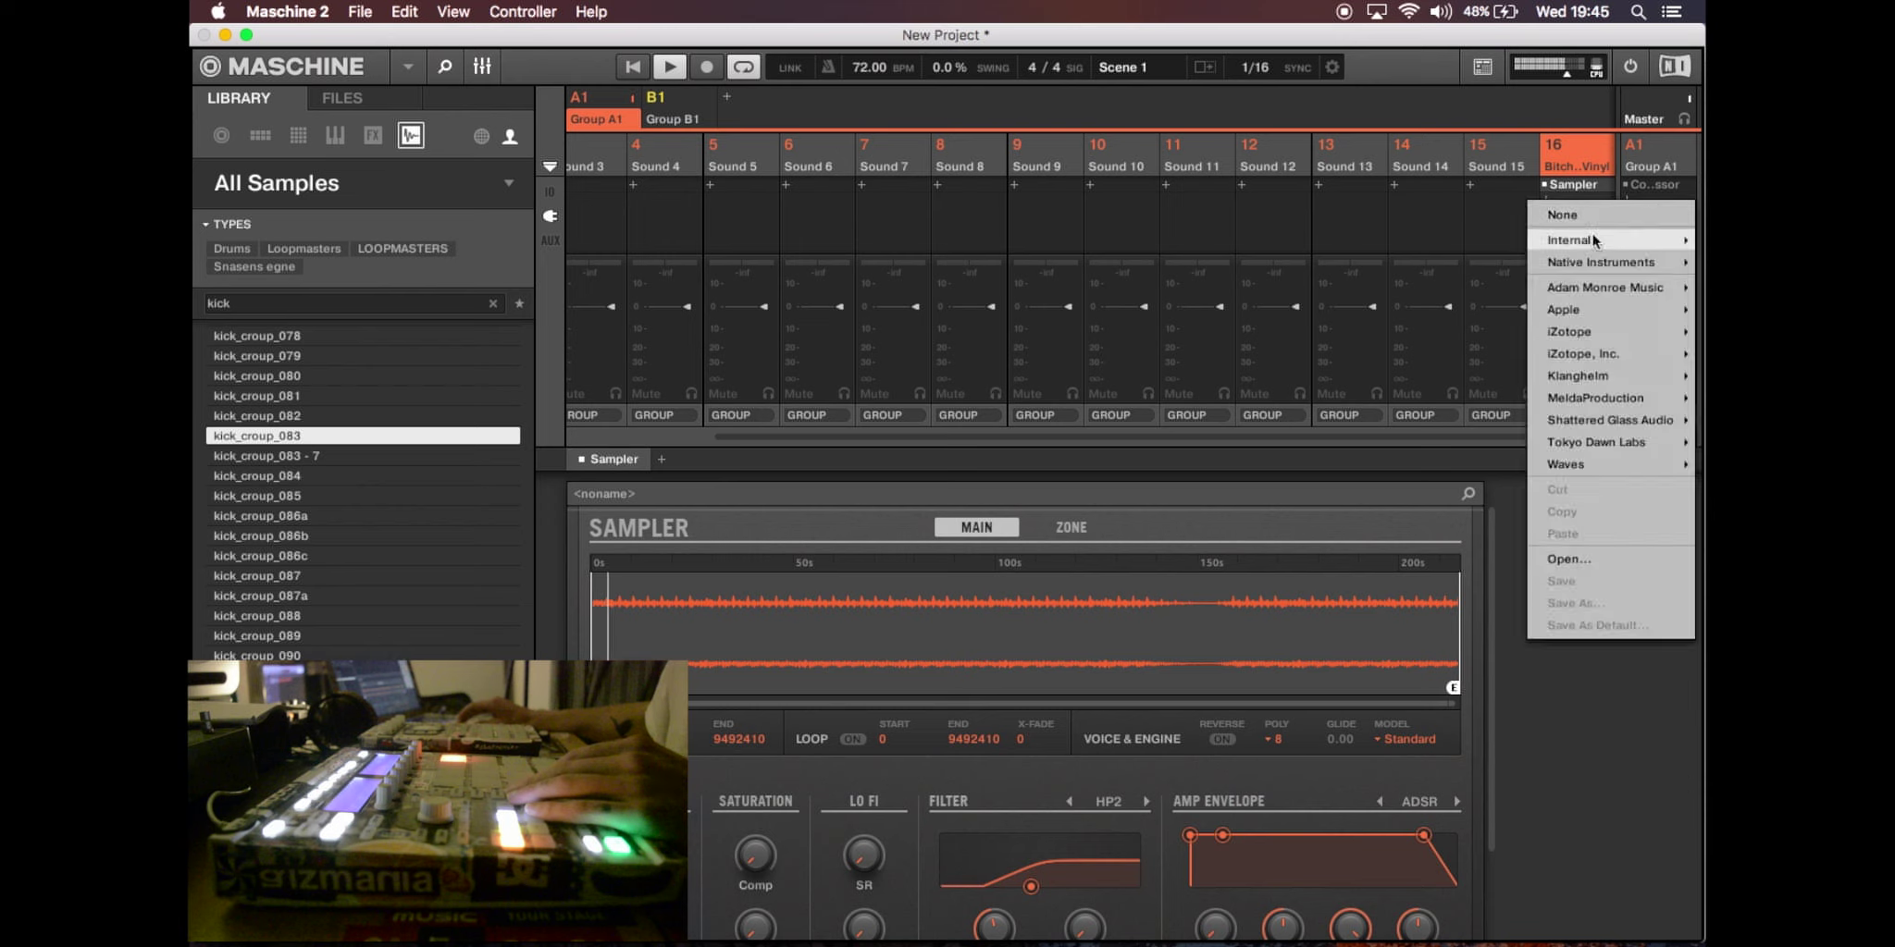
mouse_move(1572, 240)
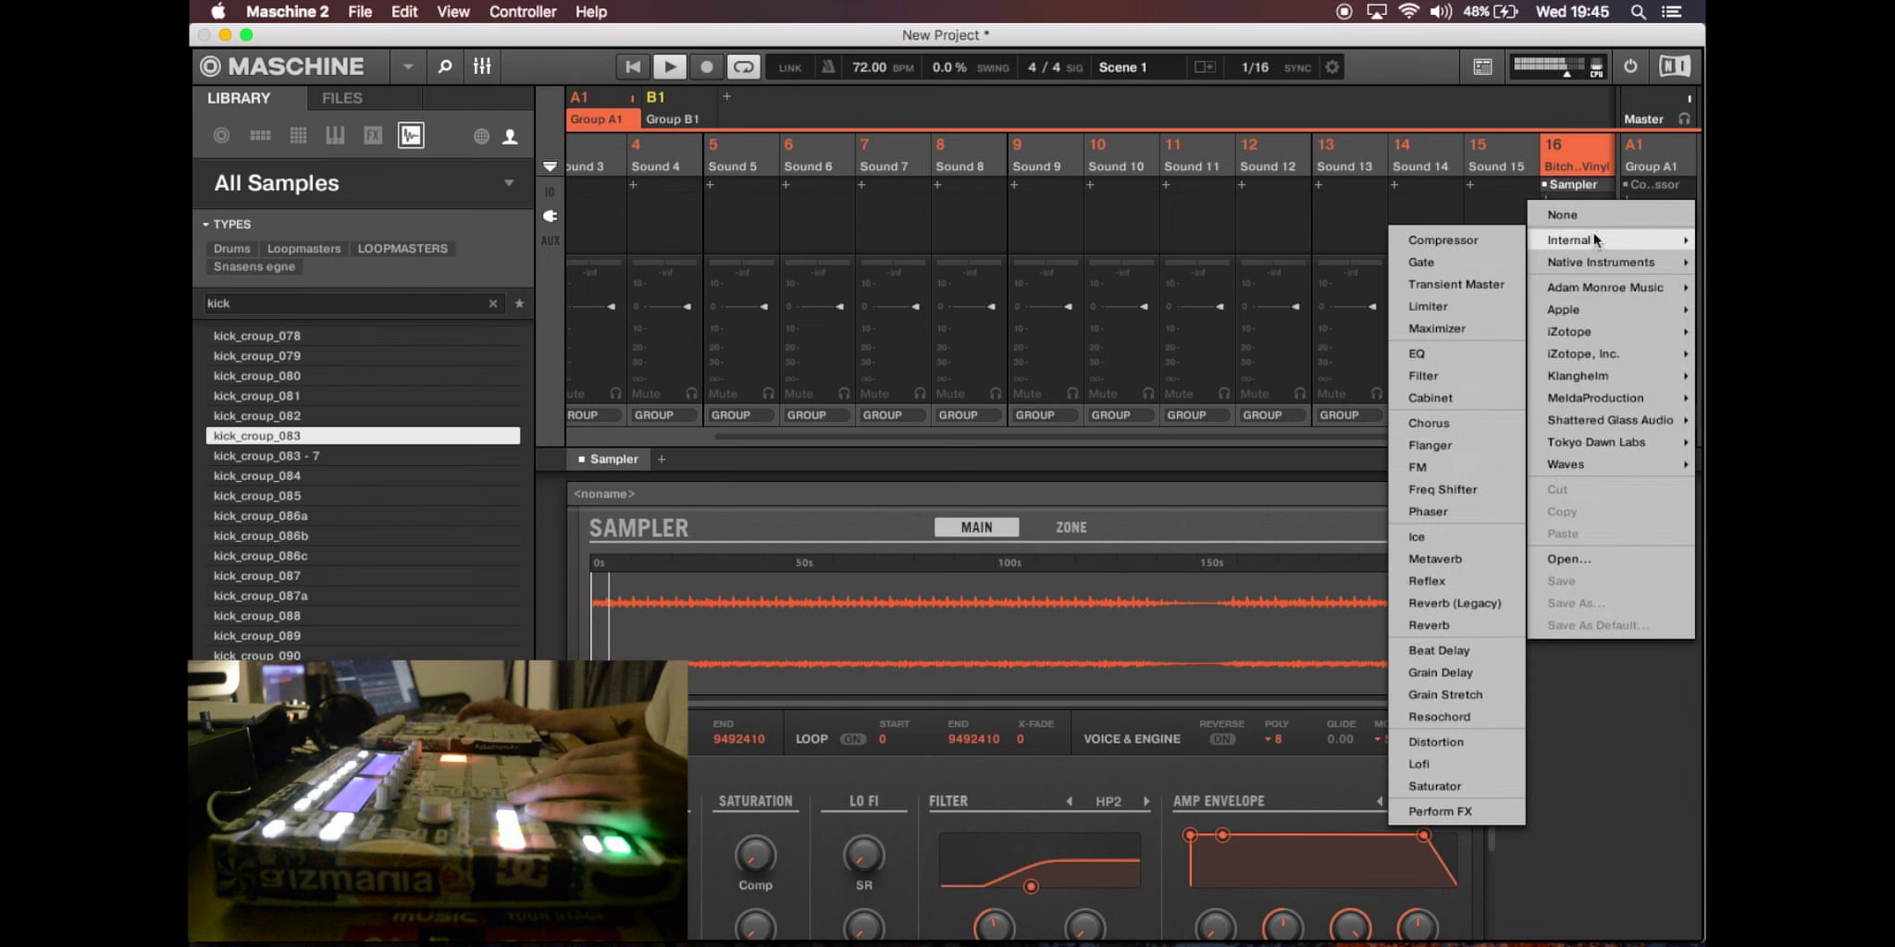
left_click(1317, 125)
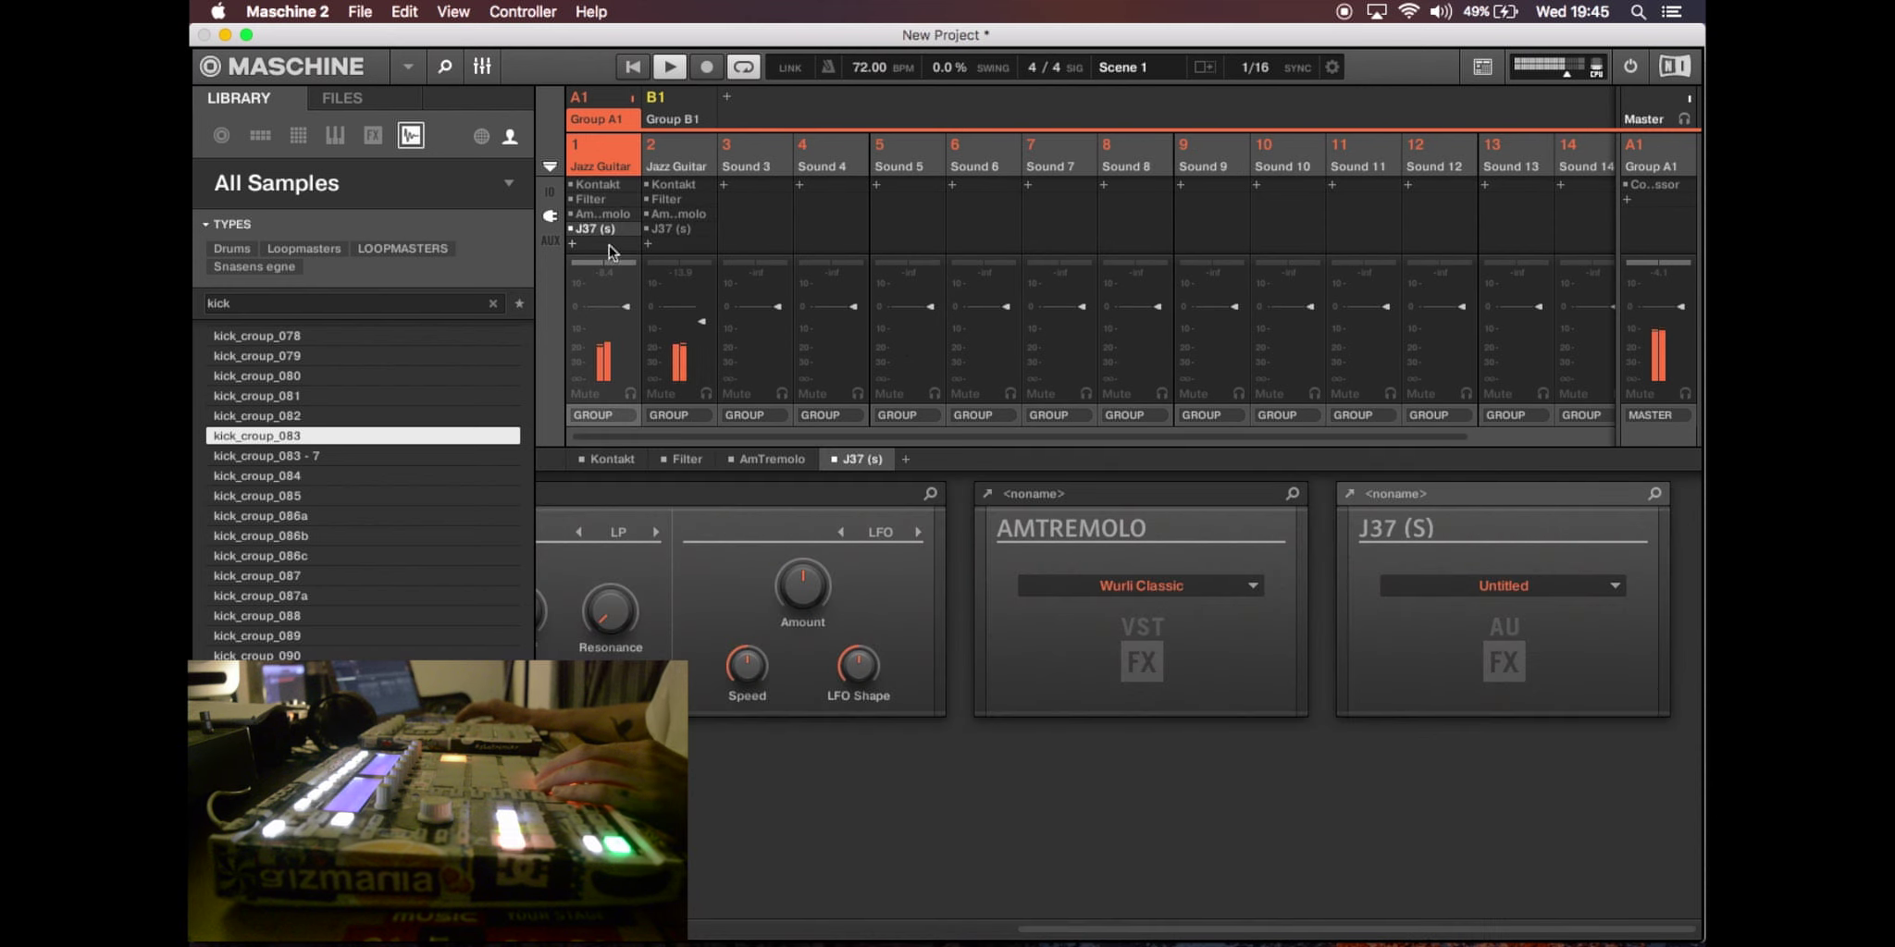
- Add an internal Filter after the J37 on the first Jazz Guitar sound, set to HP with a cutoff of about 186 Hz
left_click(609, 246)
mouse_move(740, 283)
left_click(845, 416)
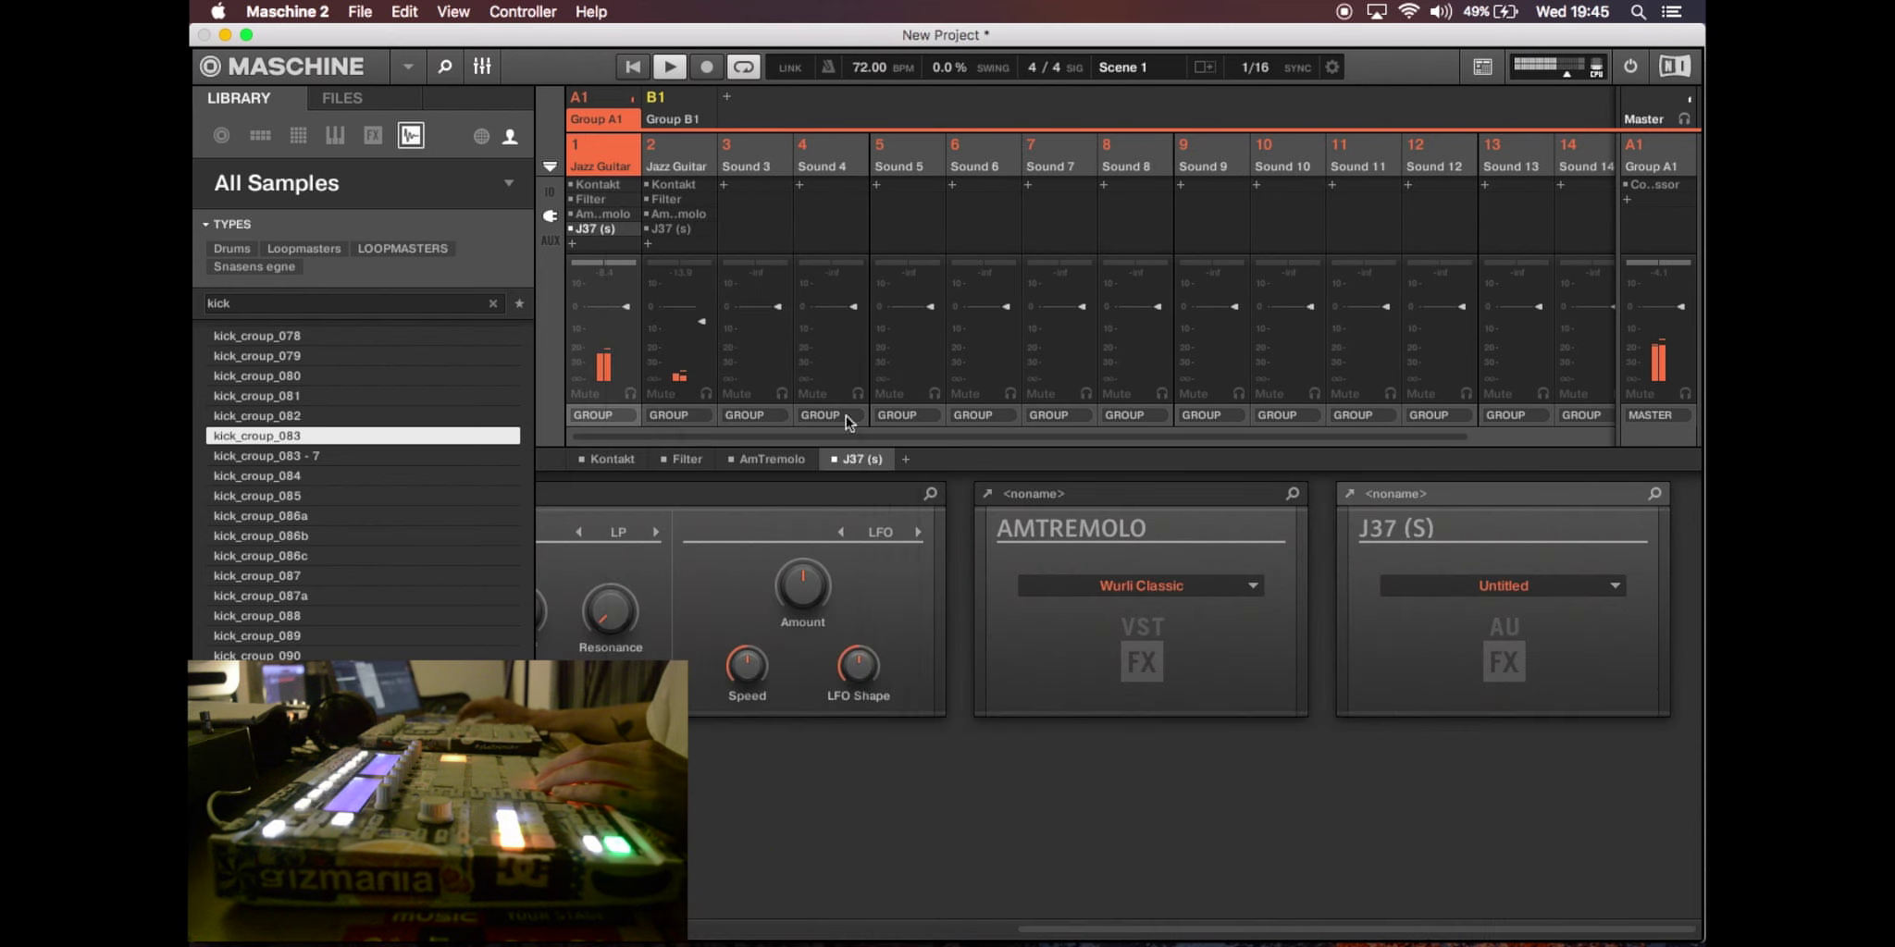
left_click(1342, 532)
left_click(1341, 604)
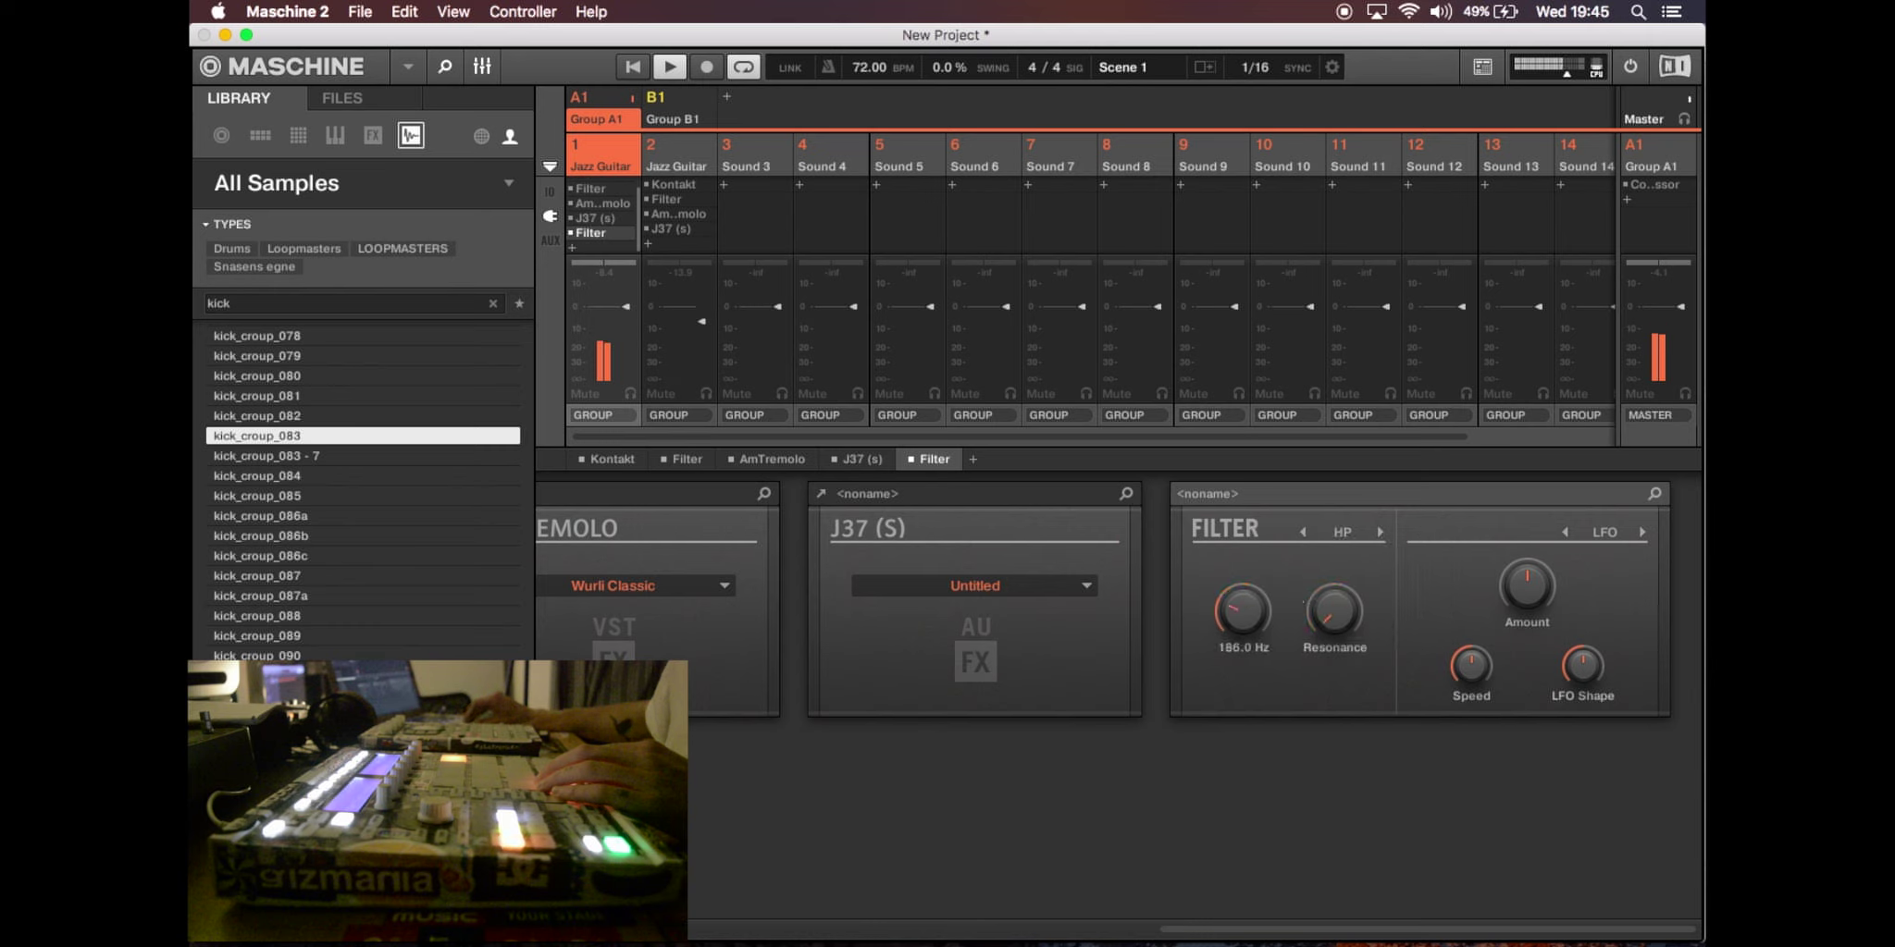
- Copy the high-pass Filter from the first Jazz Guitar and paste it at the end of the second Jazz Guitar's effect chain
left_click(599, 228)
left_click(675, 532)
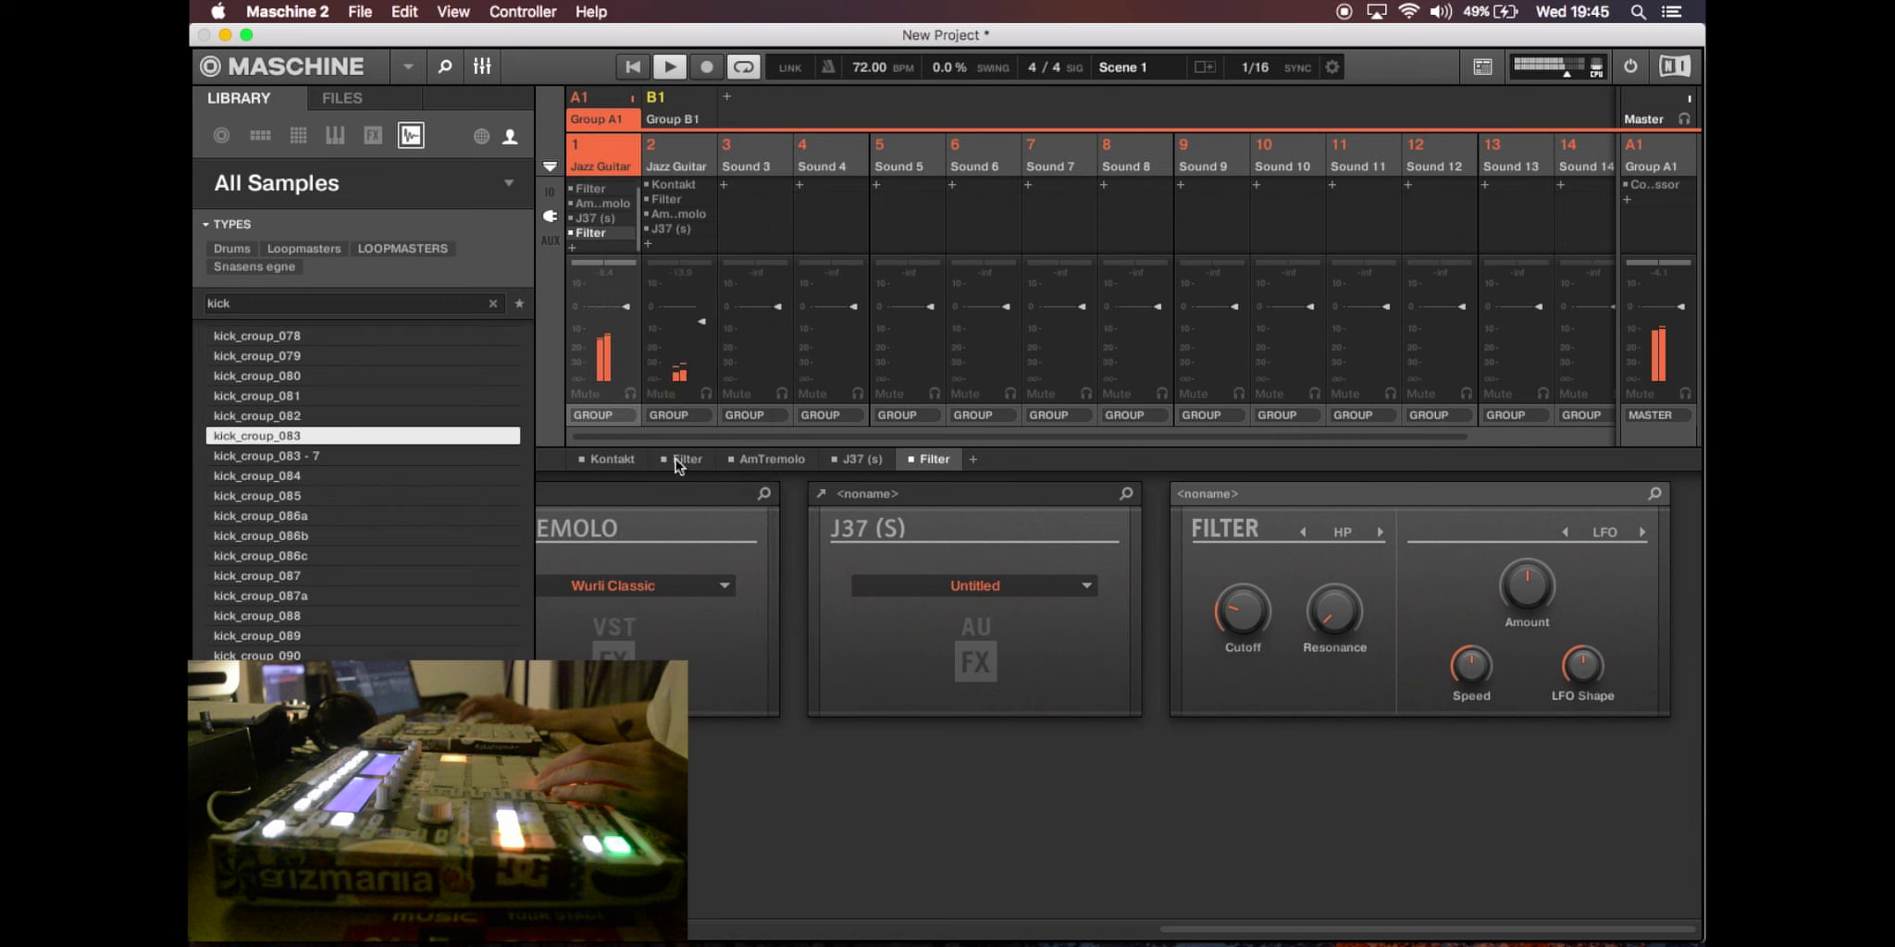
left_click(668, 243)
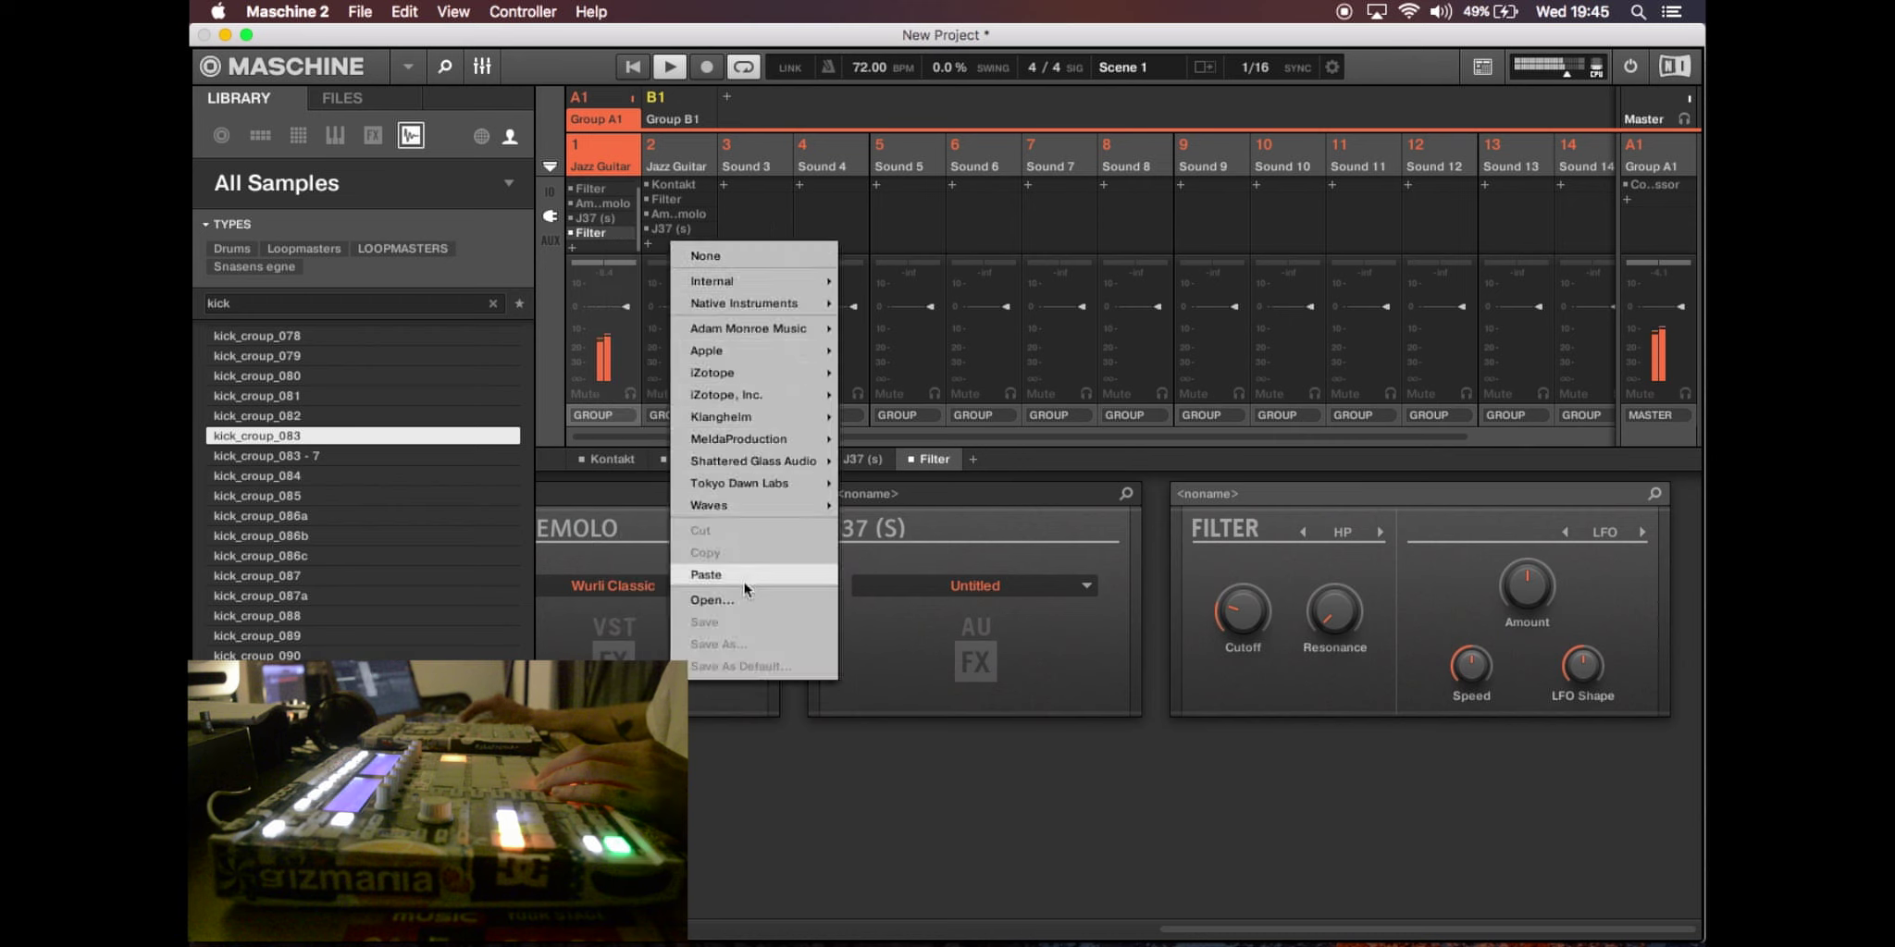
left_click(706, 575)
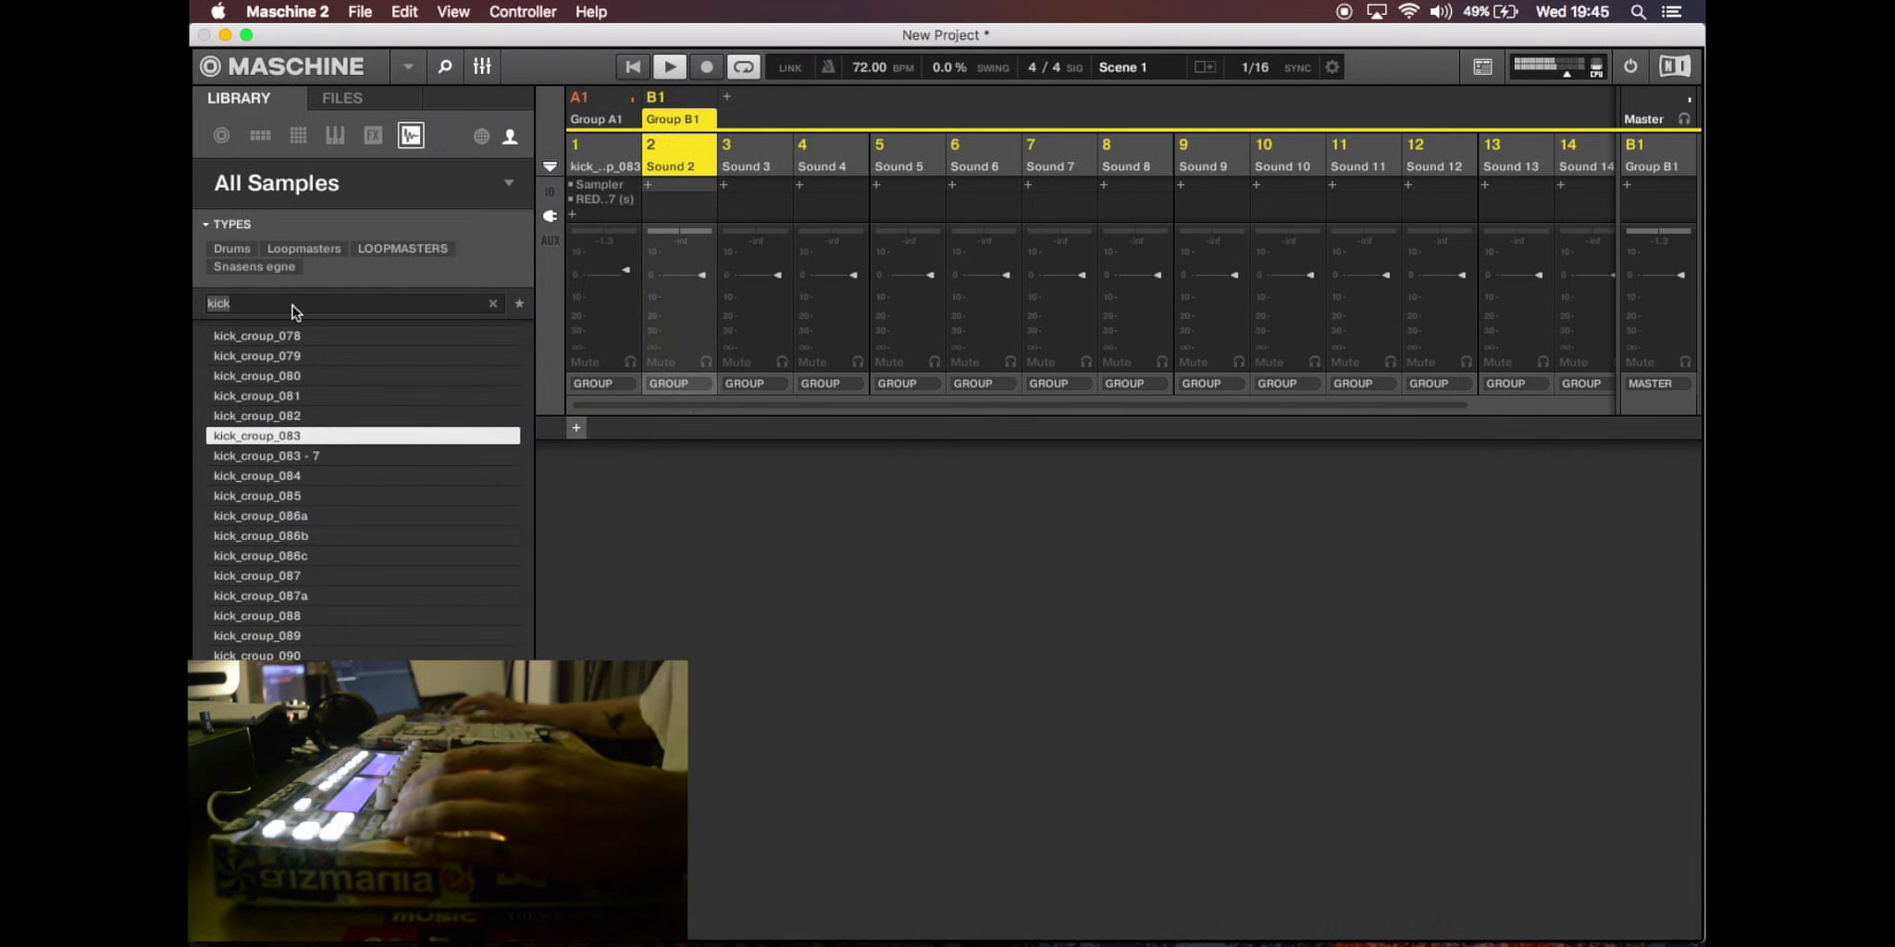
- Search the sample library for "snare" and load snare_croup_029 onto Sound 2 of Group B1
type("snare")
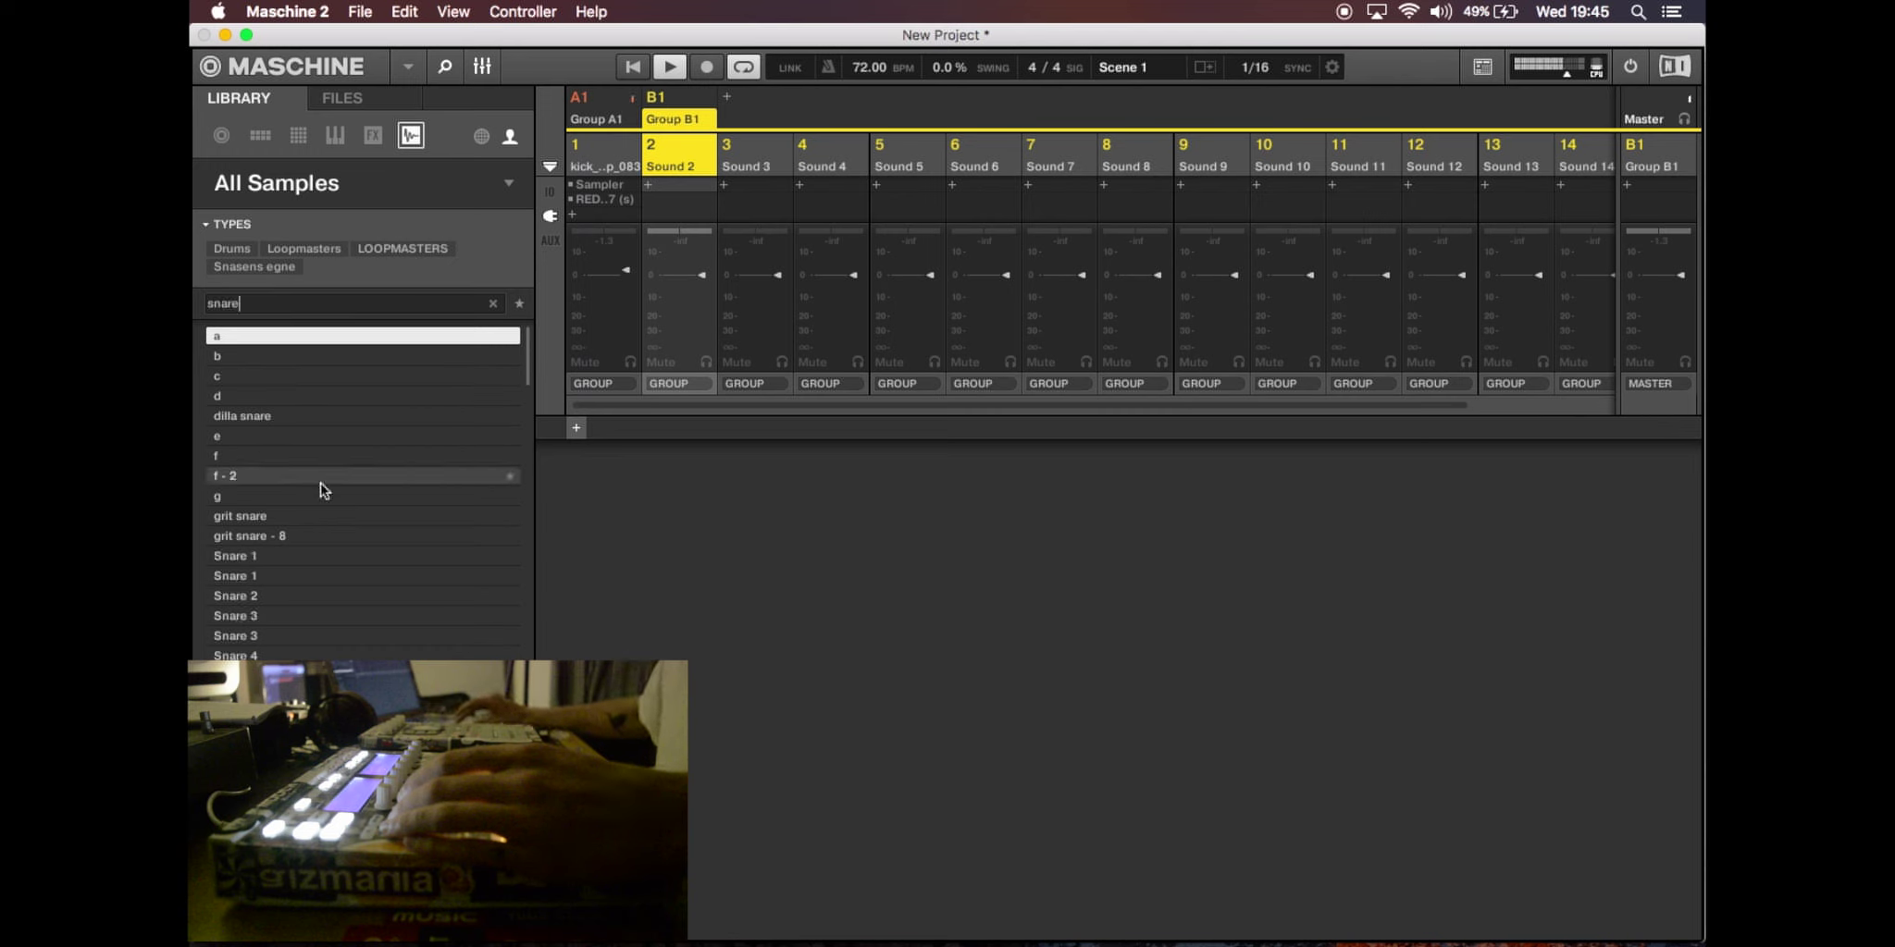
scroll(320, 483, "down", 10)
left_click(326, 543)
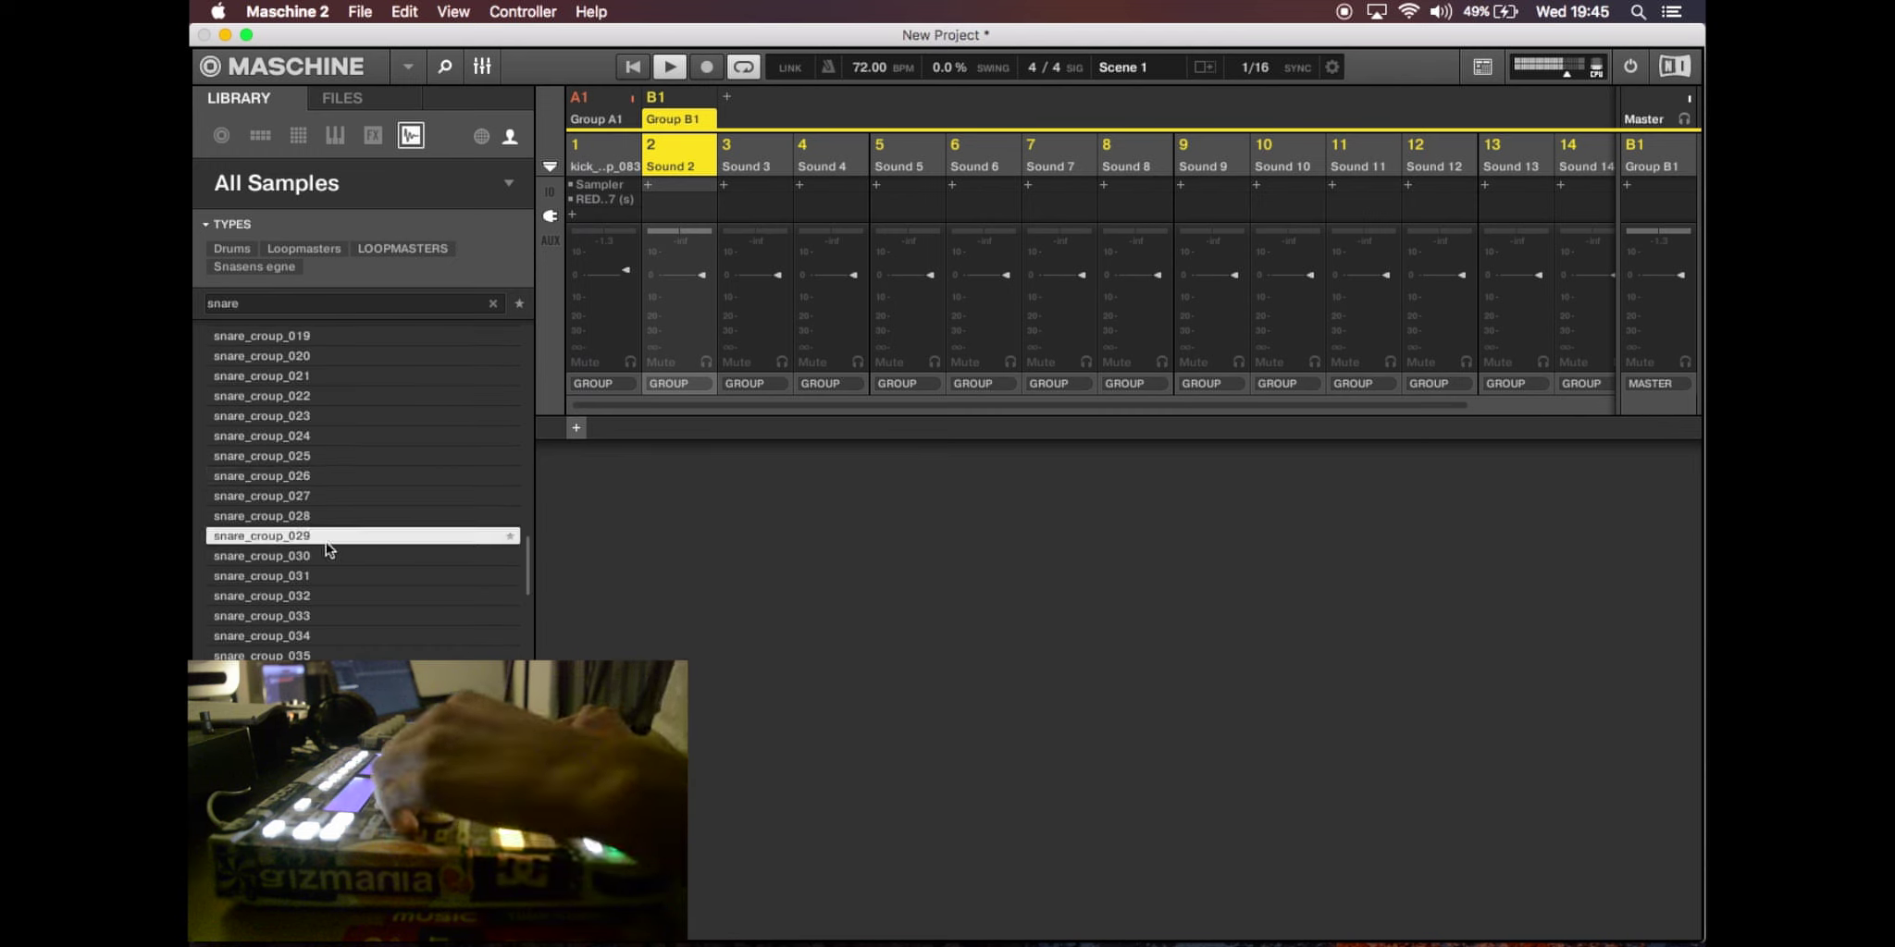
double_click(325, 542)
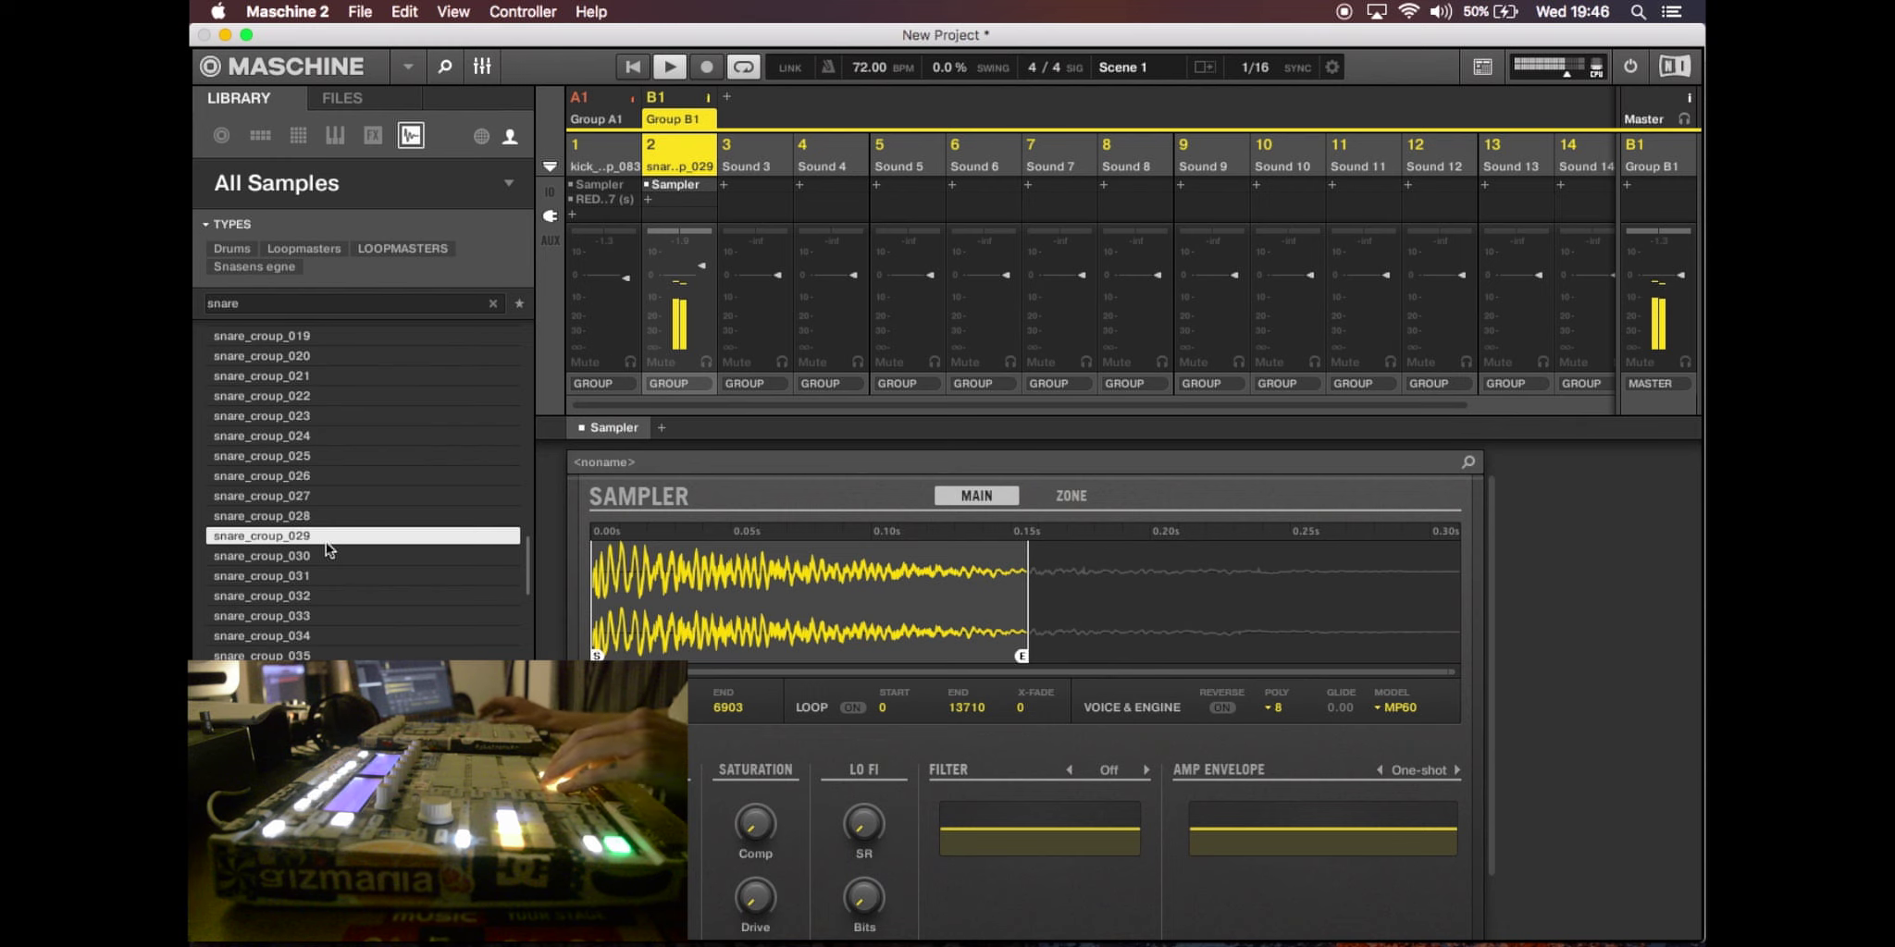
- Add an internal Transient Master to the snare sound and raise its Attack to about 36%
left_click(672, 201)
mouse_move(733, 242)
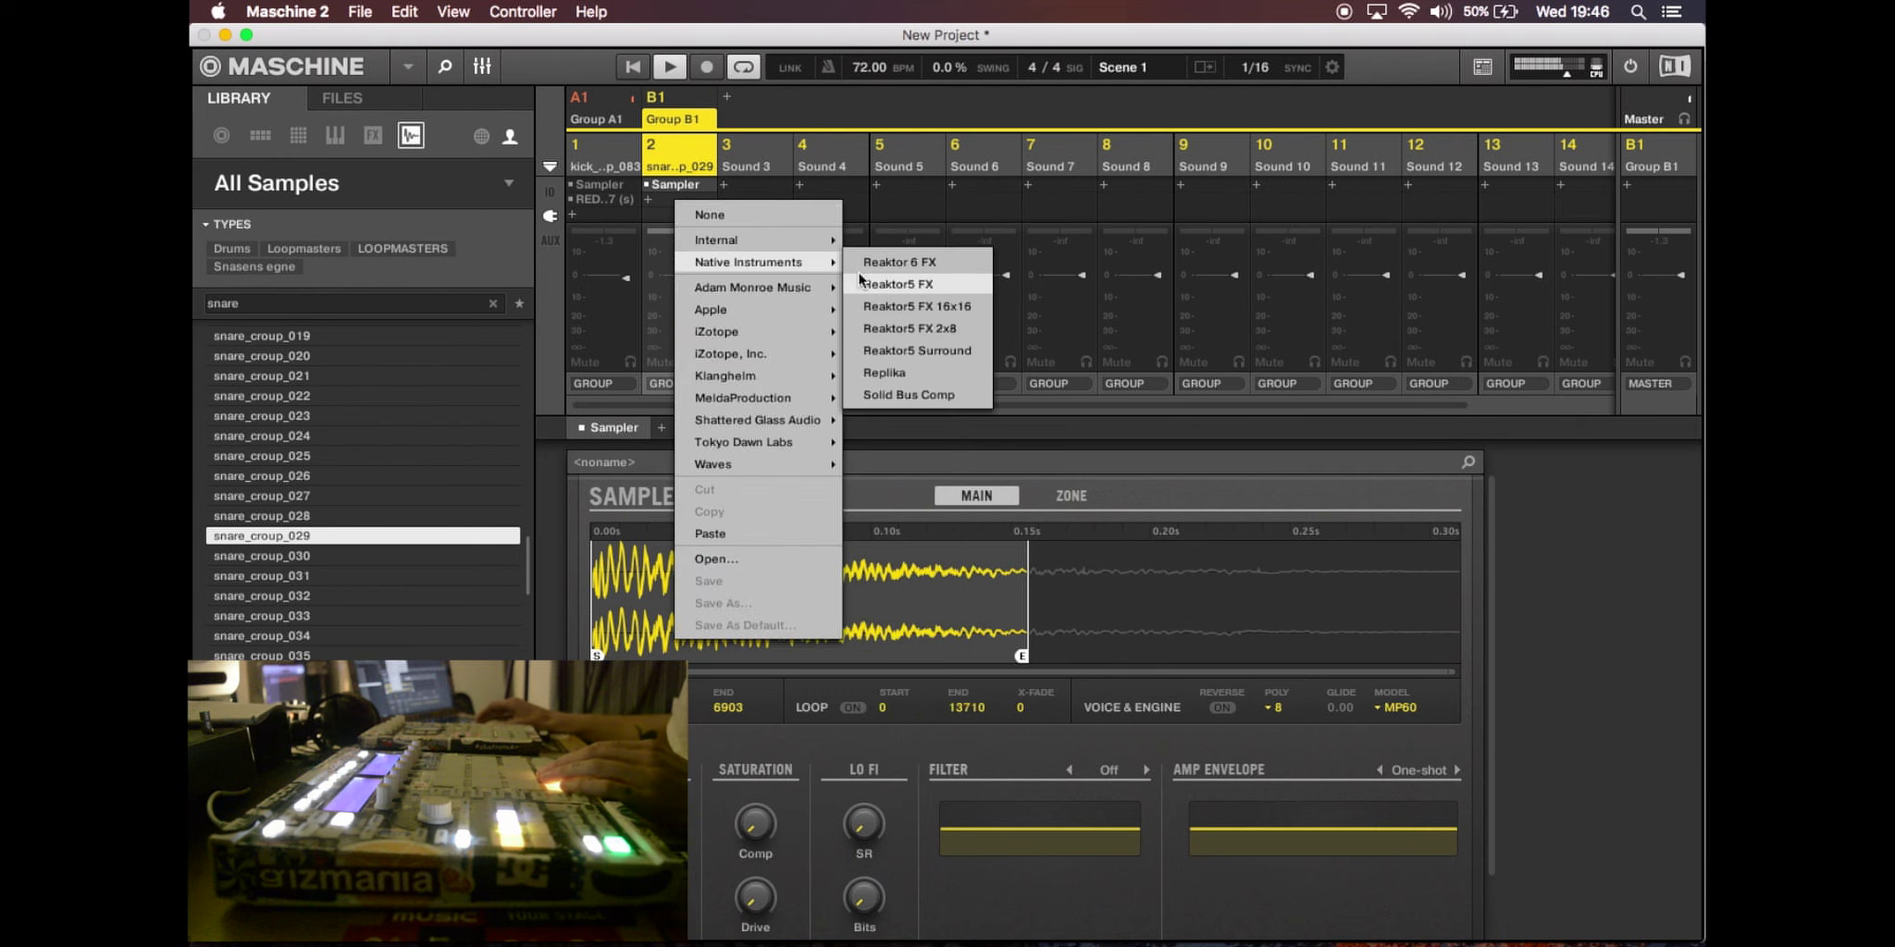
left_click(910, 284)
mouse_move(1431, 589)
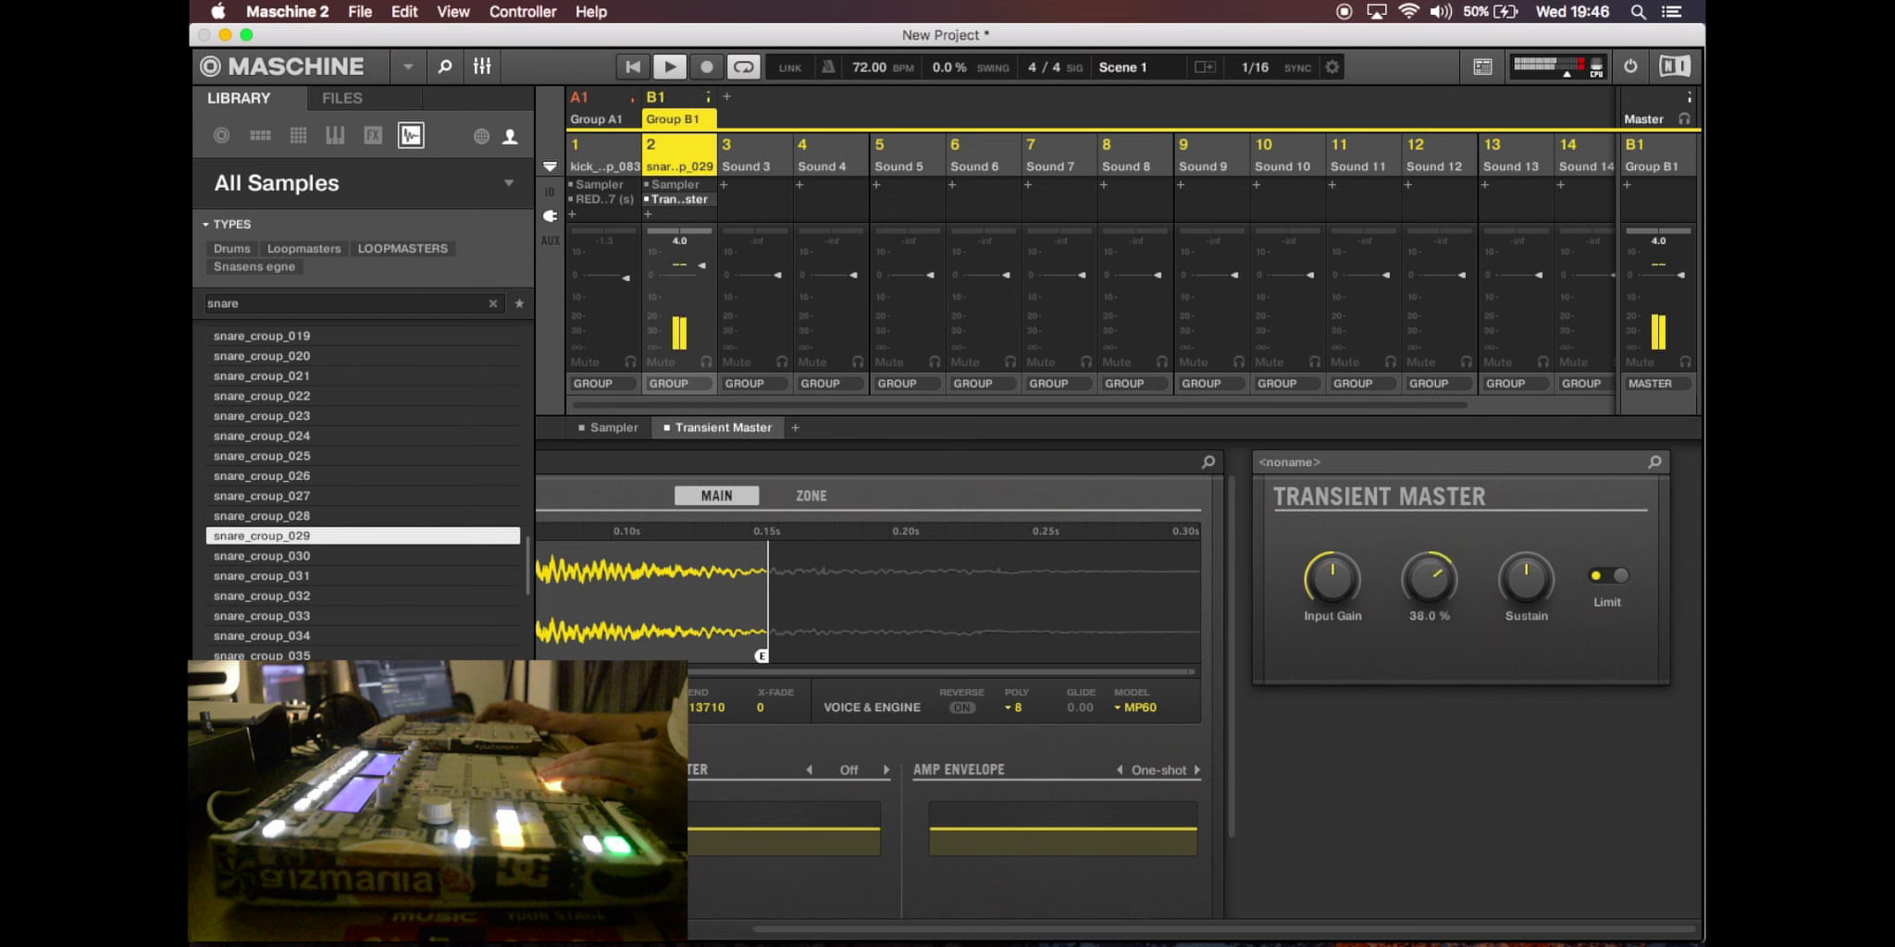
- Add the Waves REDD17 (s) plug-in after the snare's Transient Master and adjust its Drive and Analog knobs
left_click(683, 215)
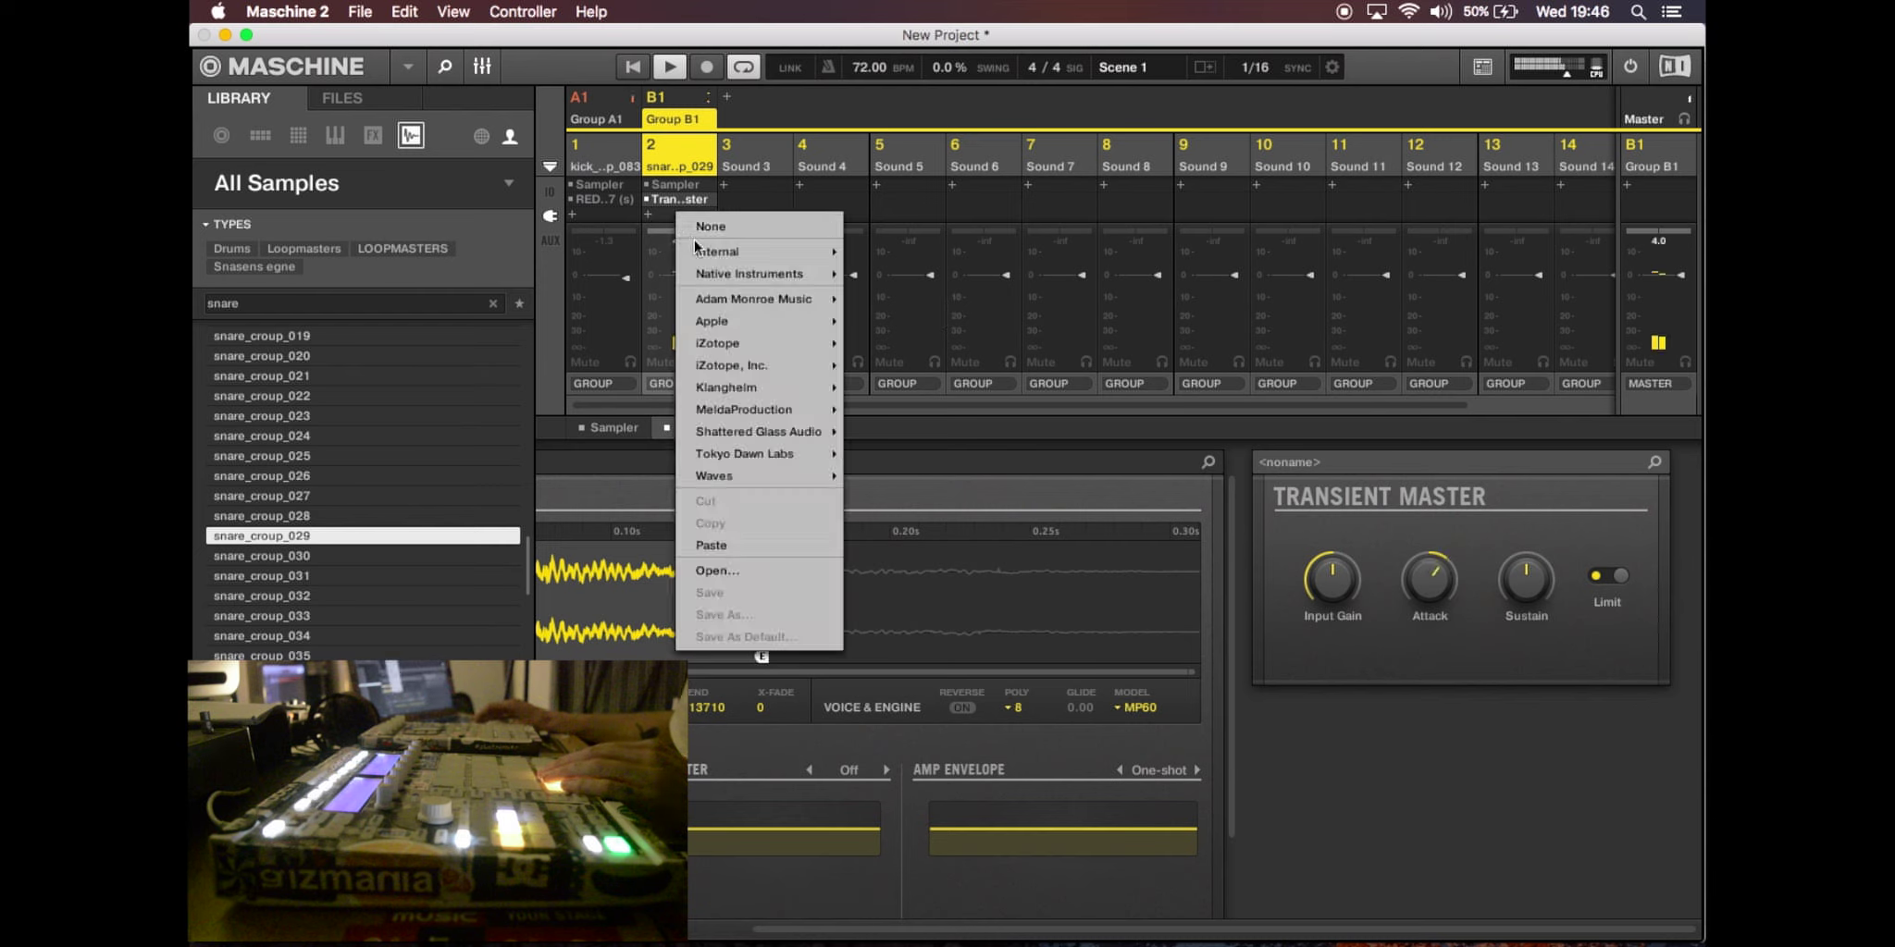
mouse_move(786, 476)
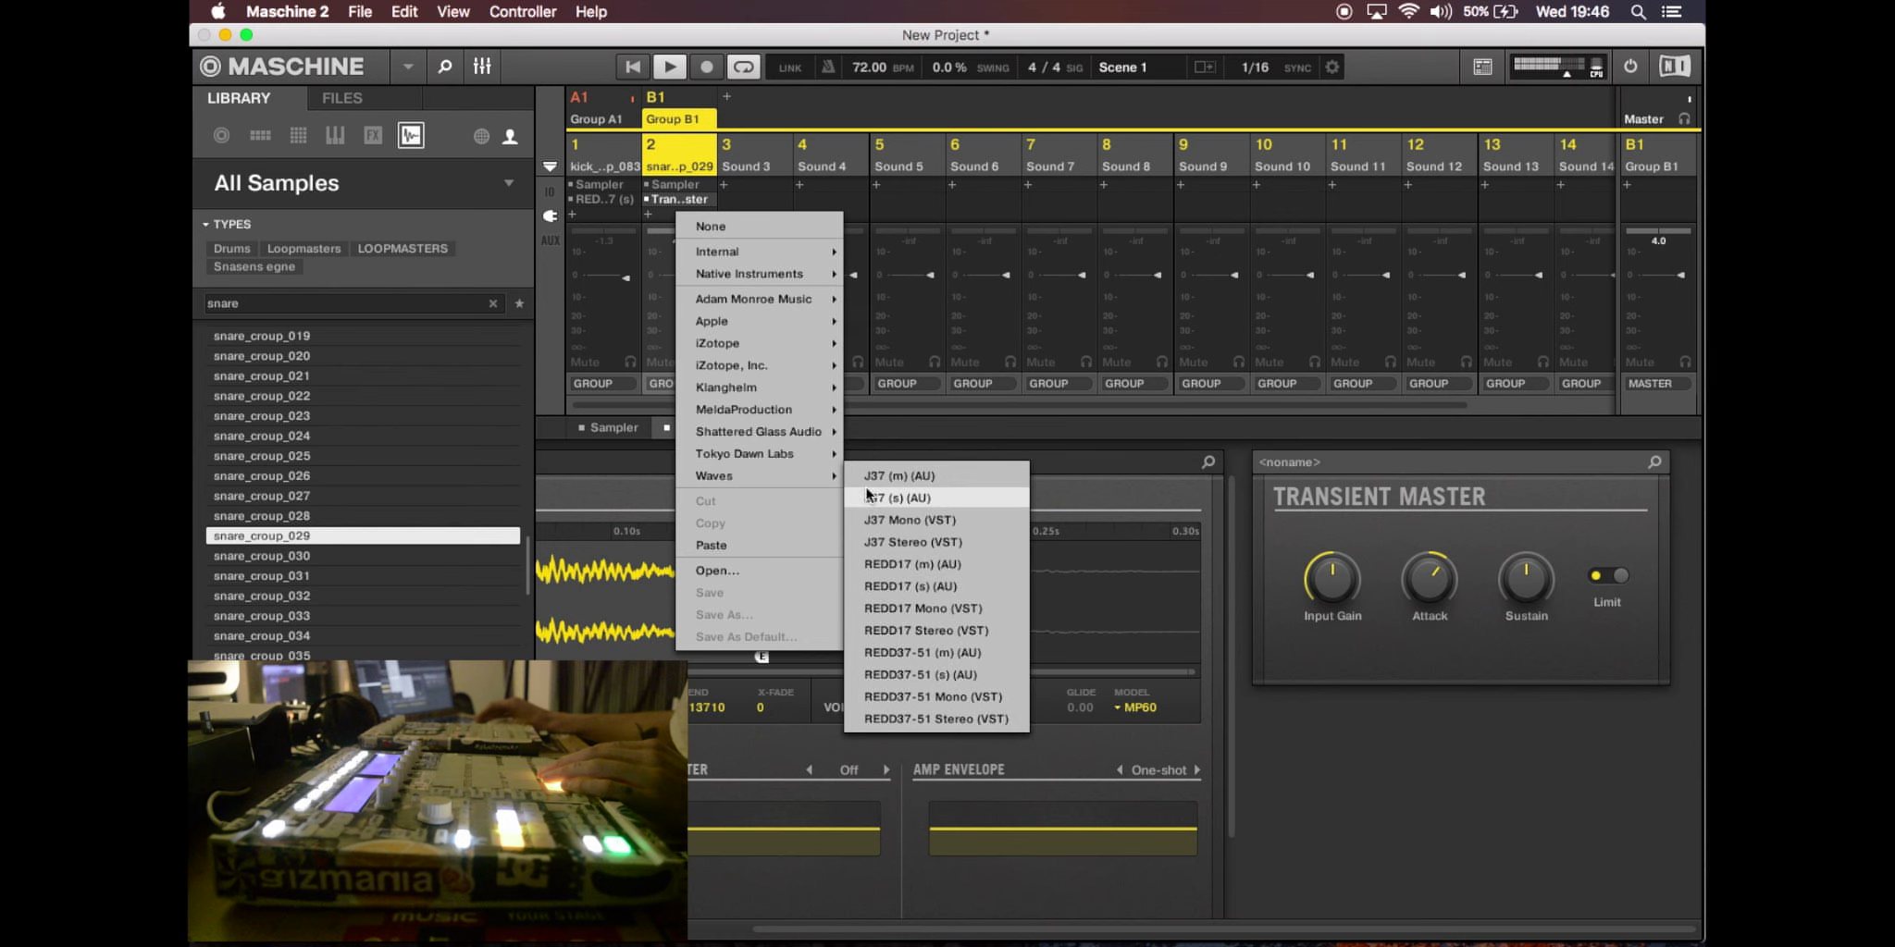
left_click(921, 585)
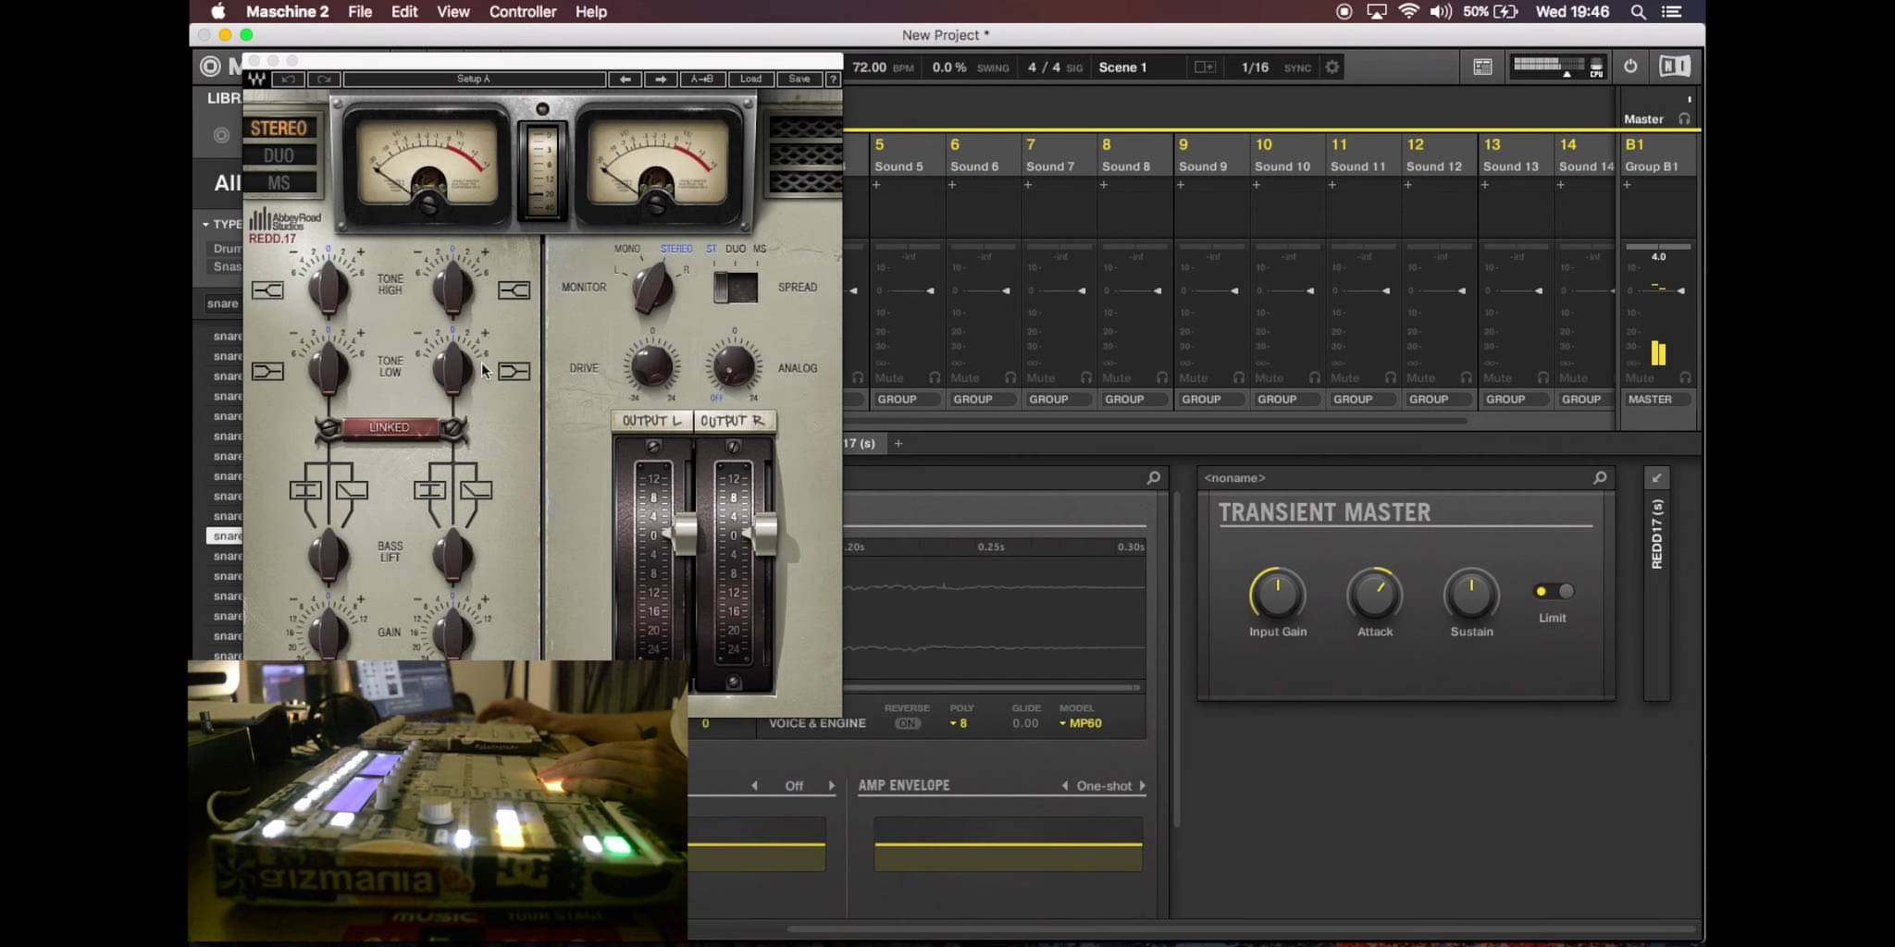
left_click(657, 373)
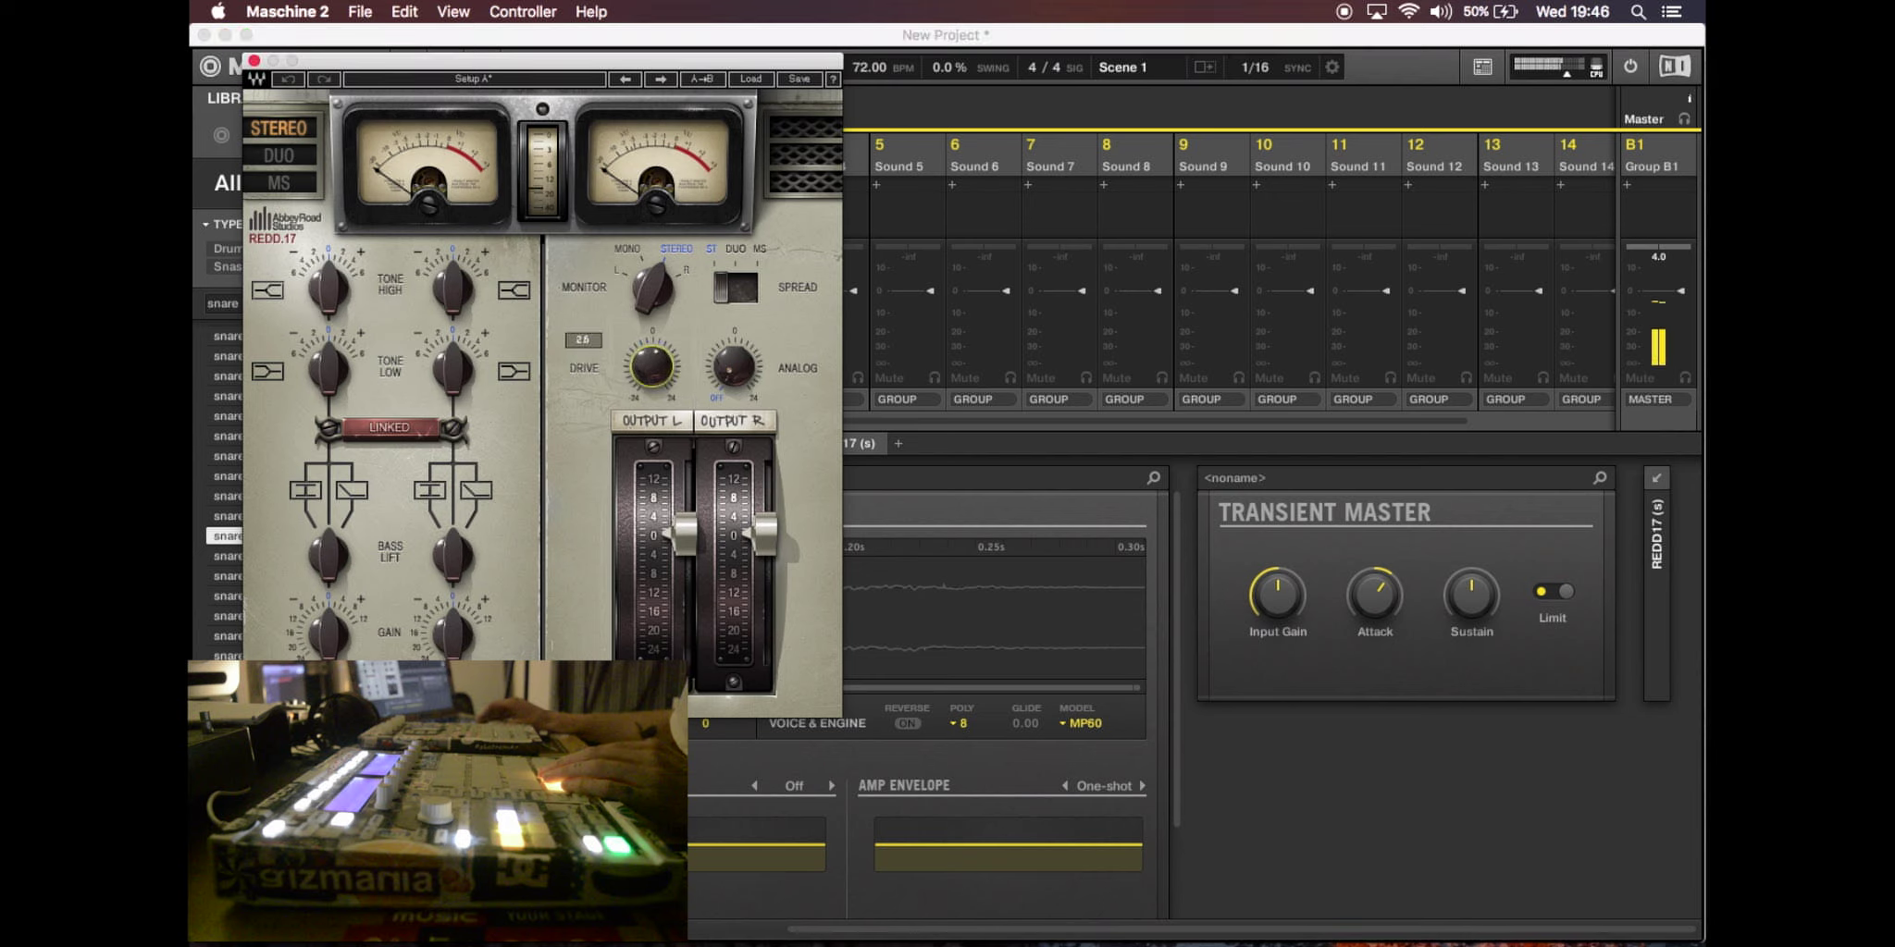
left_click_drag(717, 372, 737, 374)
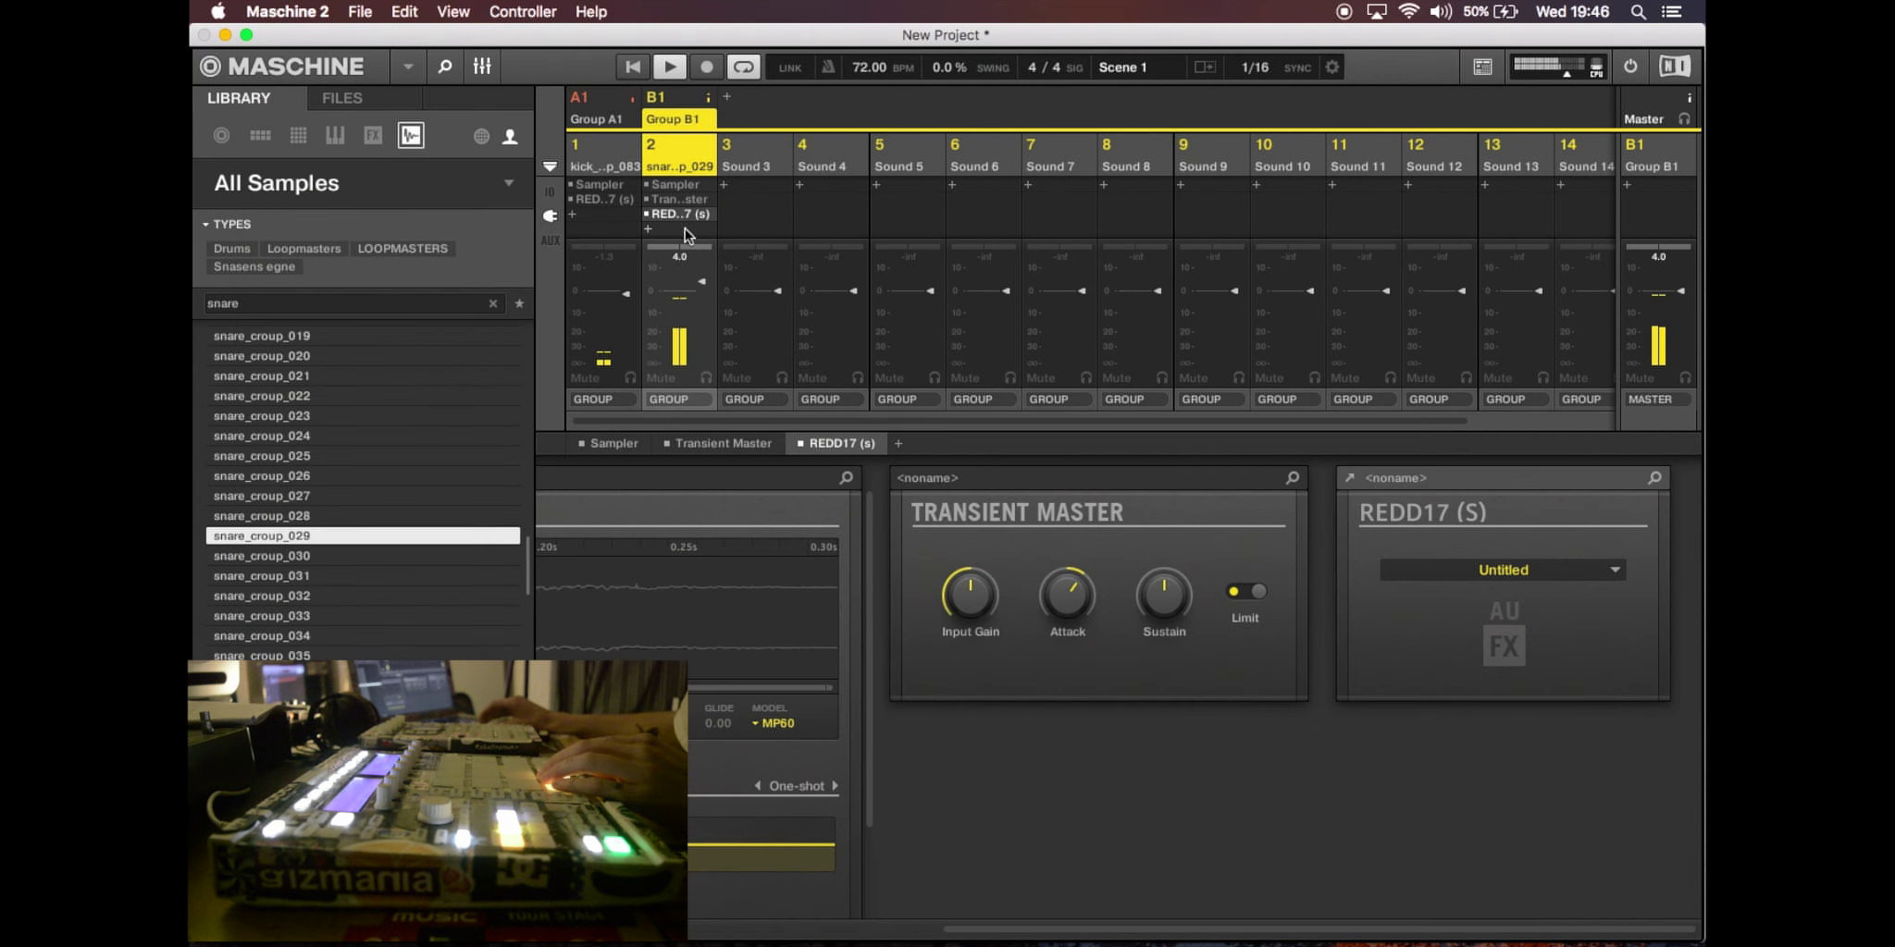
- Add the Waves J37 (s) plug-in to the snare sound and set a Ping Pong delay with both times at 0001
left_click(683, 227)
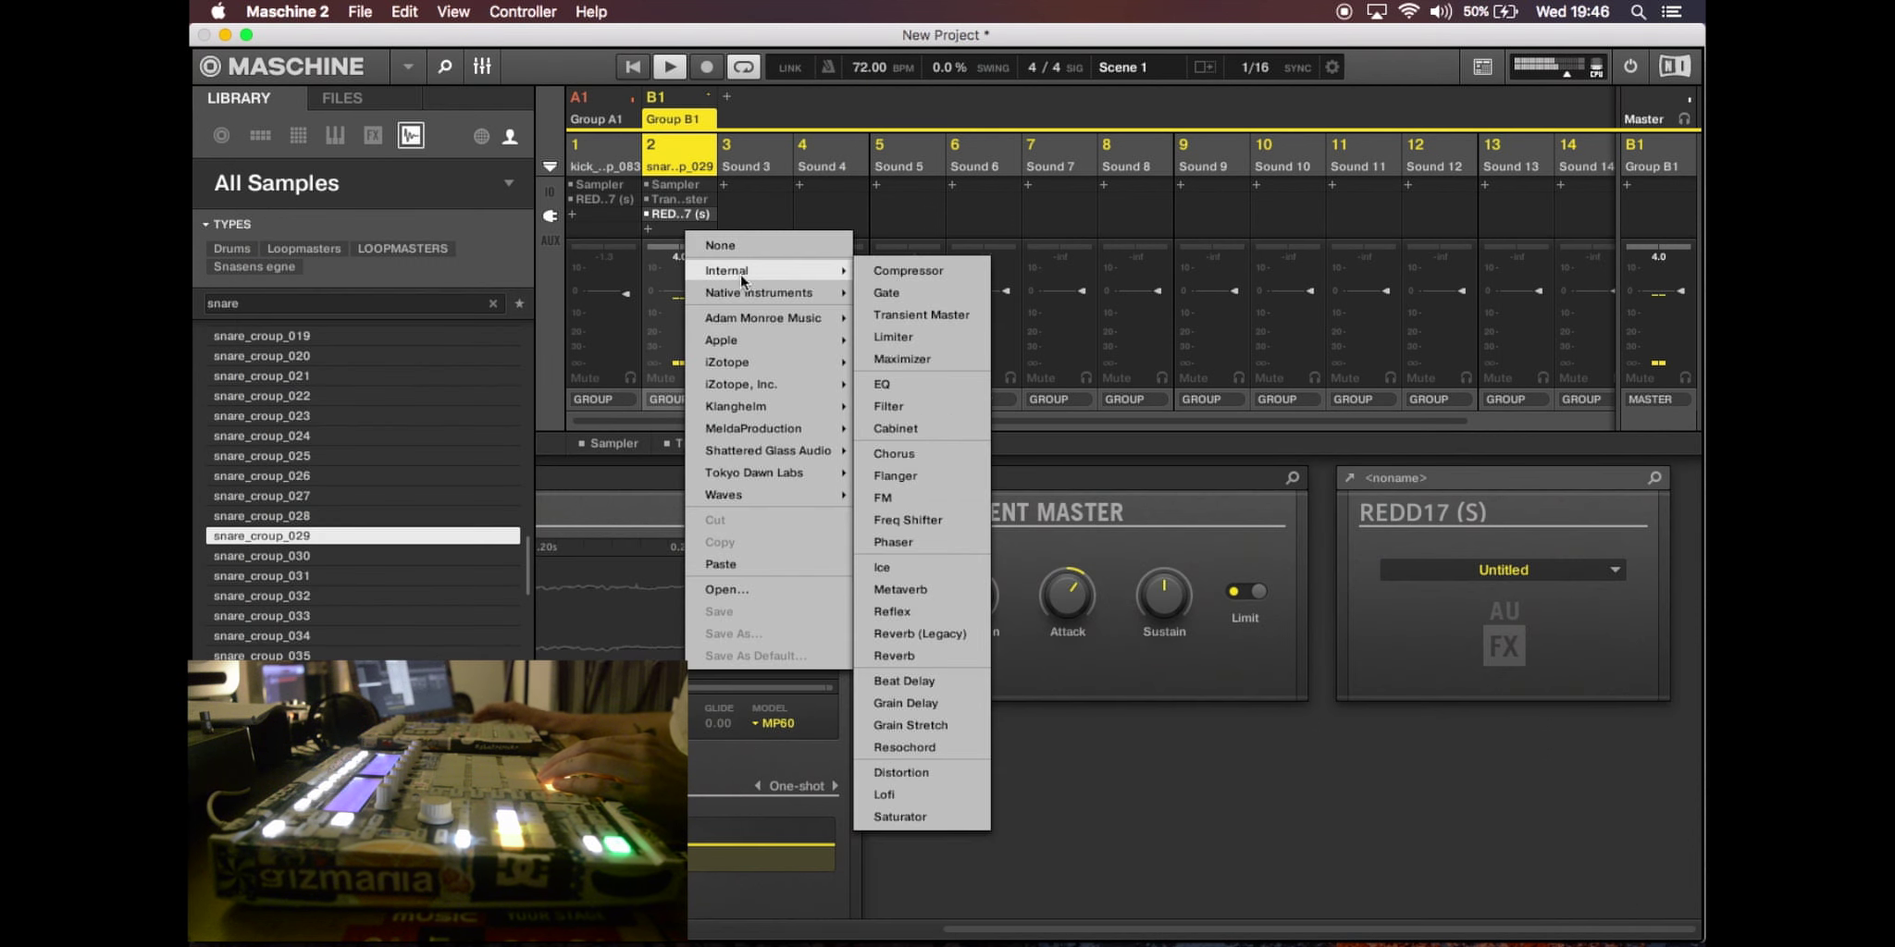
mouse_move(755, 494)
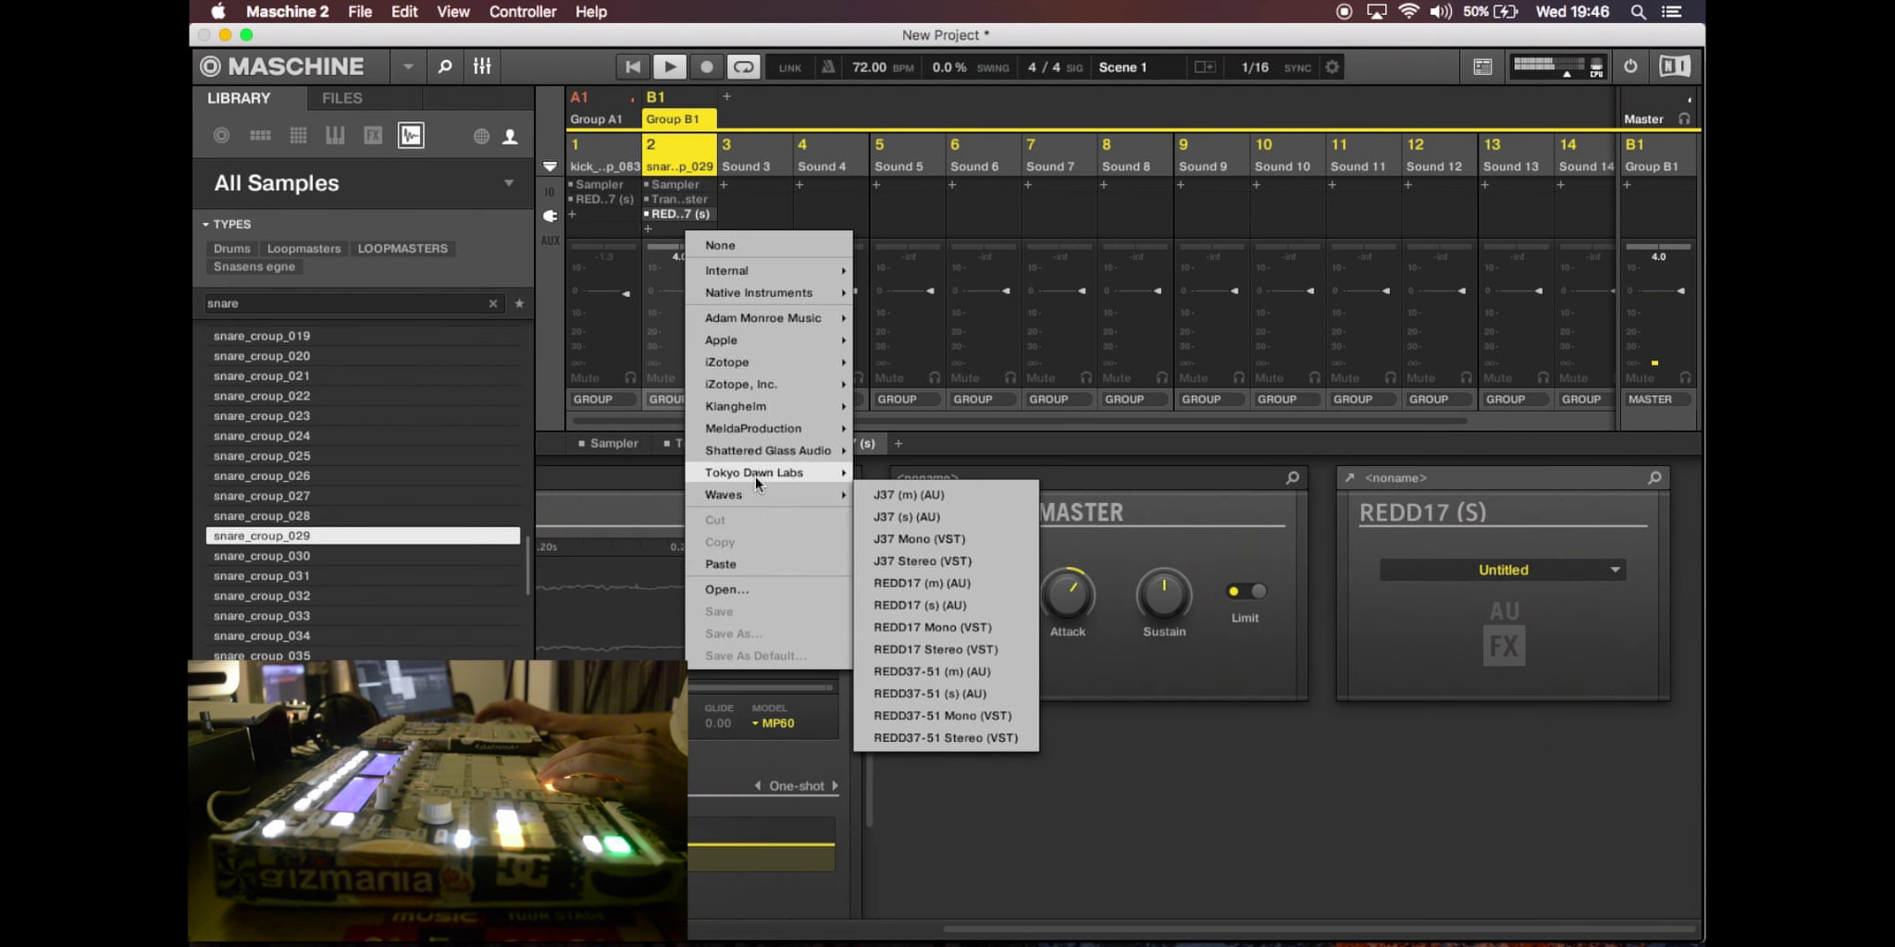
left_click(935, 515)
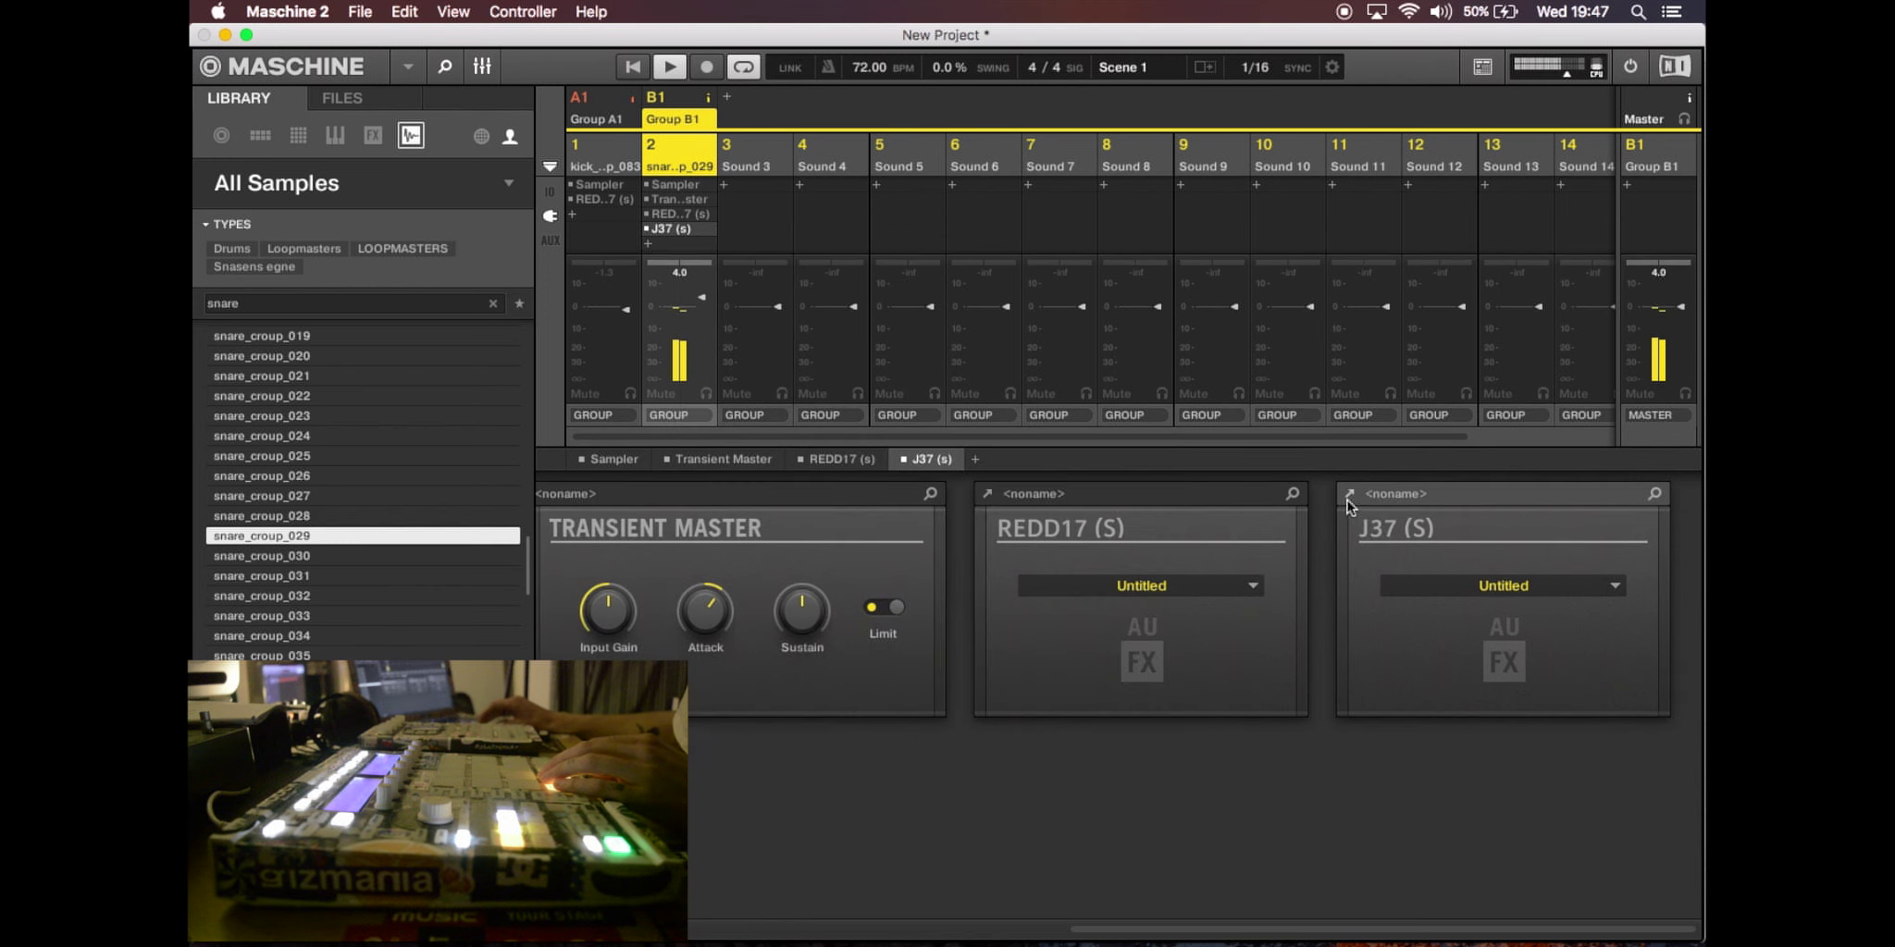
left_click(1348, 495)
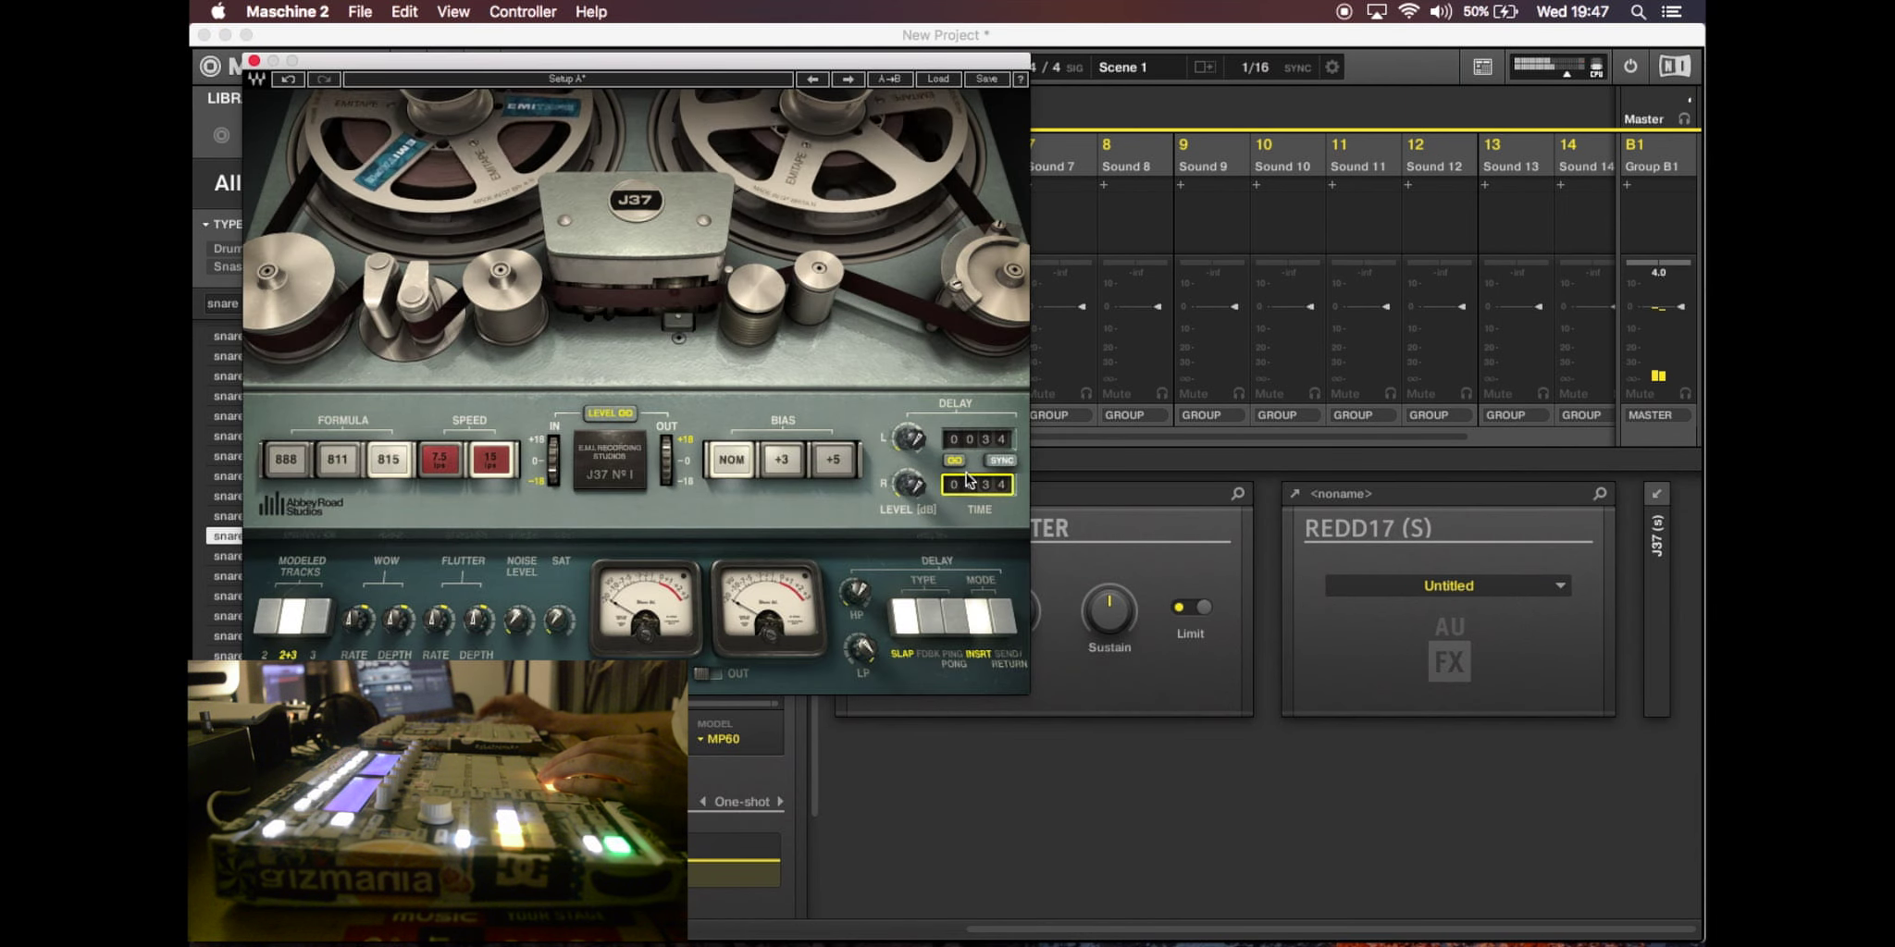
left_click_drag(967, 479, 967, 536)
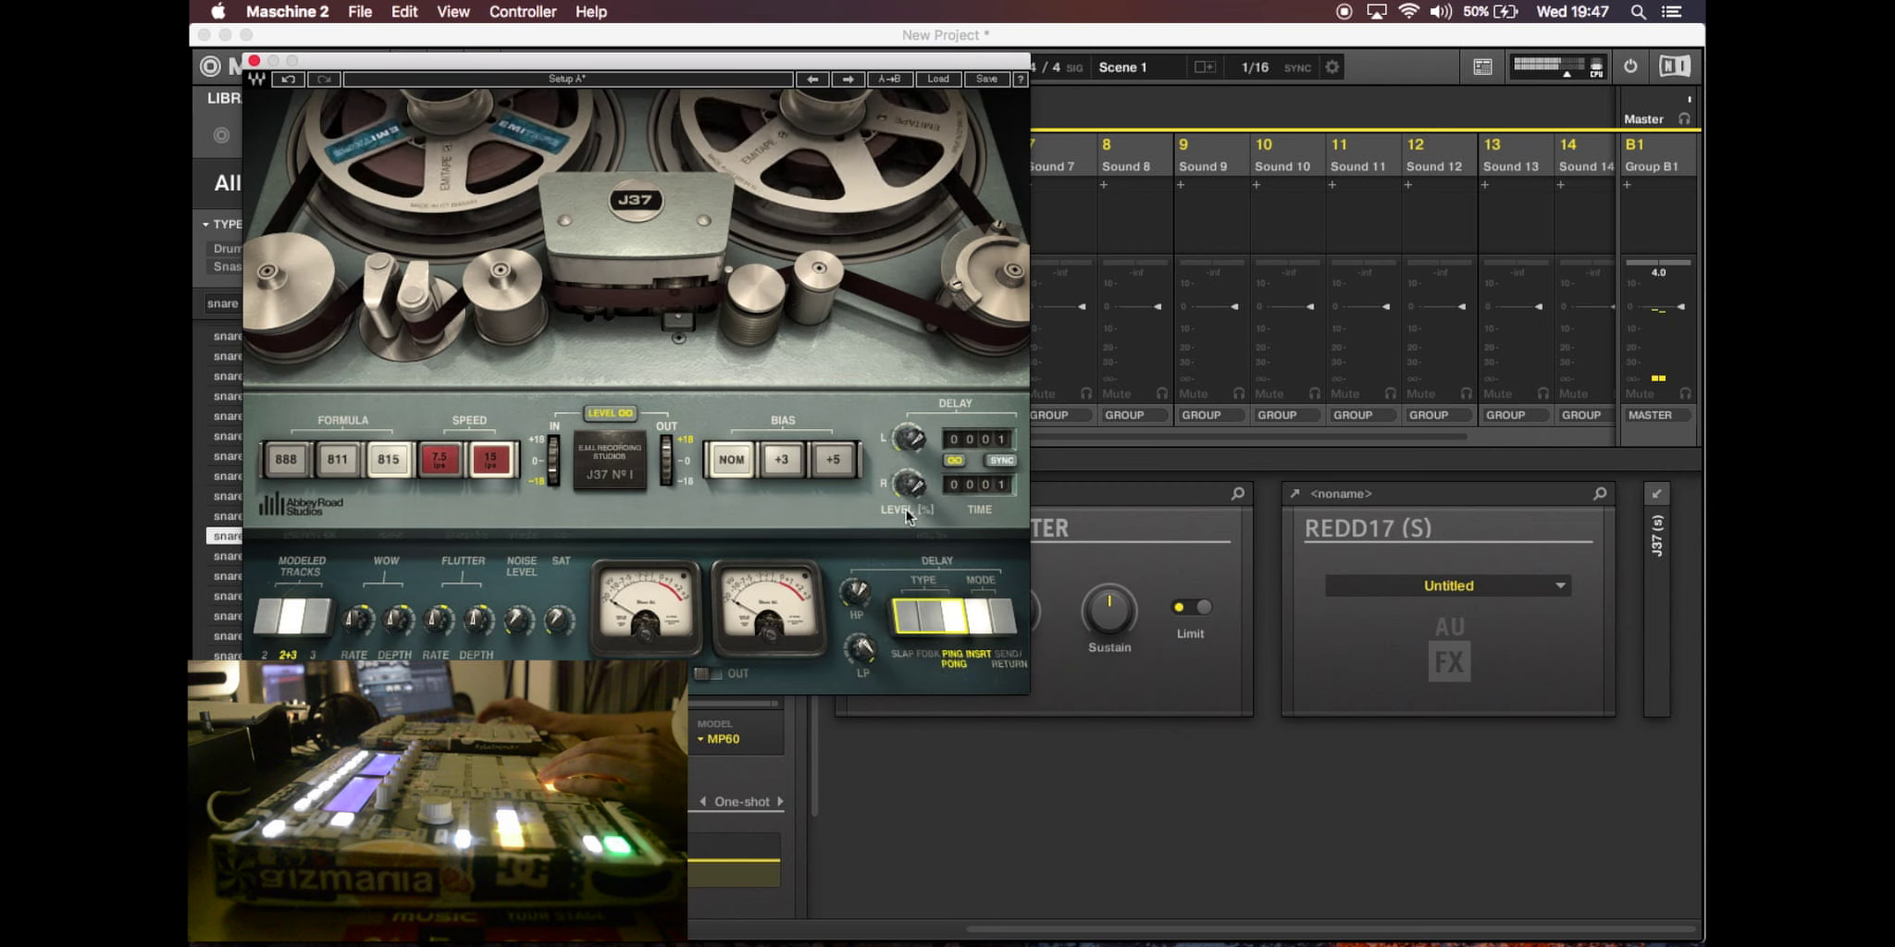
- Adjust the tape formula, delay low-pass and saturation of the snare's J37, and close the plug-in window
mouse_move(909, 500)
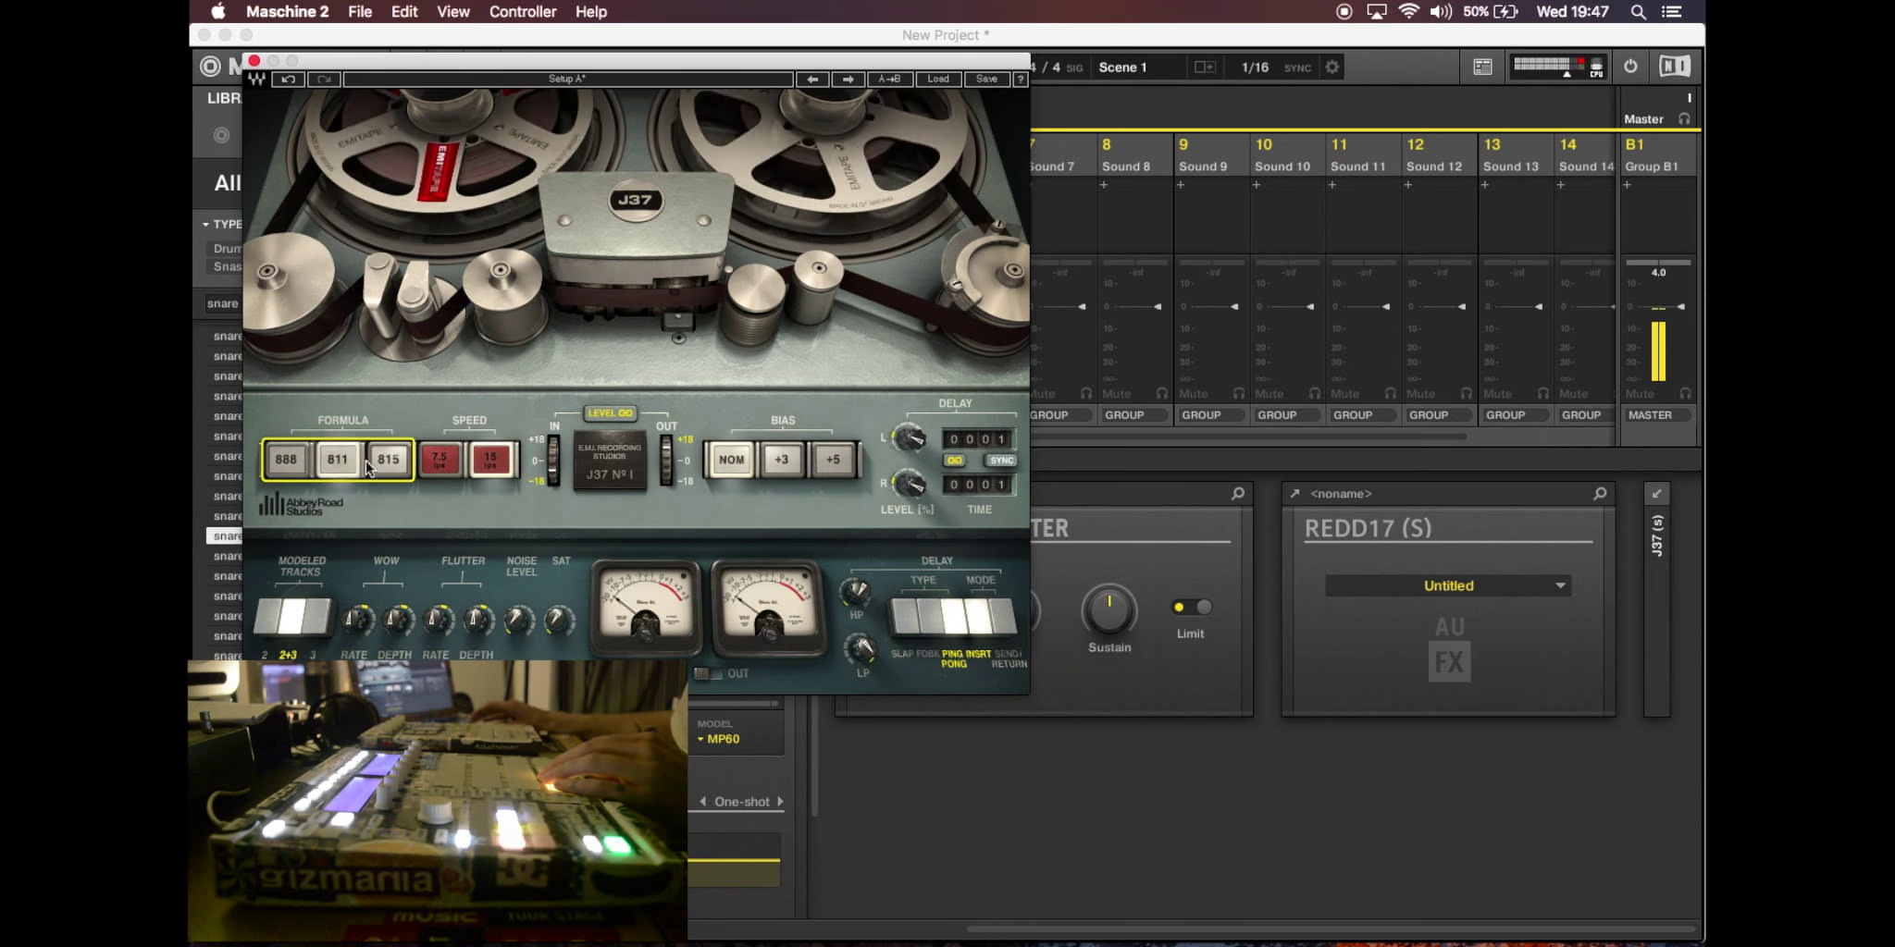
left_click(861, 647)
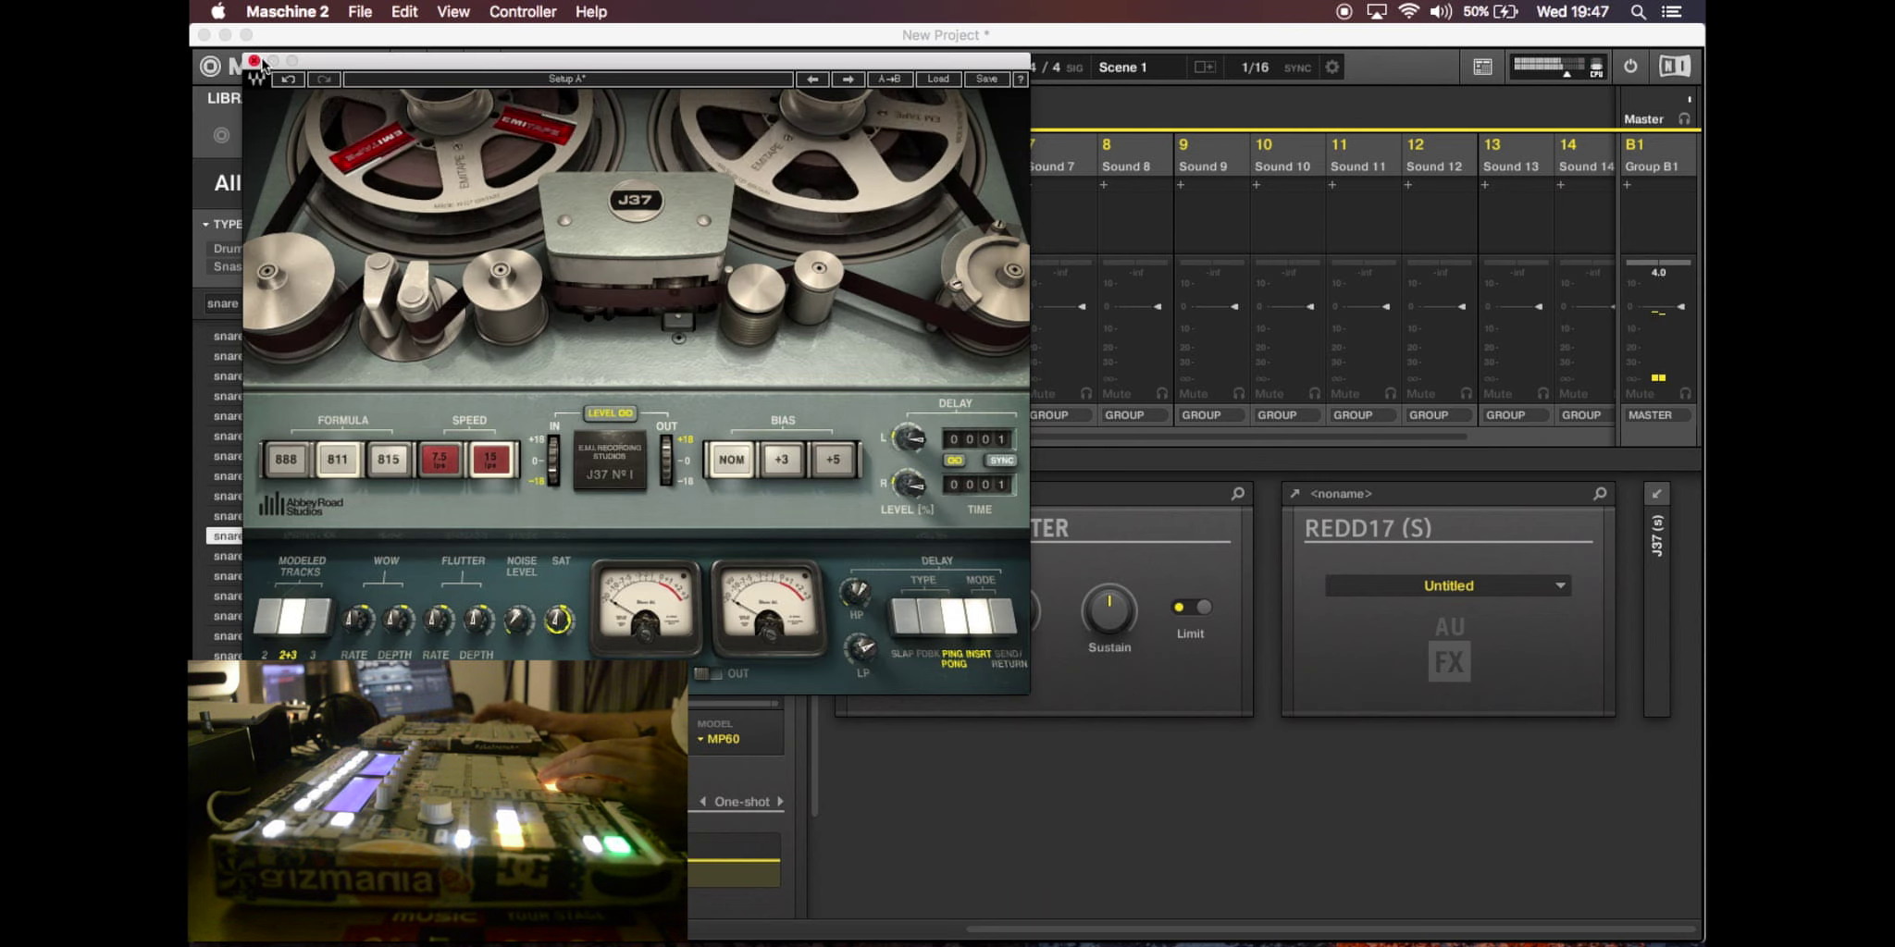
left_click(253, 61)
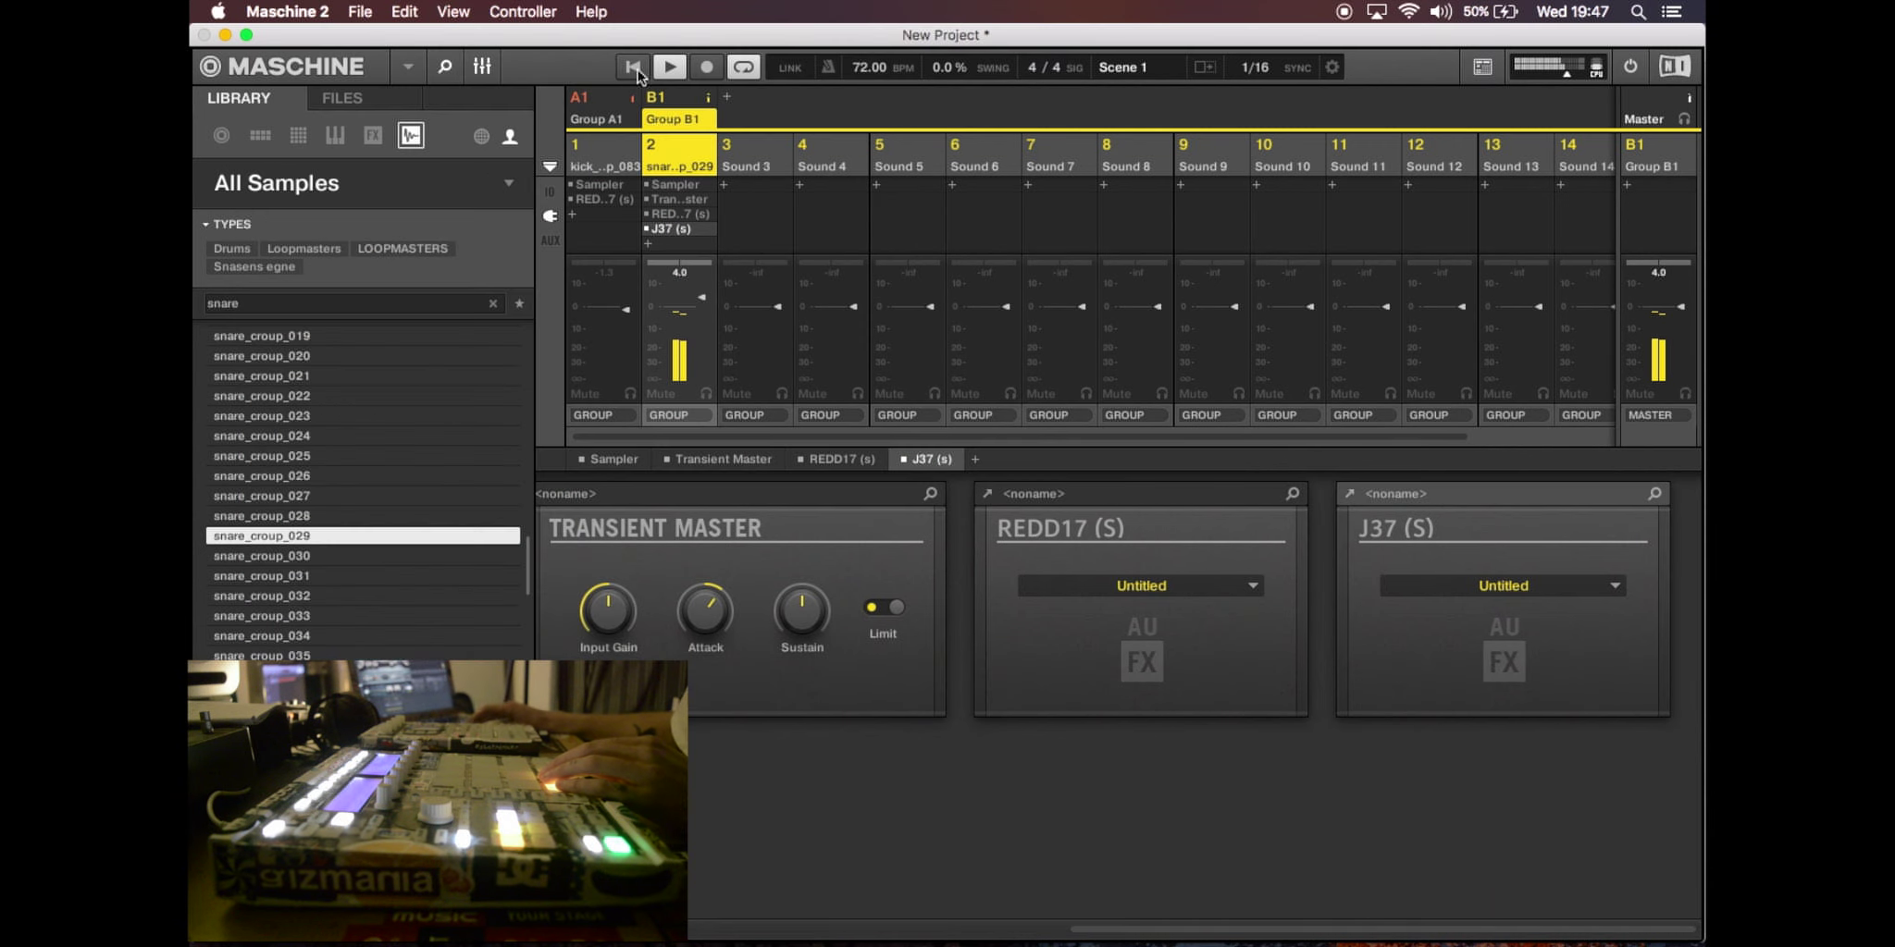
- Raise the Attack and lower the Sustain of the snare's Transient Master, and compare the sound with it bypassed and re-enabled
left_click(686, 199)
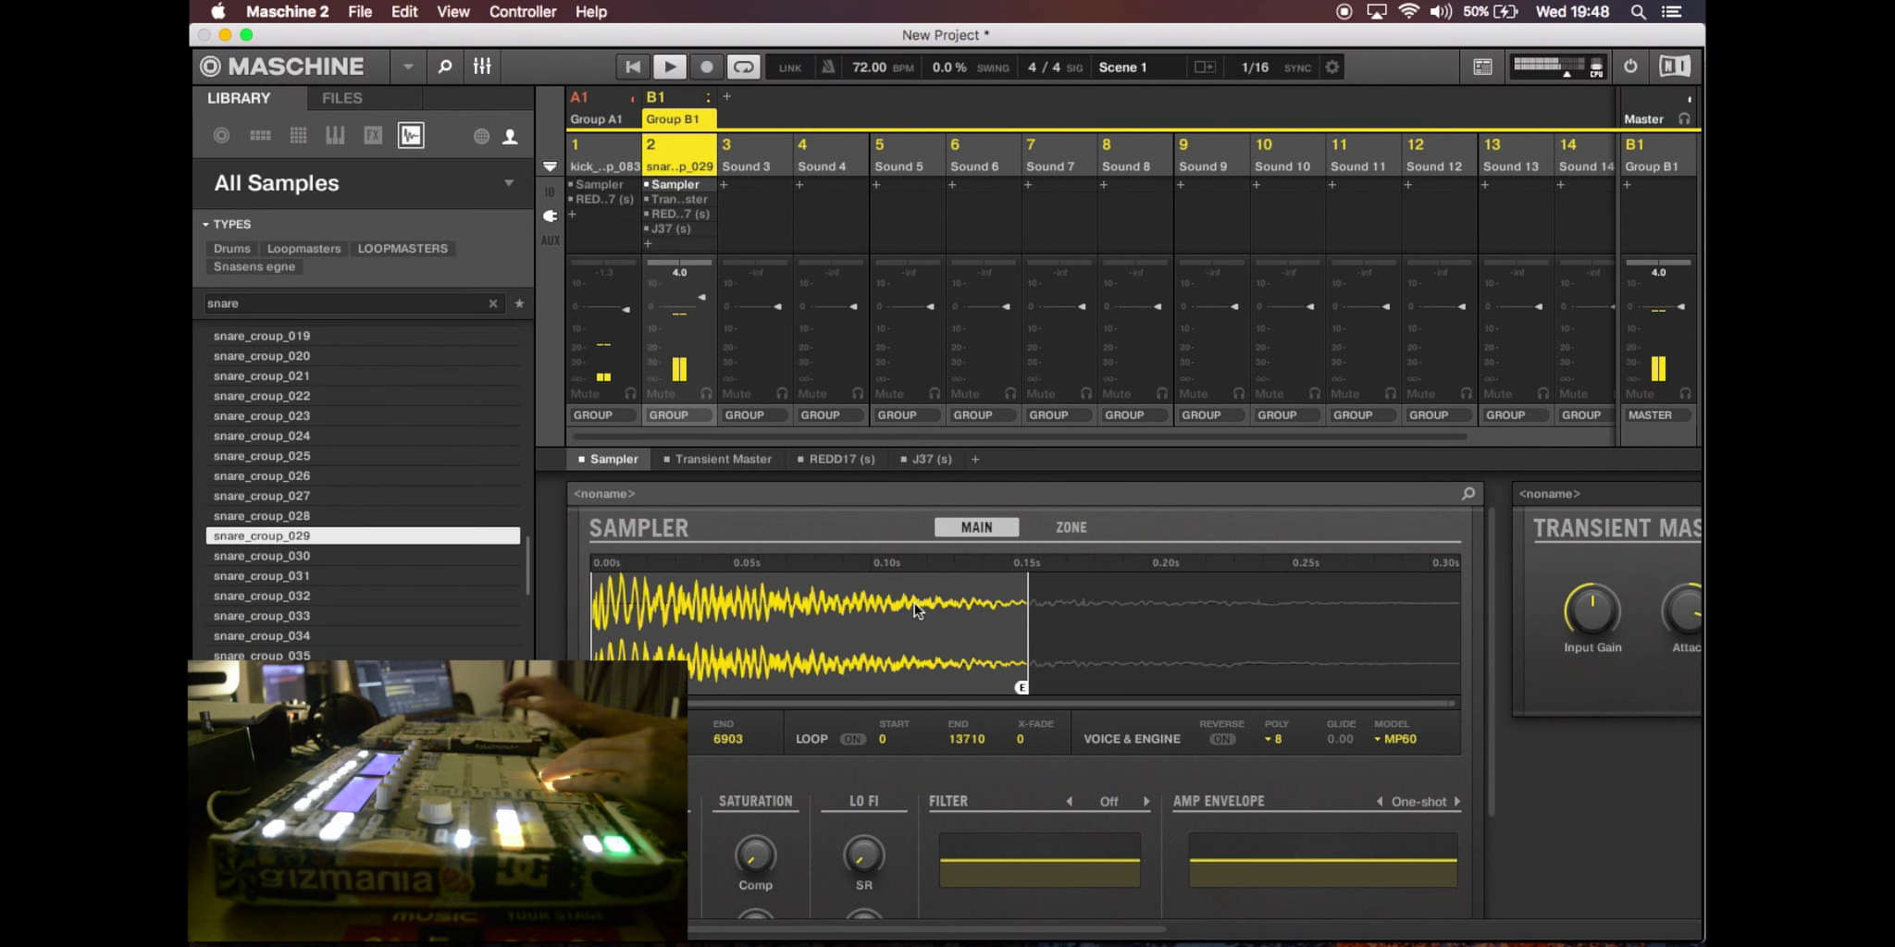
left_click(673, 199)
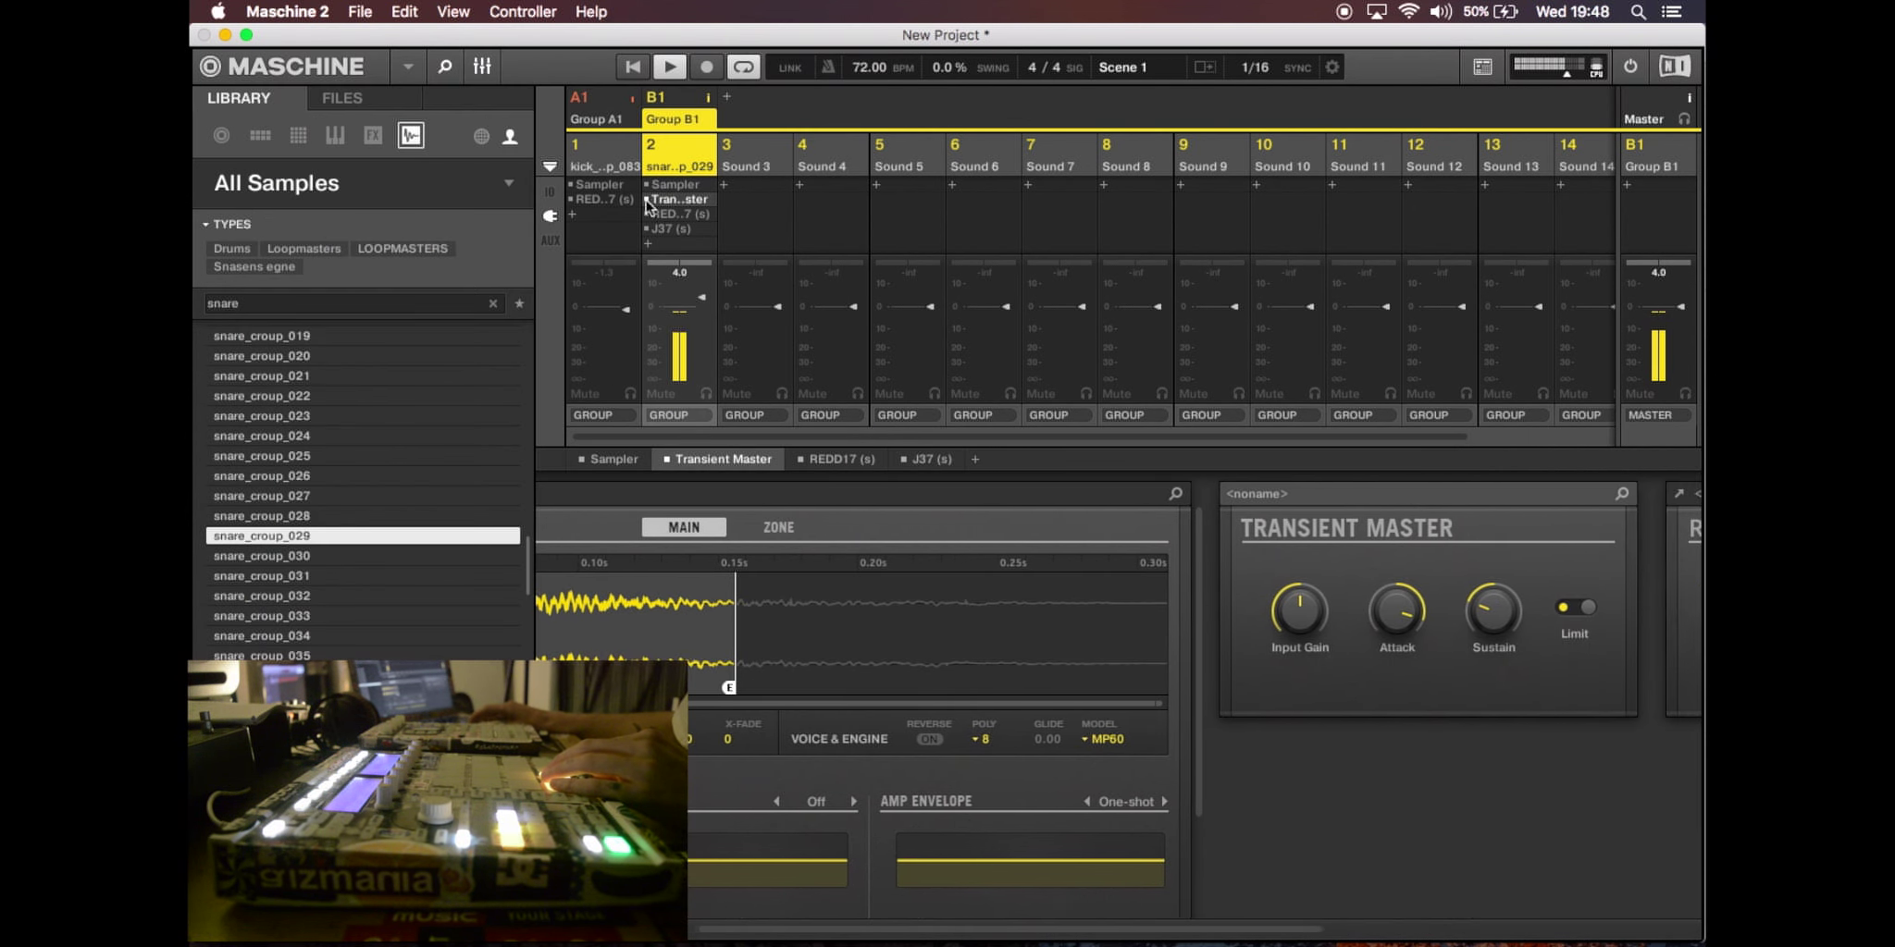
left_click(648, 200)
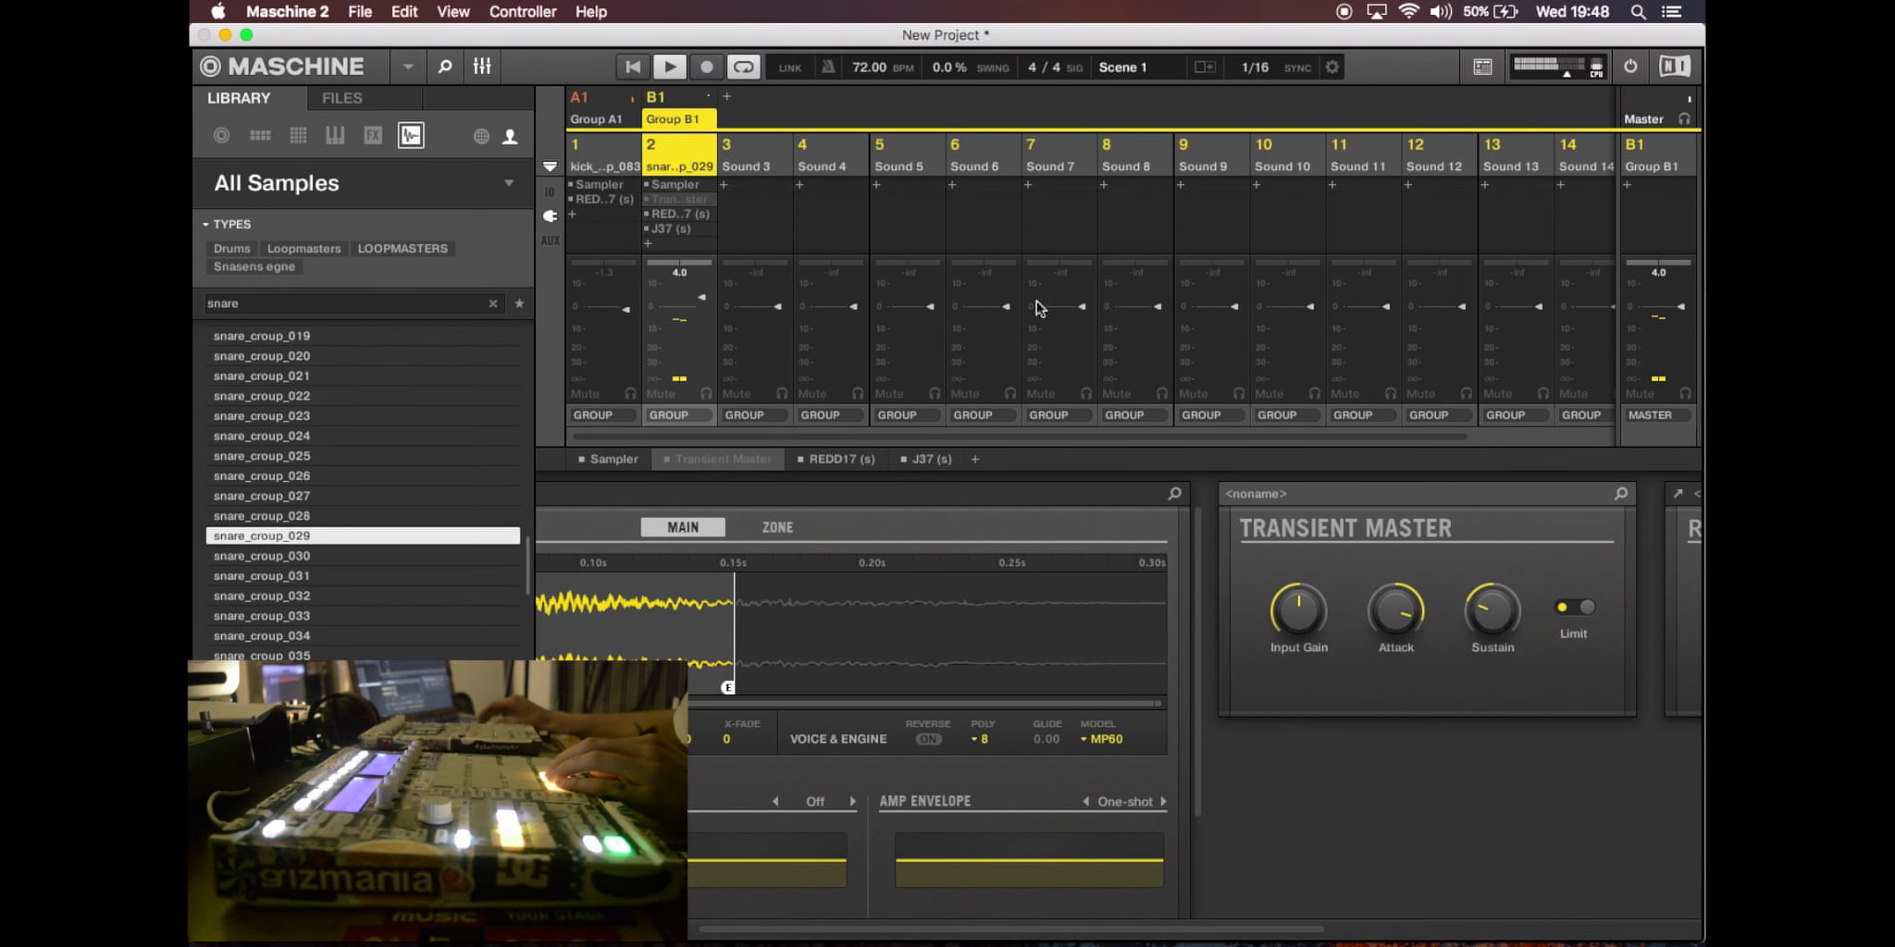
left_click(686, 230)
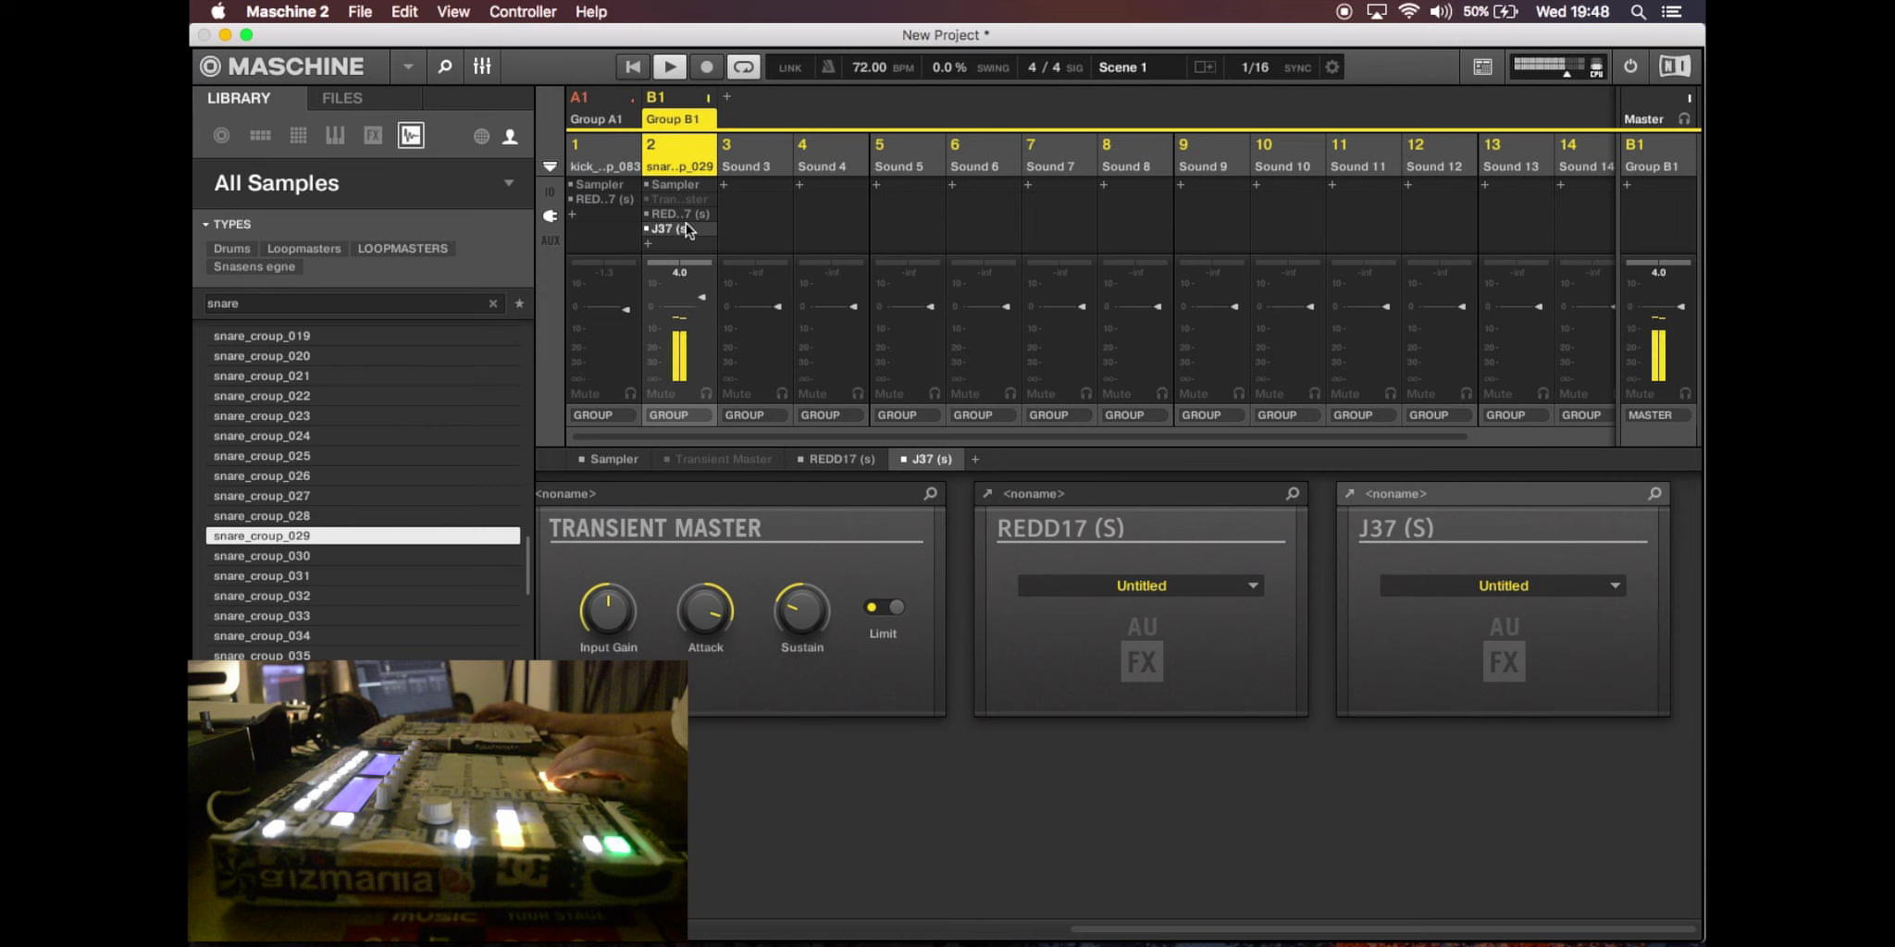
left_click(653, 200)
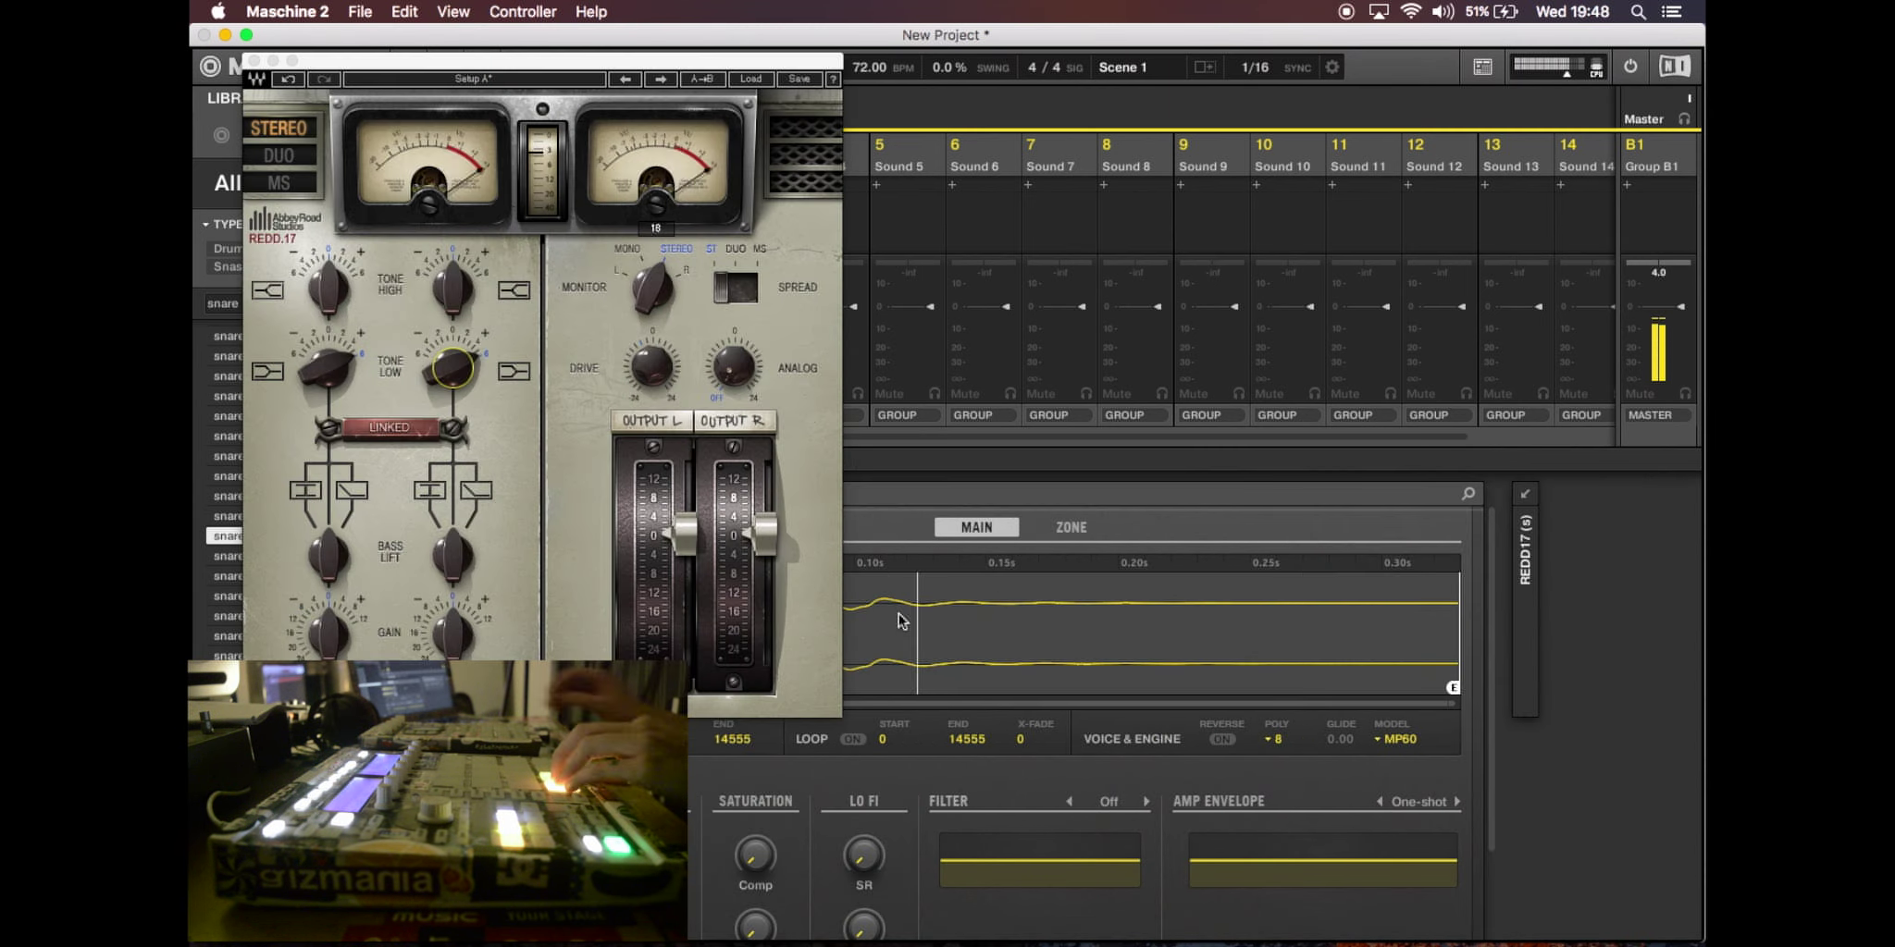
- Try the Tone High control on the kick's REDD17, return it to centre and raise the output faders
left_click(430, 295)
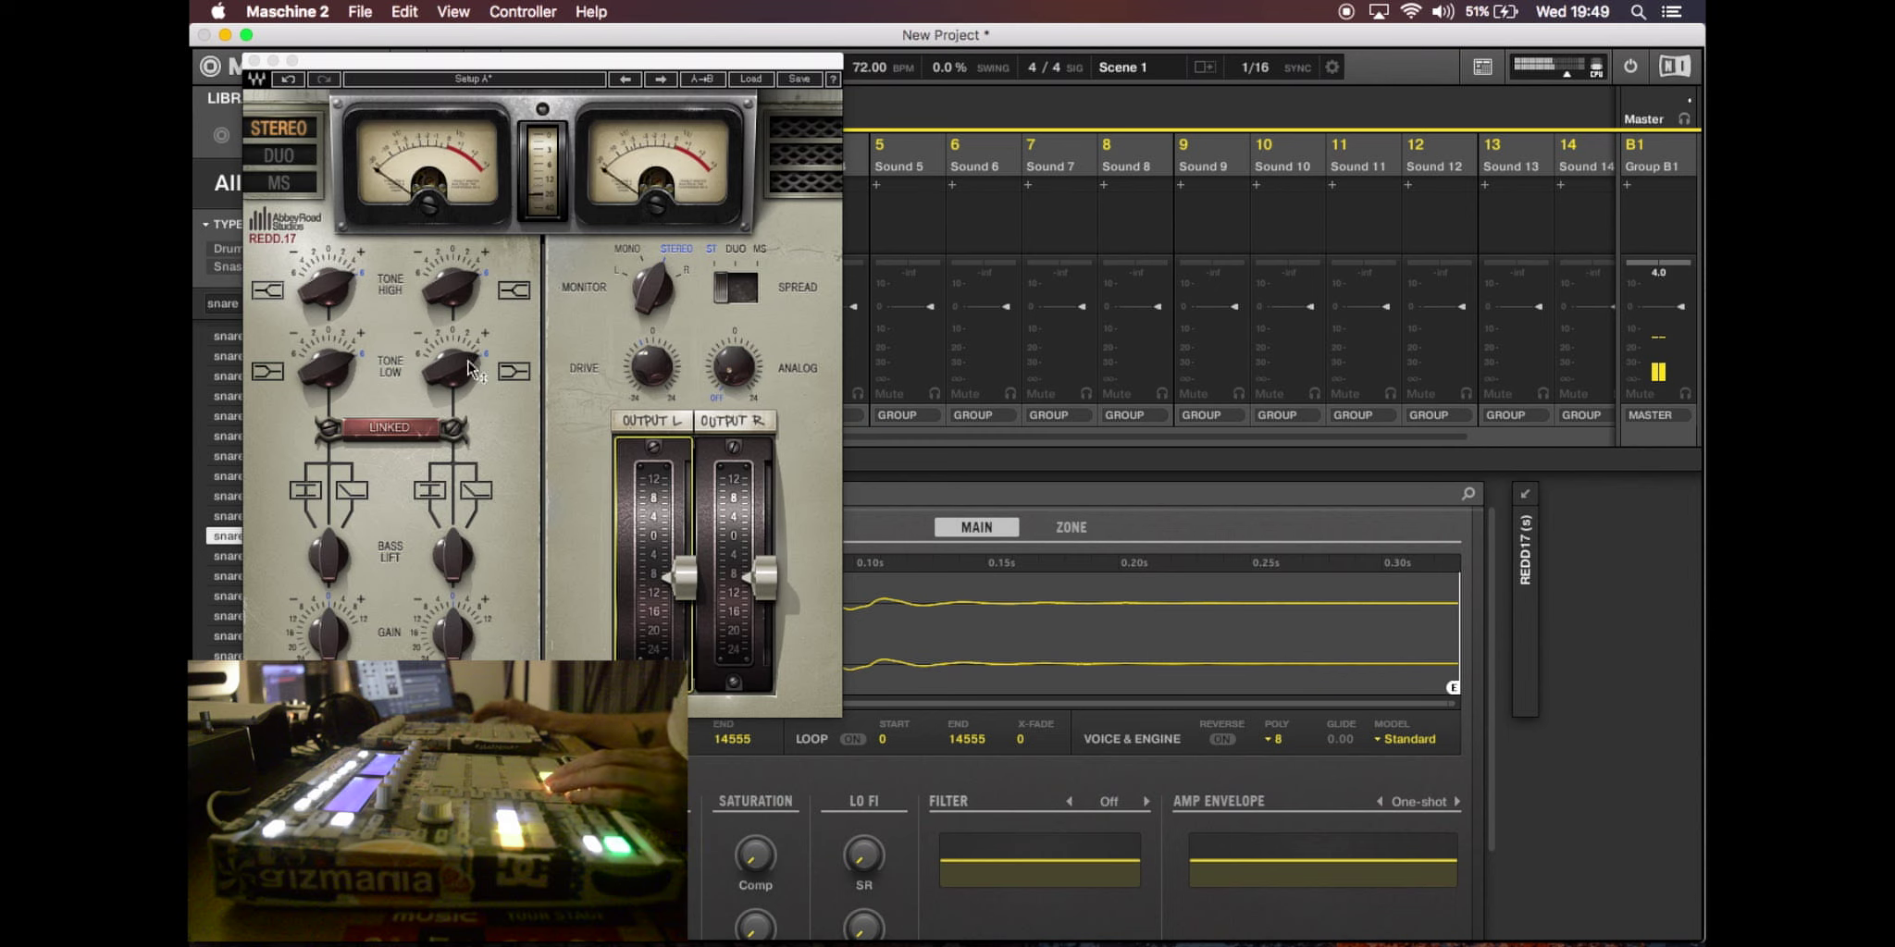
left_click(453, 287)
left_click_drag(452, 286, 454, 286)
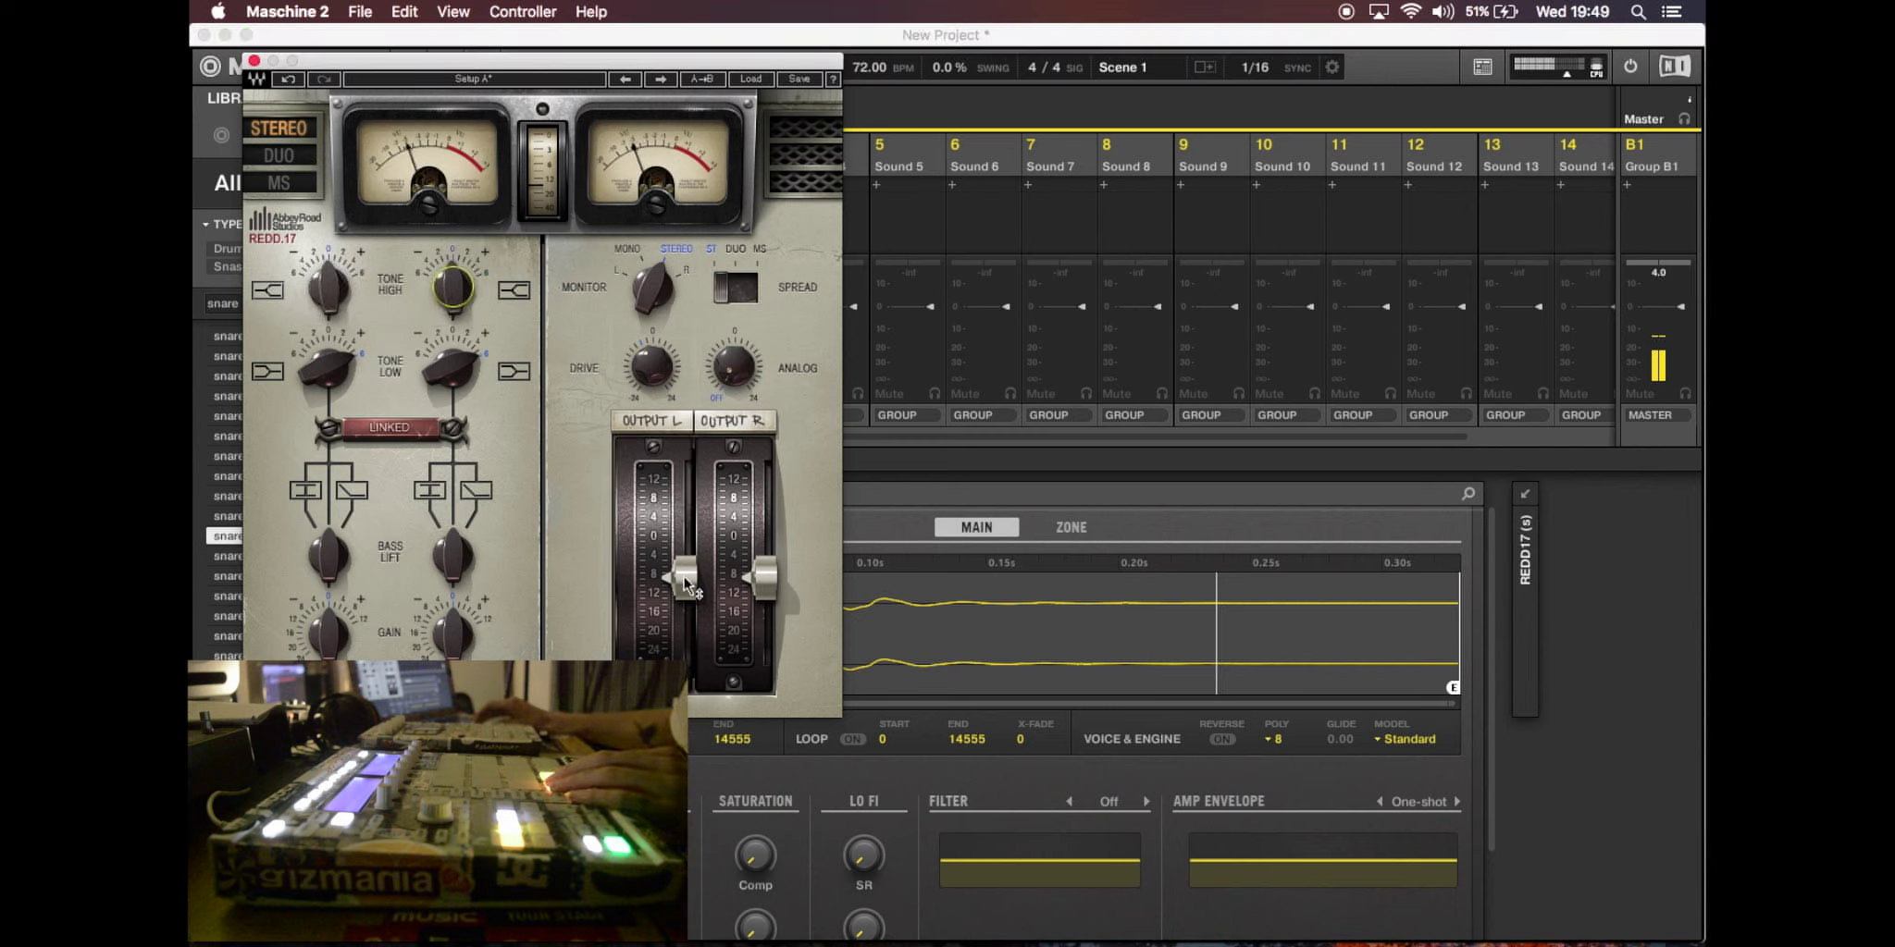
left_click_drag(688, 585, 684, 541)
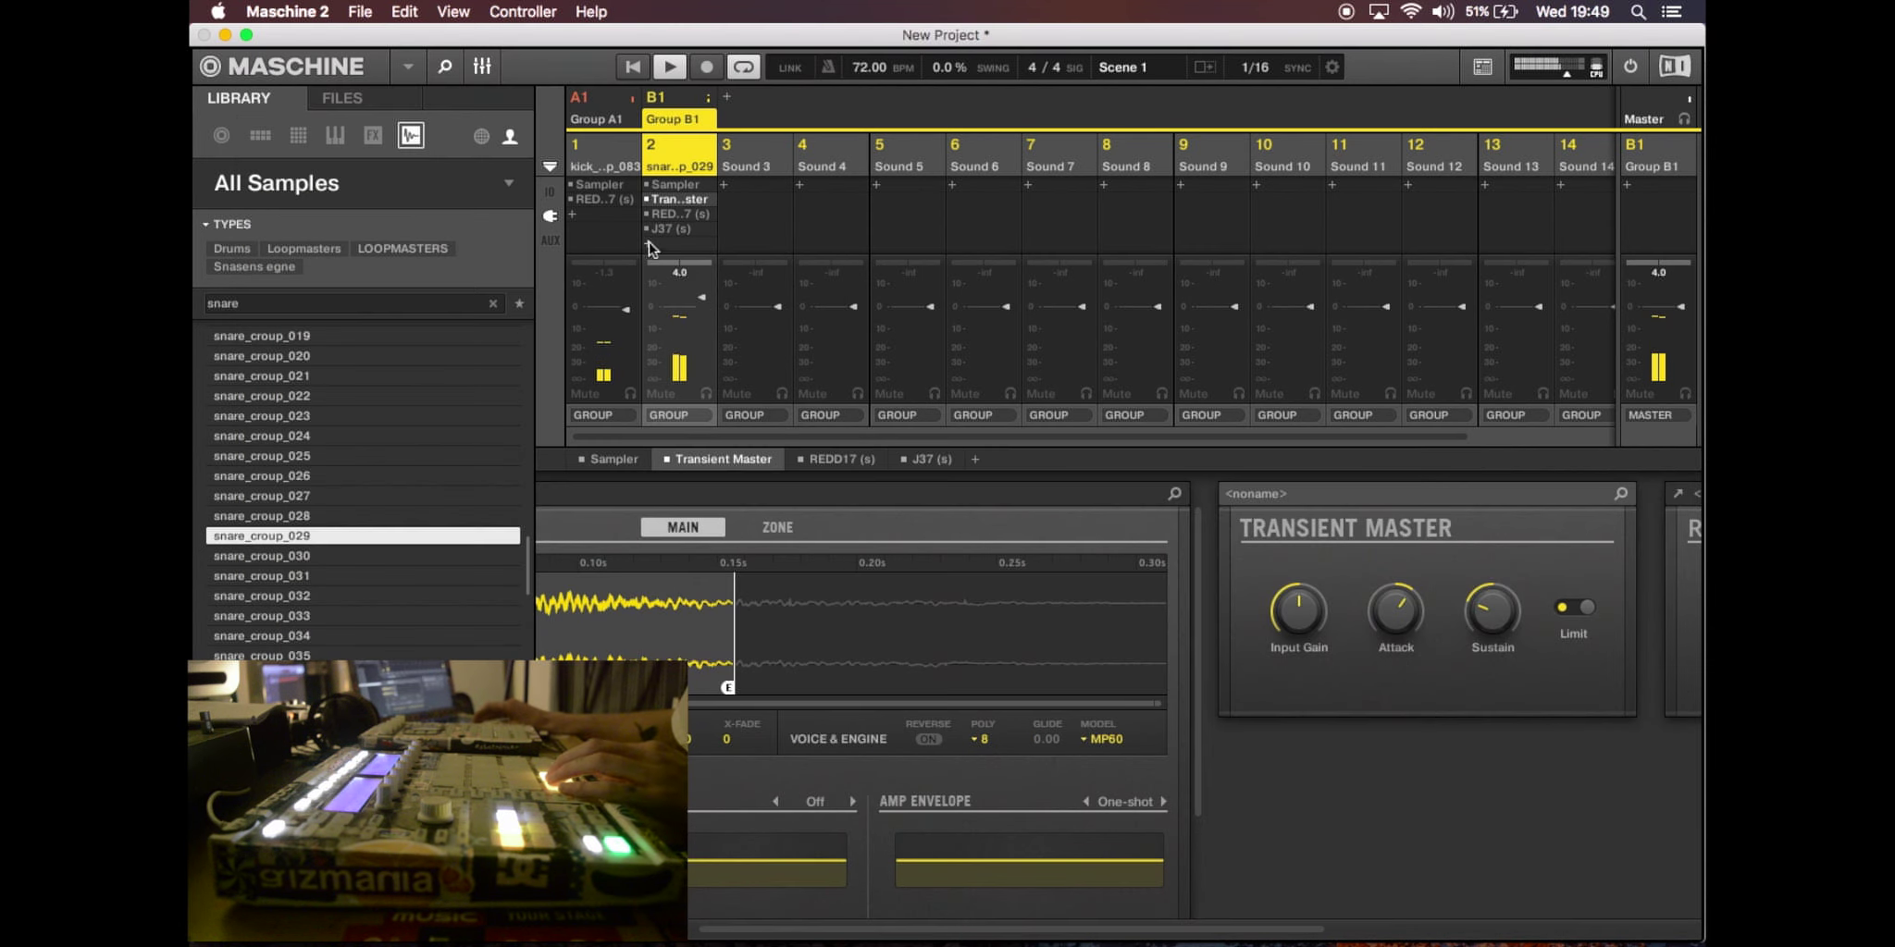
- Adjust Tone High on the snare's REDD17 and lower its output faders slightly
left_click(673, 219)
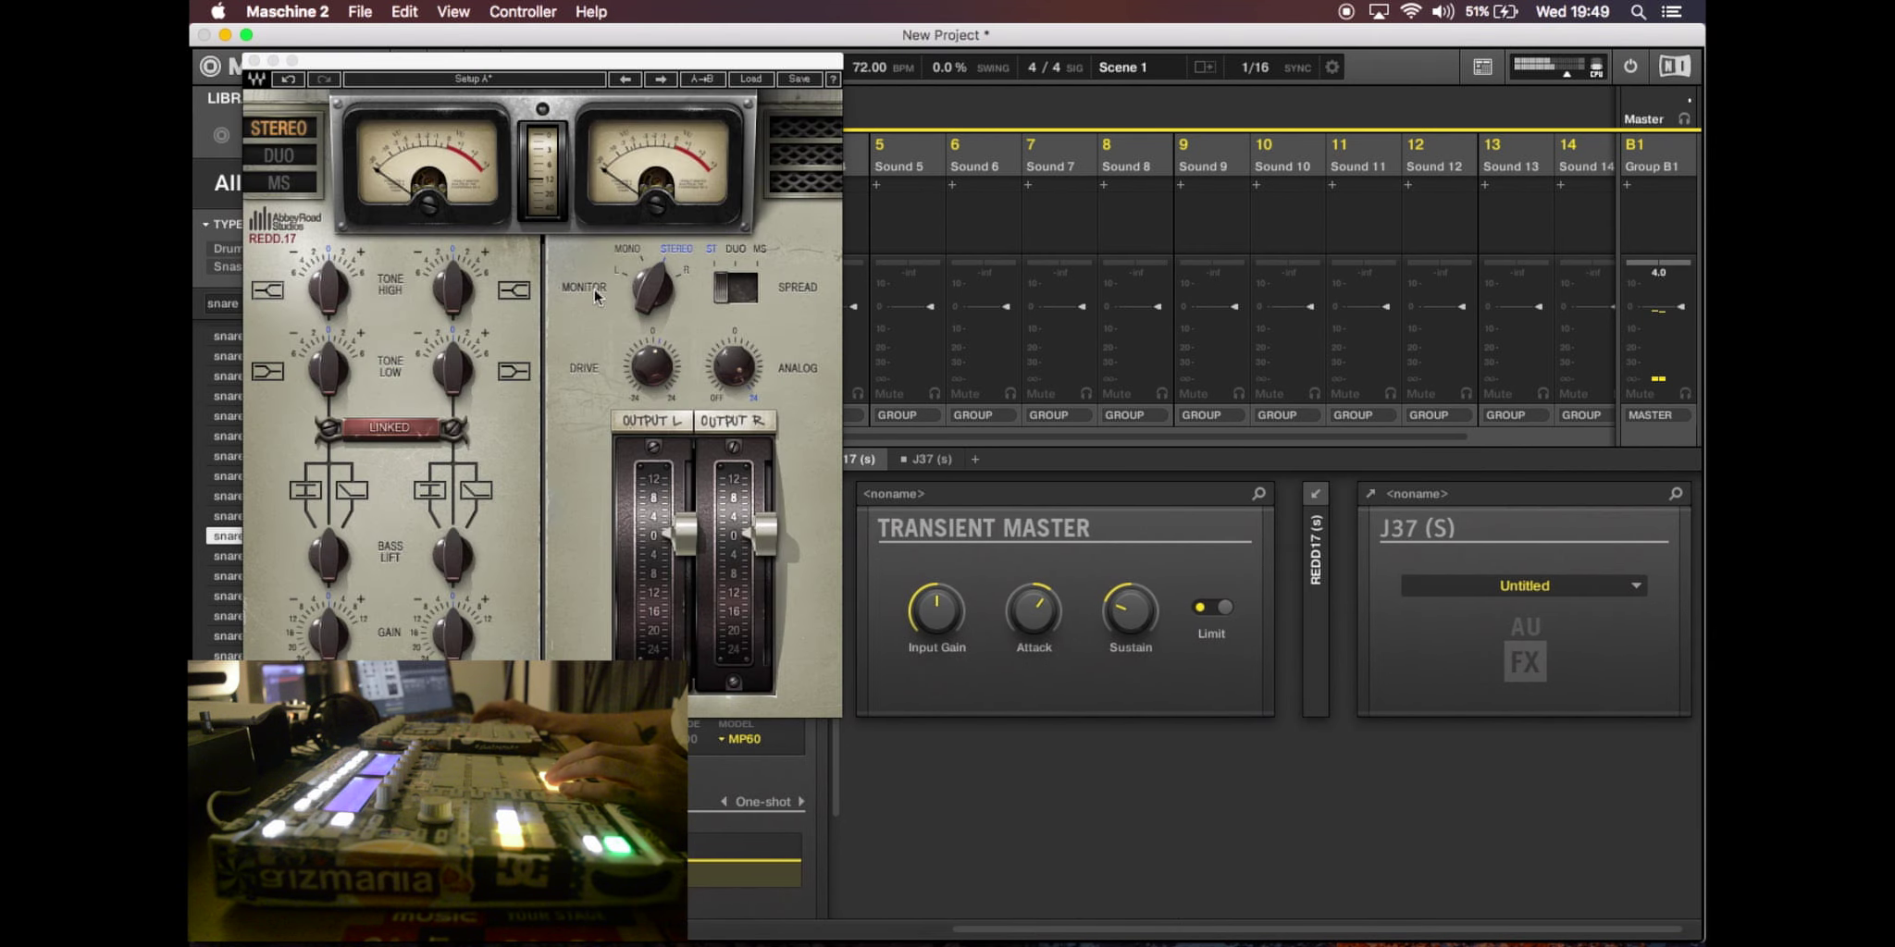
left_click_drag(472, 298, 472, 319)
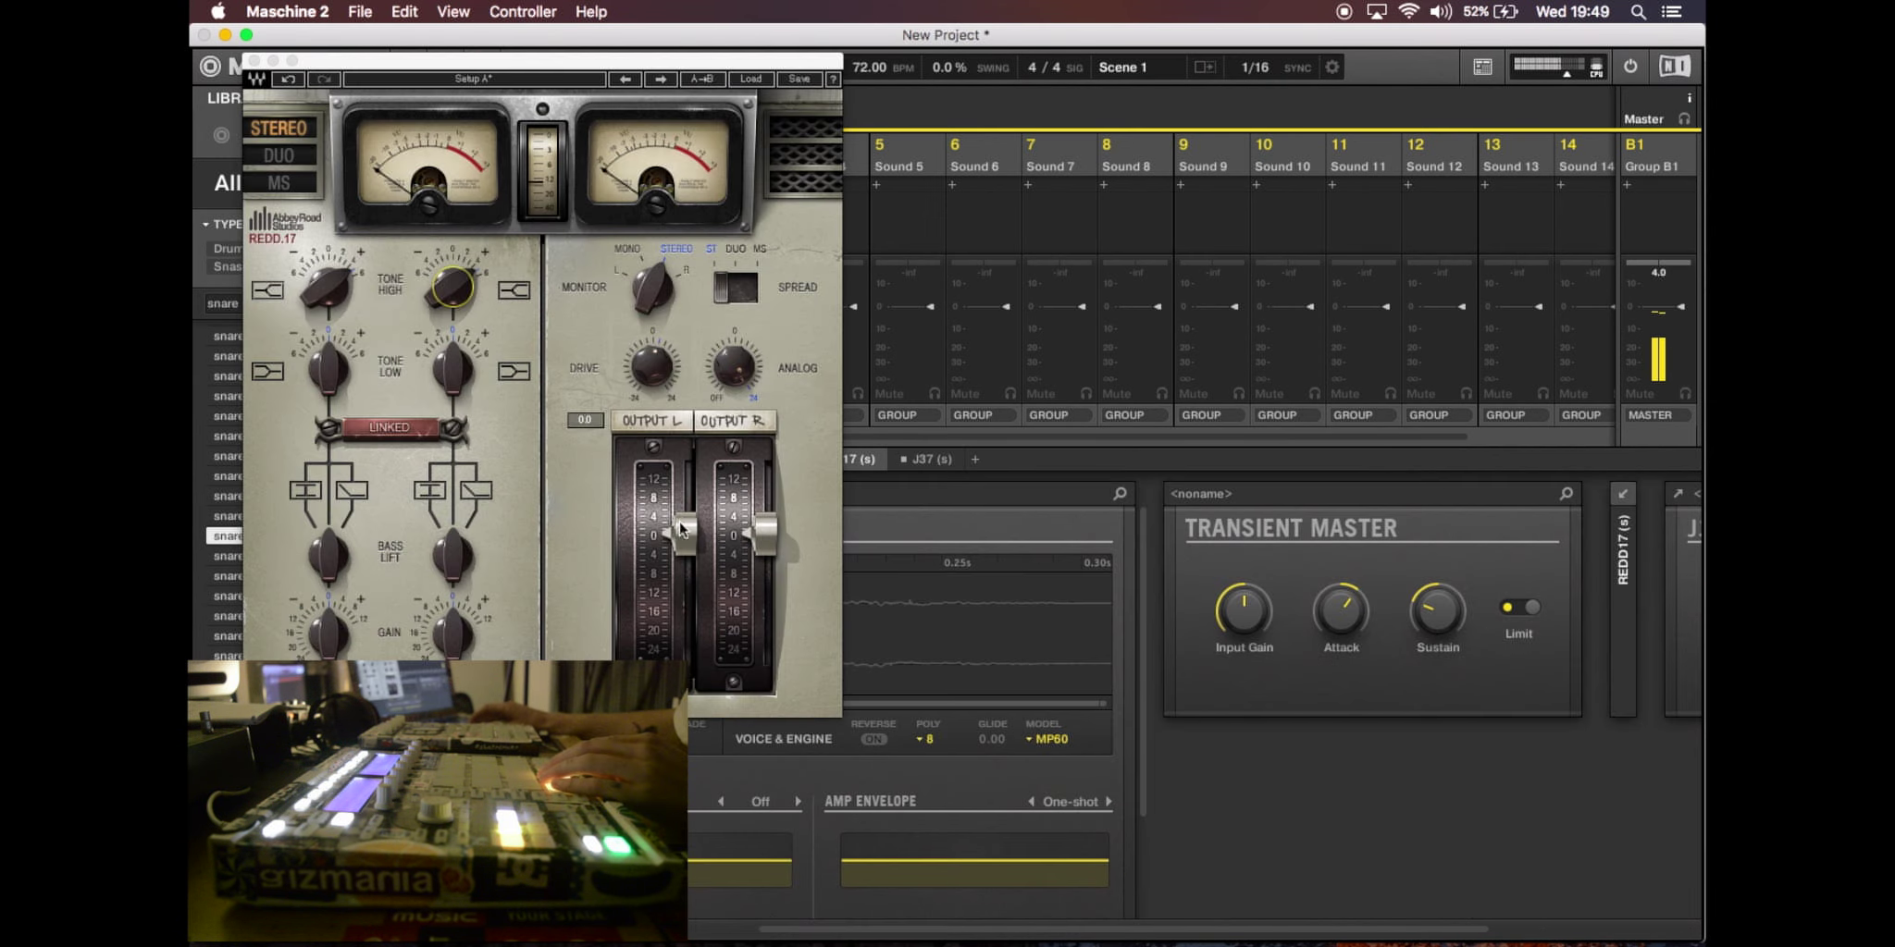
left_click_drag(680, 529, 682, 546)
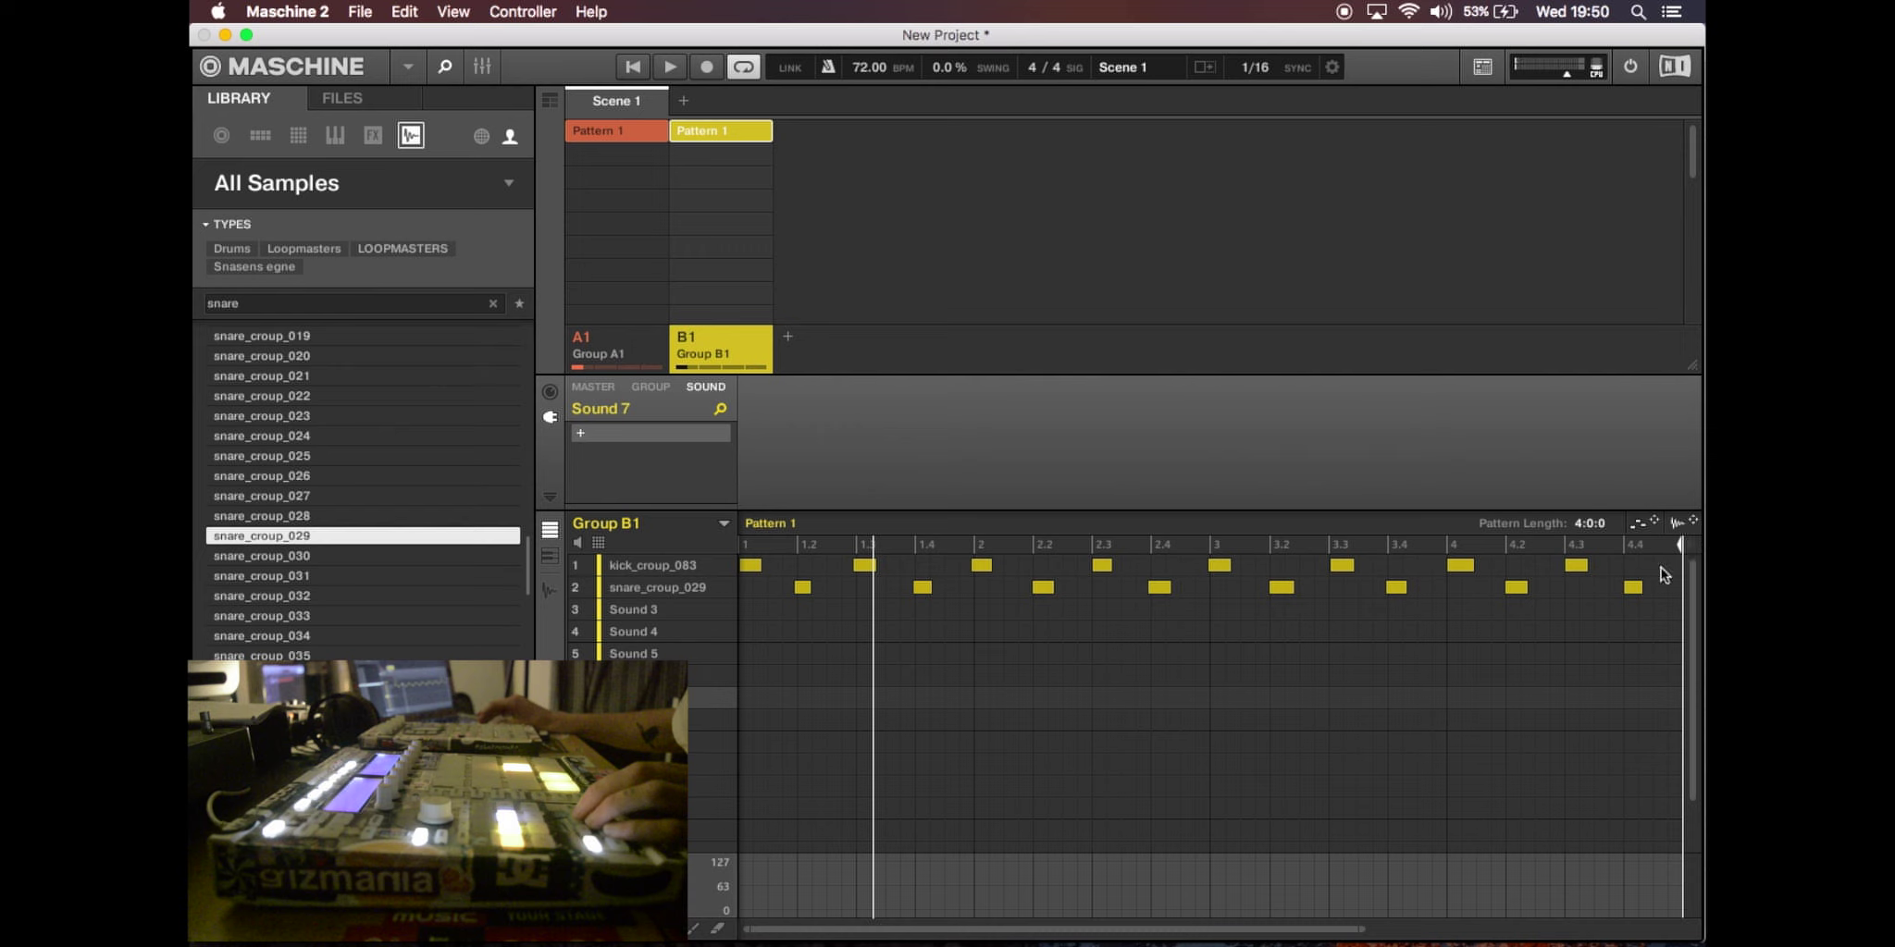
- Quantize all kick and snare notes in Group B1's Pattern 1 and add swing to the kick with a 1/4 cycle
left_click_drag(1660, 567, 737, 711)
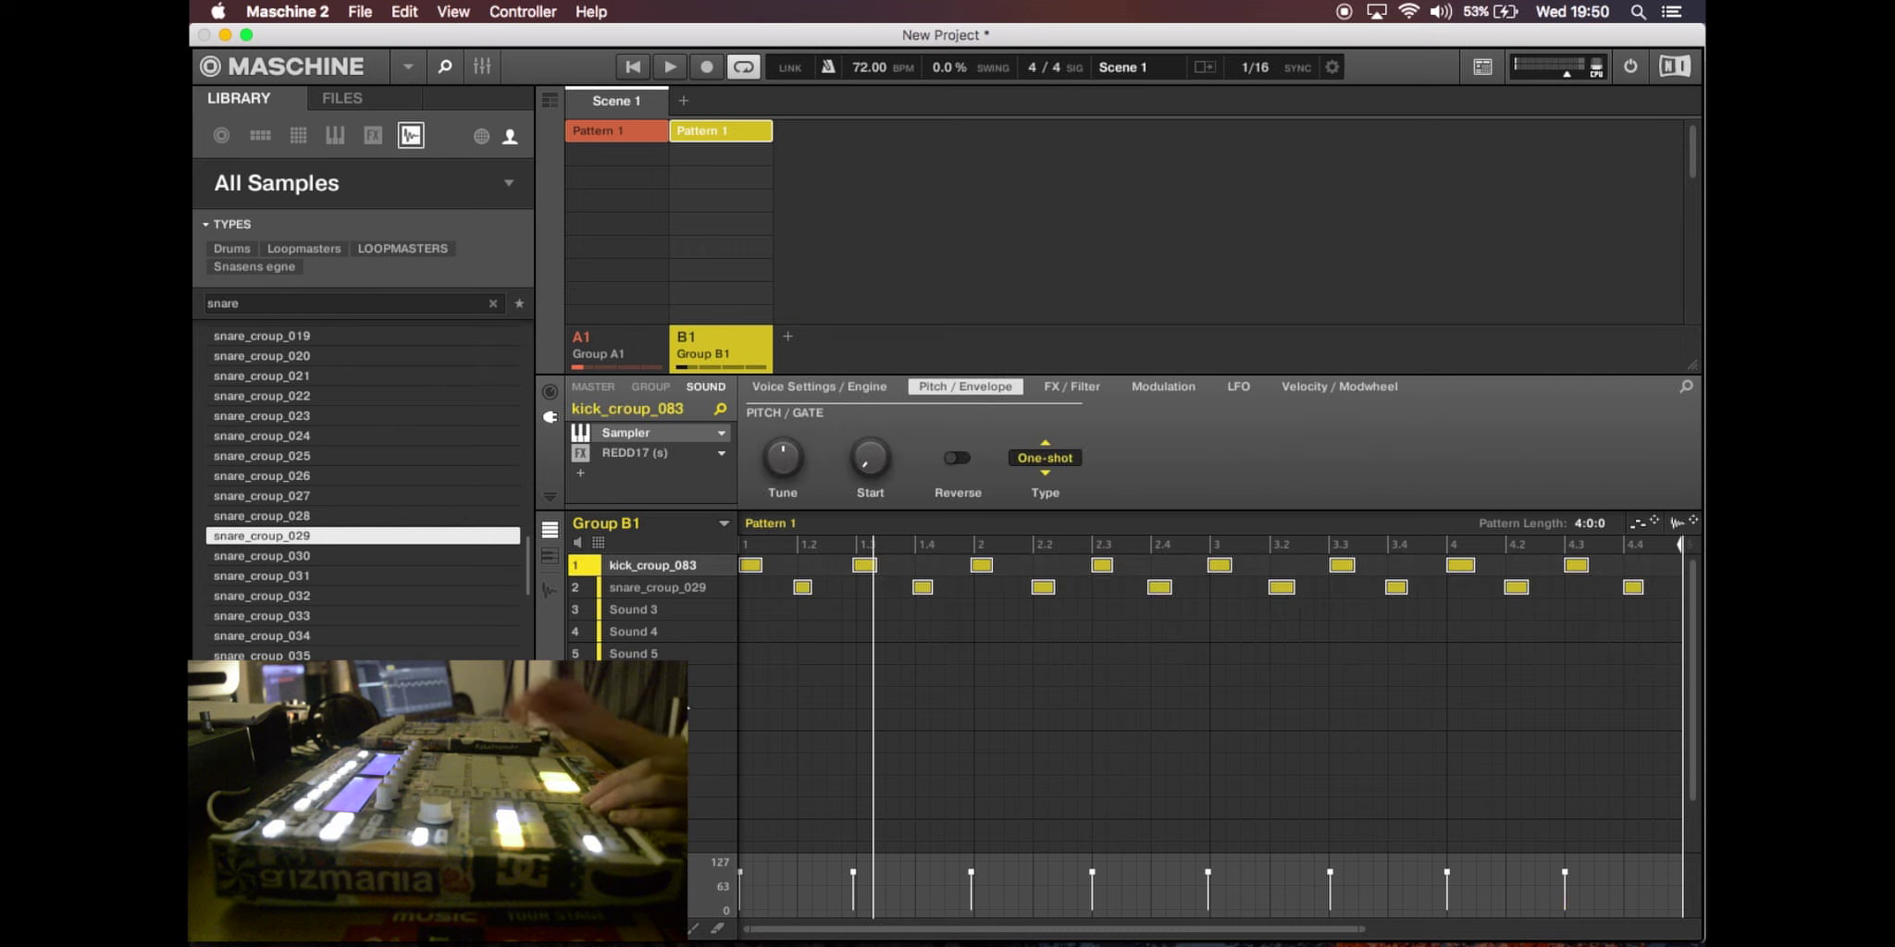
mouse_move(666, 575)
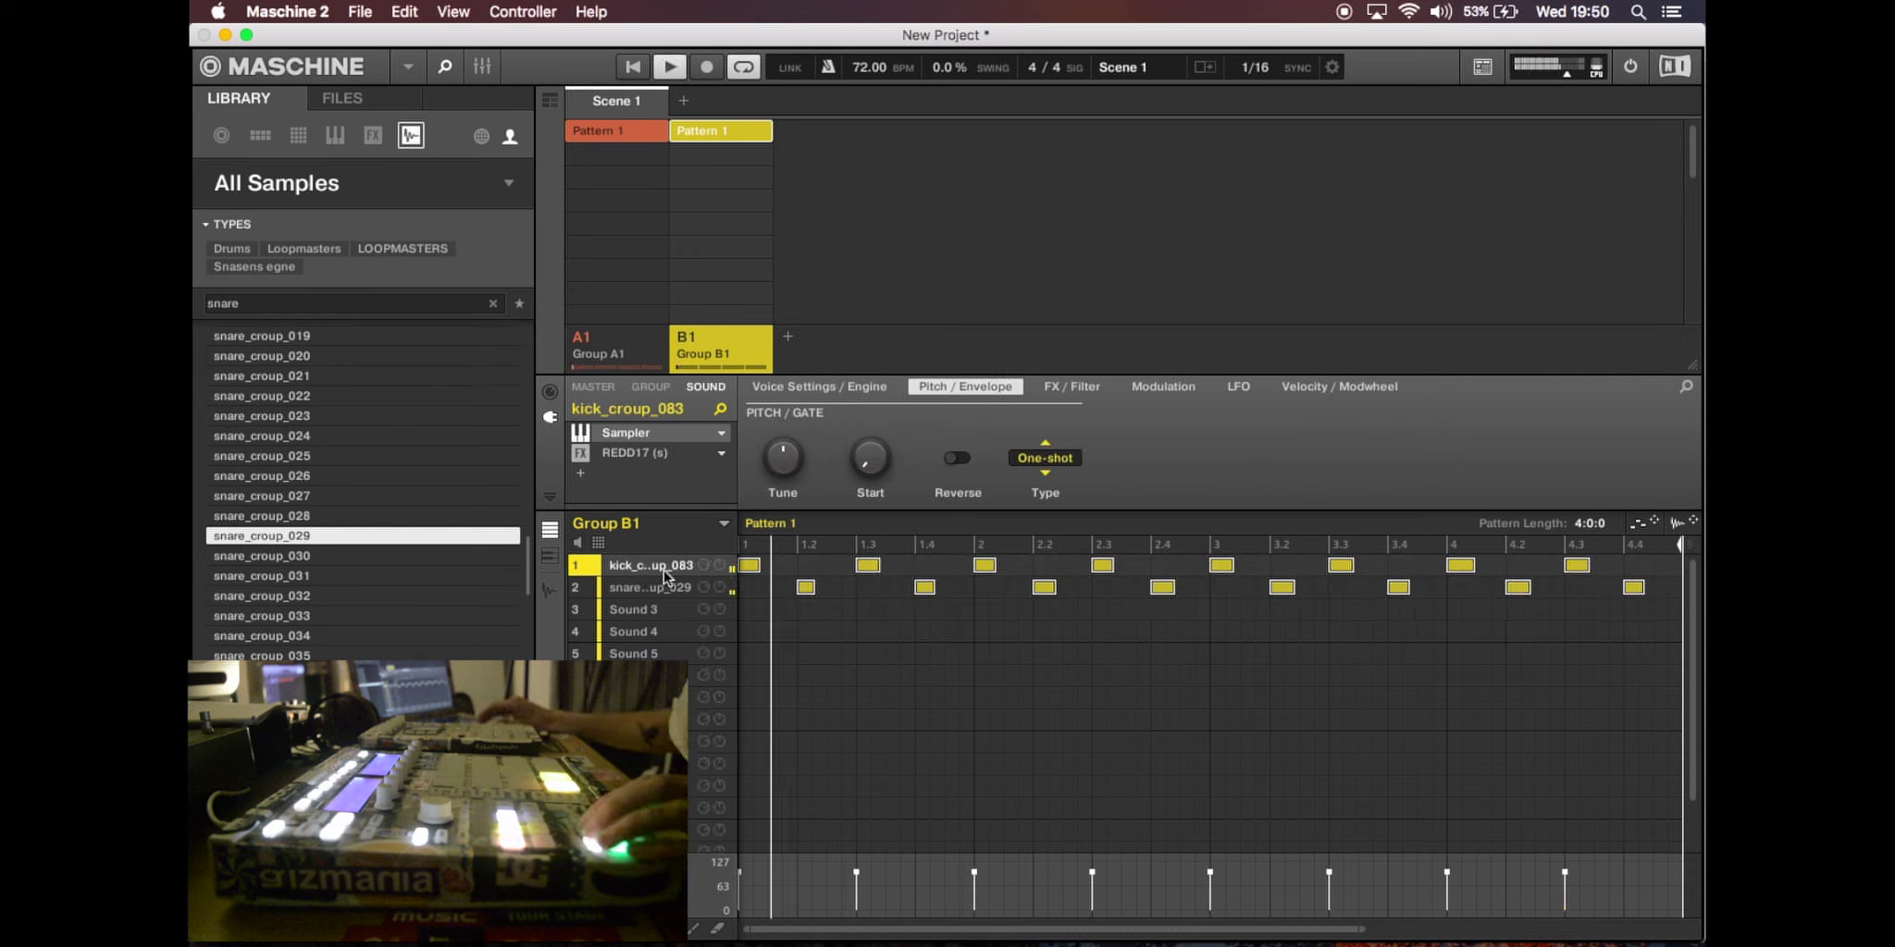
left_click(550, 390)
left_click(607, 479)
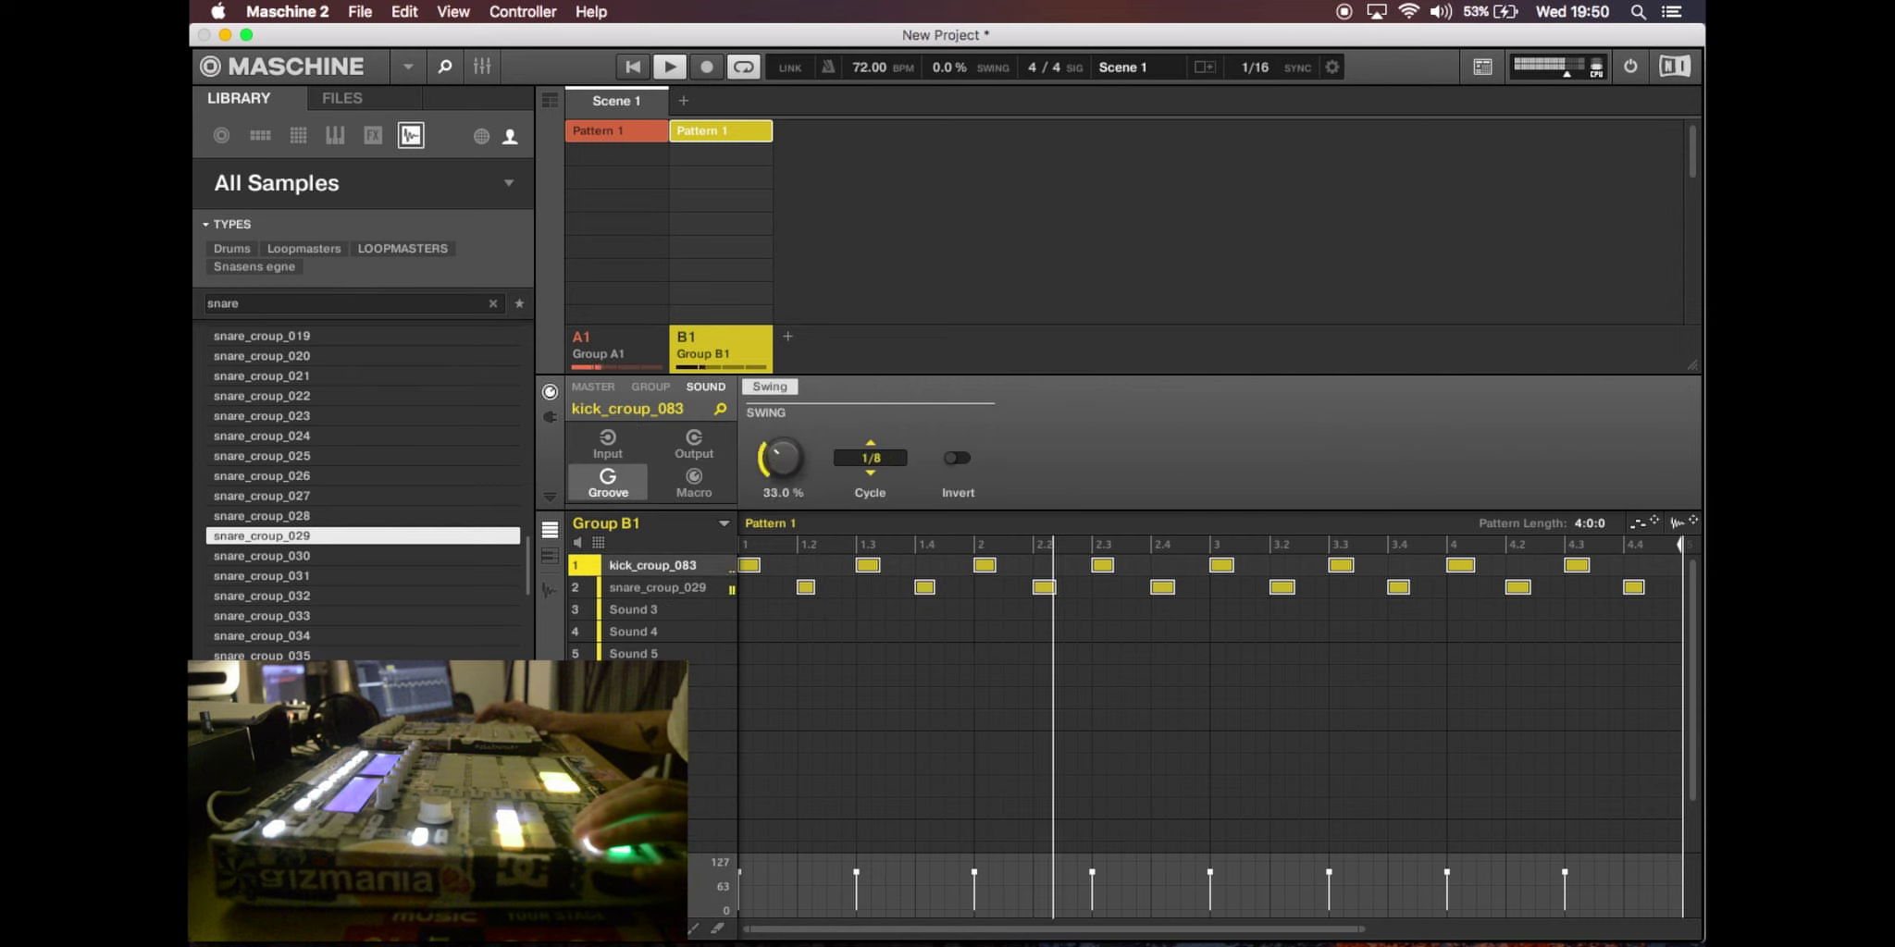
left_click(870, 458)
left_click(888, 525)
- Select all snare_croup_029 notes in Group B1's Pattern 1 and nudge them slightly ahead of the beat
mouse_move(673, 596)
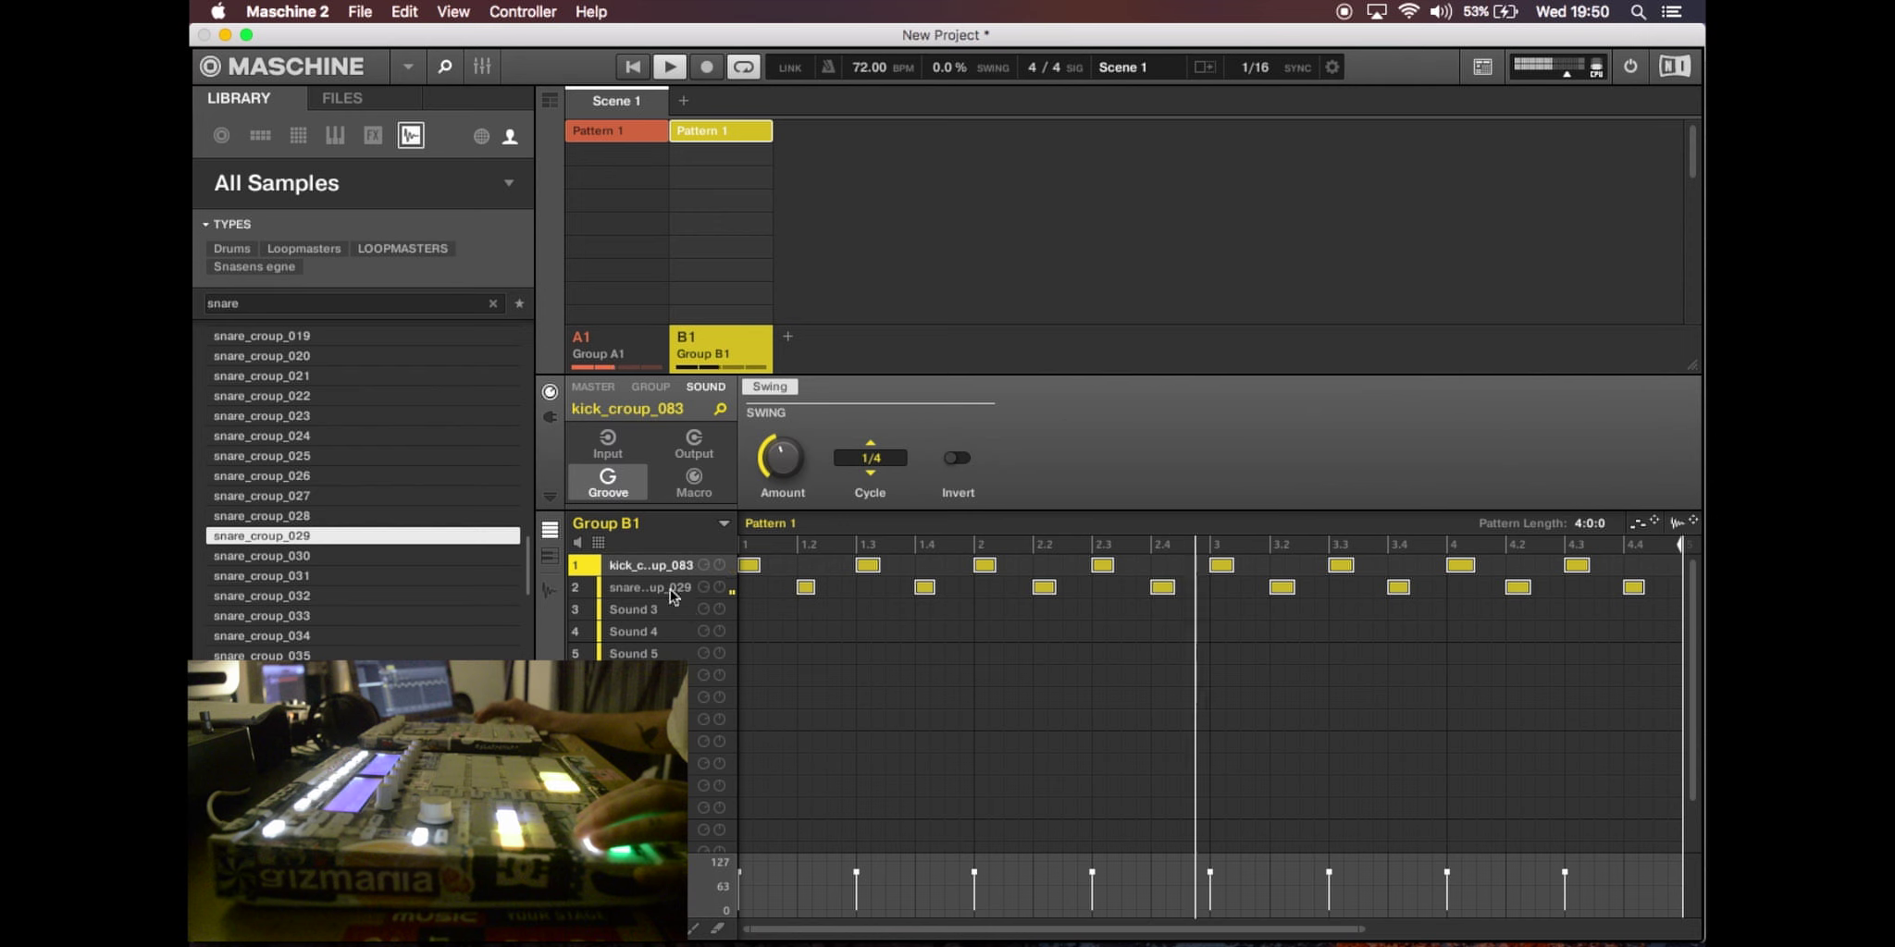
left_click(684, 598)
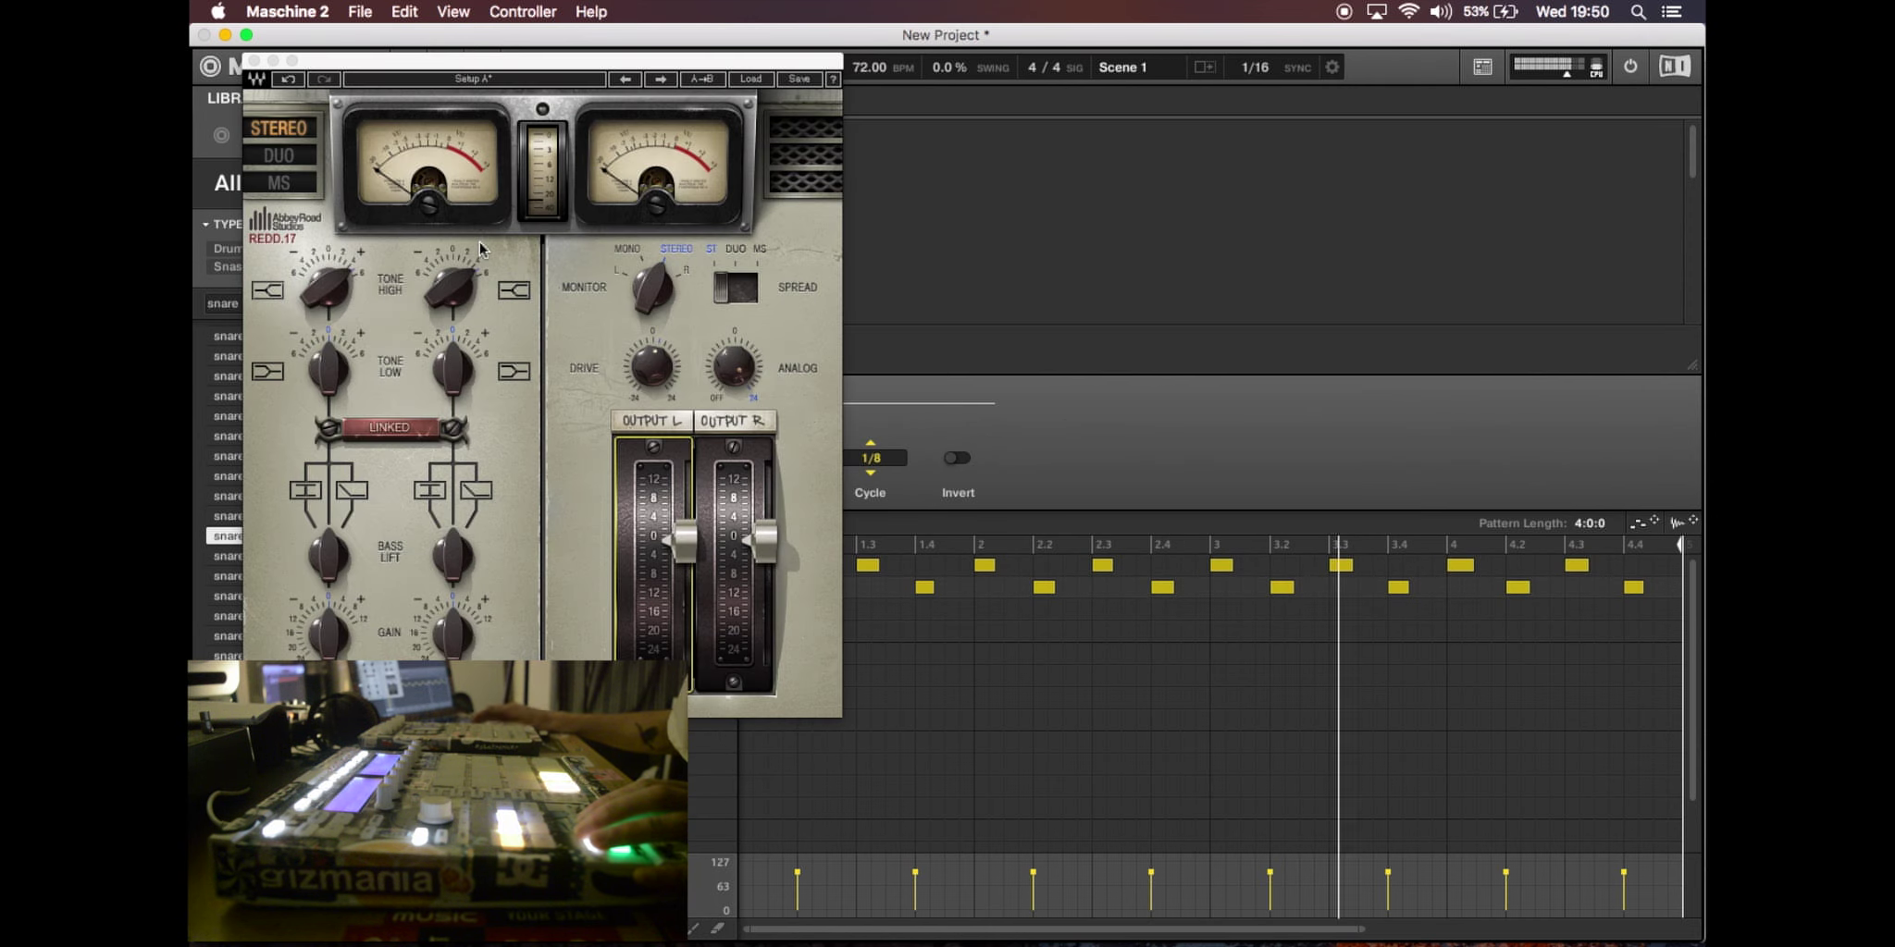
left_click(254, 60)
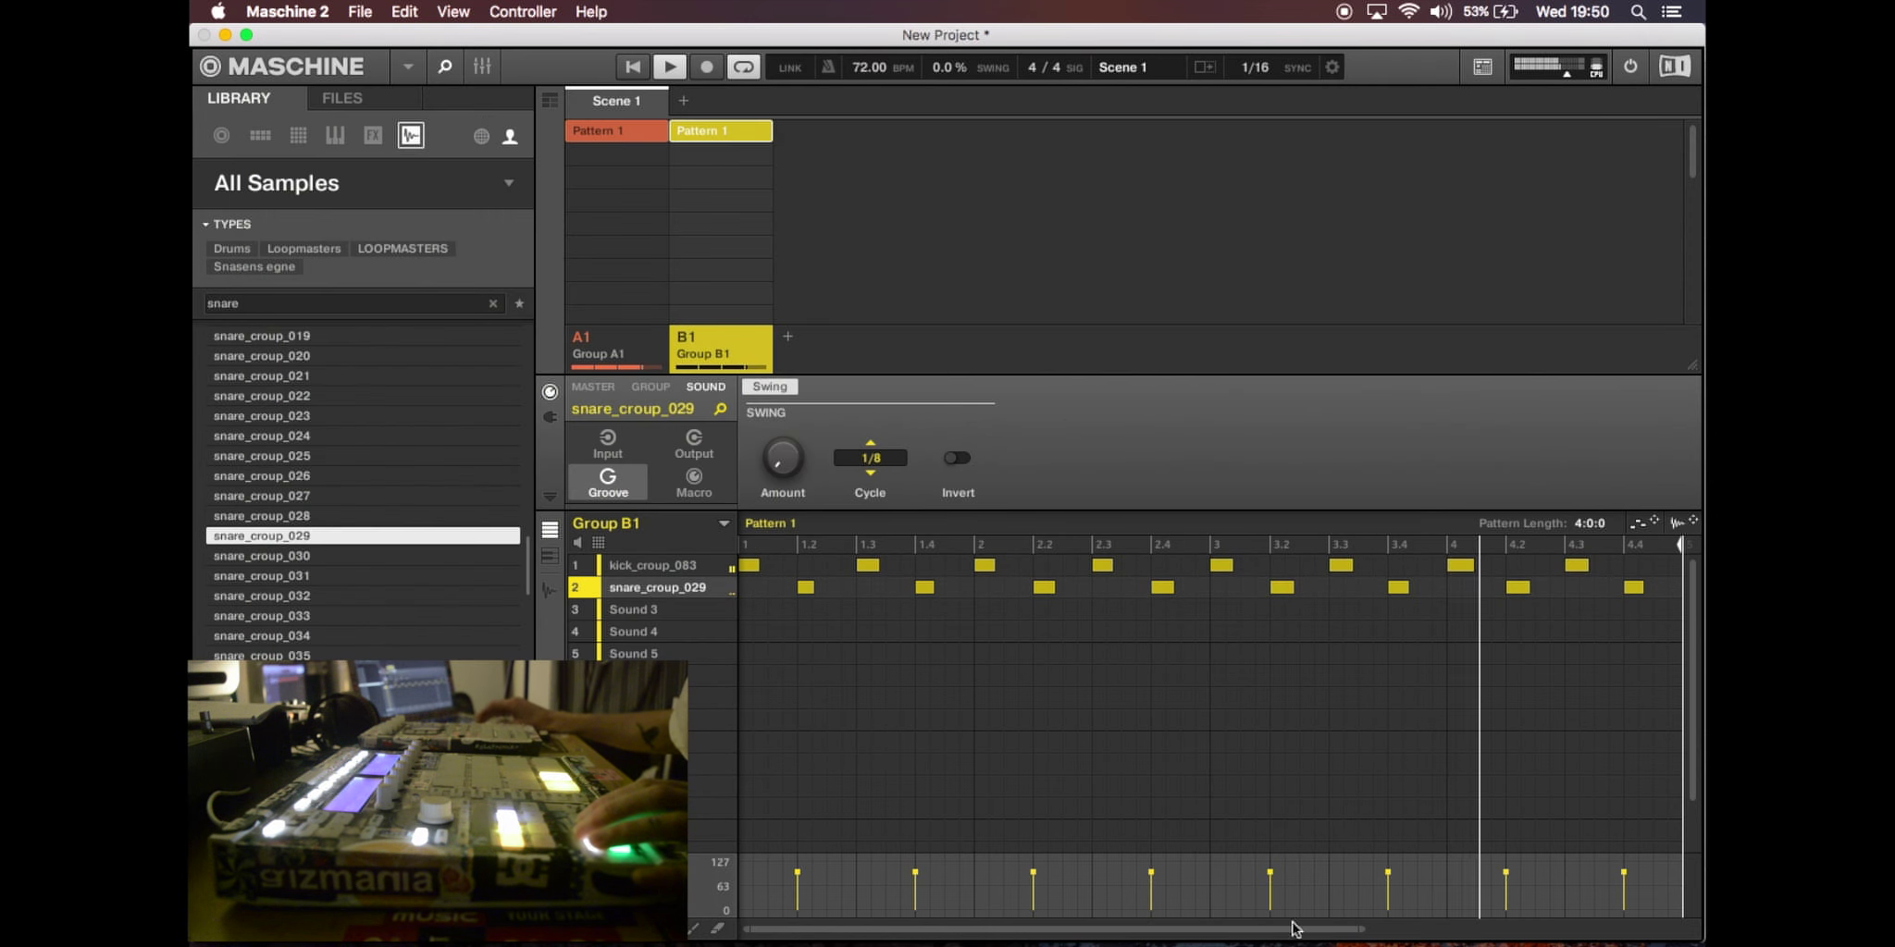
left_click_drag(1294, 929, 1324, 749)
left_click_drag(1359, 591, 705, 597)
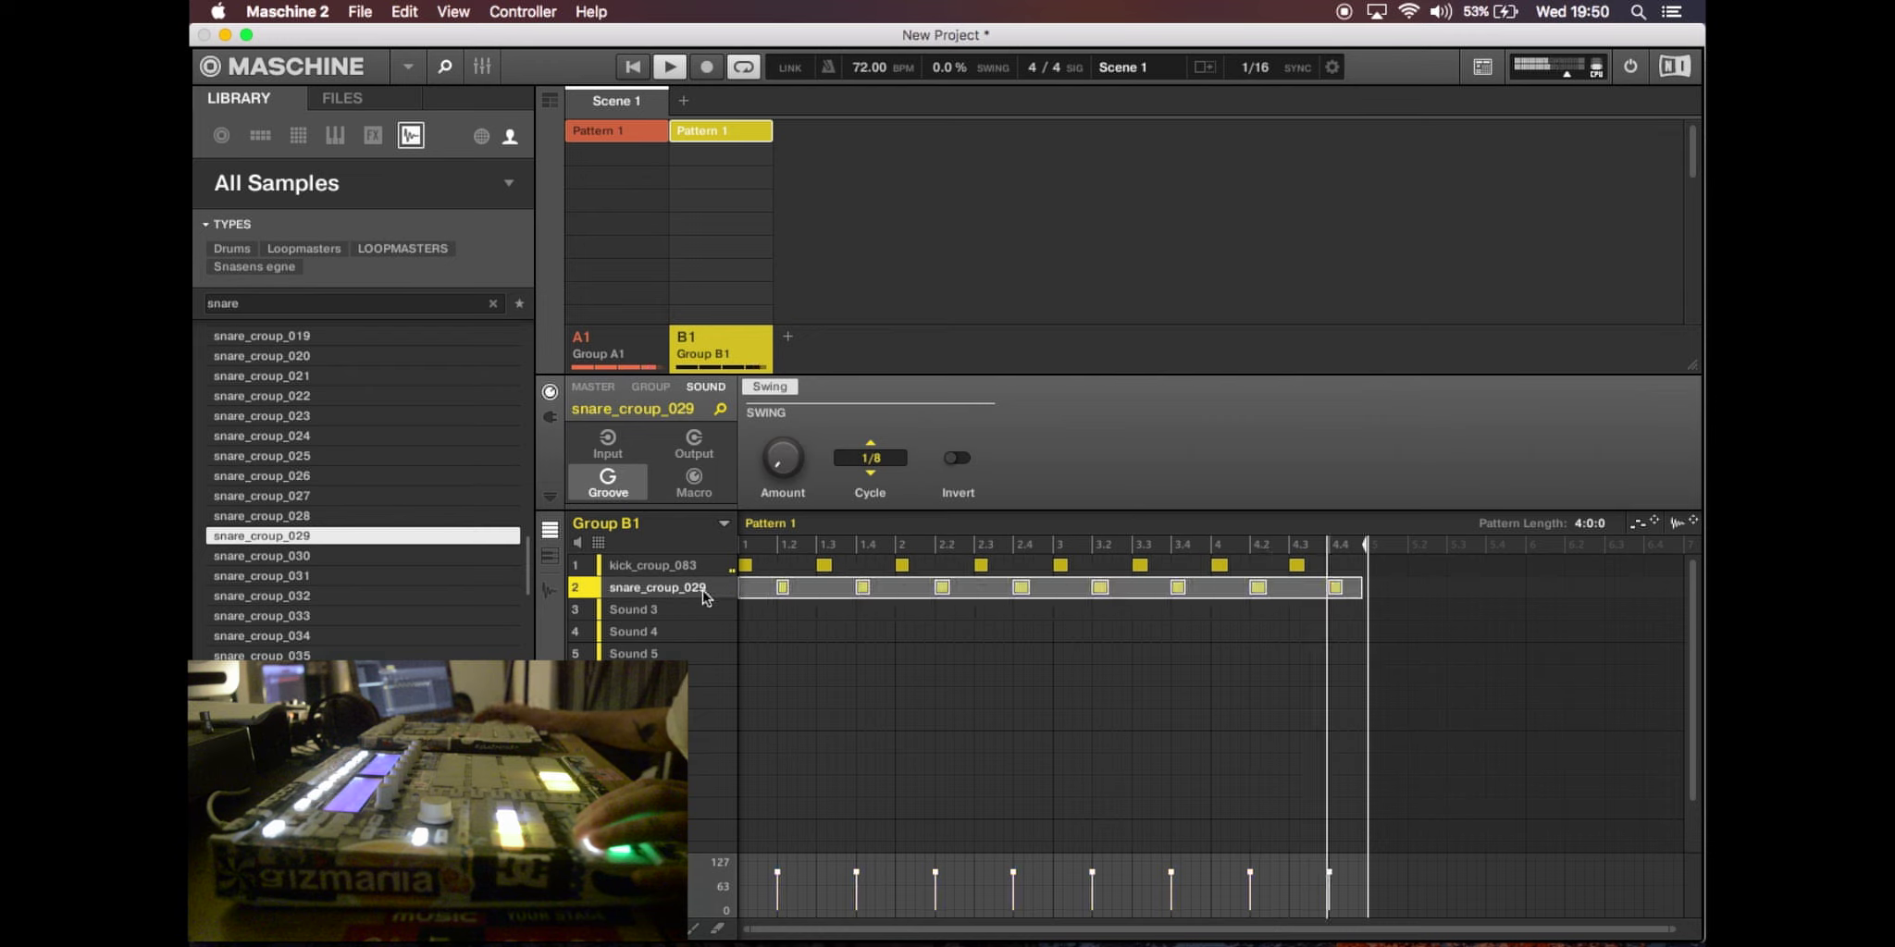
left_click_drag(900, 930, 812, 935)
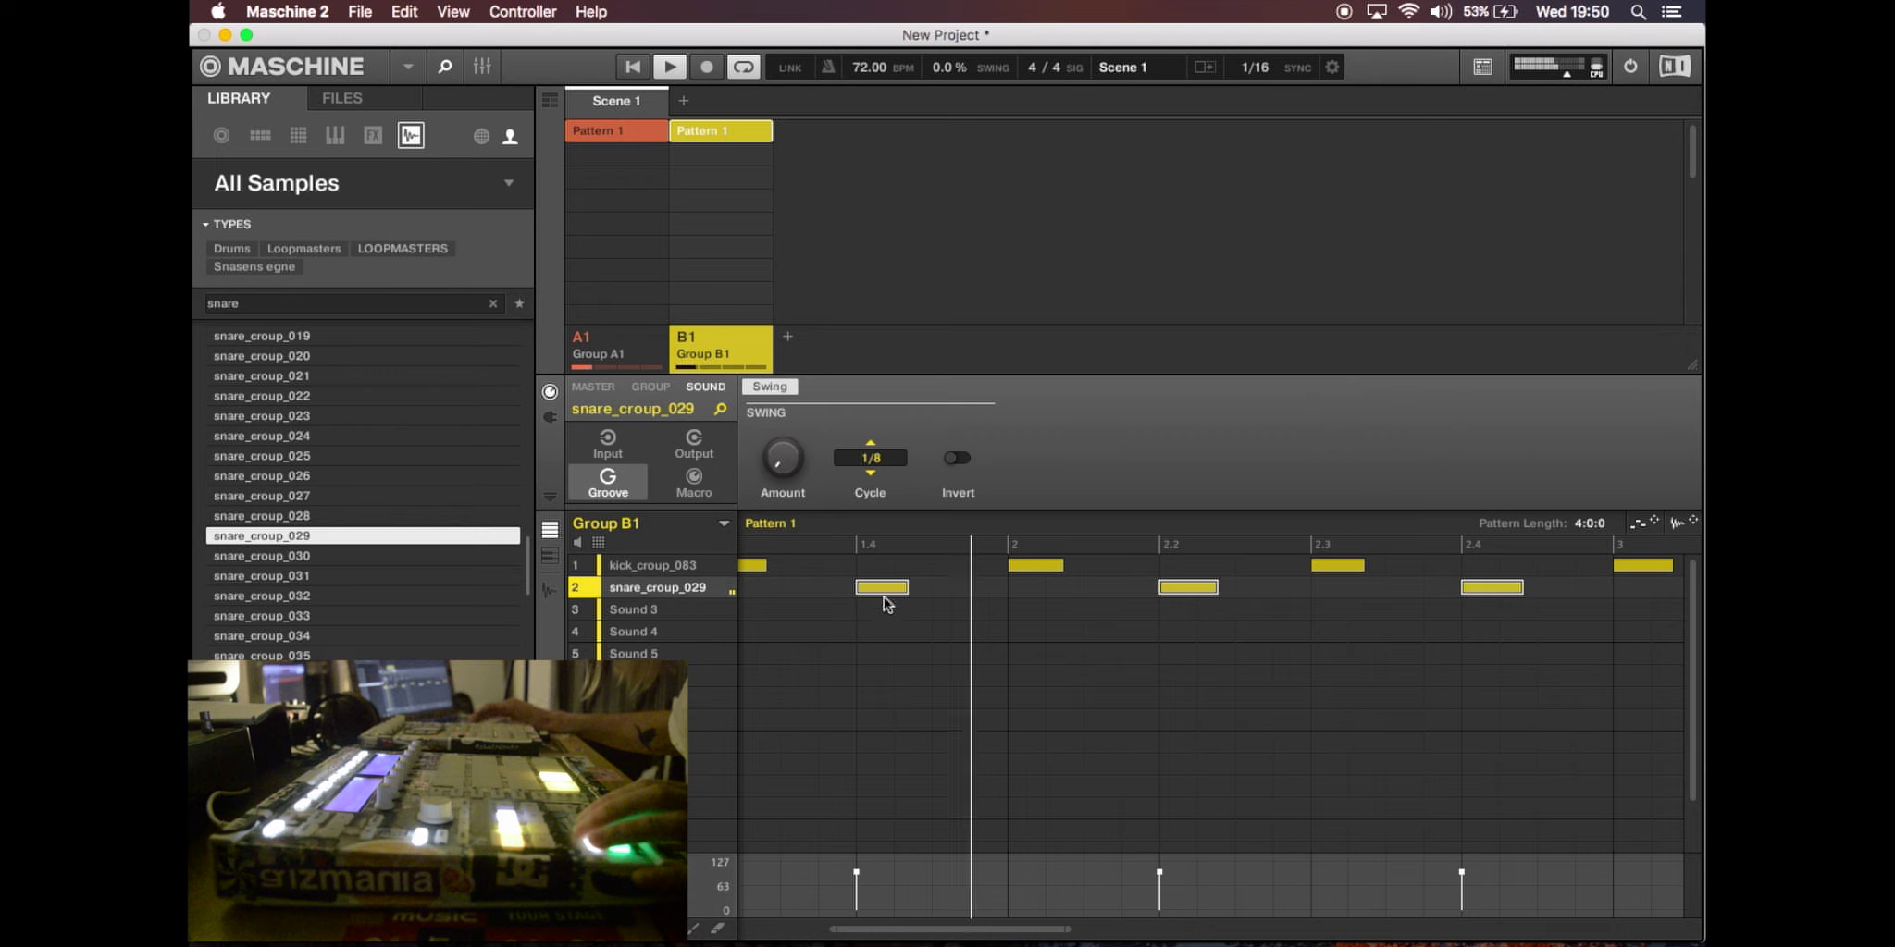
left_click_drag(883, 598, 877, 598)
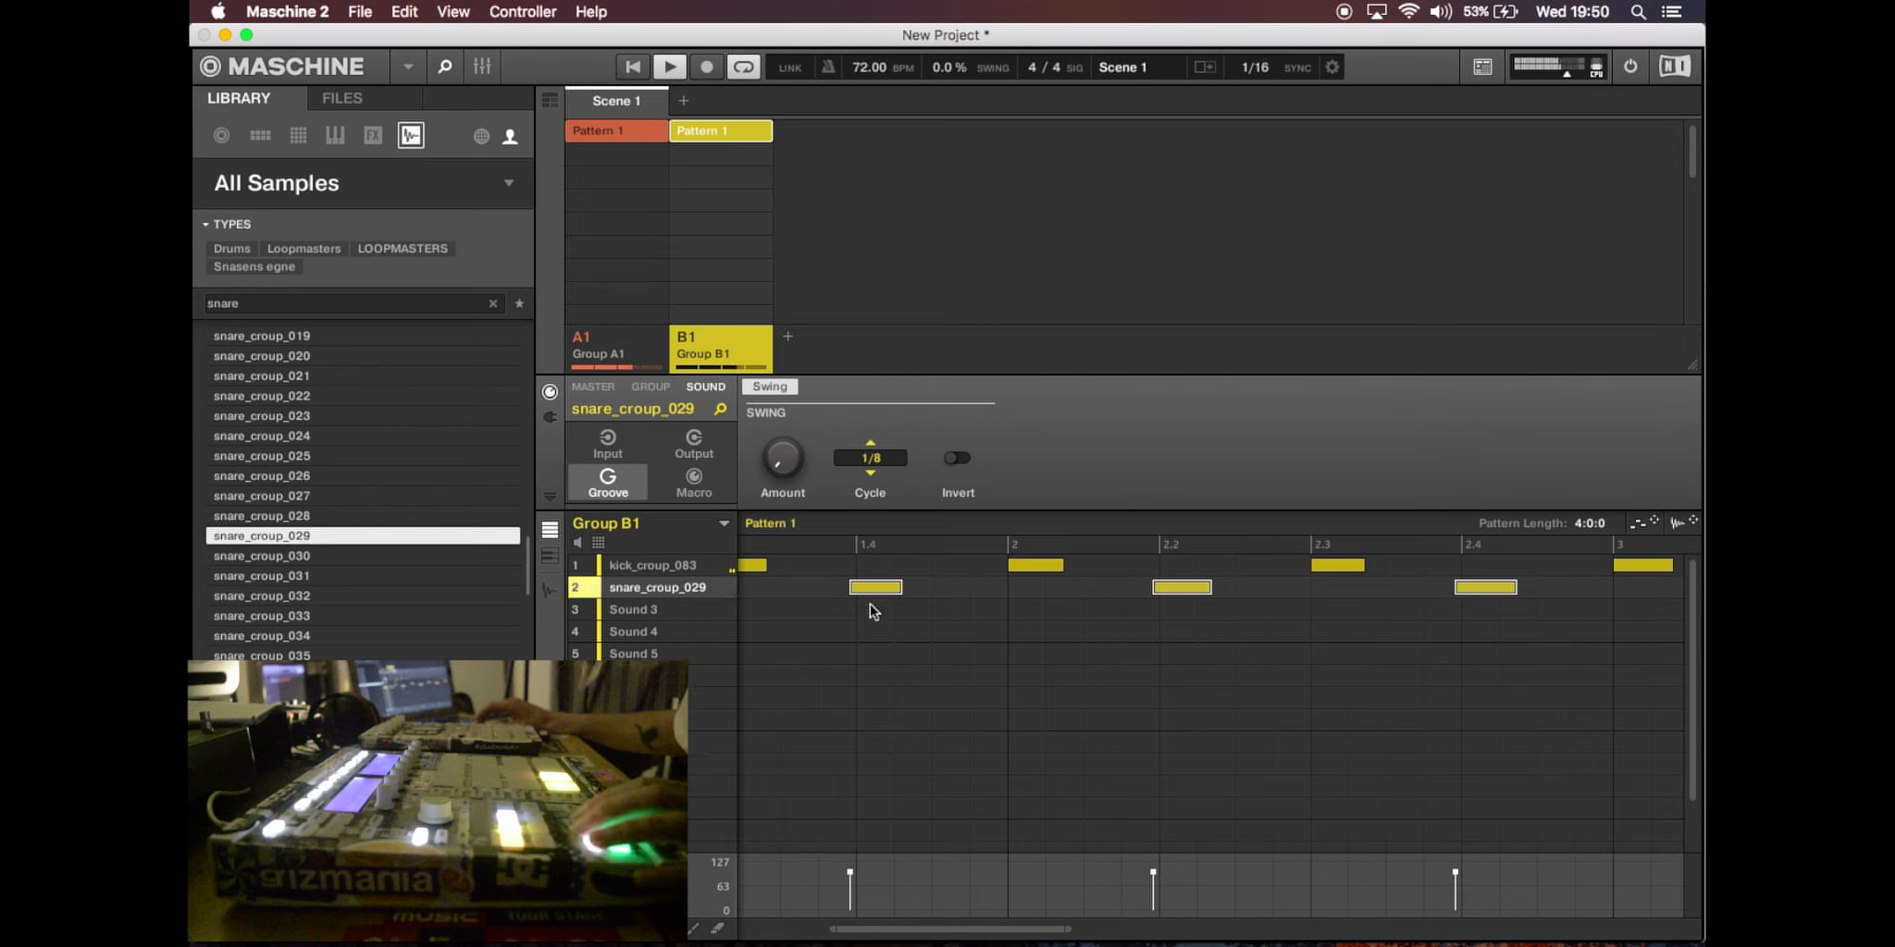
left_click_drag(866, 590, 865, 592)
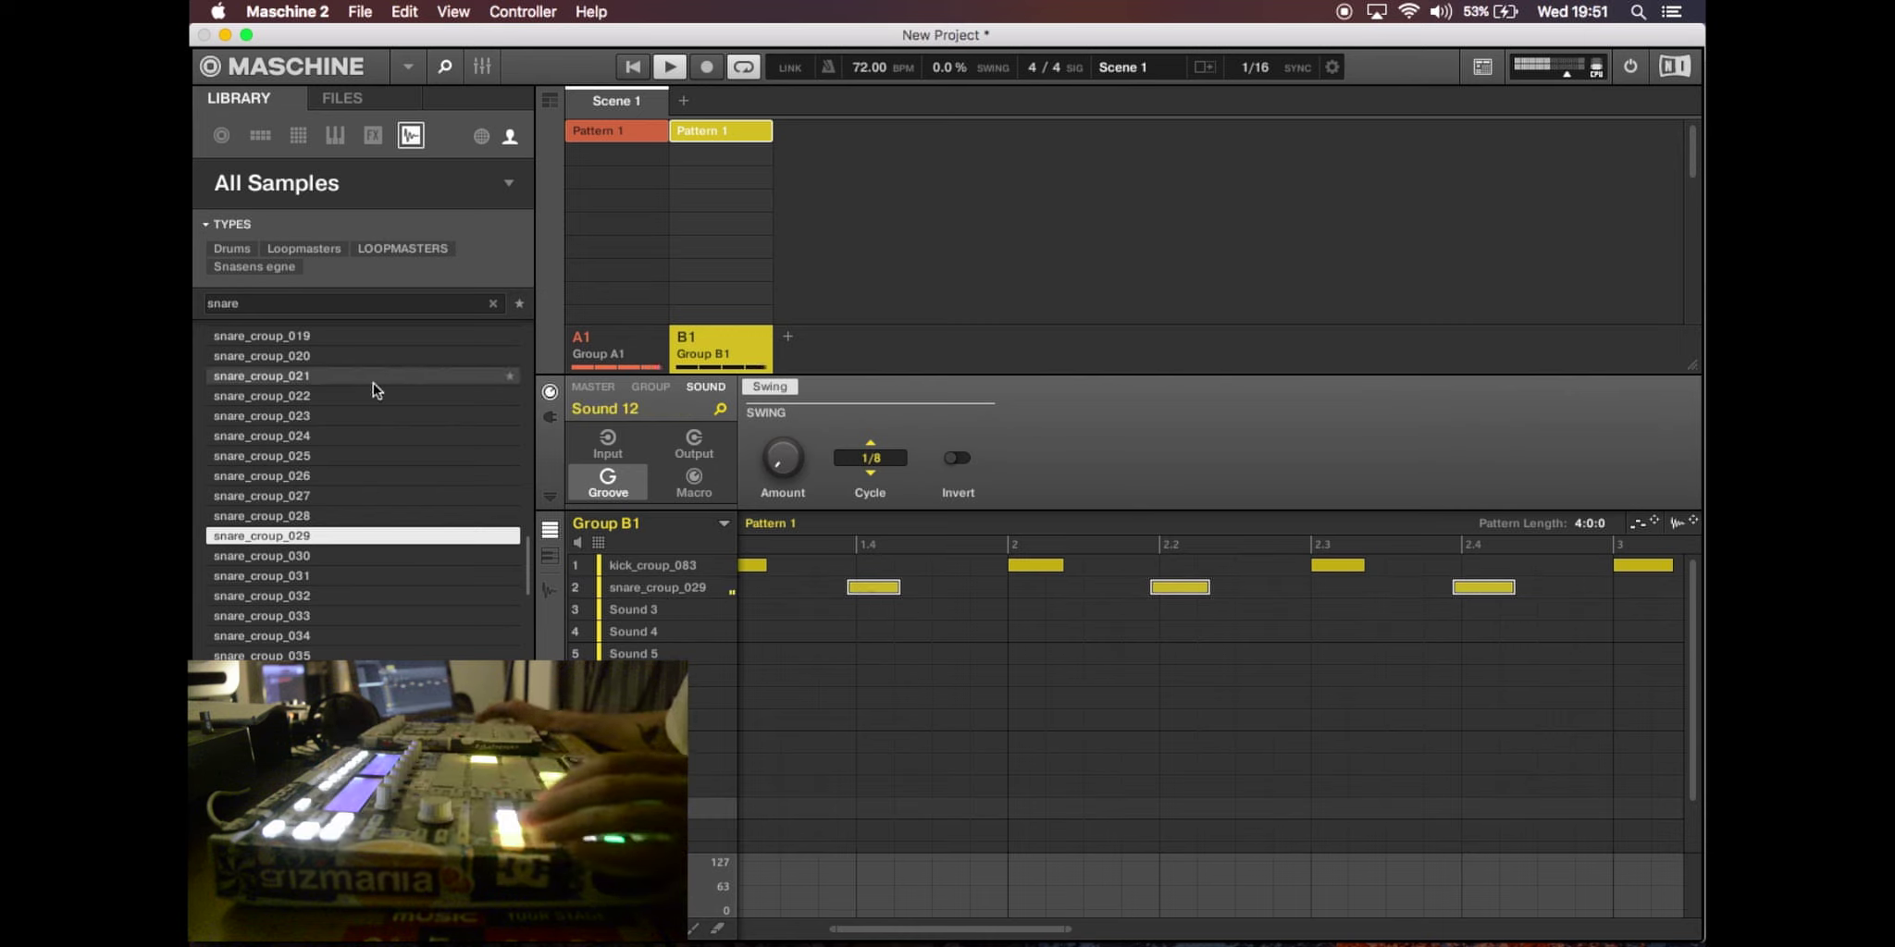
- Search the sample library for "hih" and load hihat_croup_070a onto Sound 12 of Group B1
double_click(316, 308)
type("hih")
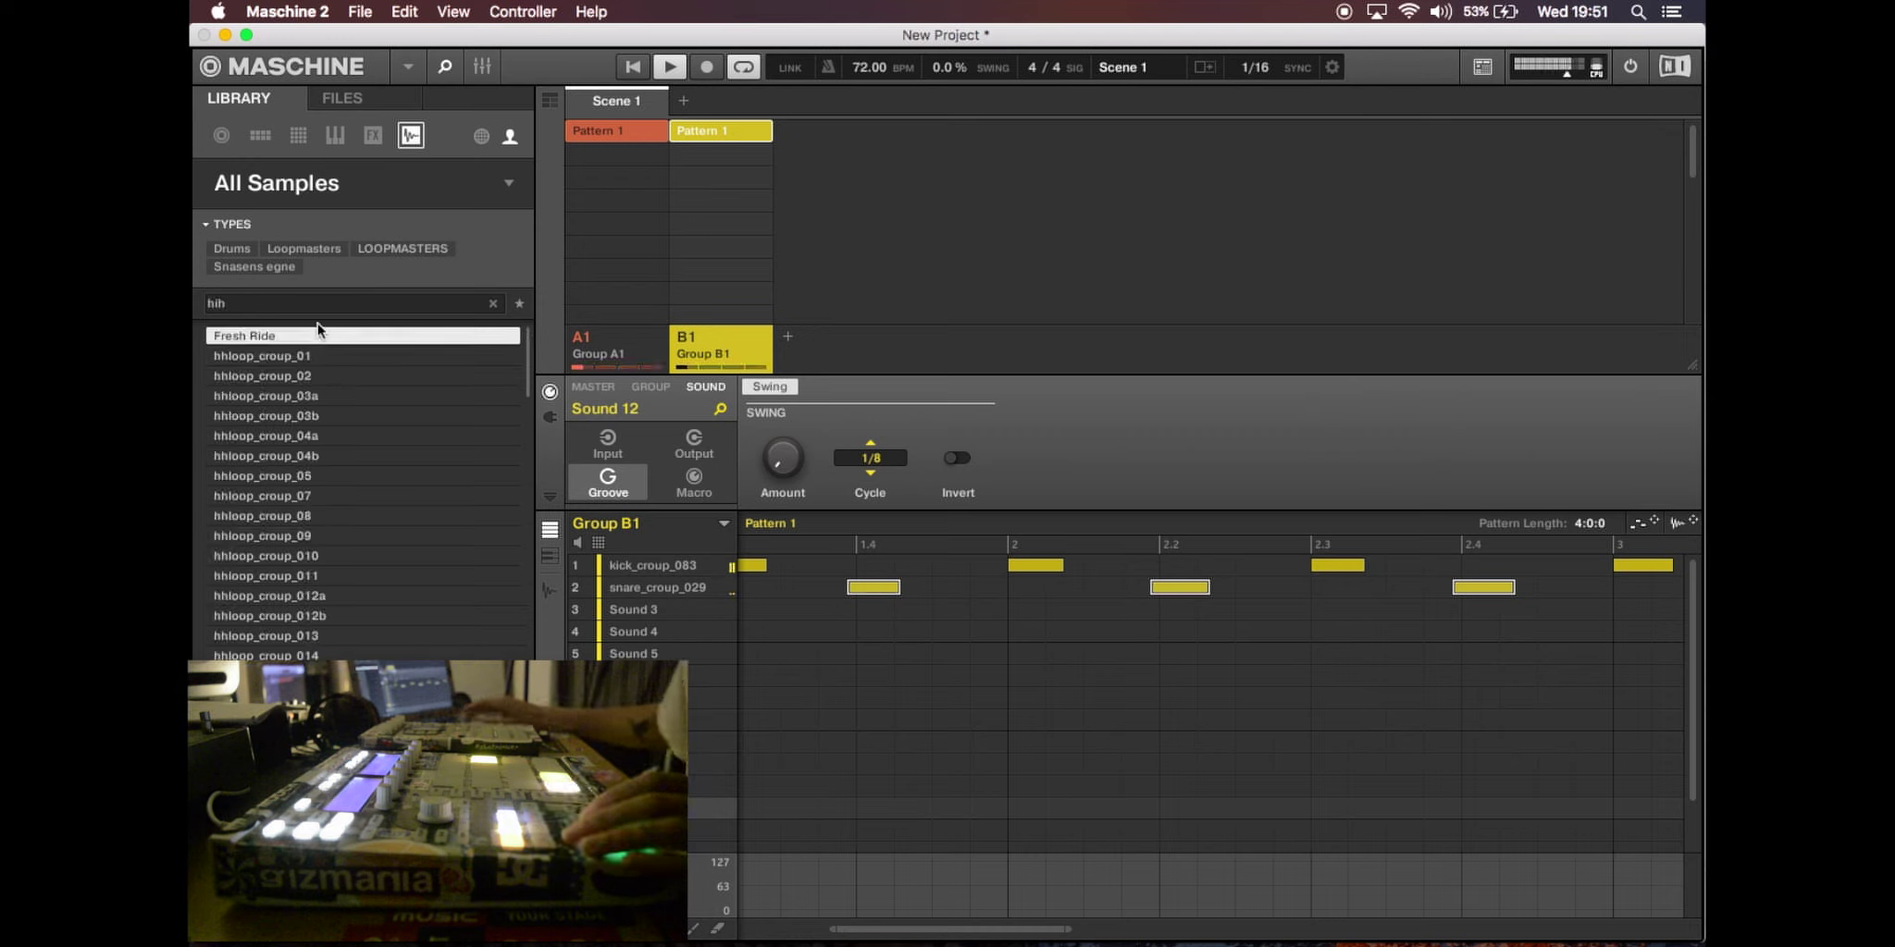
scroll(329, 549, "down", 10)
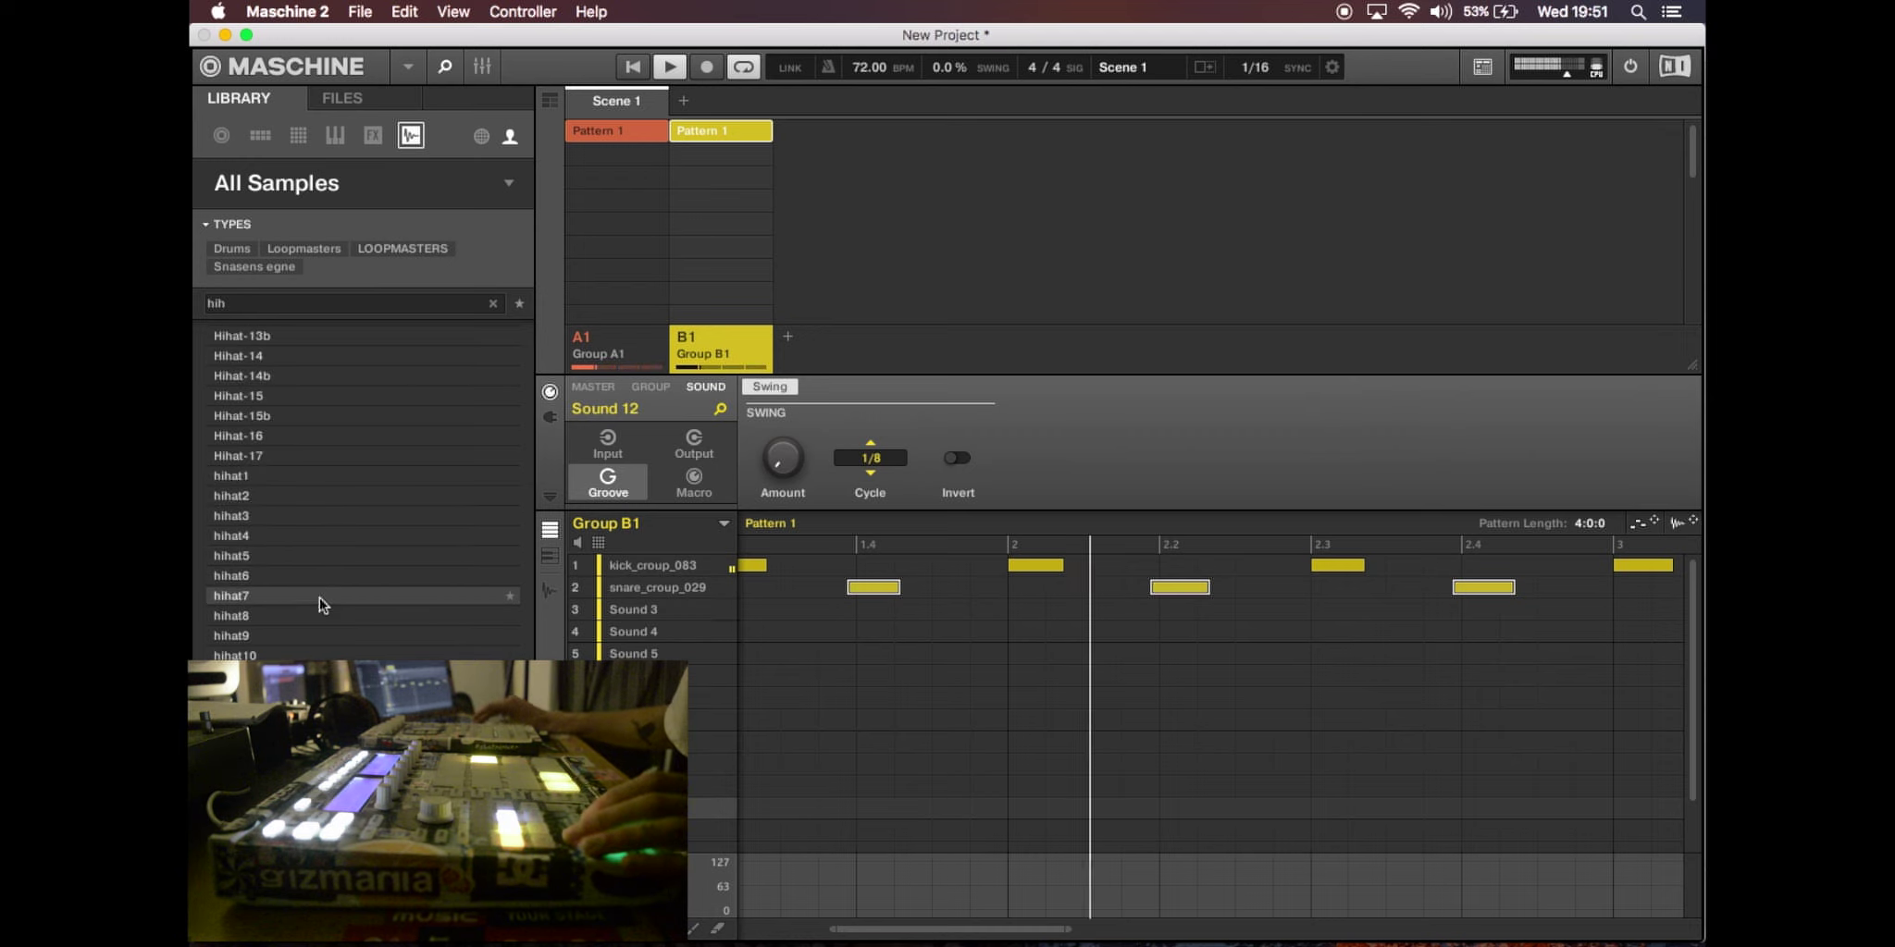
scroll(320, 555, "down", 10)
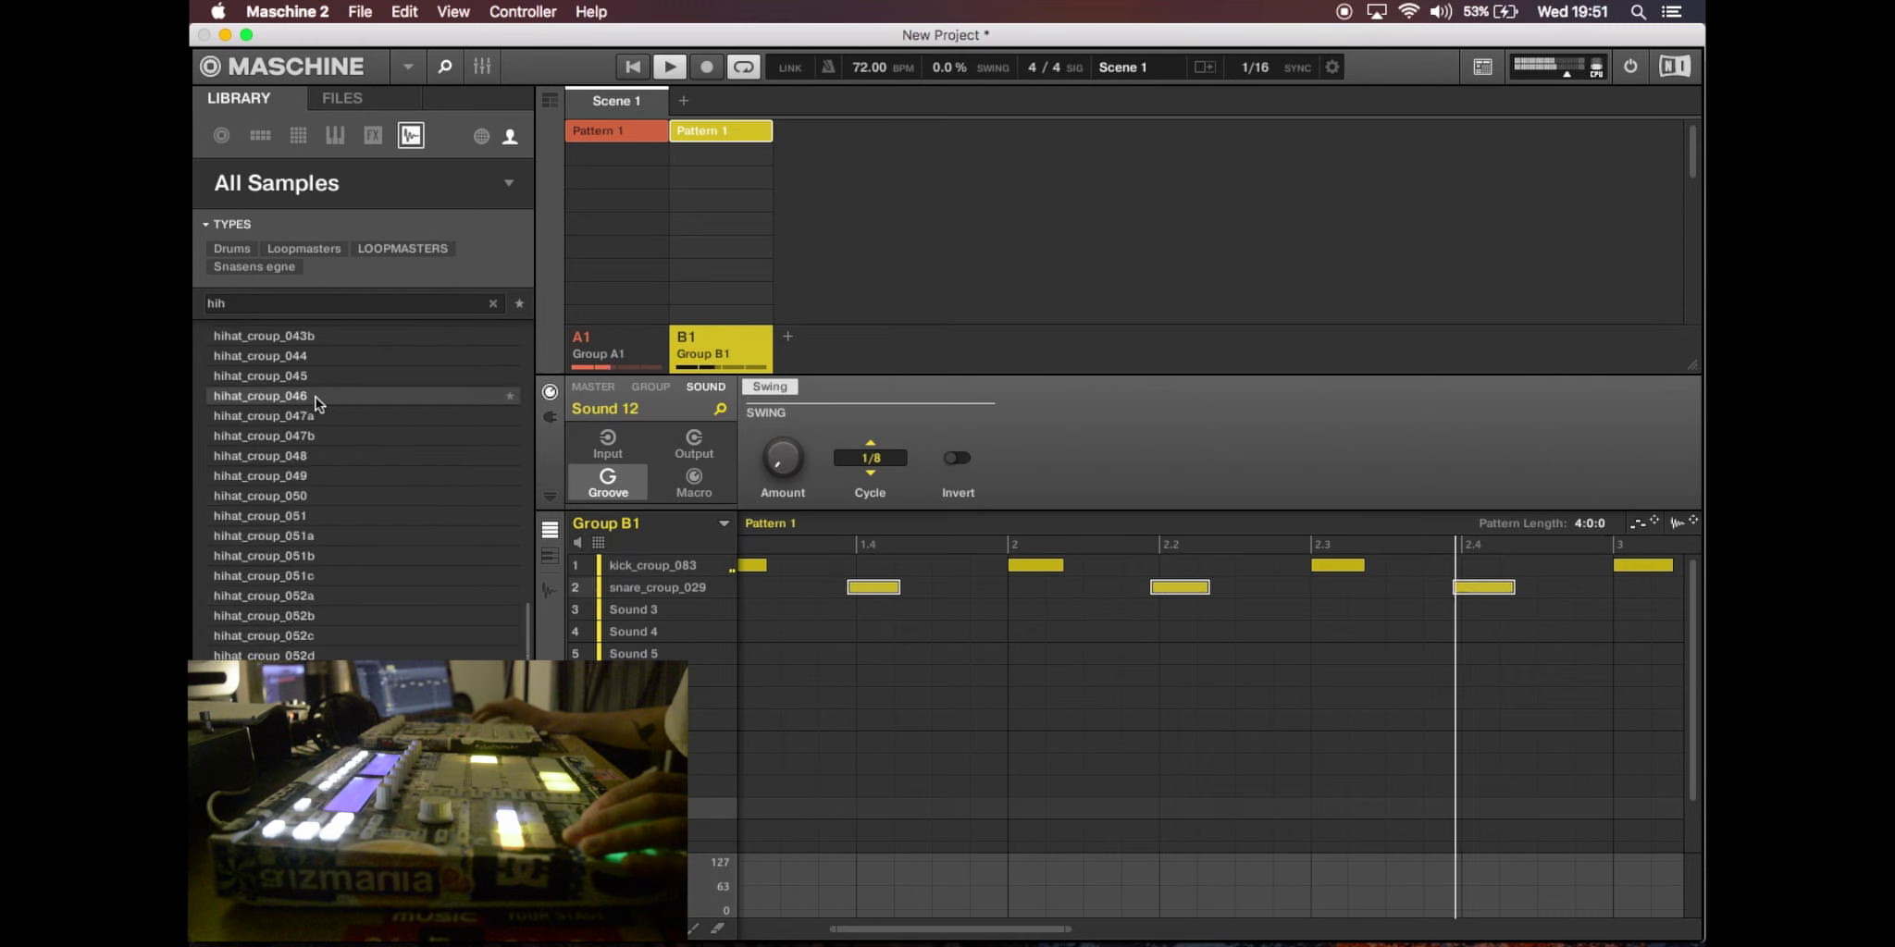
left_click(298, 557)
left_click(316, 643)
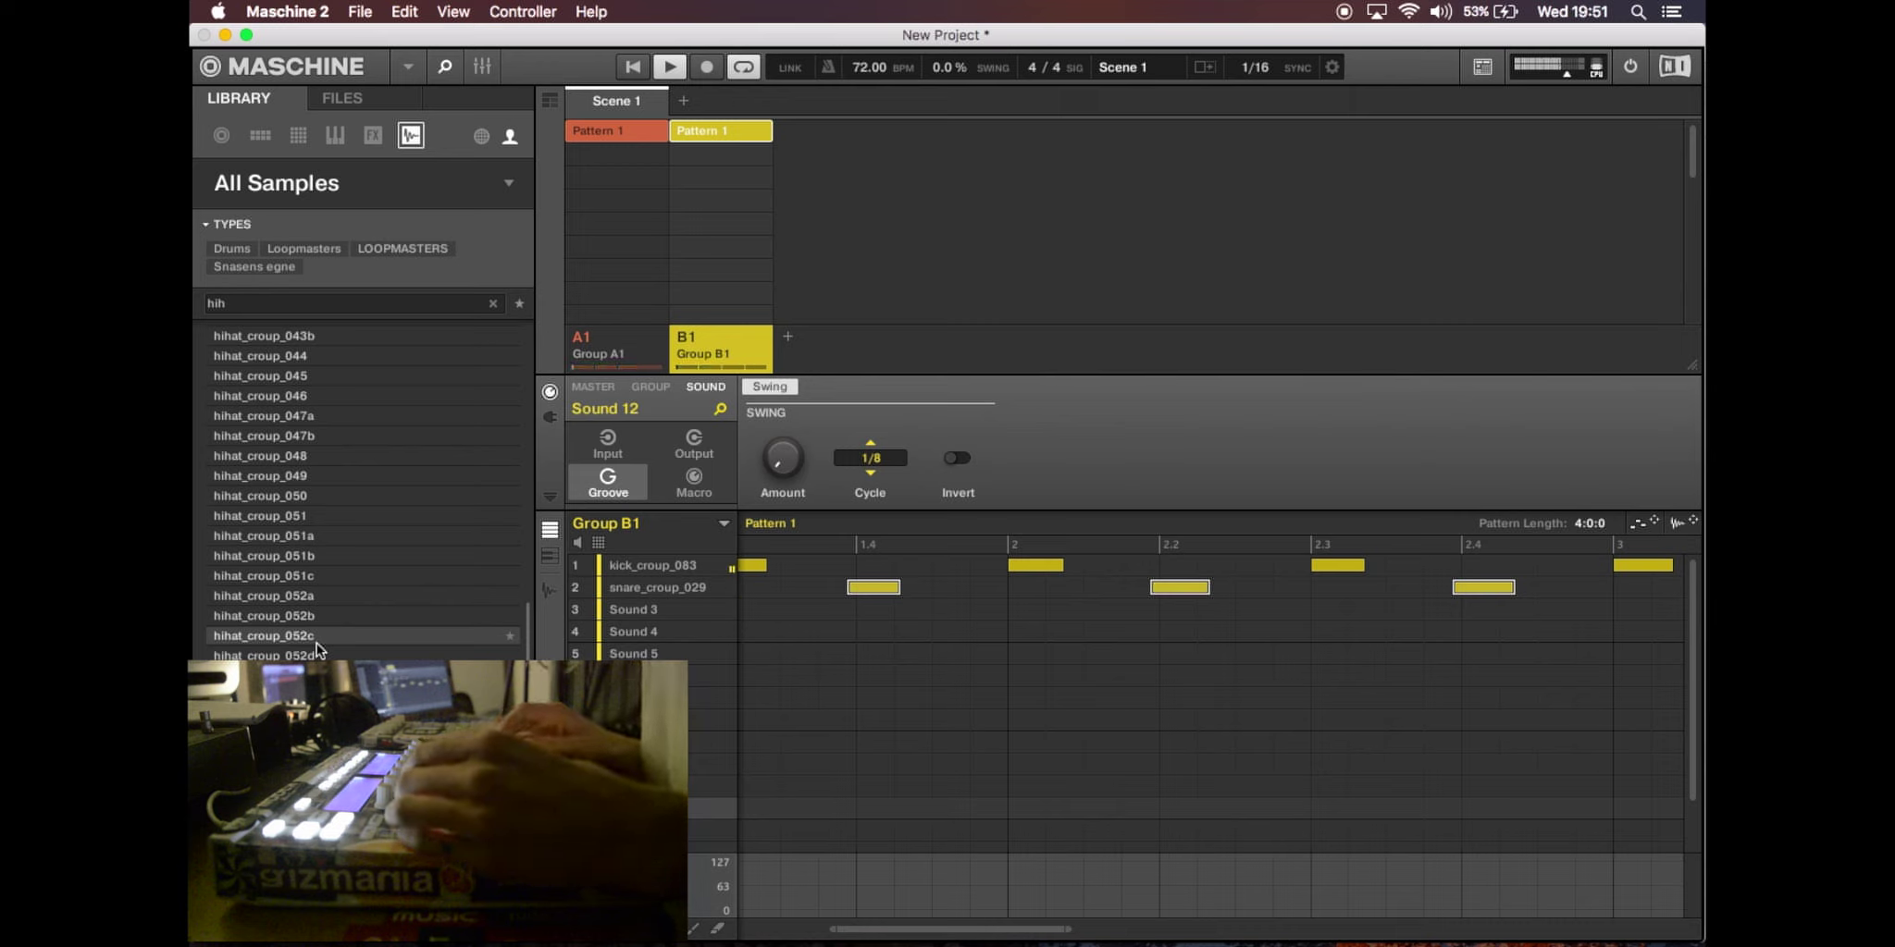
scroll(316, 642, "down", 3)
scroll(317, 643, "down", 2)
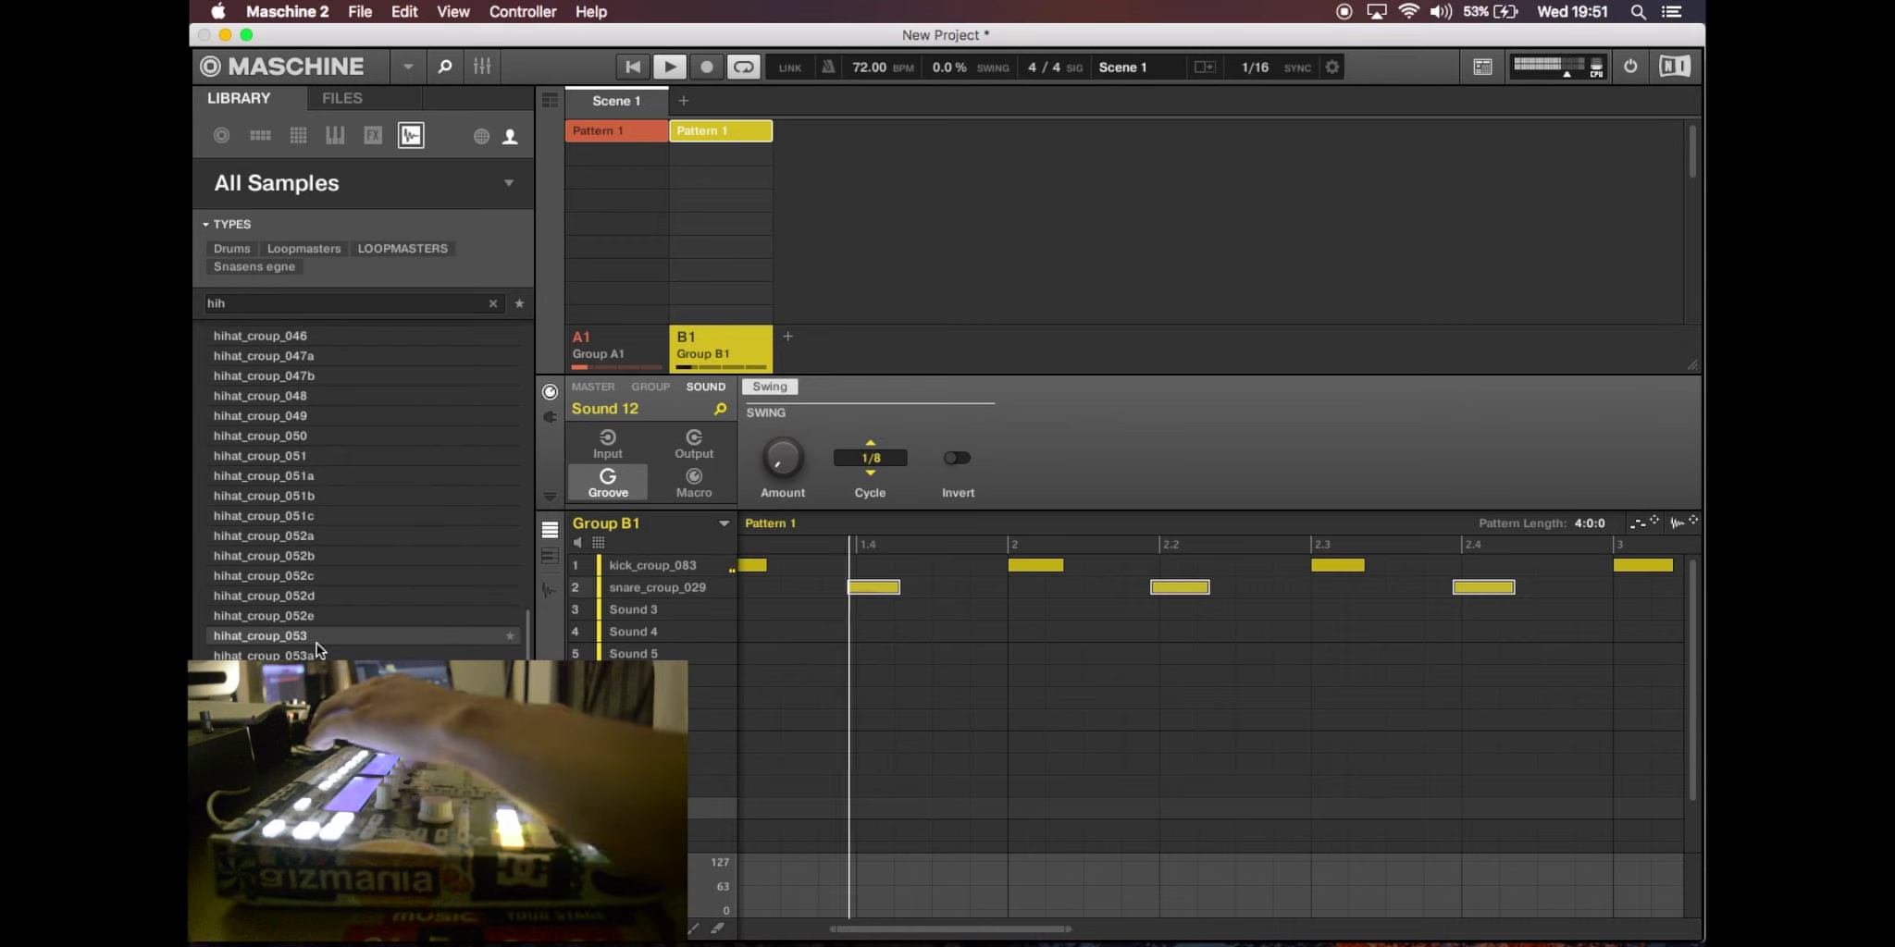
scroll(316, 642, "down", 1)
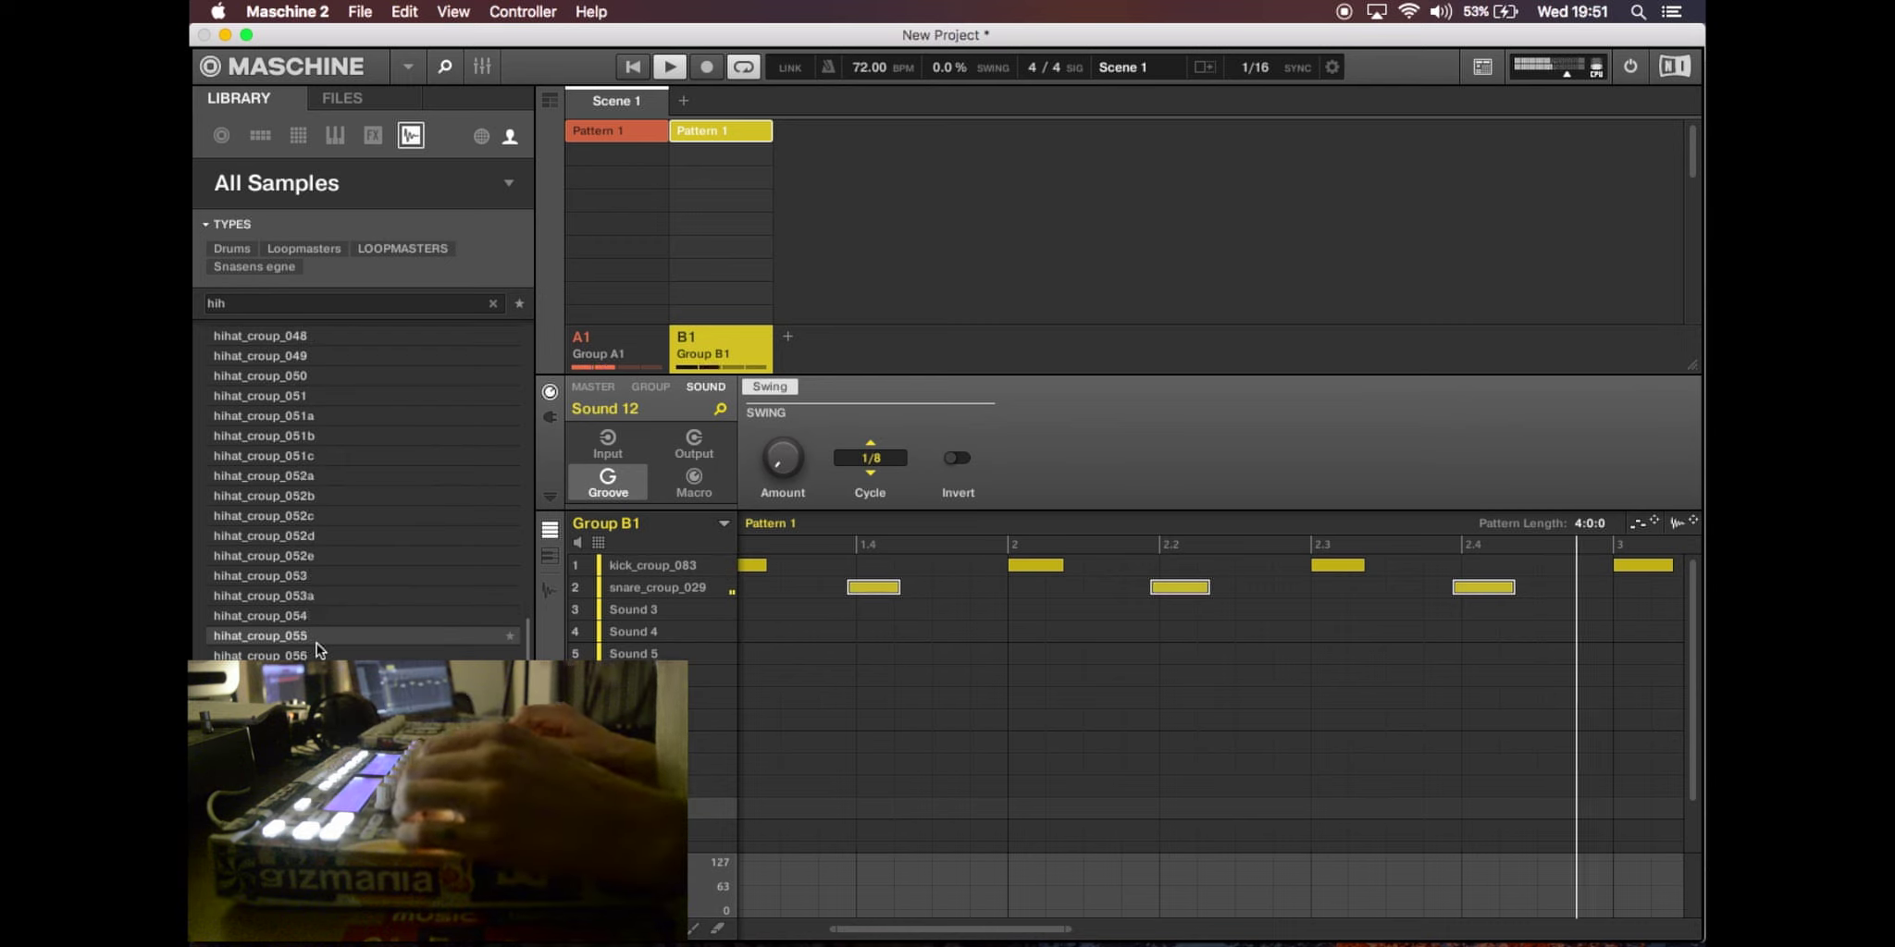
scroll(316, 642, "down", 2)
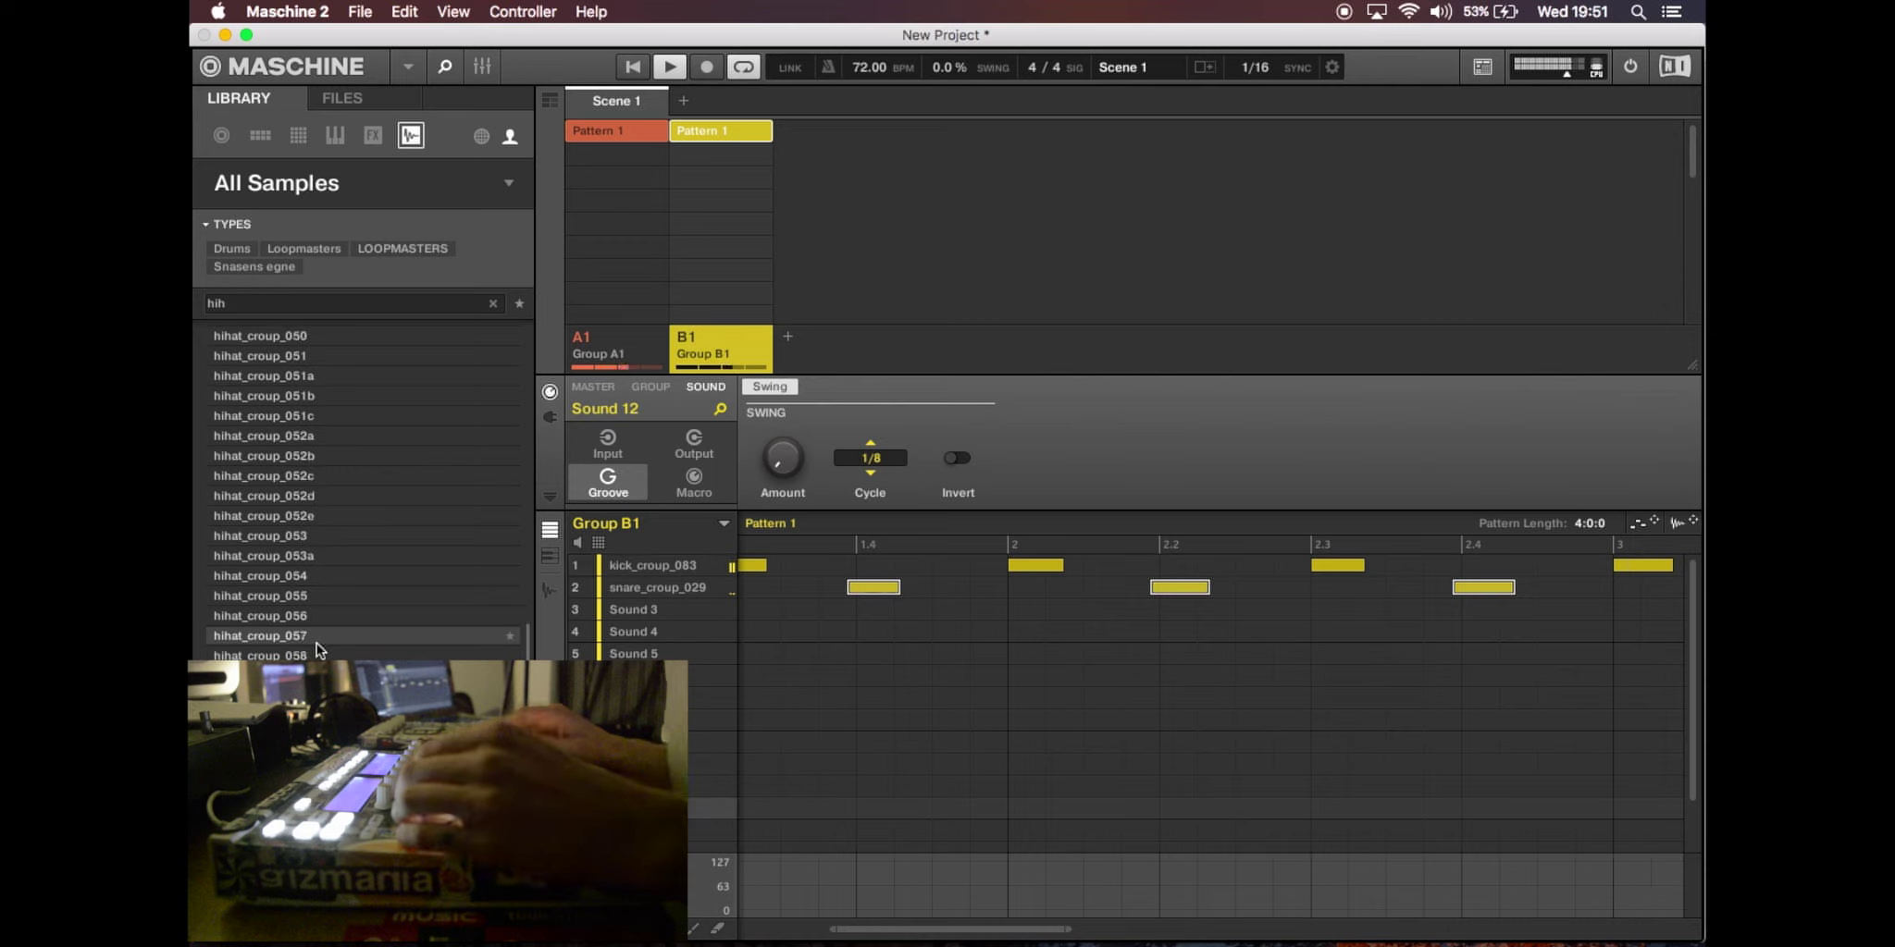
scroll(317, 642, "down", 2)
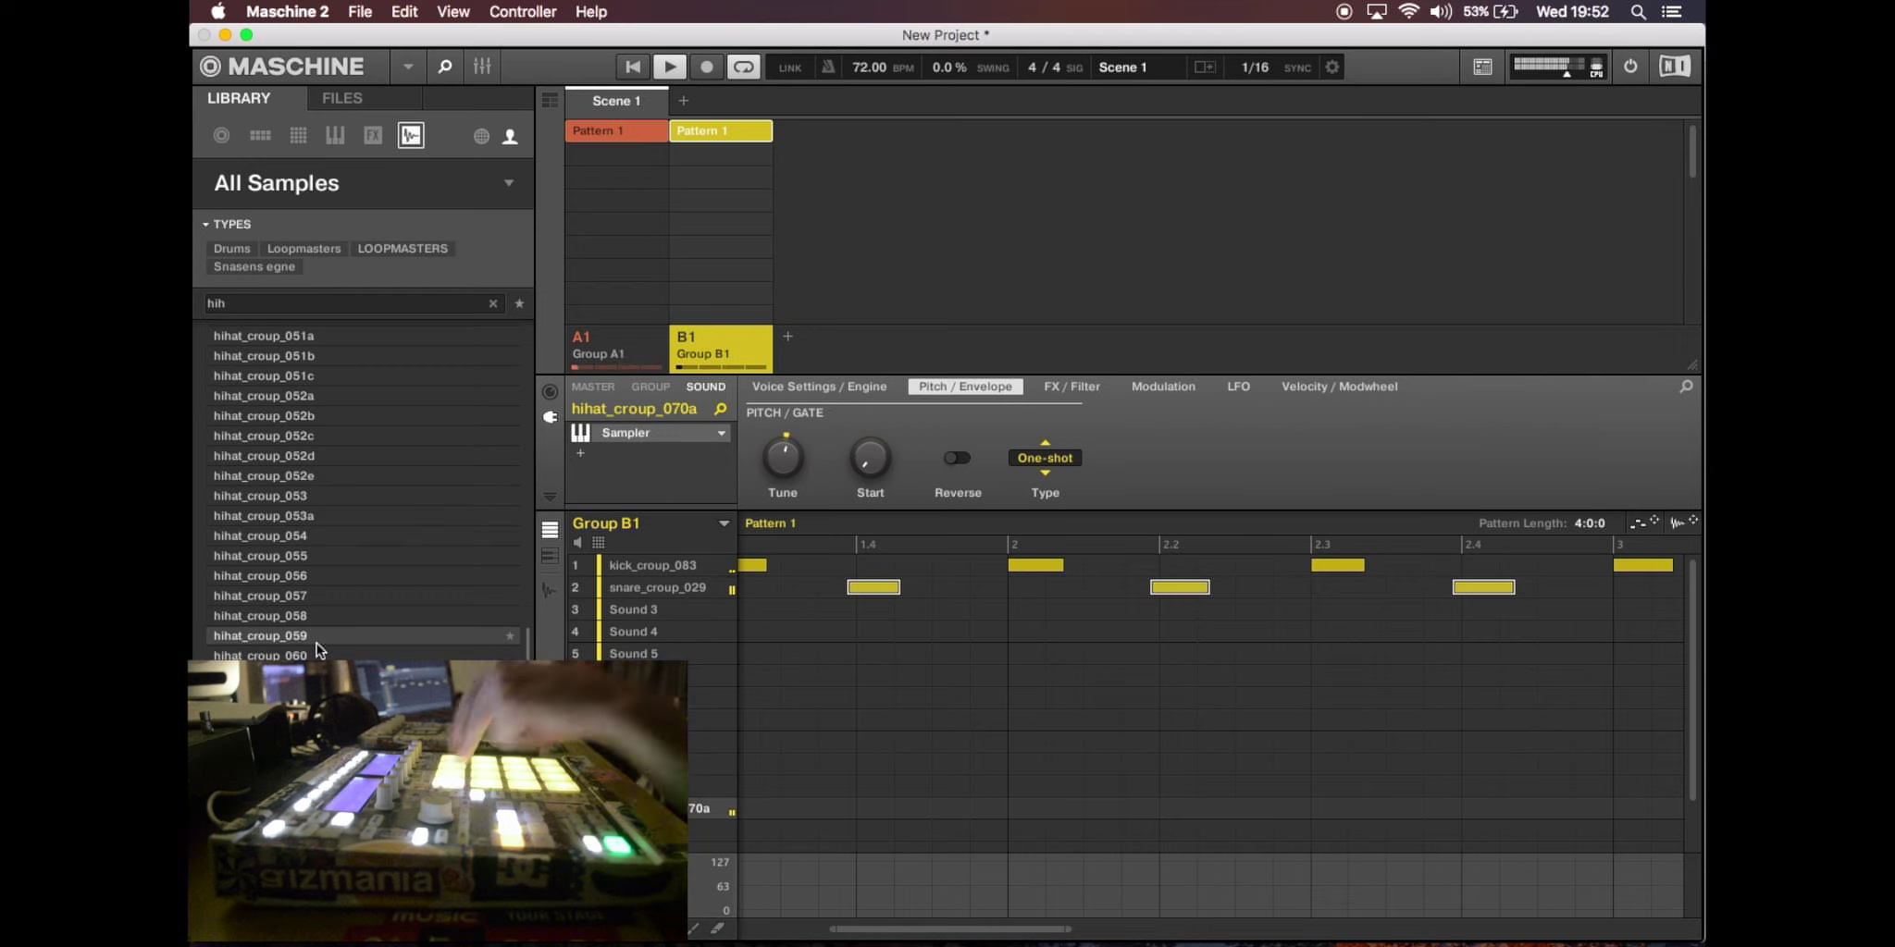
- Start playback and examine the low-pass filter settings of both Jazz Guitar sounds in Group A1
key("space")
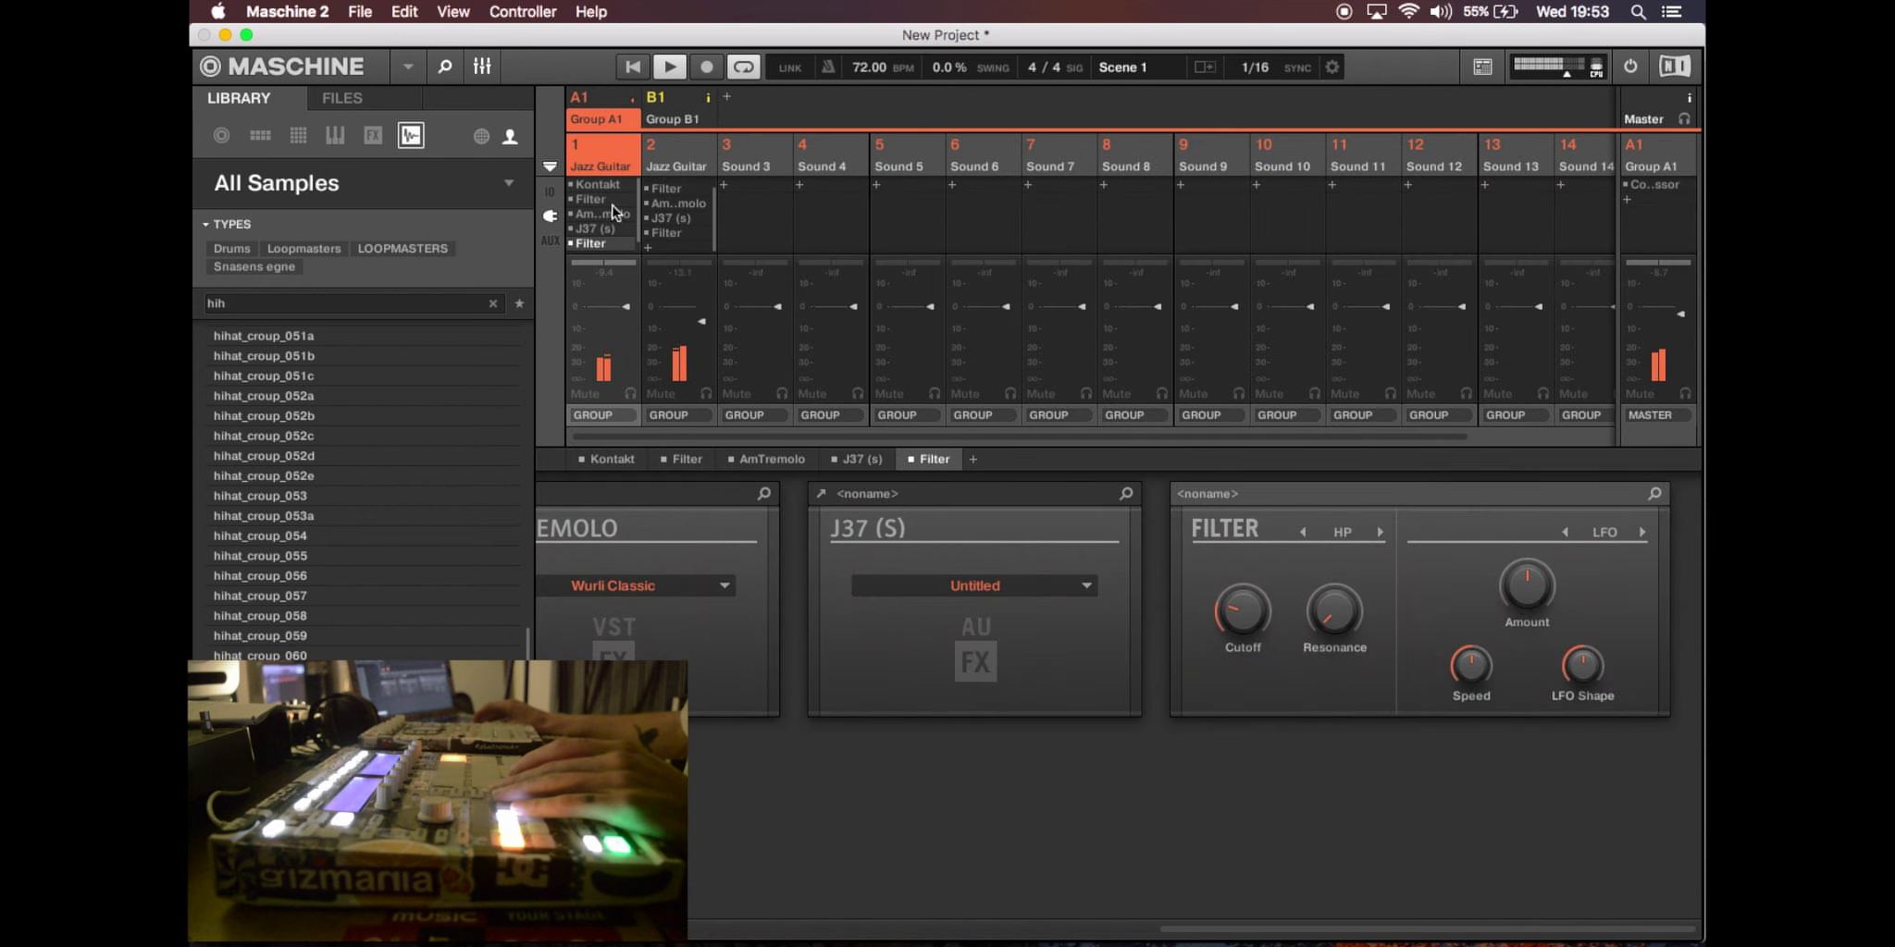
left_click(600, 198)
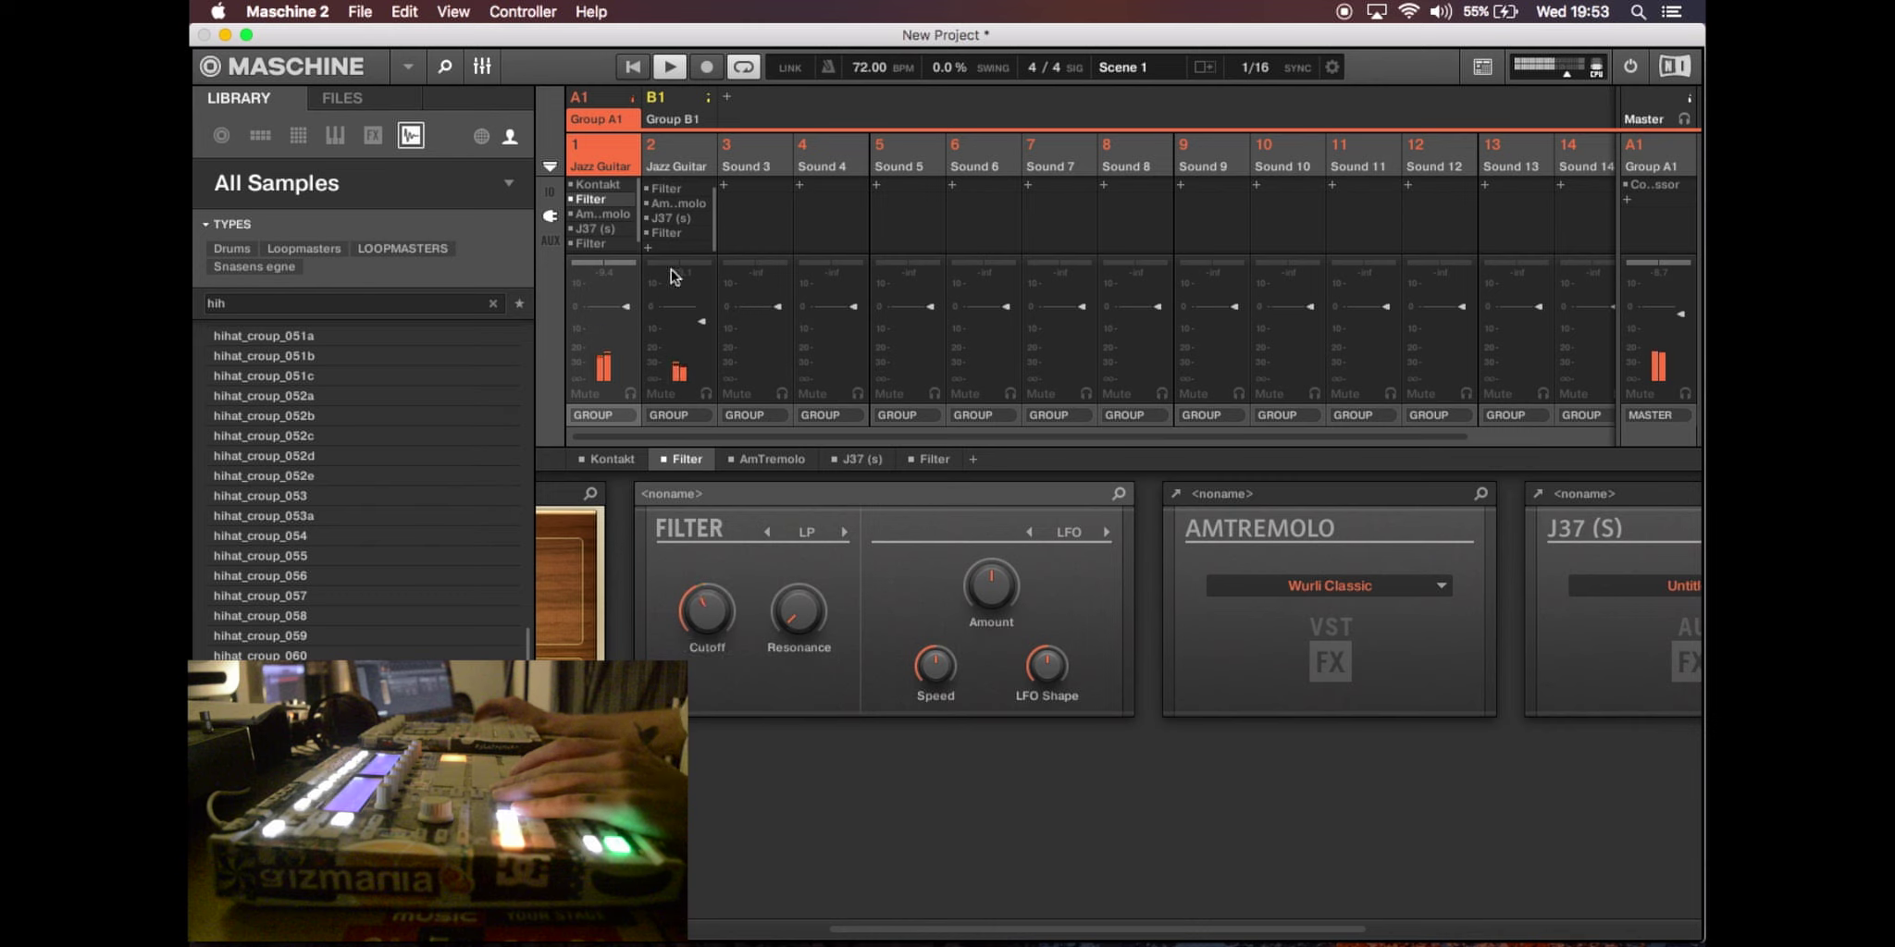
left_click(674, 189)
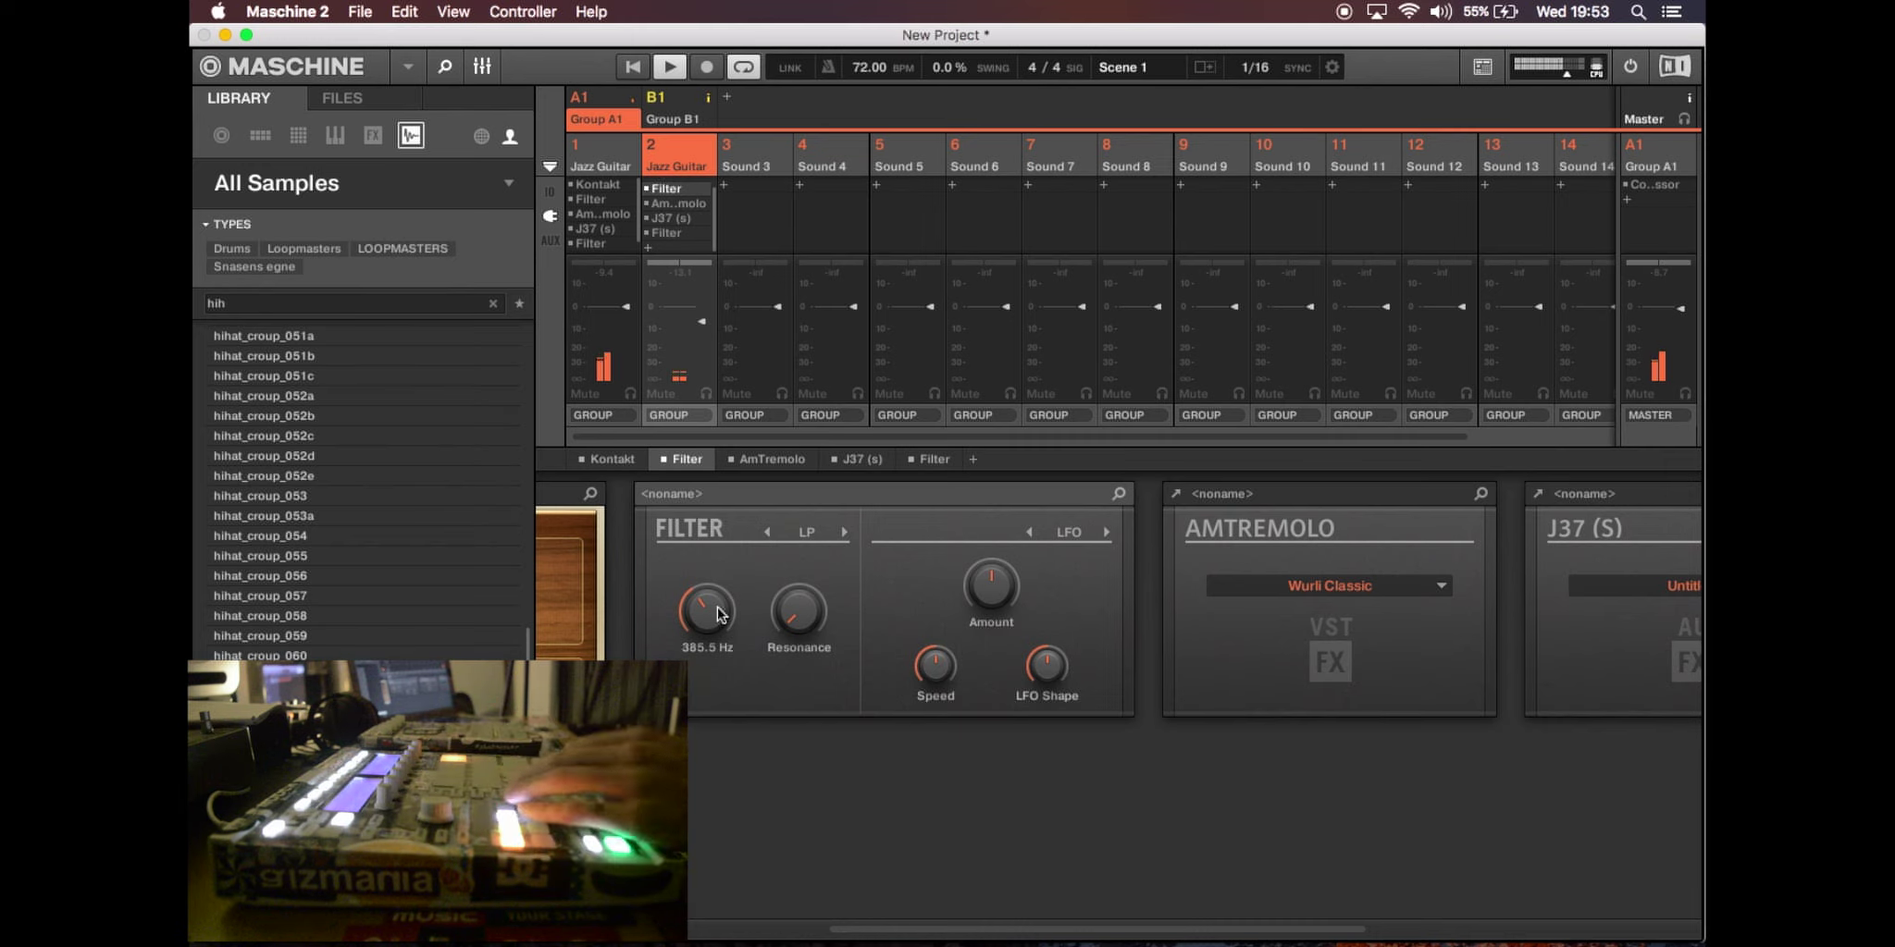
- Load the user sound E-Piano lofi onto Sound 3 of Group A1 and open its EQ
left_click(334, 136)
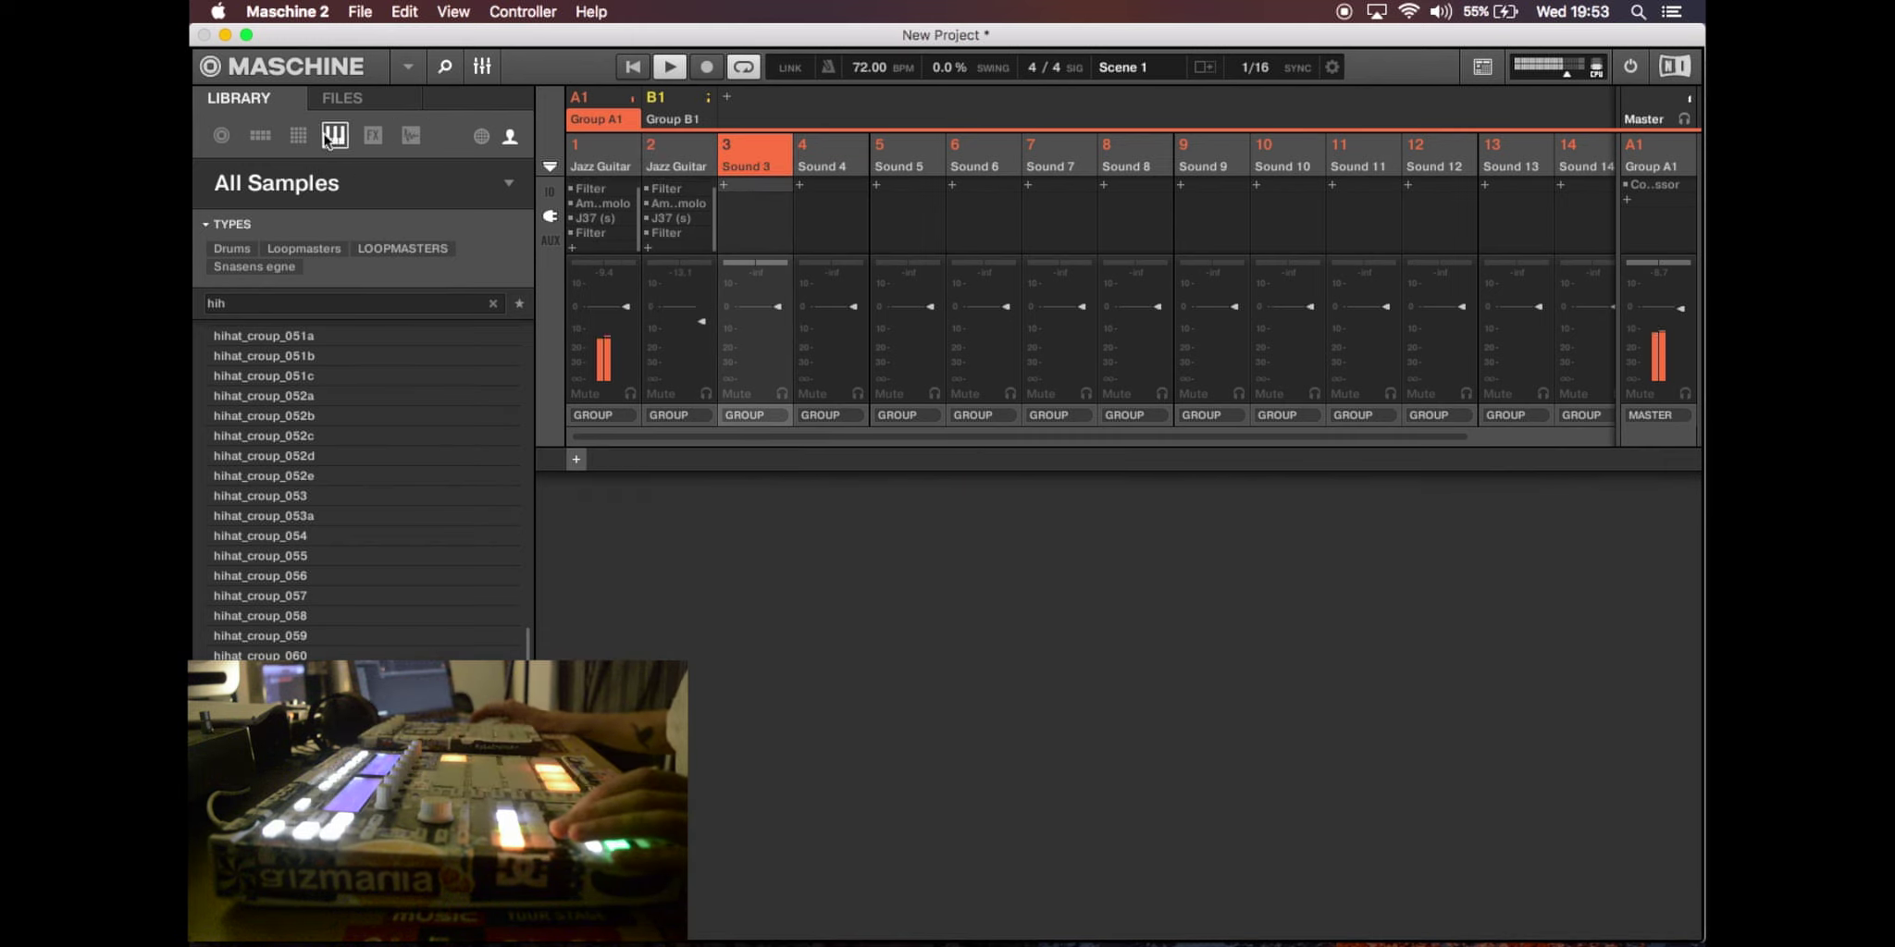
left_click(297, 136)
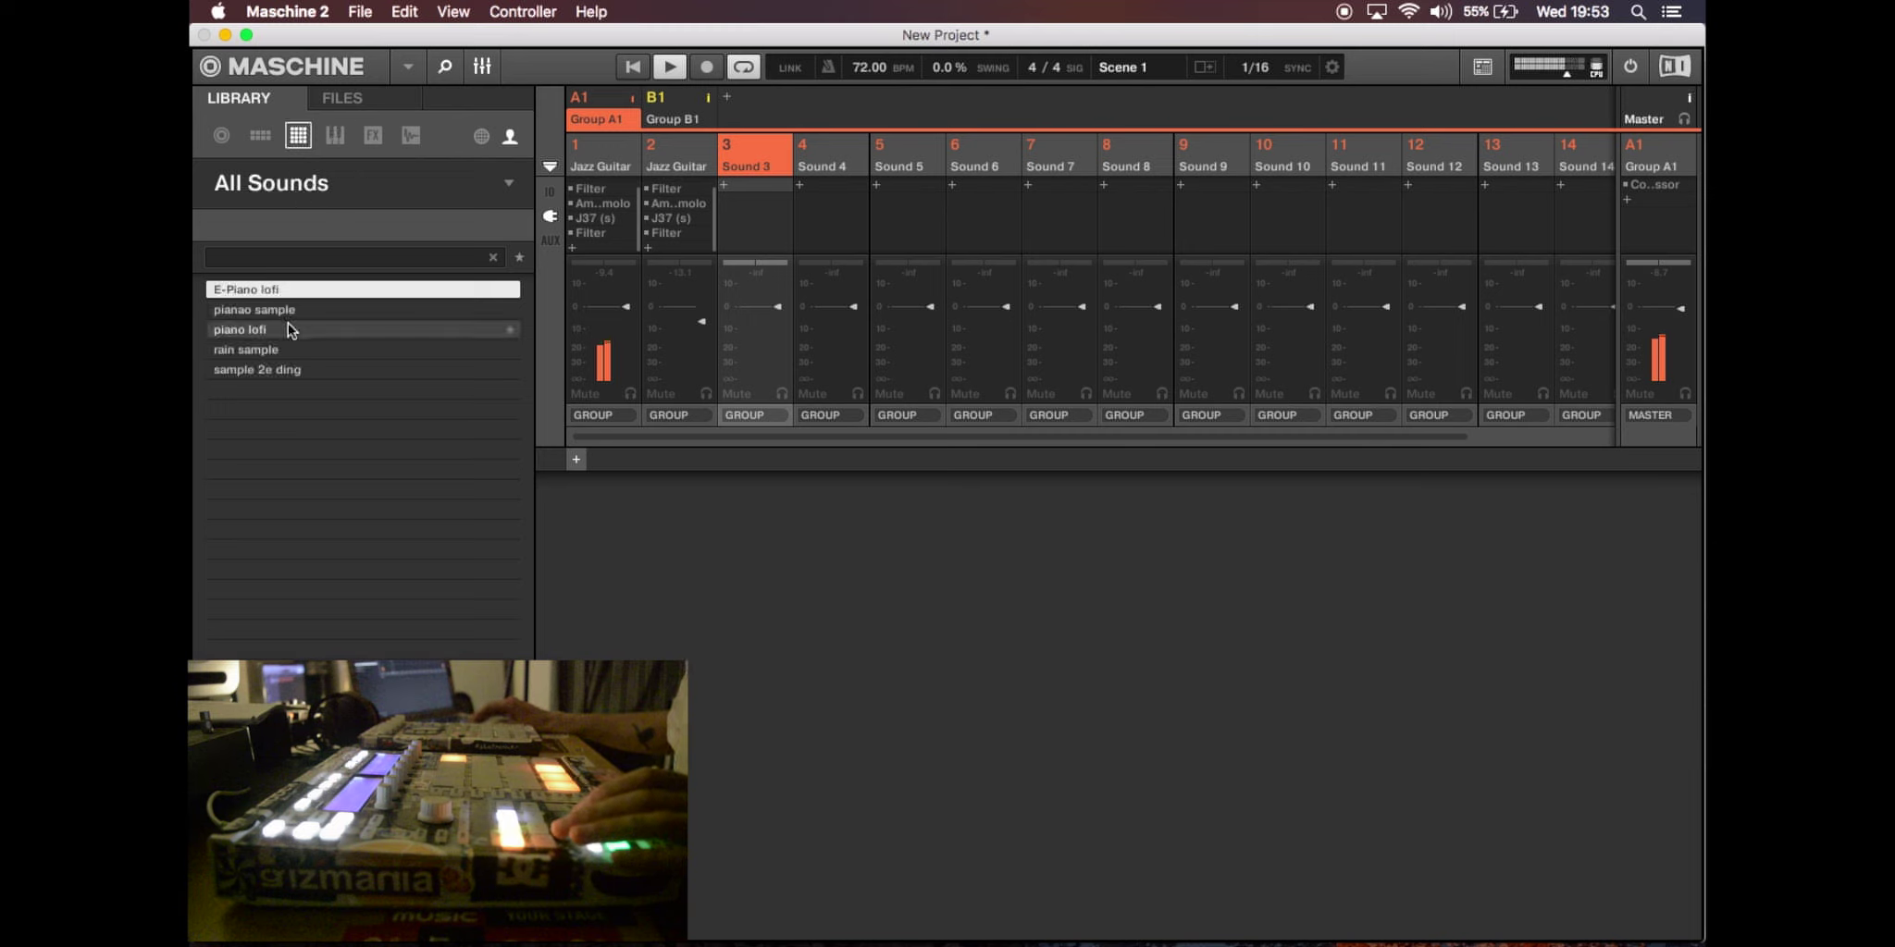
double_click(289, 290)
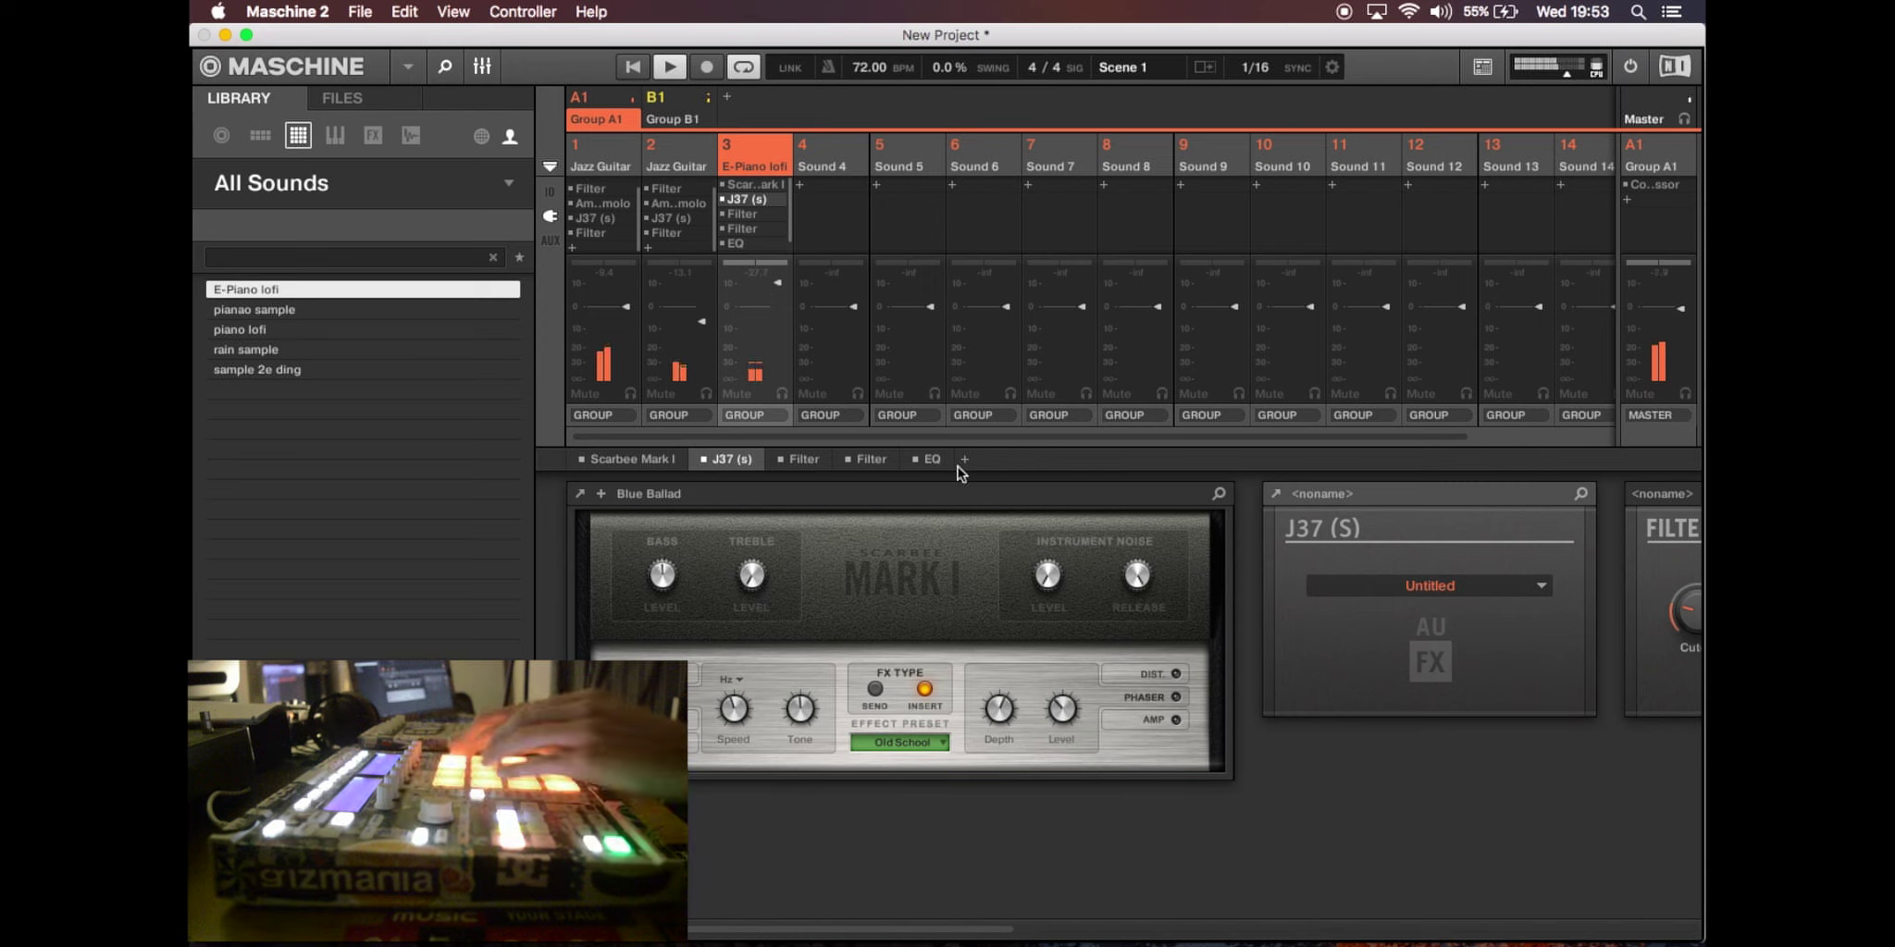
left_click(759, 244)
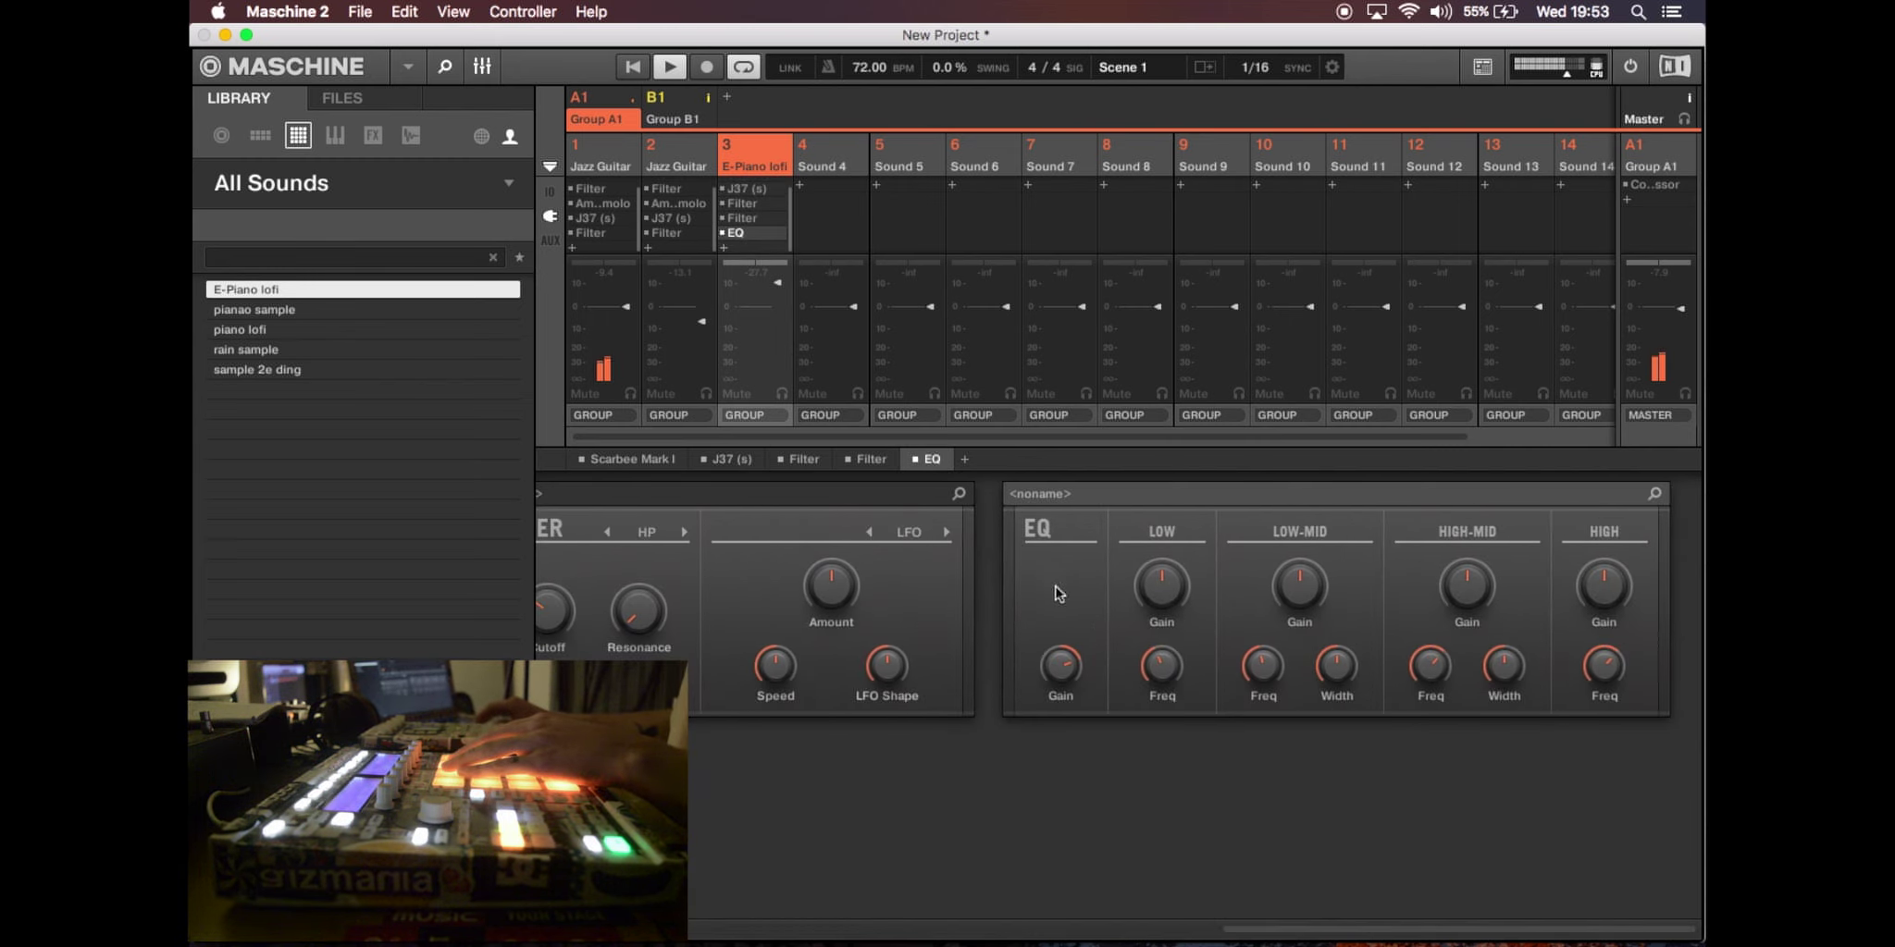
mouse_move(1067, 665)
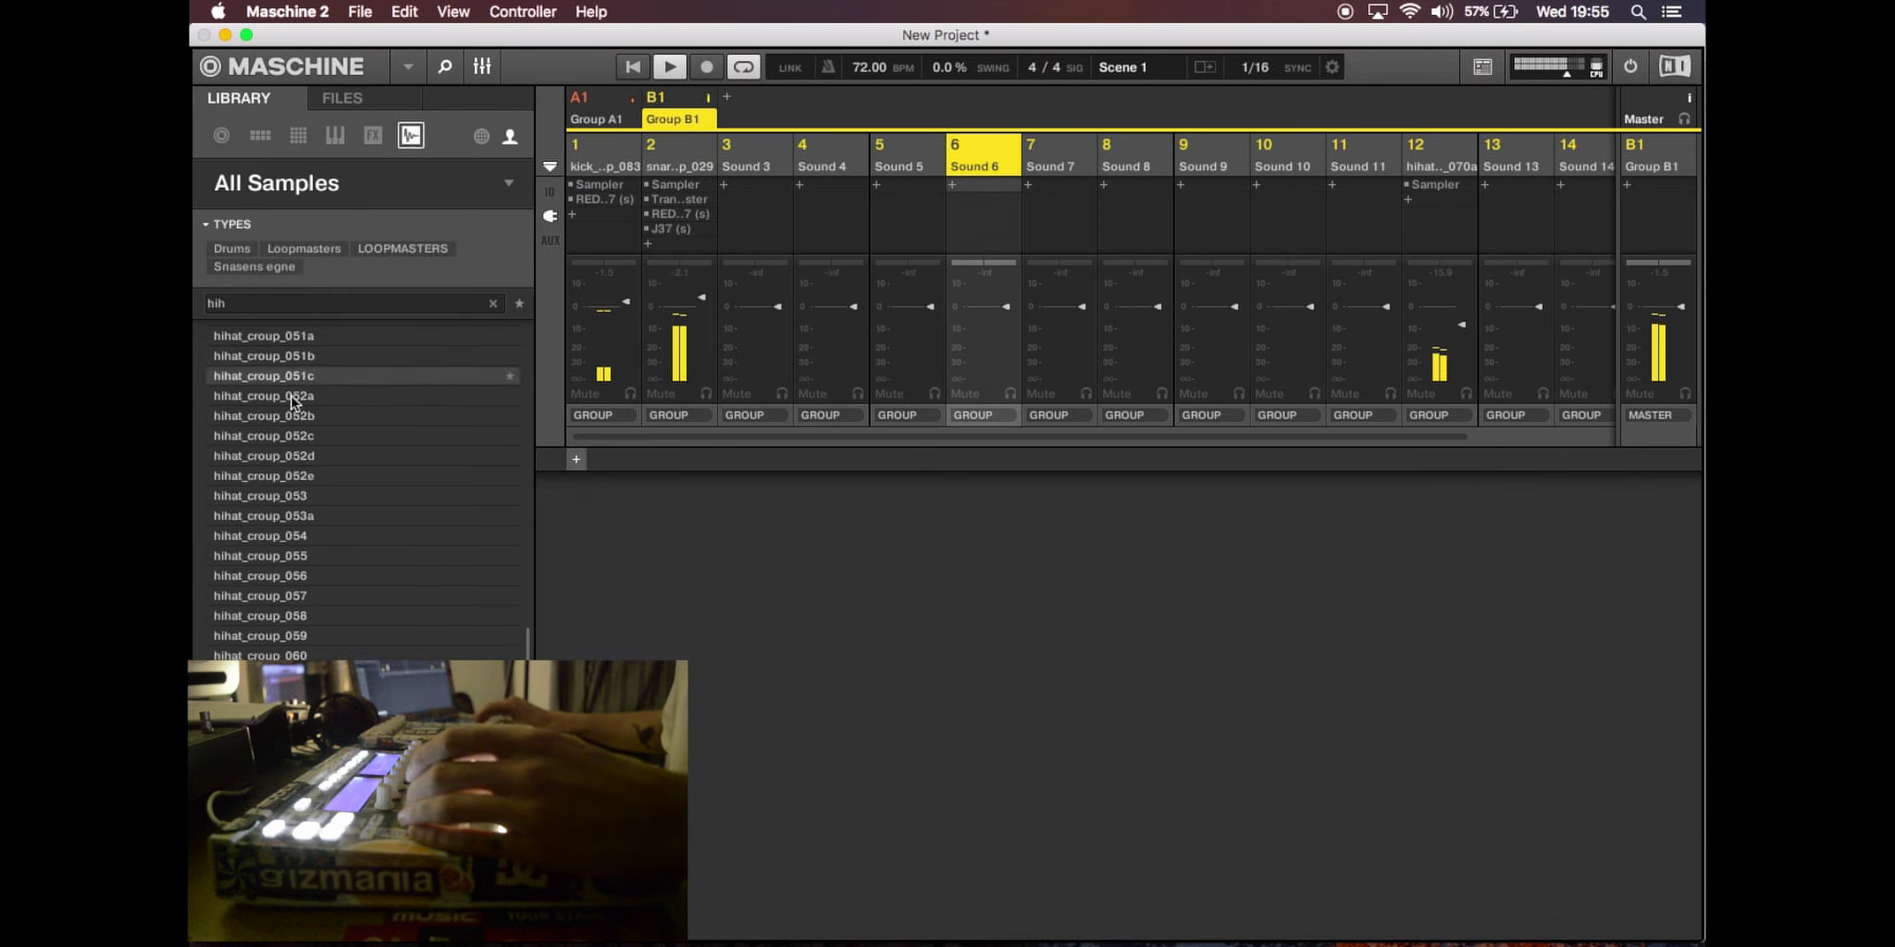
- Limit the samples to Drumkit [Brenky], search for "s" and load Snare-03 onto Sound 6 of Group B1
left_click(404, 198)
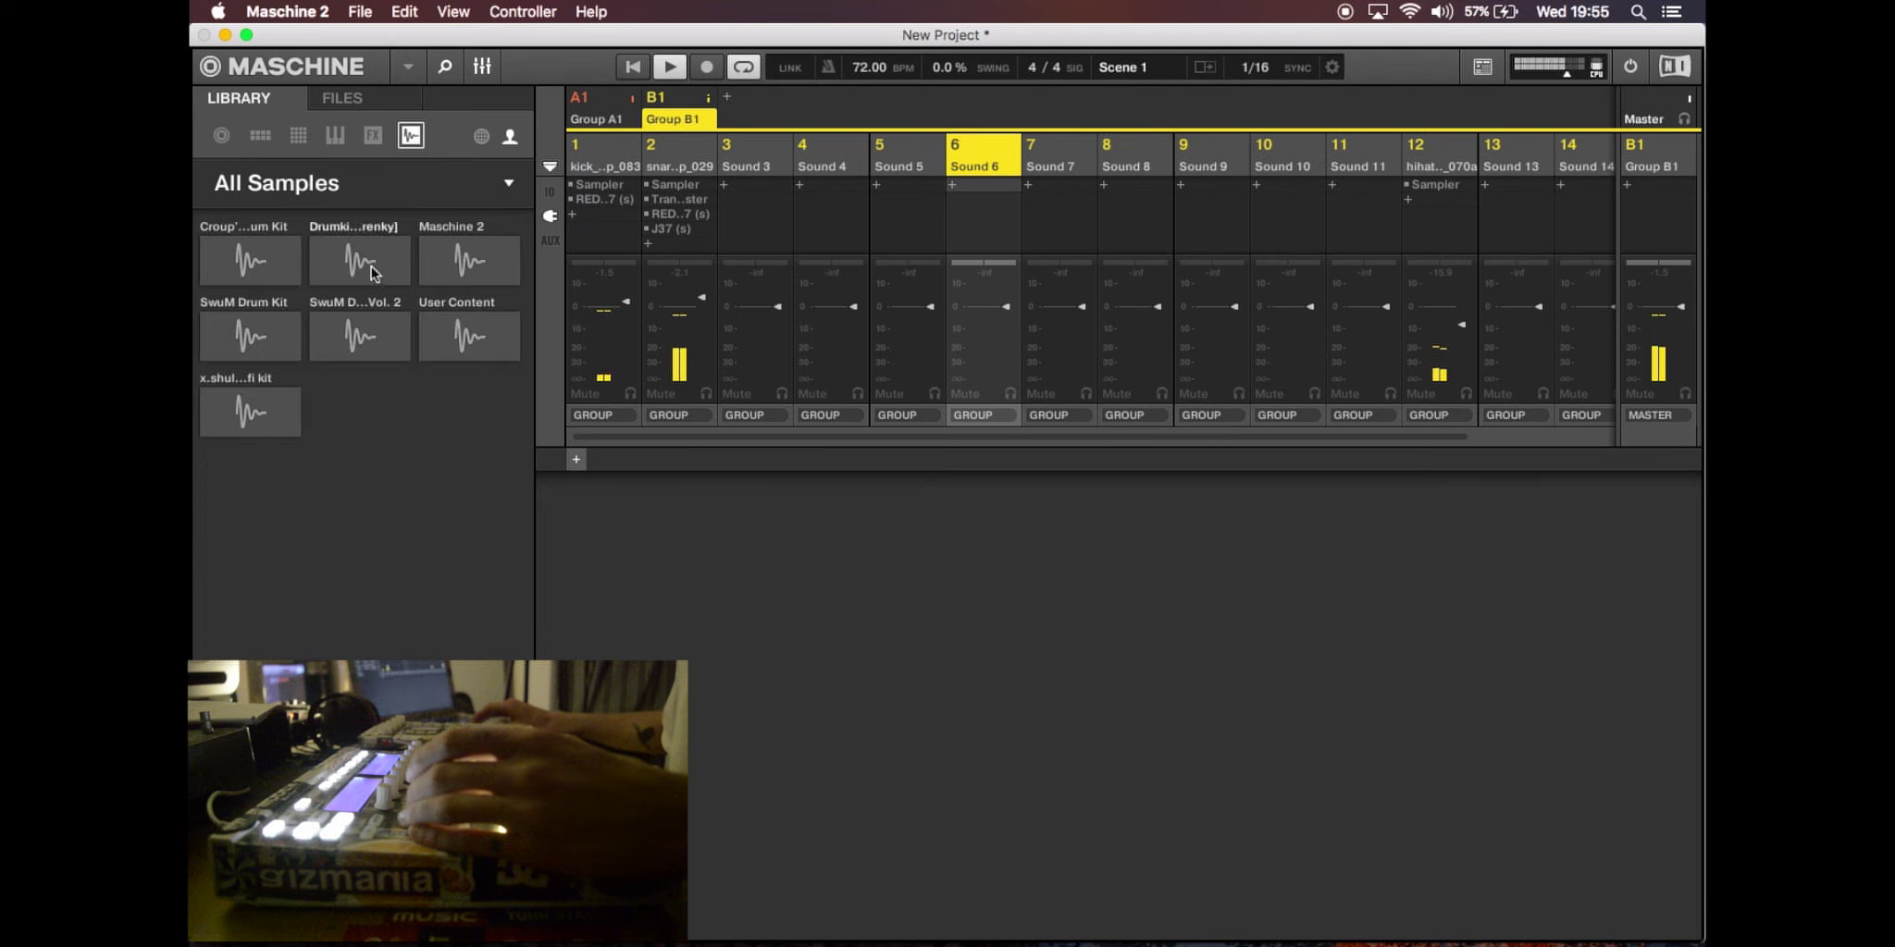
left_click(358, 259)
key("BackSpace")
key("BackSpace")
key("BackSpace")
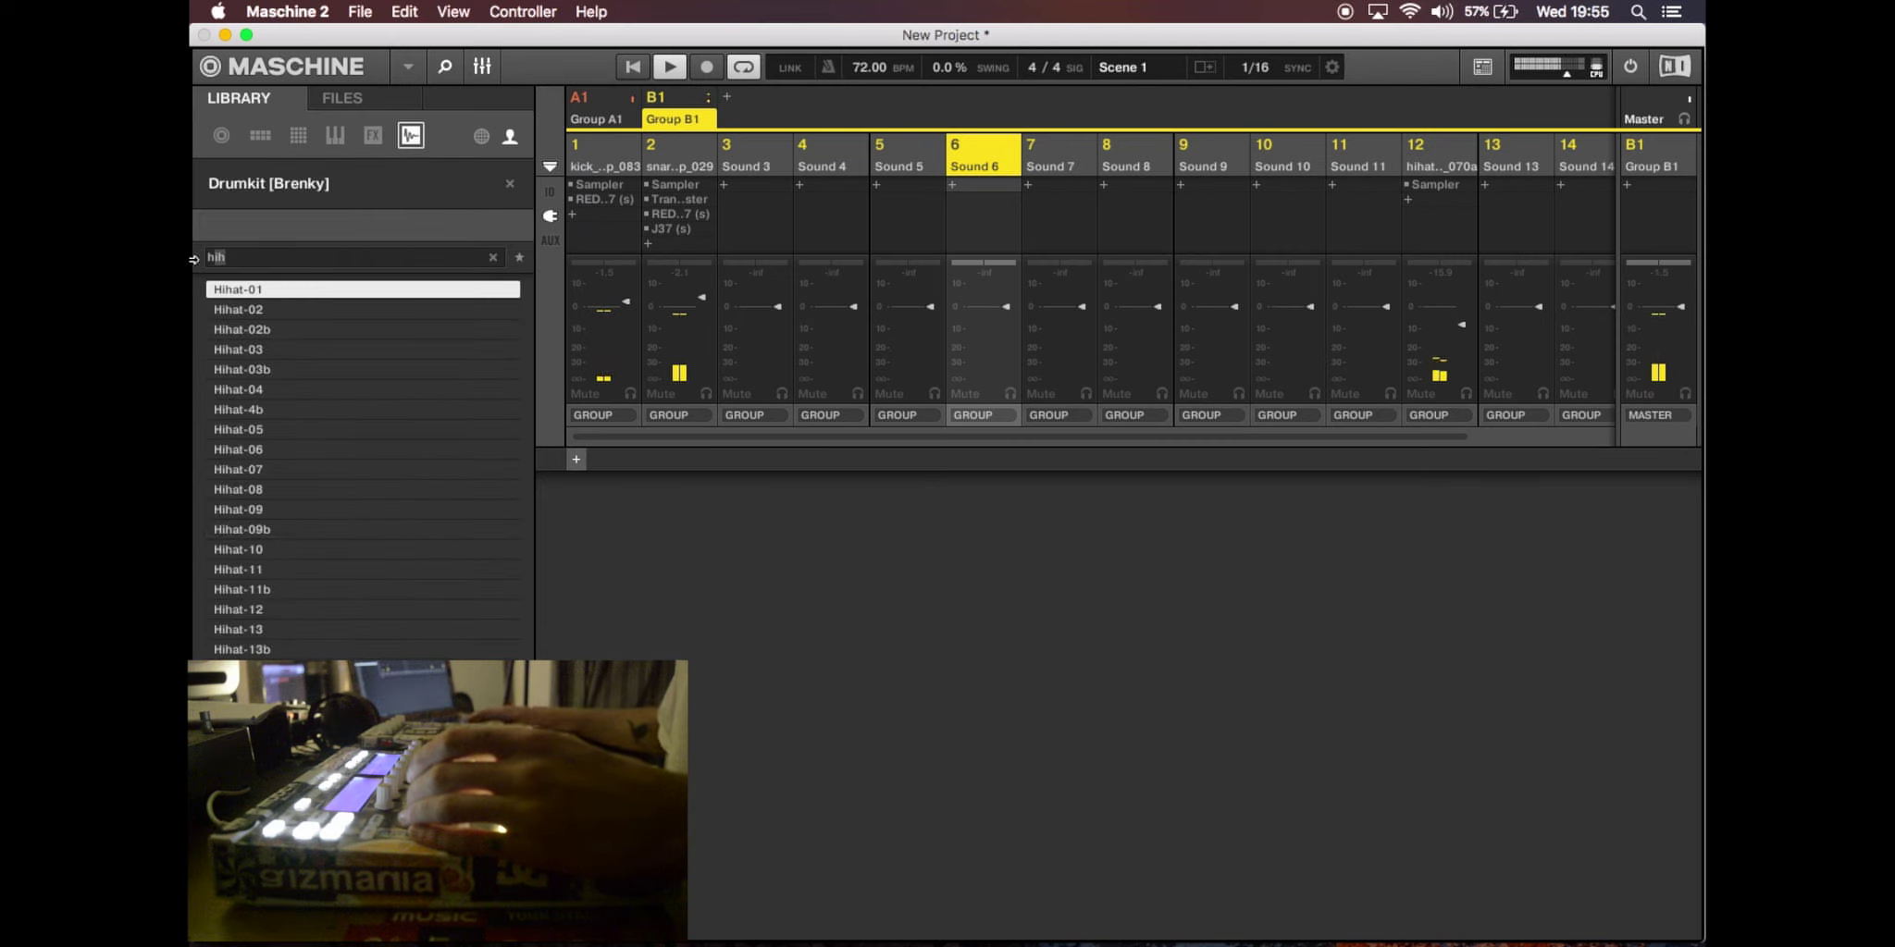
type("s")
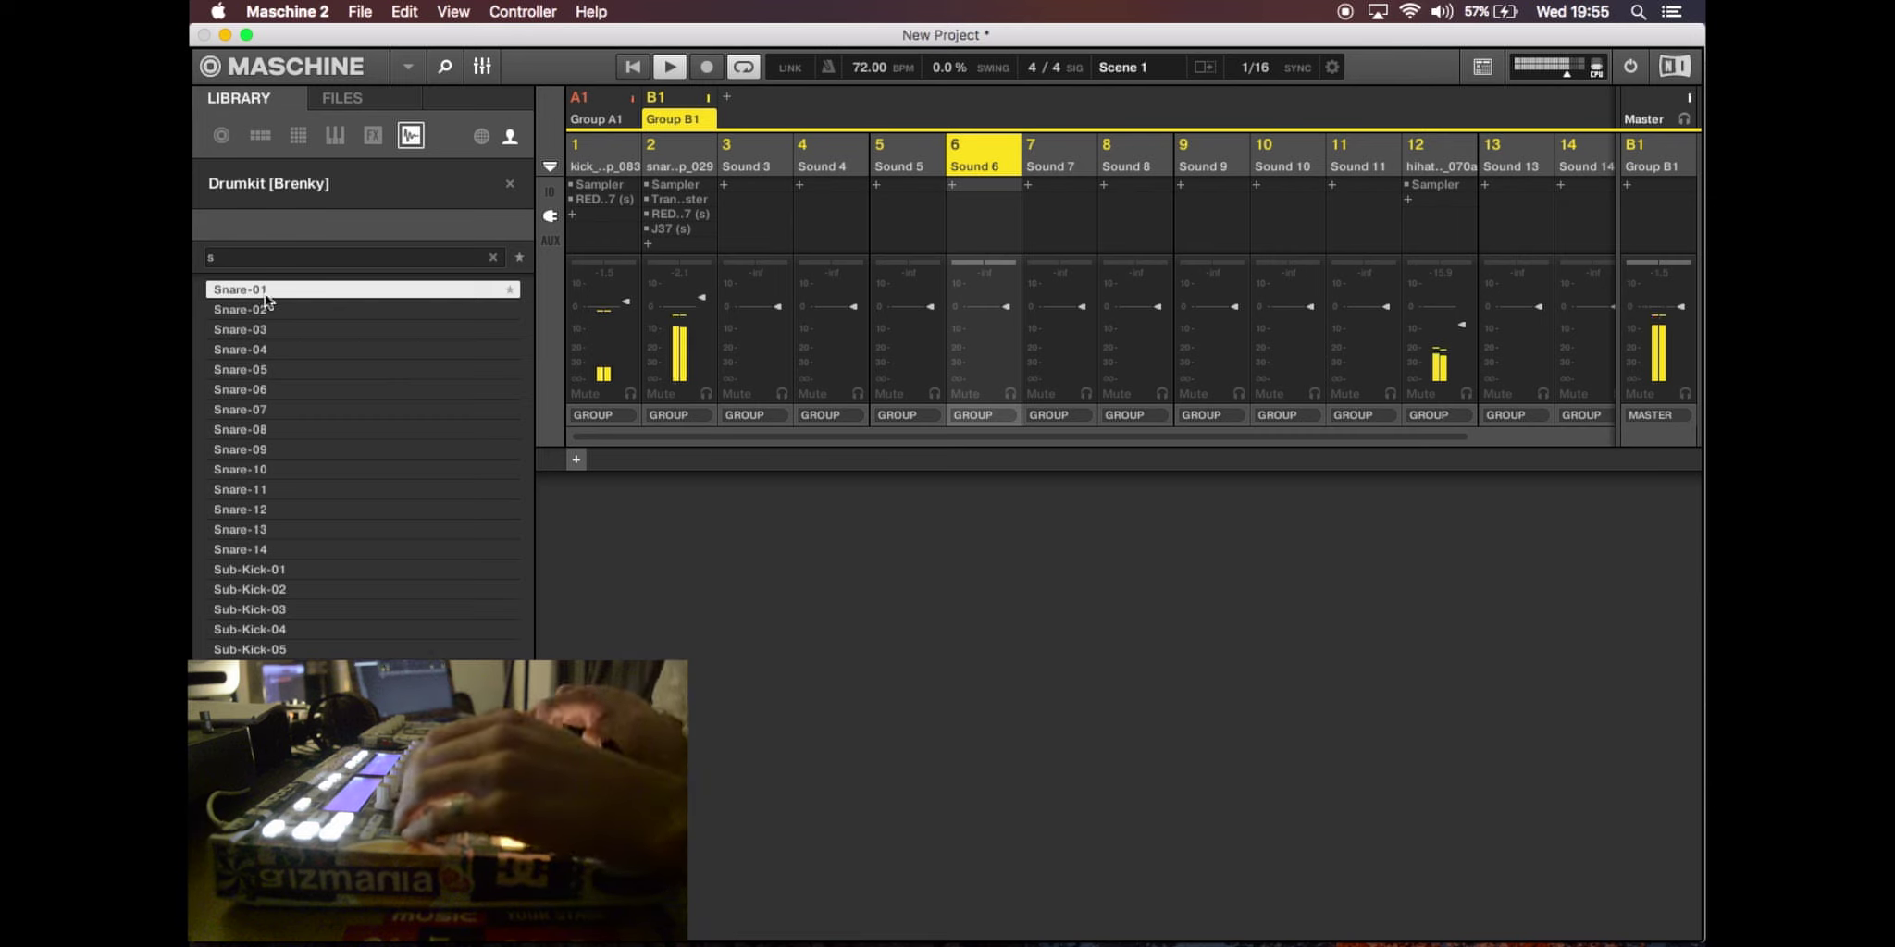
key("Down")
key("Down")
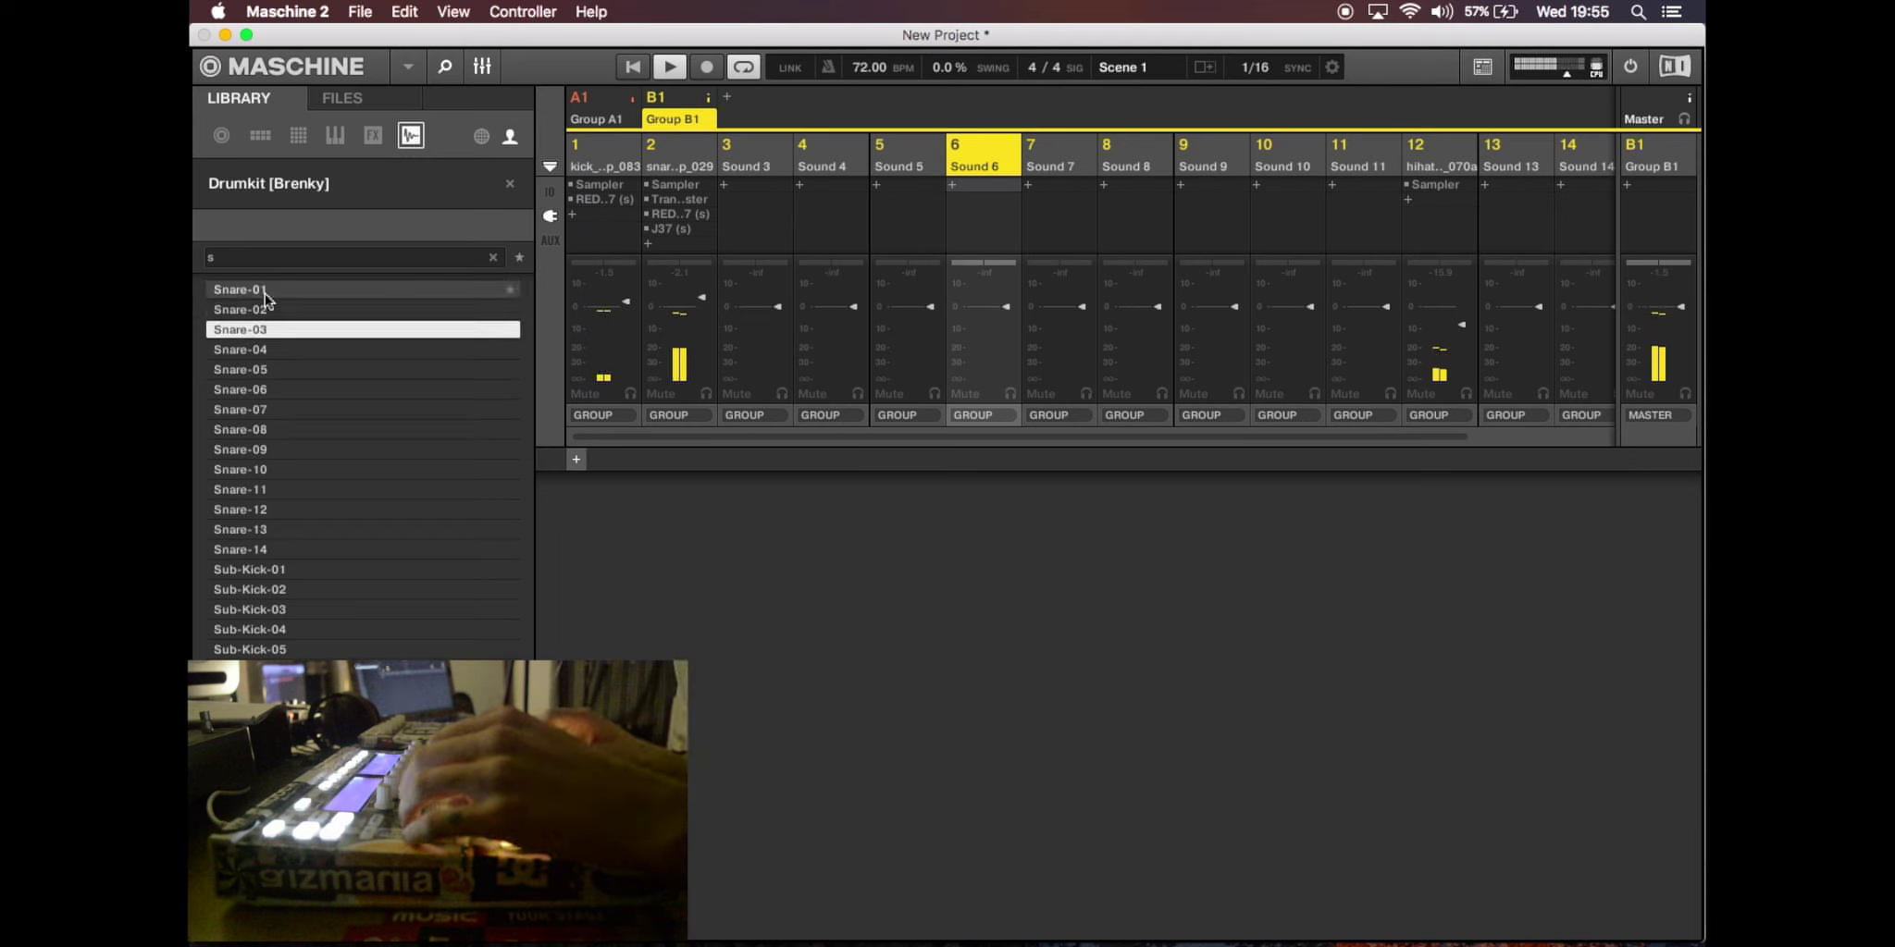
key("Return")
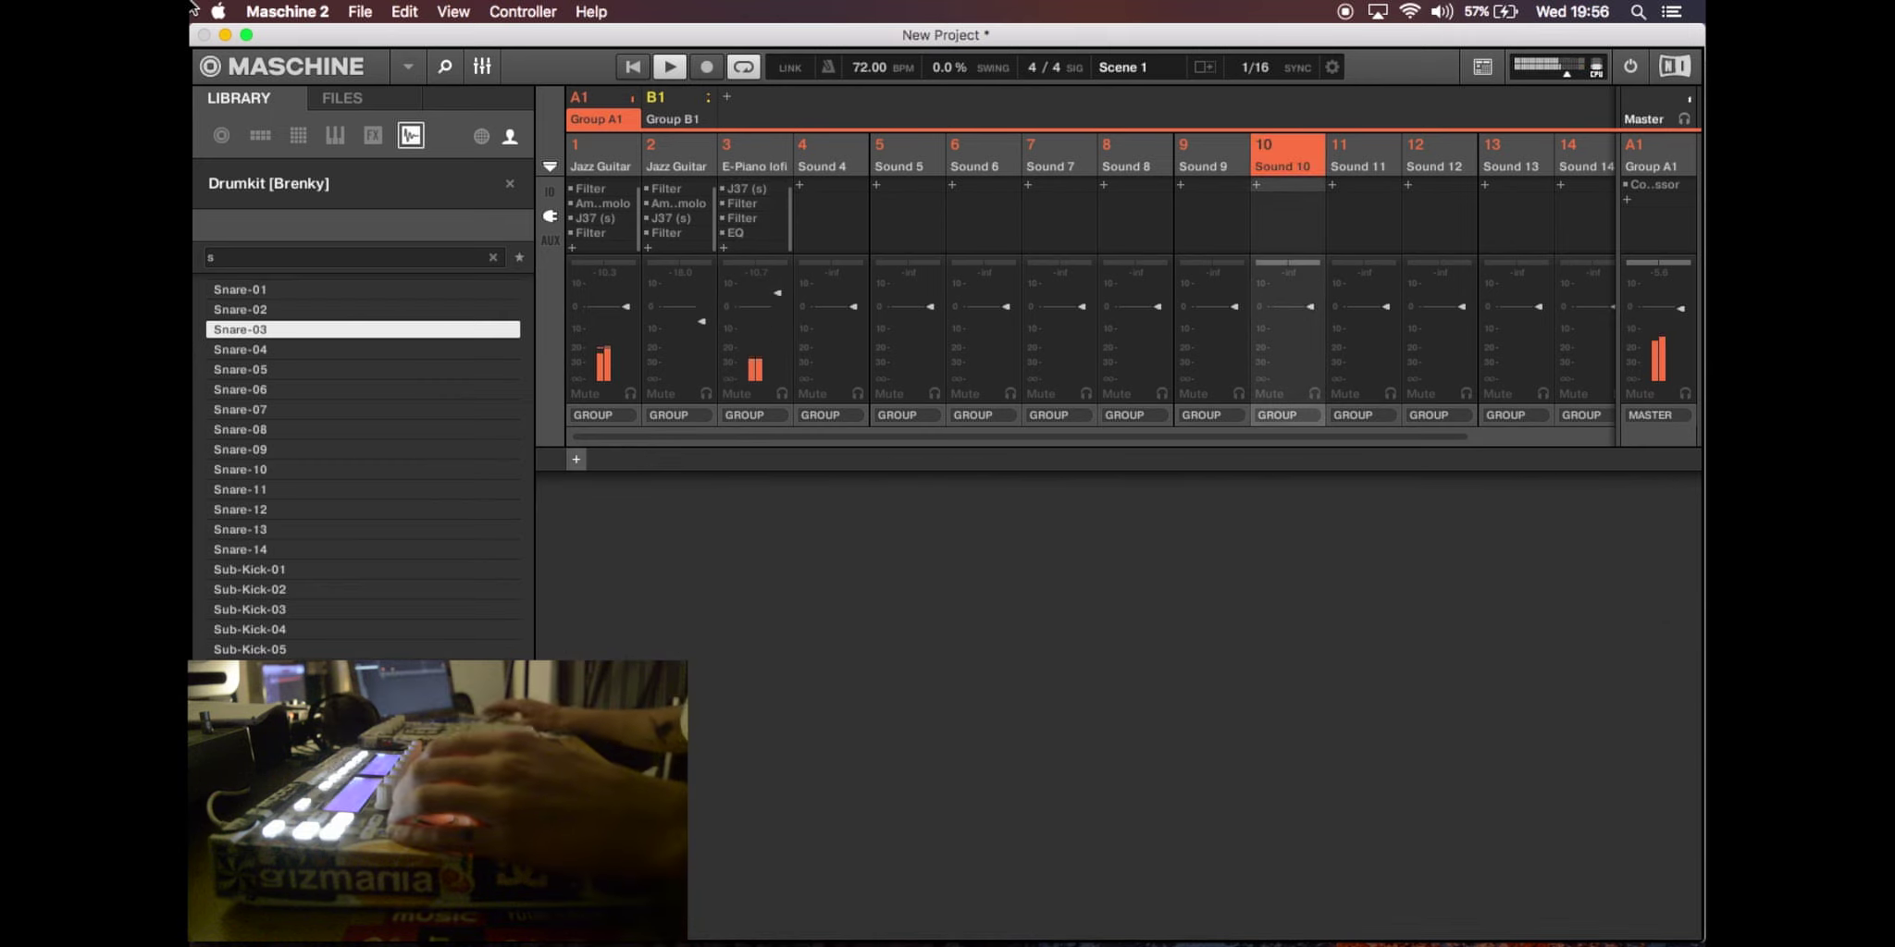
- List the factory Bass instruments with an empty search and load Apologize This onto Sound 10 of Group A1
left_click(298, 136)
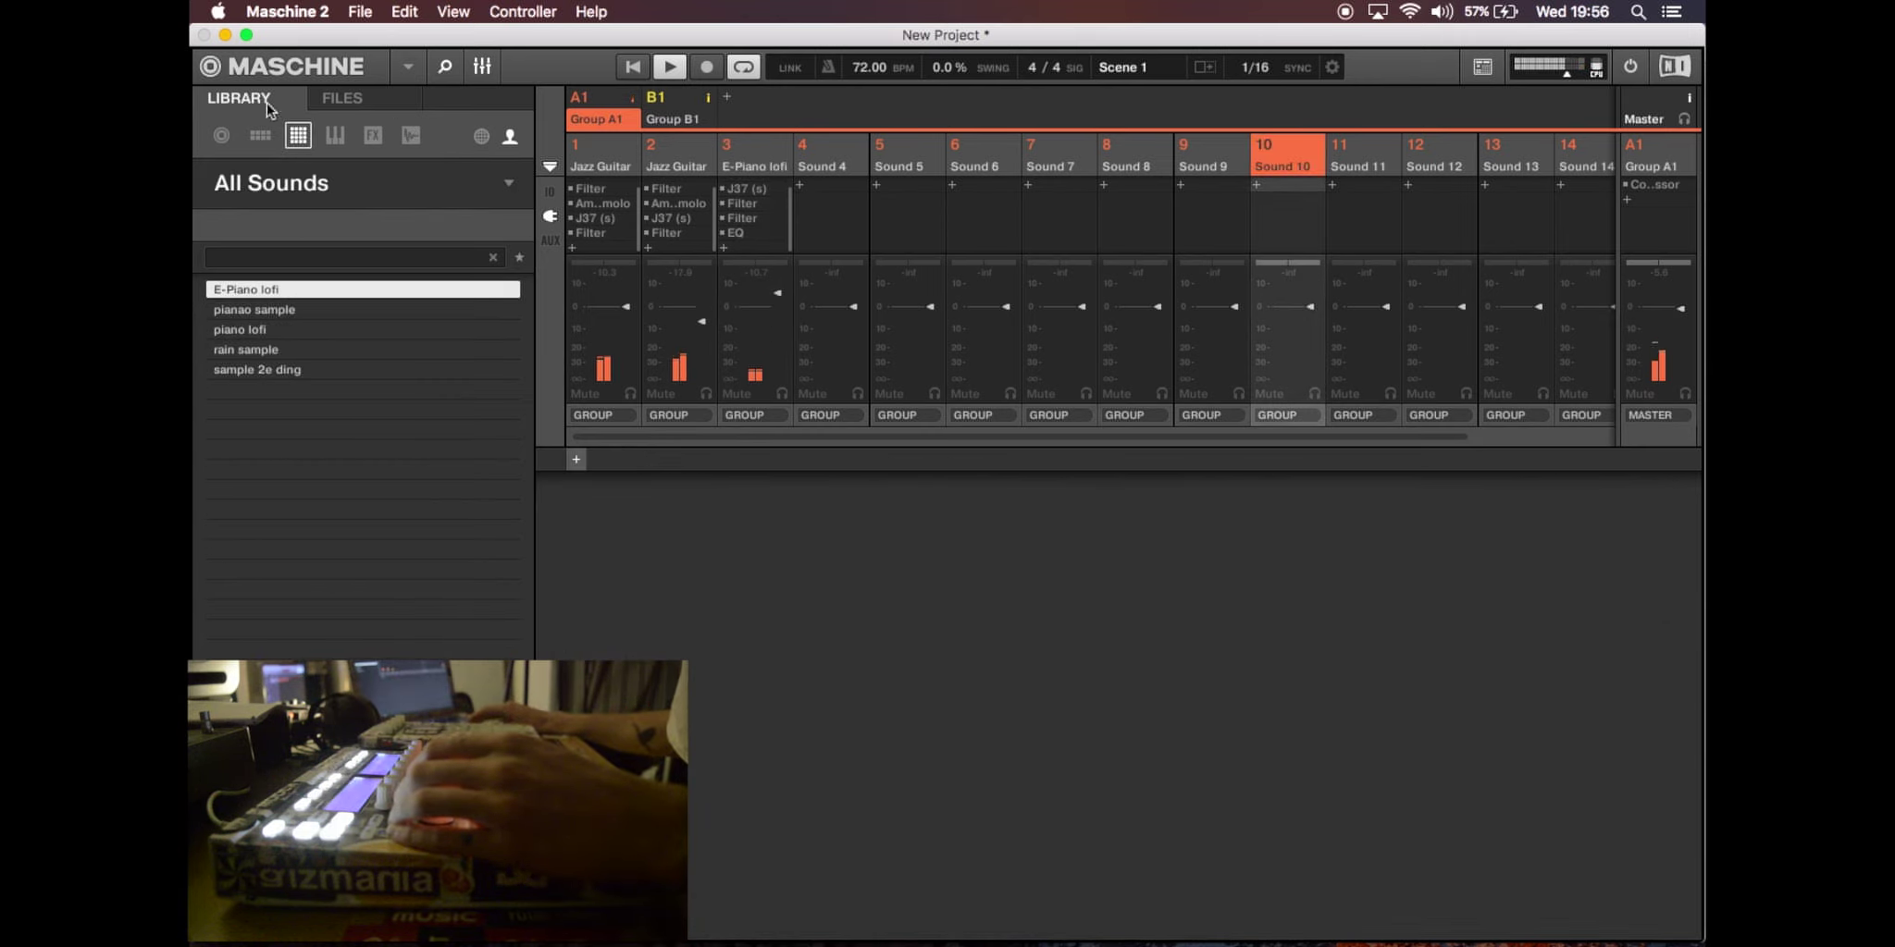
left_click(481, 136)
left_click(333, 136)
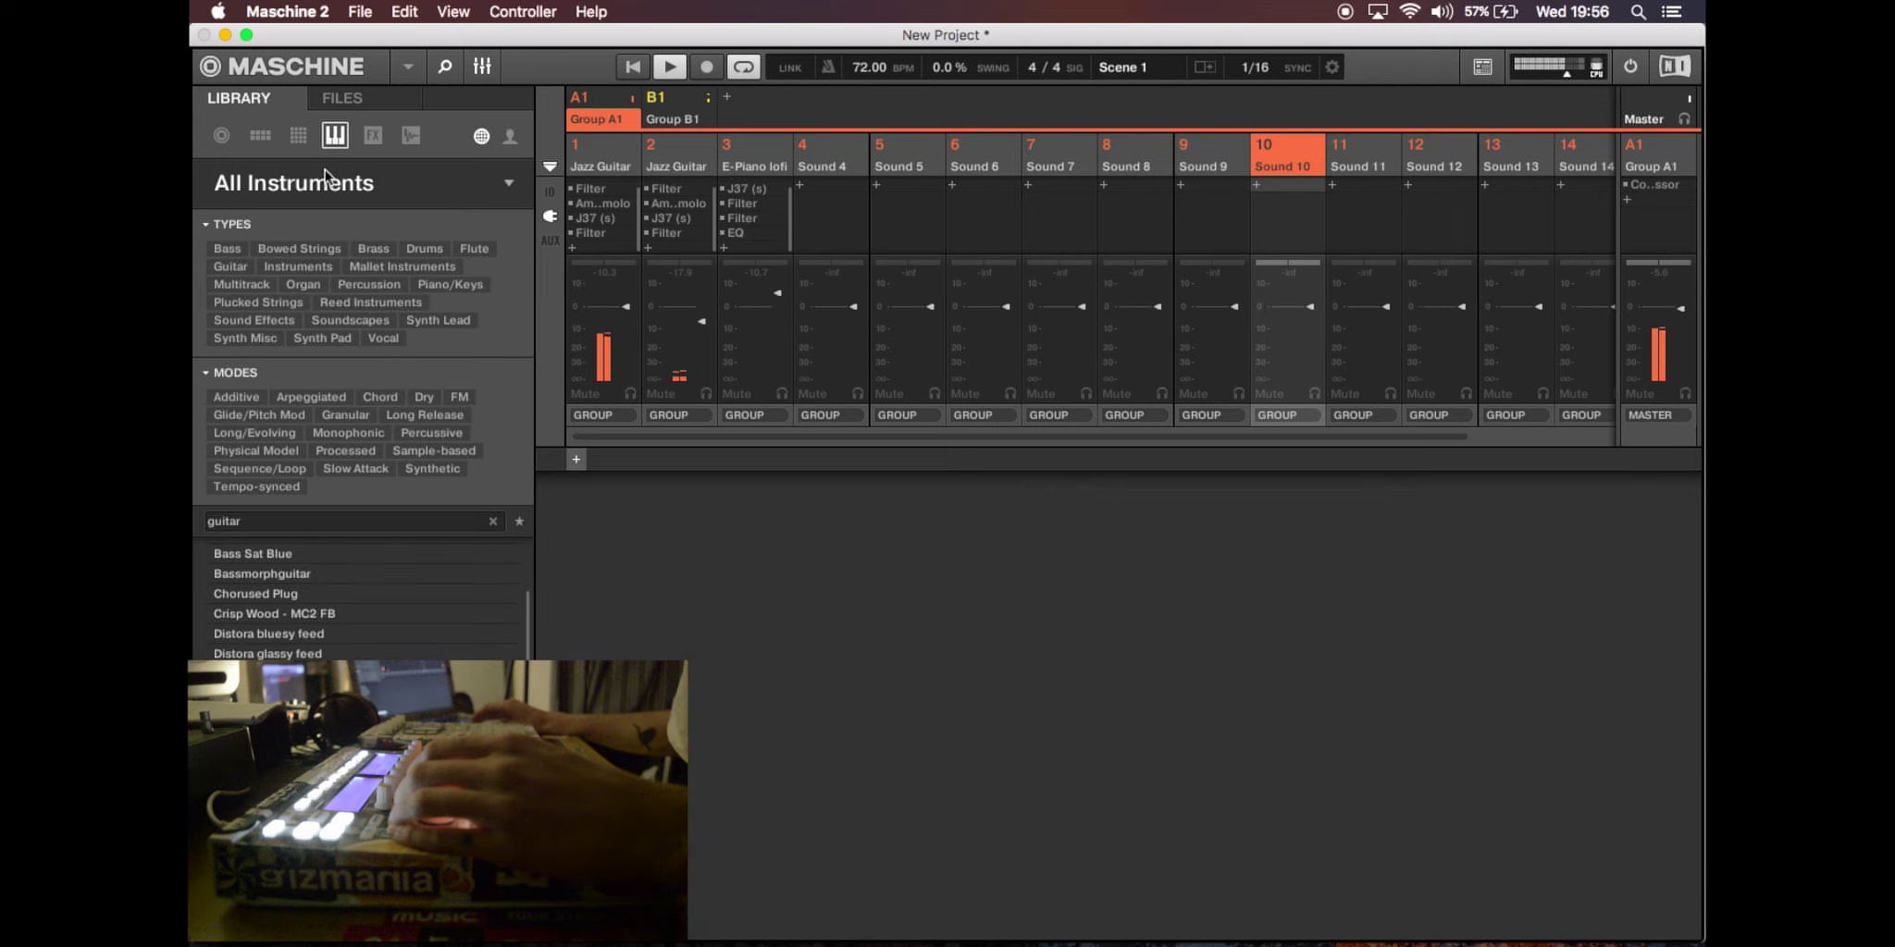
left_click(227, 247)
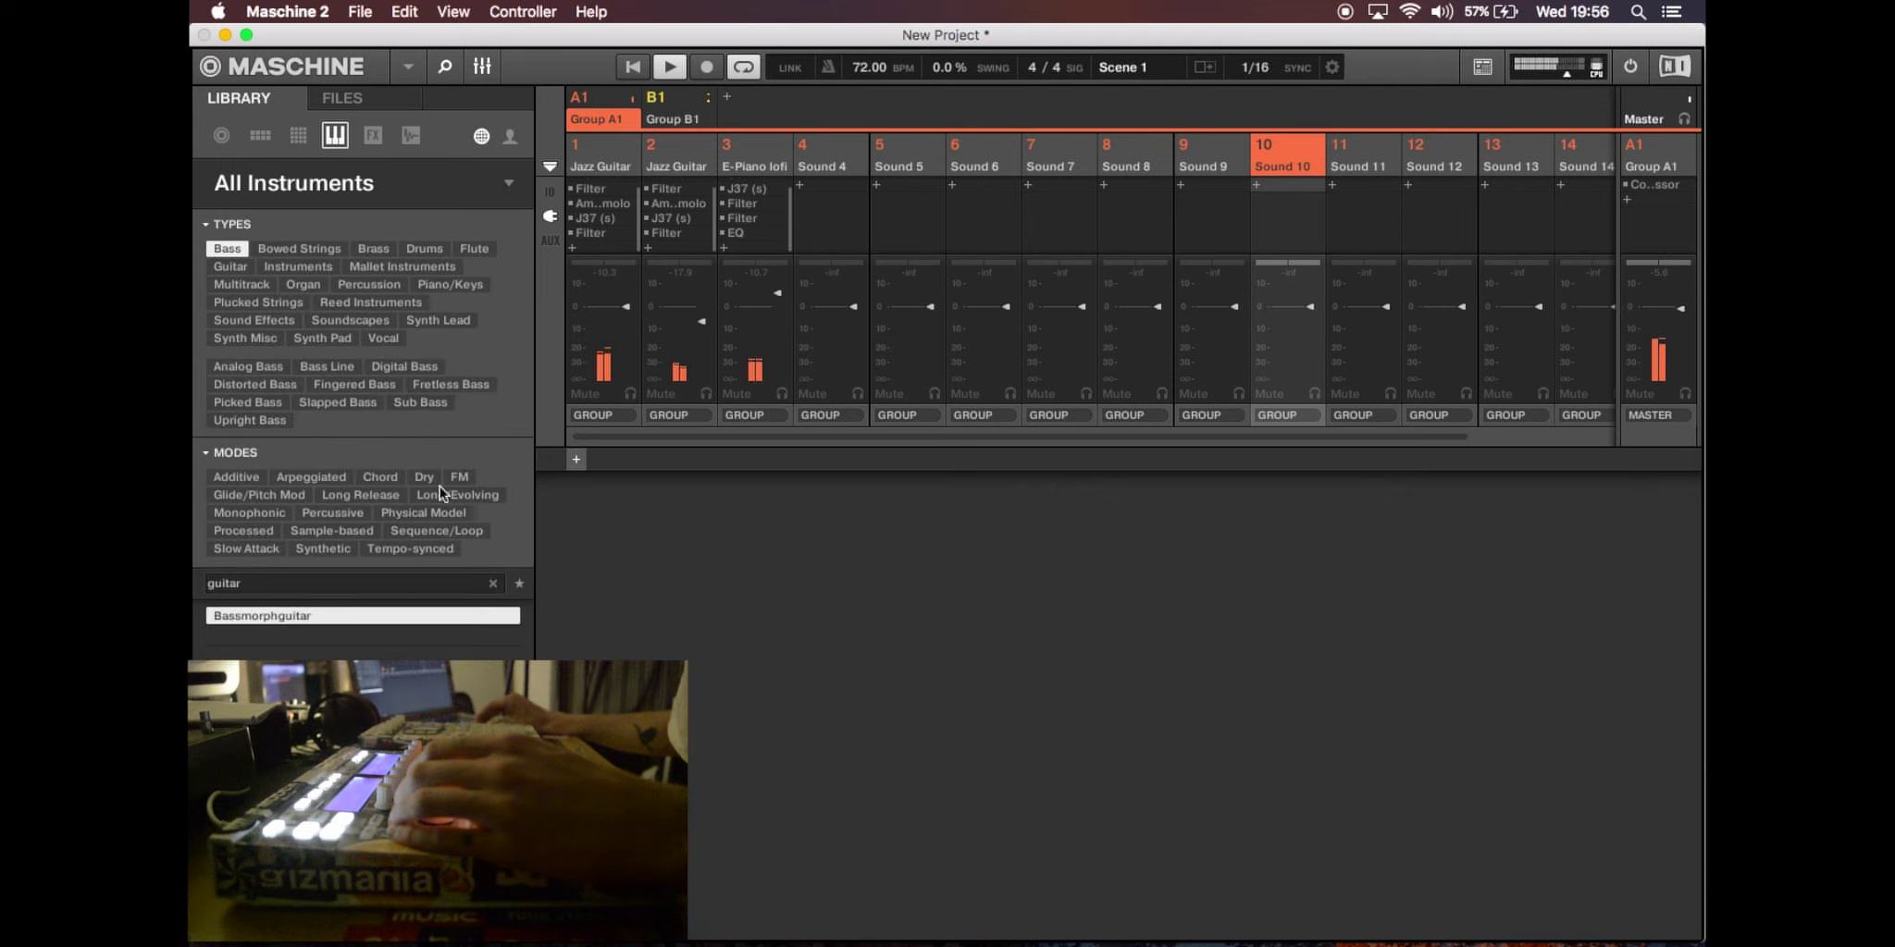
left_click(326, 584)
key("BackSpace")
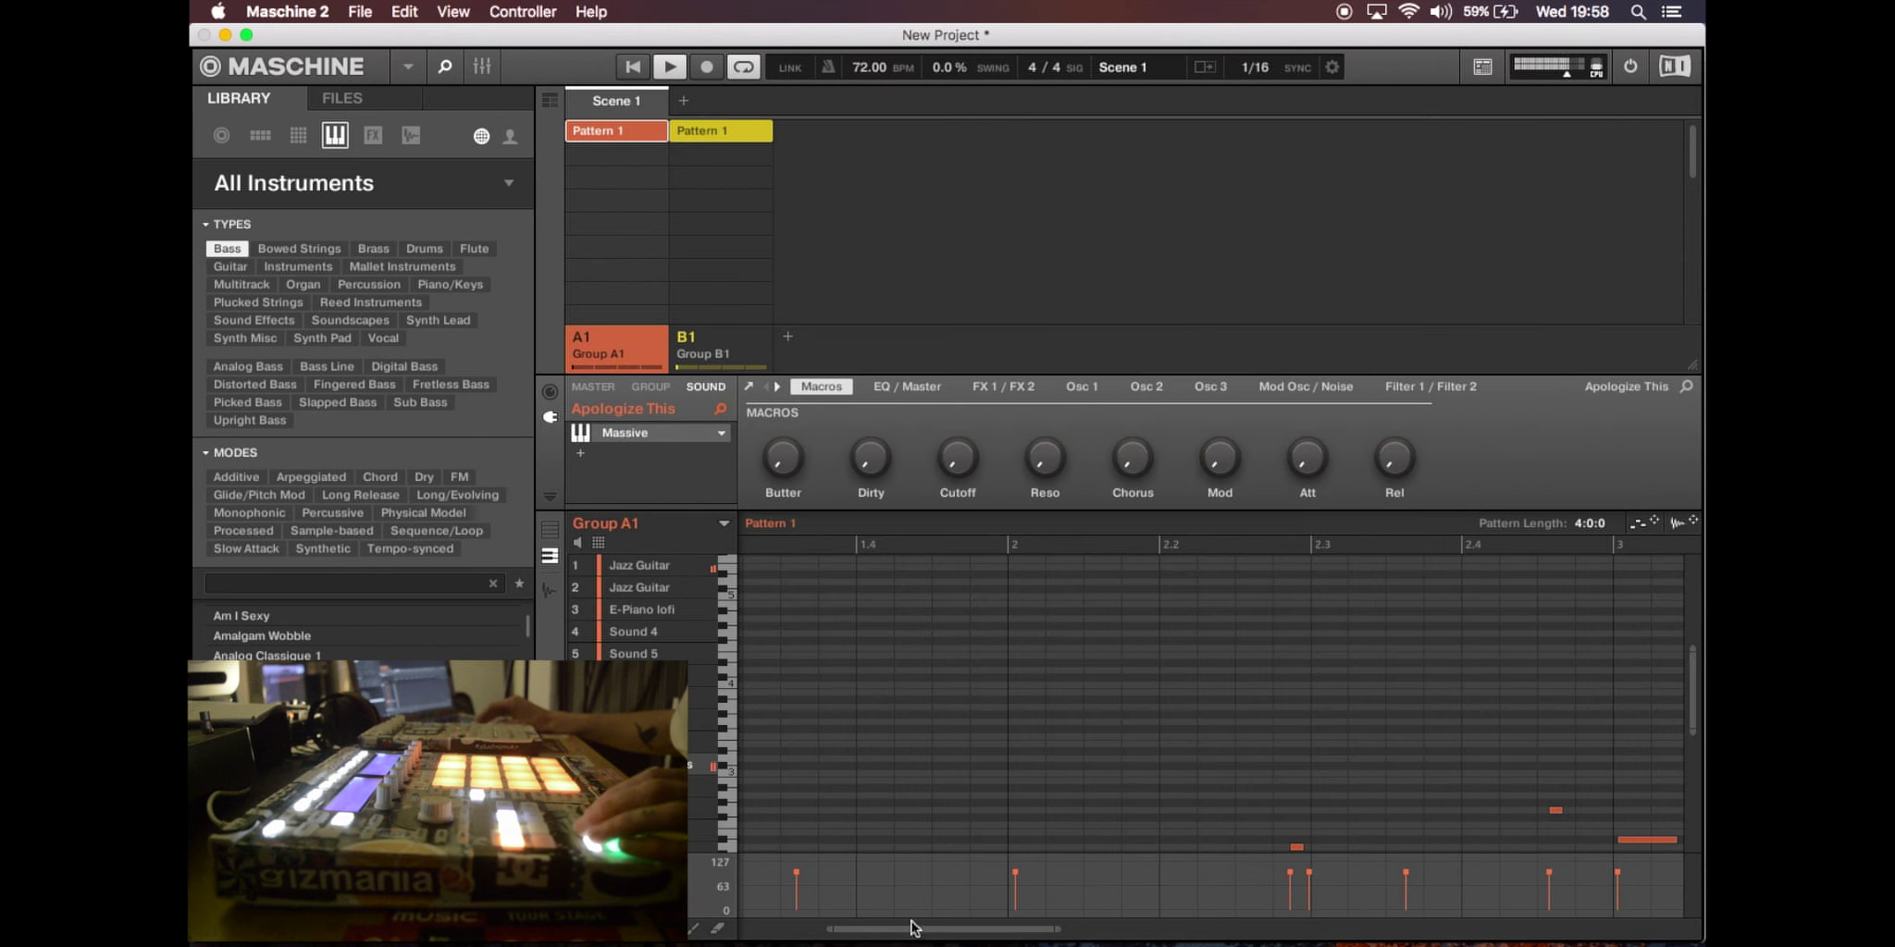
- Delete the Apologize This note lying past the end of Group A1's Pattern 1 and switch to the mixer
left_click_drag(914, 921, 912, 789)
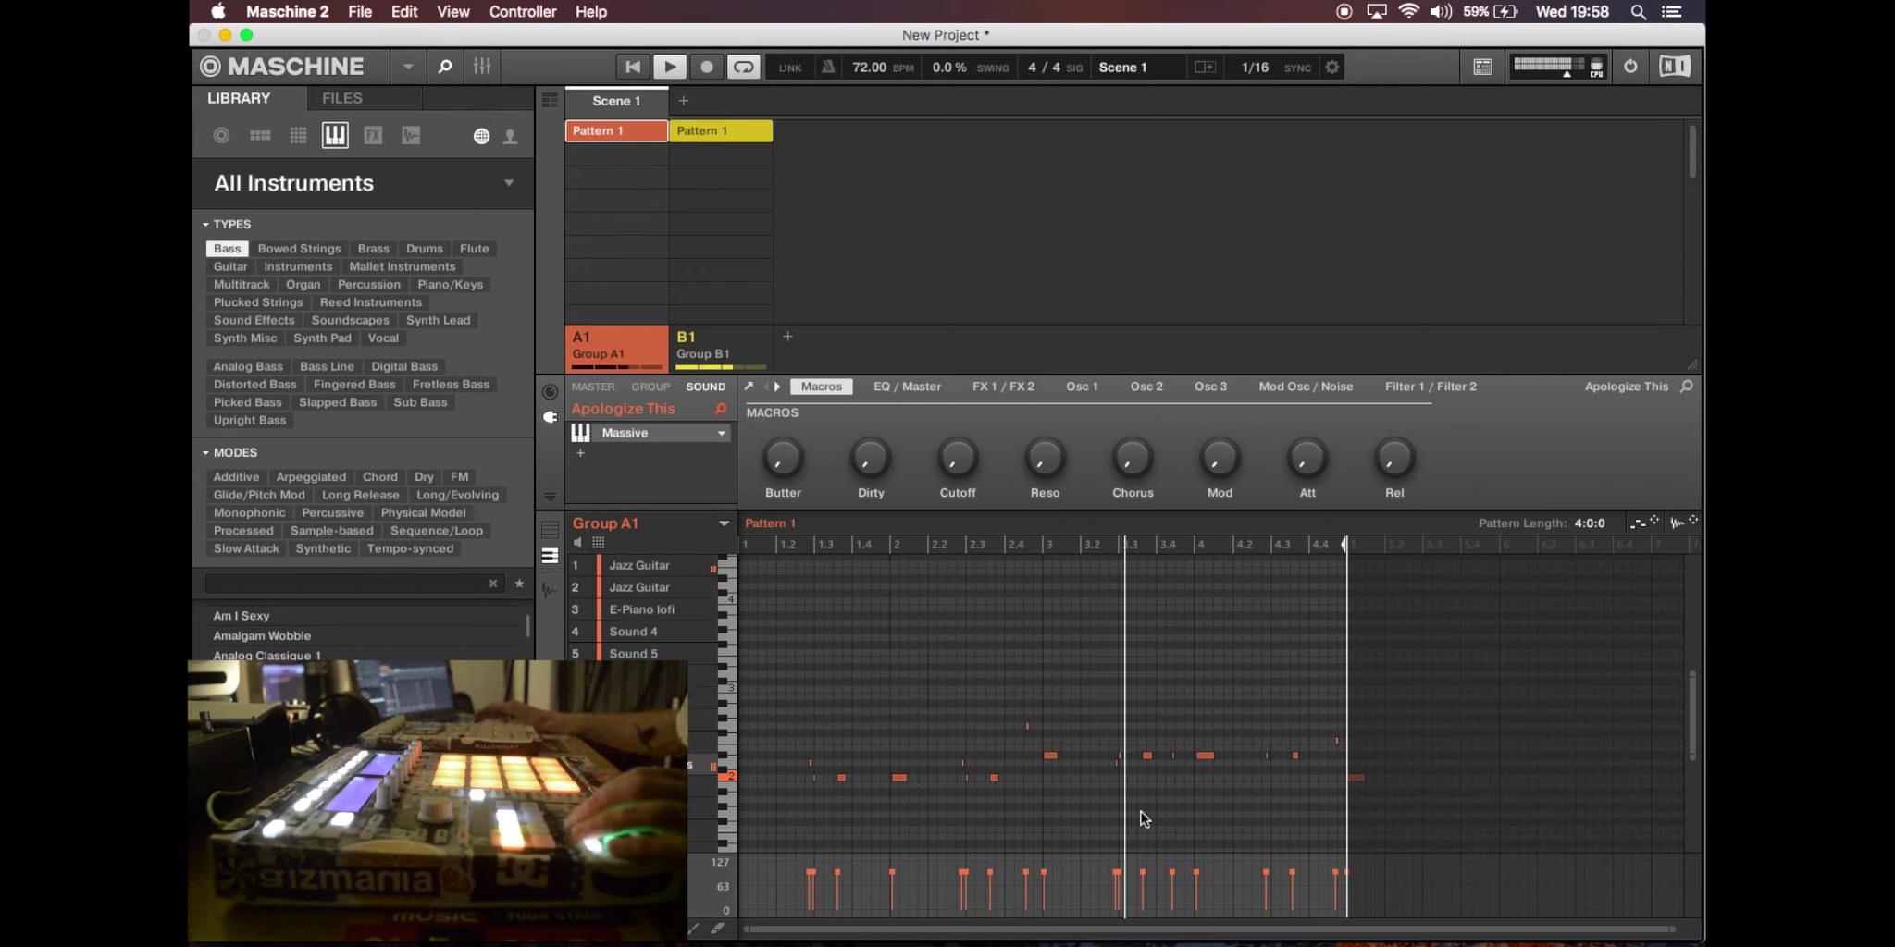
left_click(1355, 777)
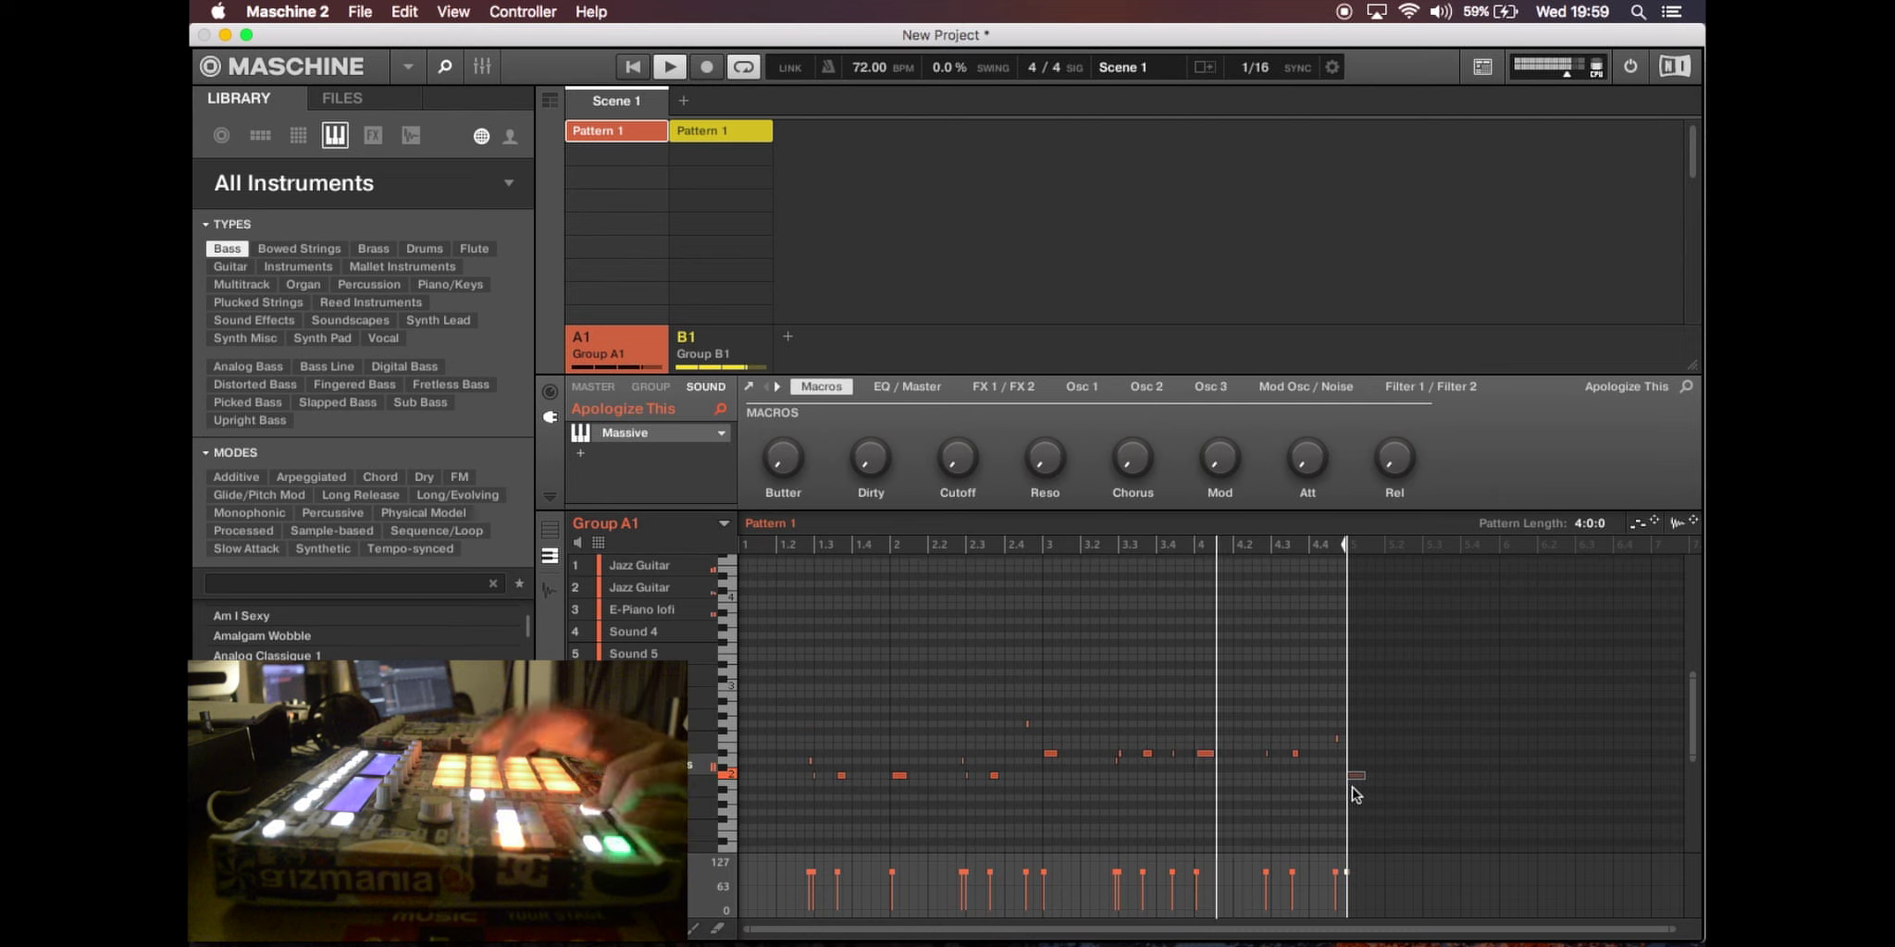
key("Delete")
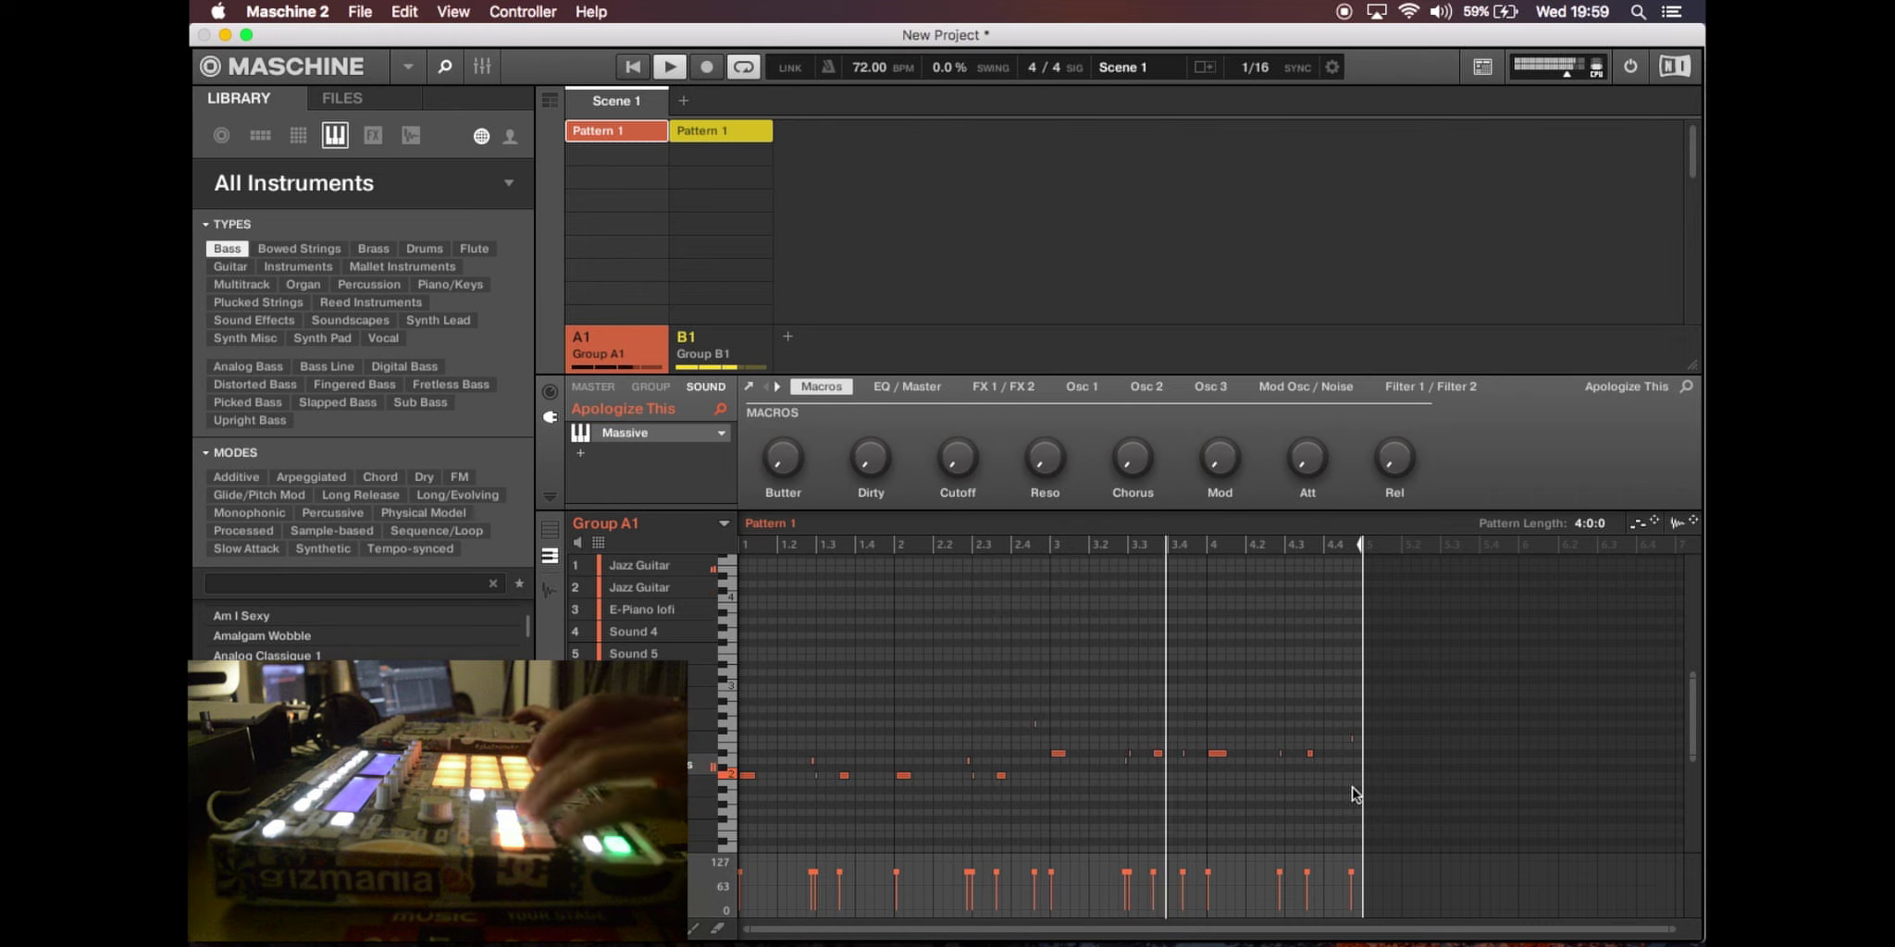
key("super+m")
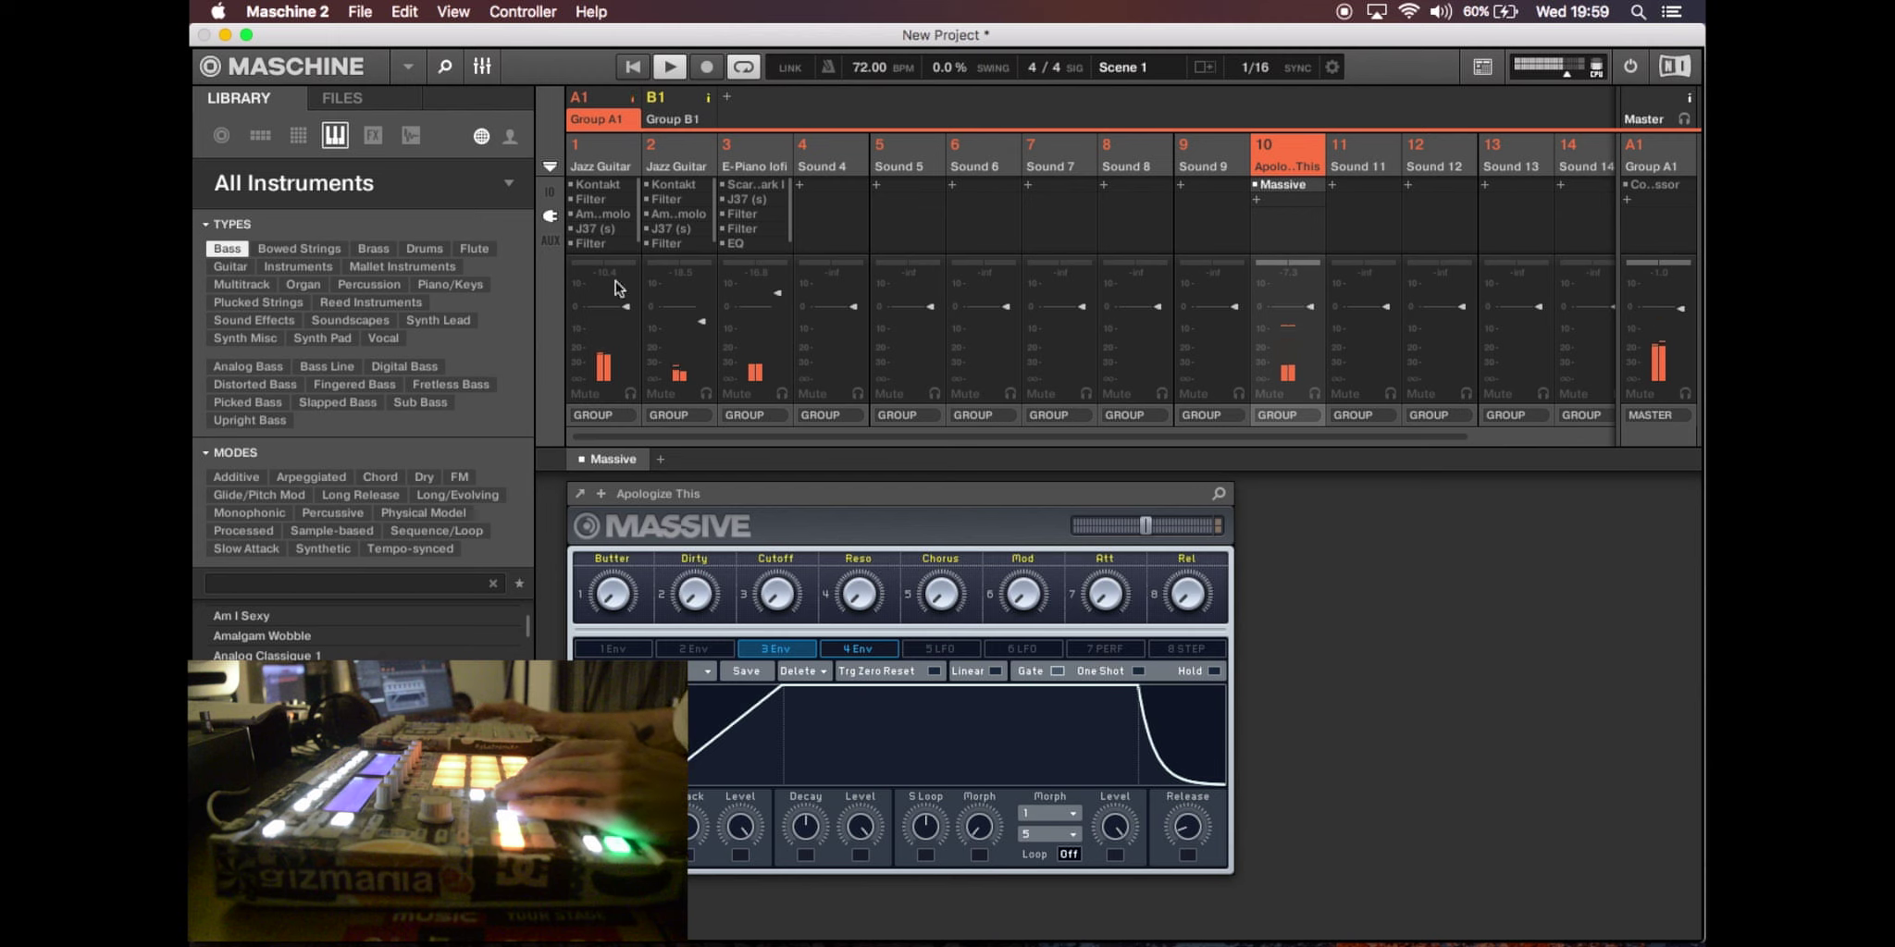
scroll(596, 243, "down", 1)
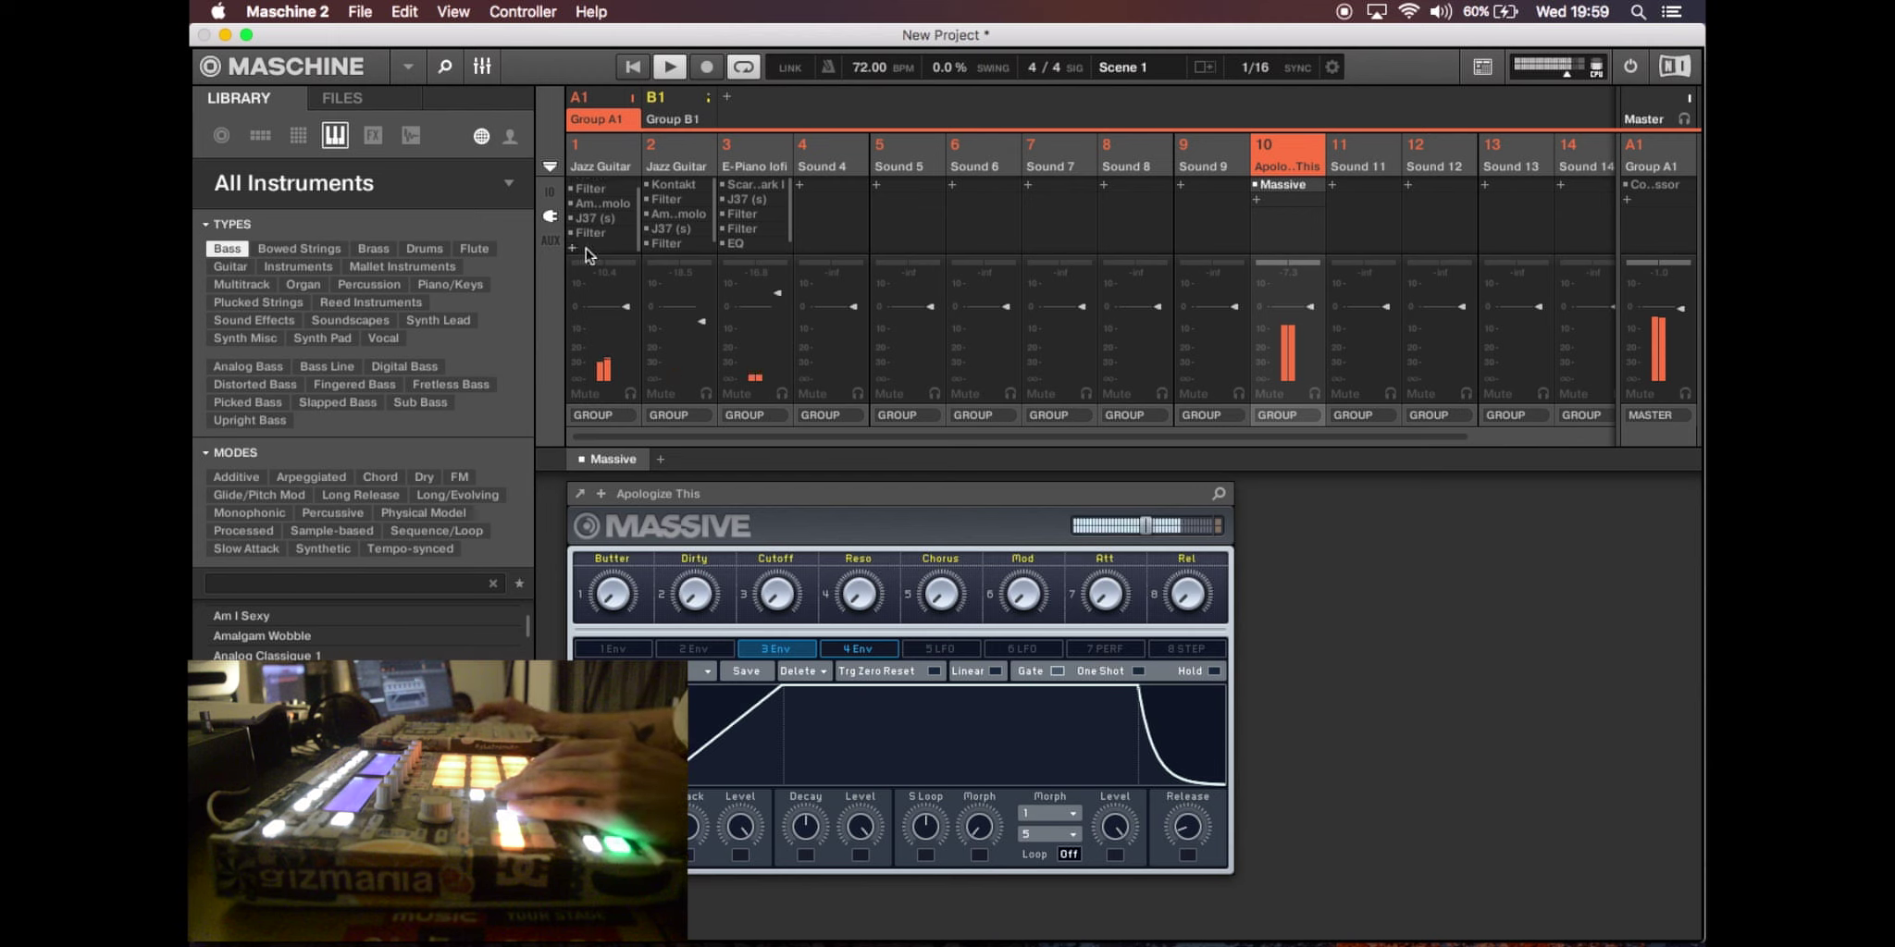
left_click(585, 250)
mouse_move(637, 289)
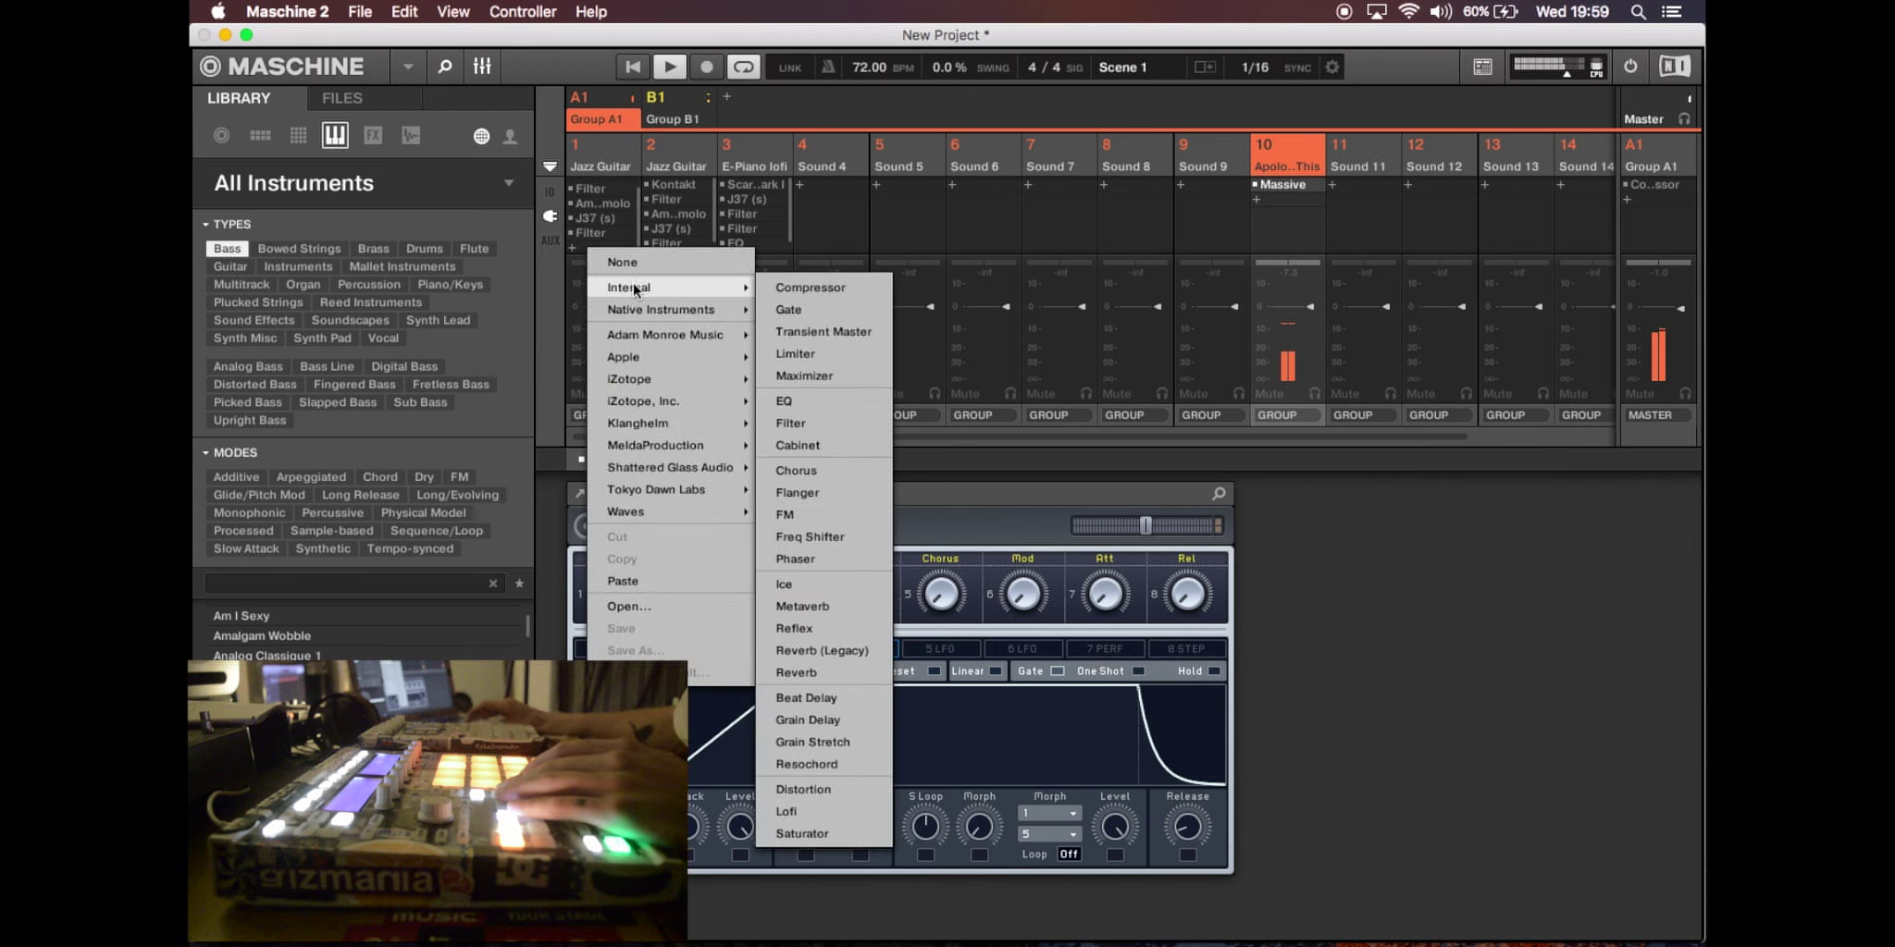
left_click(1403, 568)
scroll(580, 199, "up", 1)
- Enable the EQ in the Kontakt instrument of Jazz Guitar on Sound 1 and lower Mid almost to its minimum
left_click(582, 186)
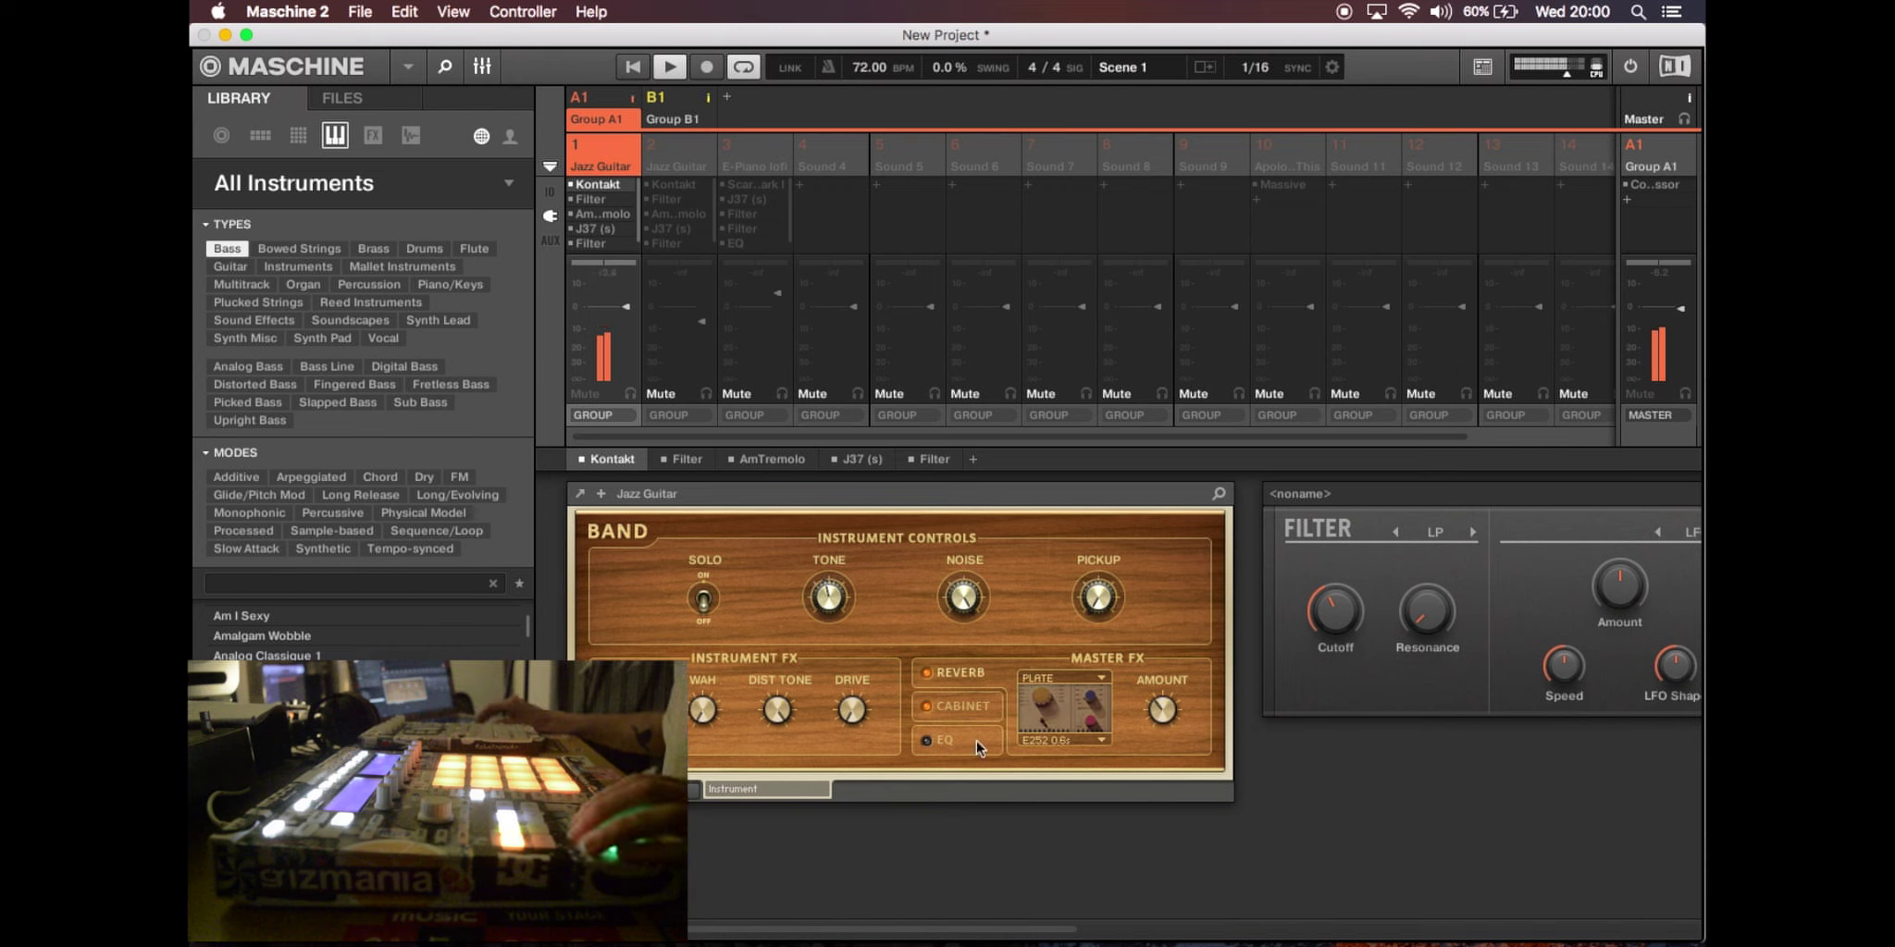
left_click(940, 740)
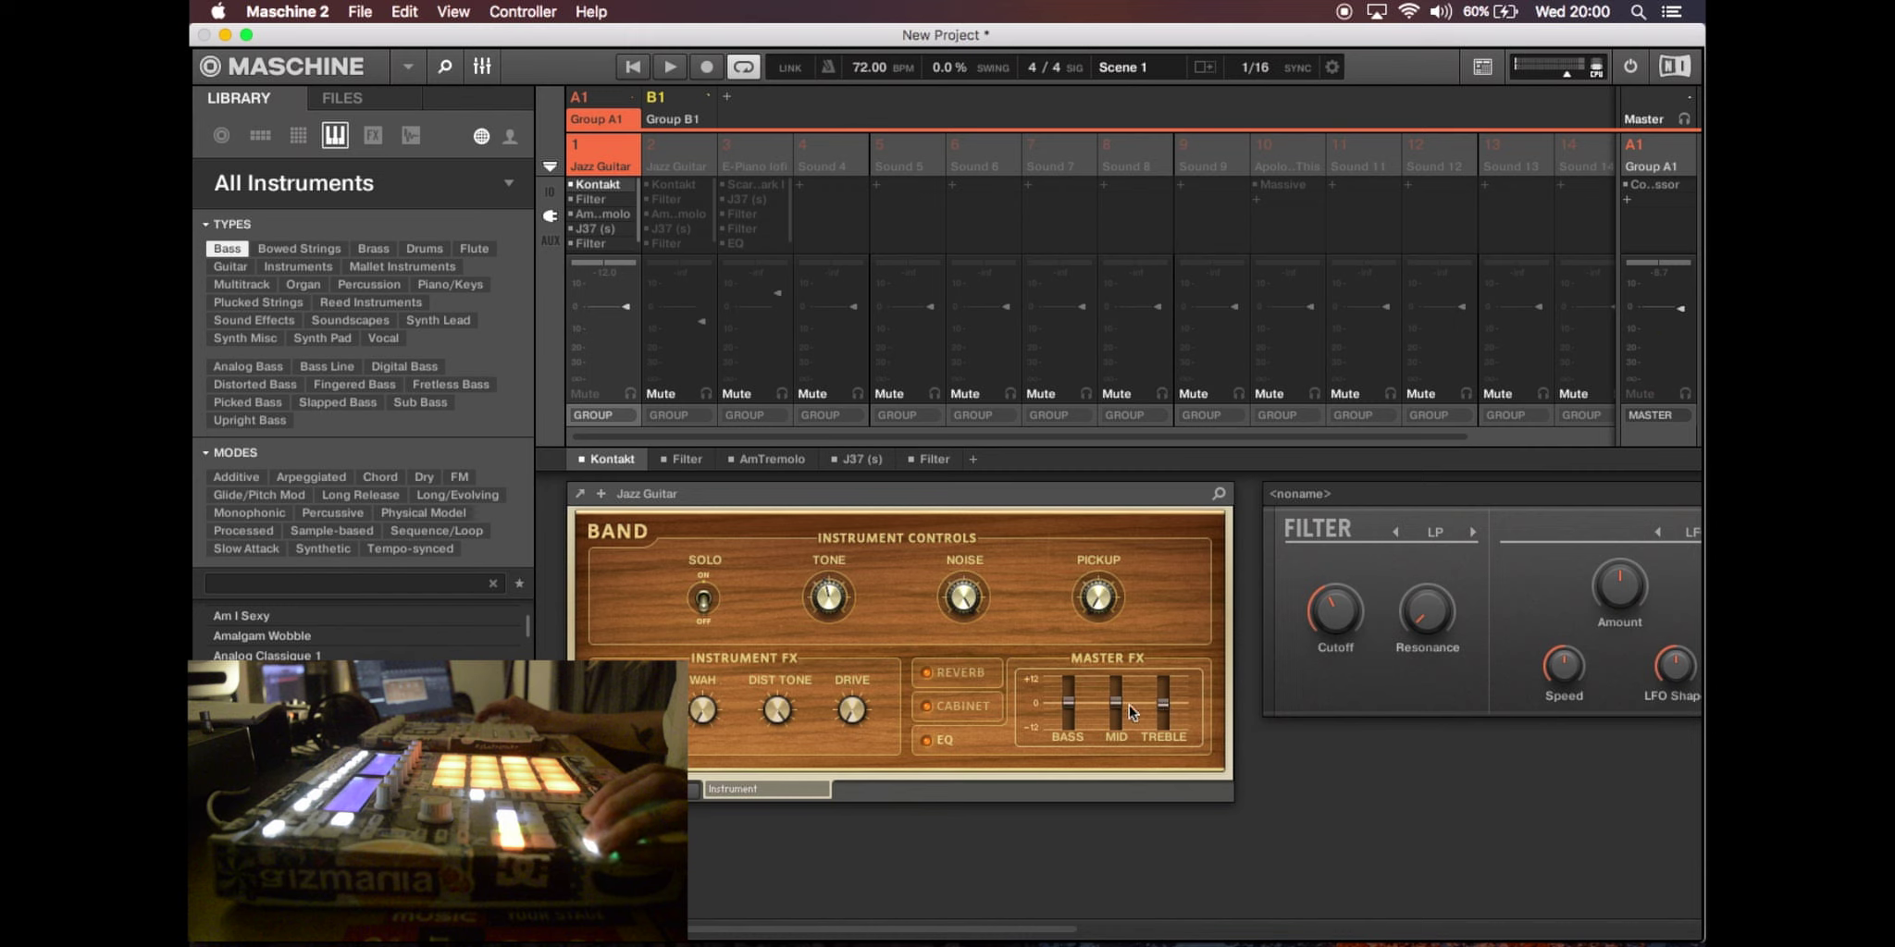
left_click_drag(1115, 682, 1119, 853)
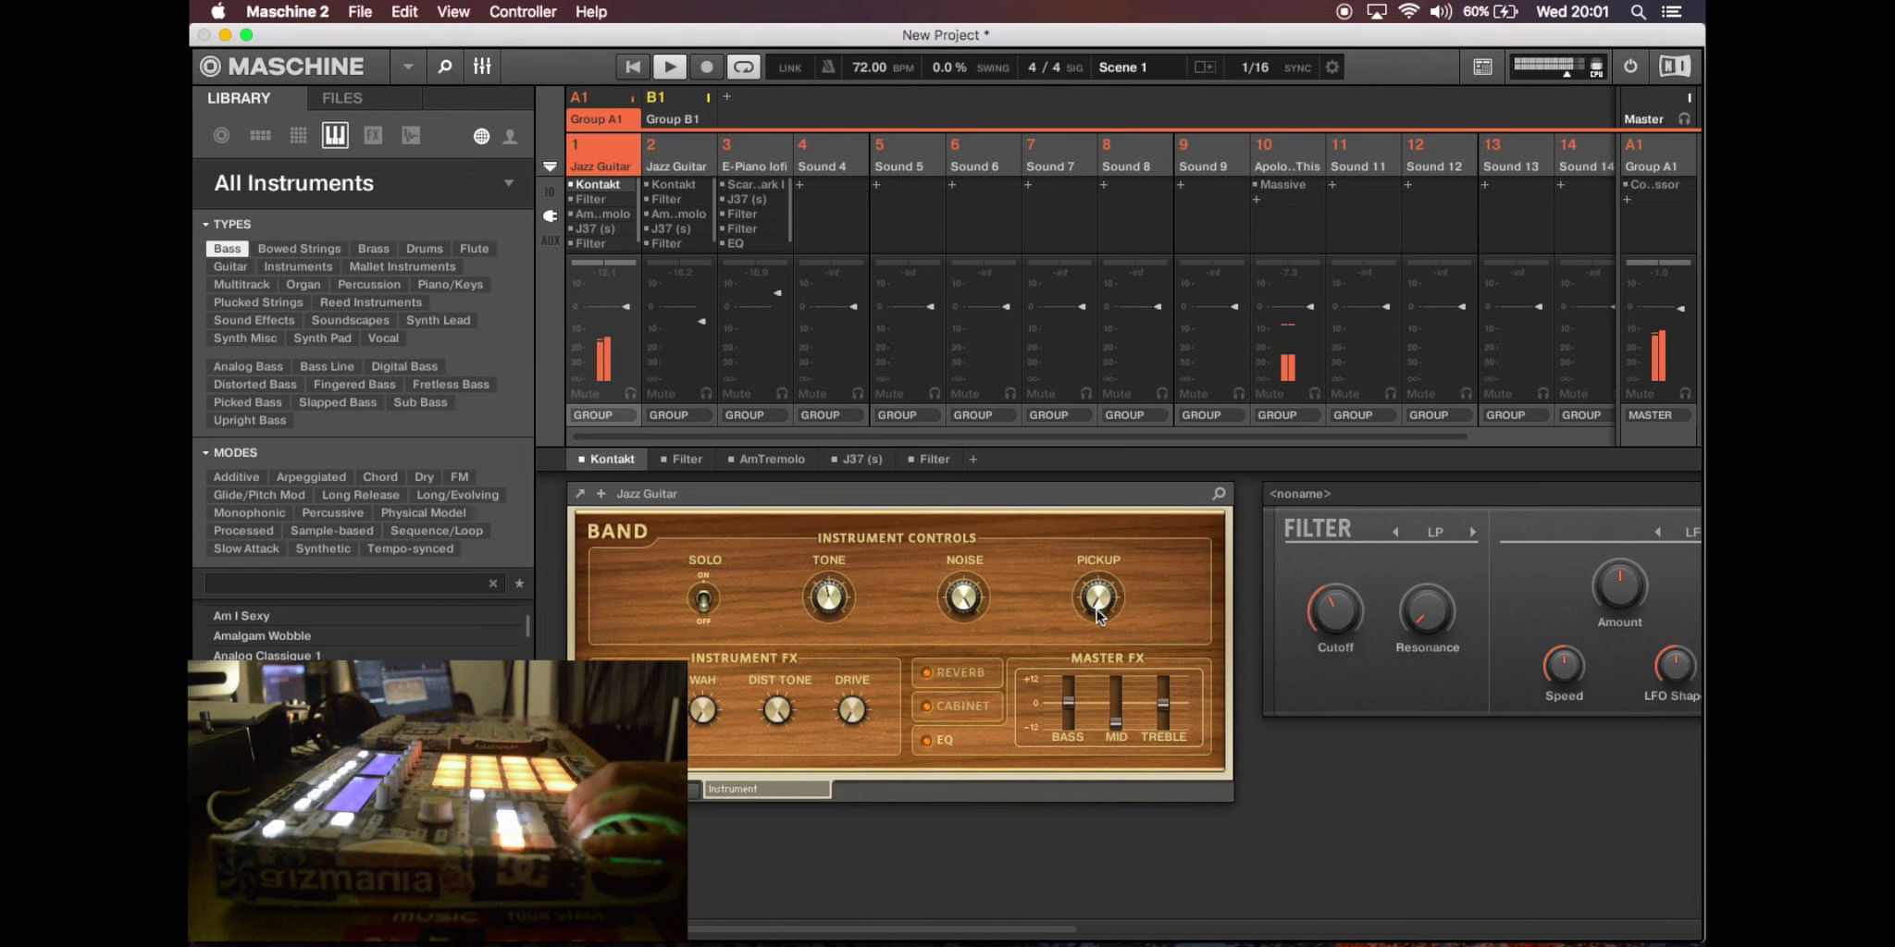
- Record E-Piano lofi chords at bars 2 and 4 of Group A1's Pattern 1 and make the last high note start earlier
left_click(769, 161)
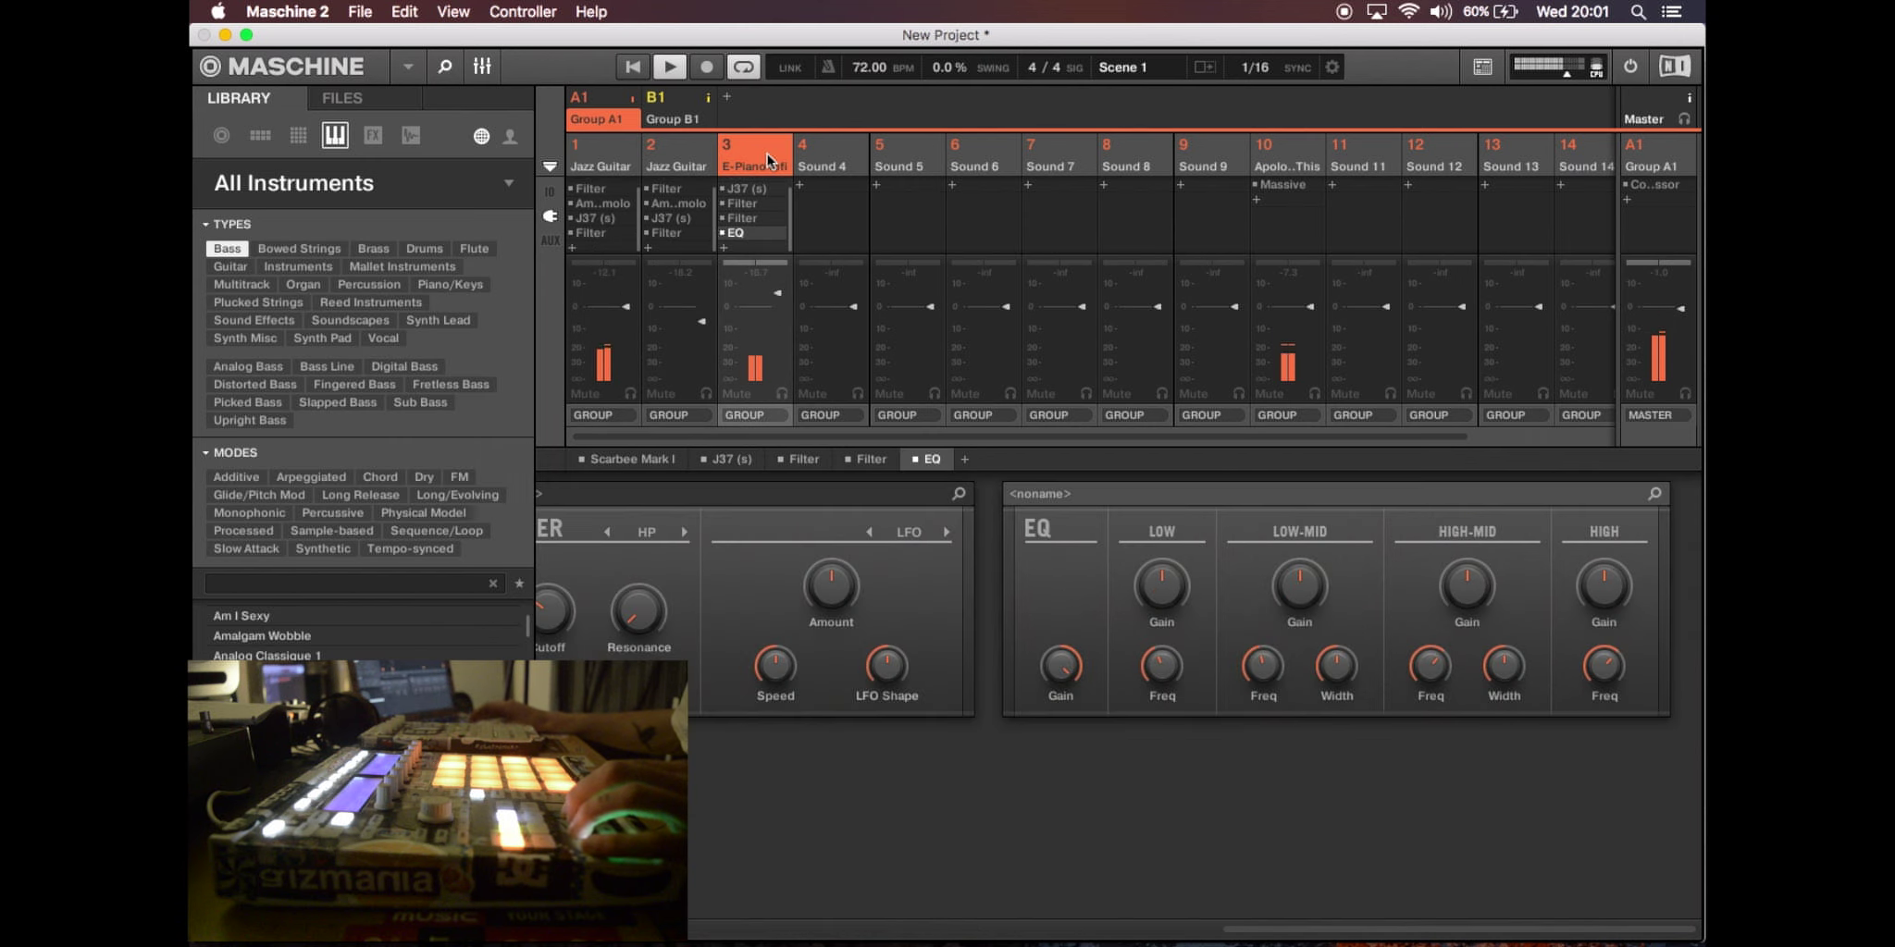
key("super+m")
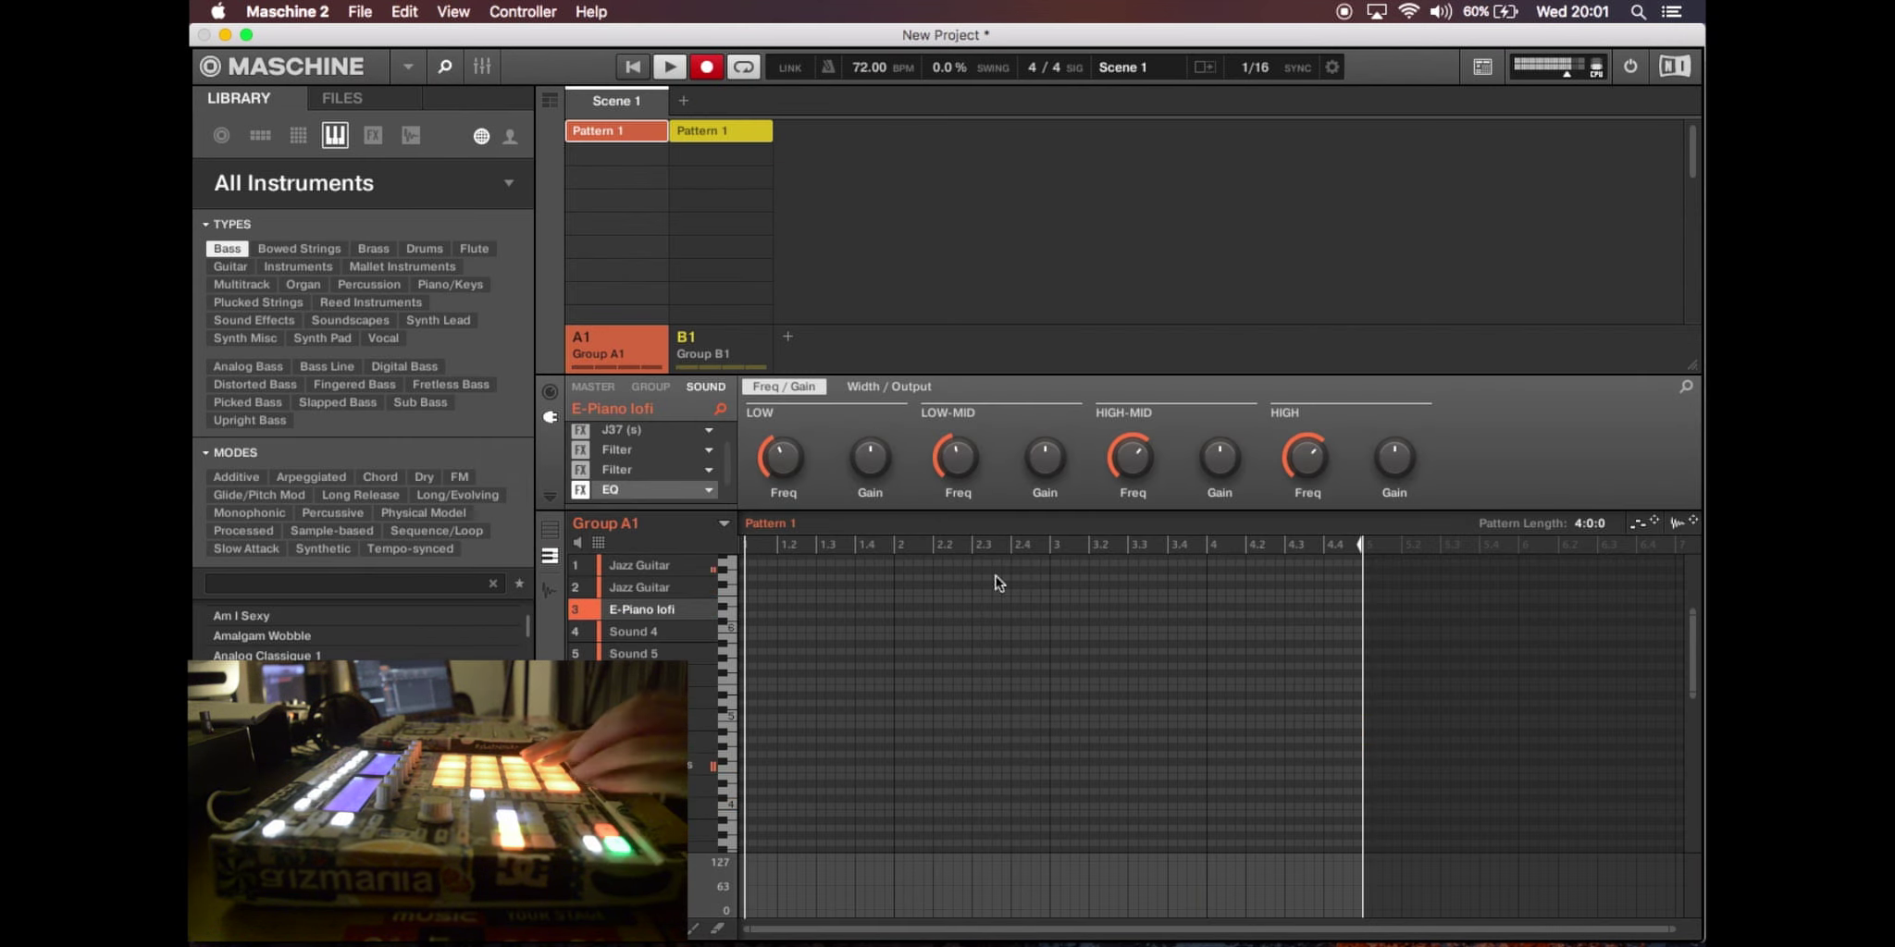
key("space")
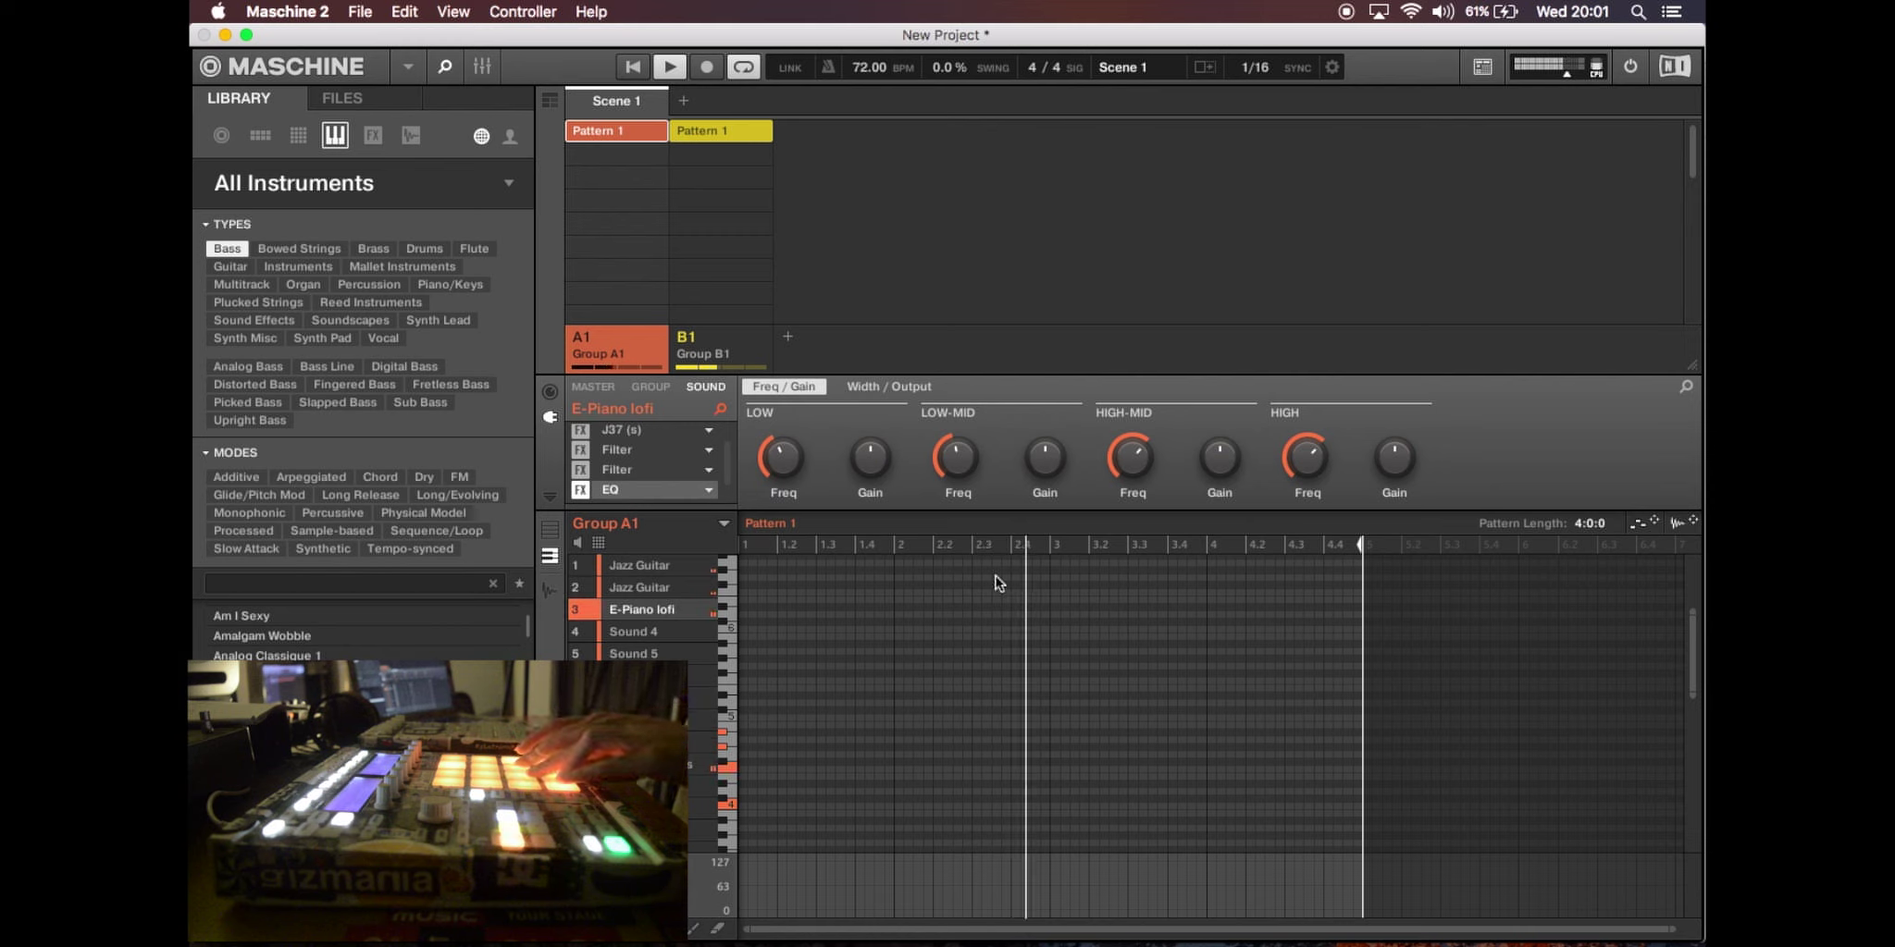
key("space")
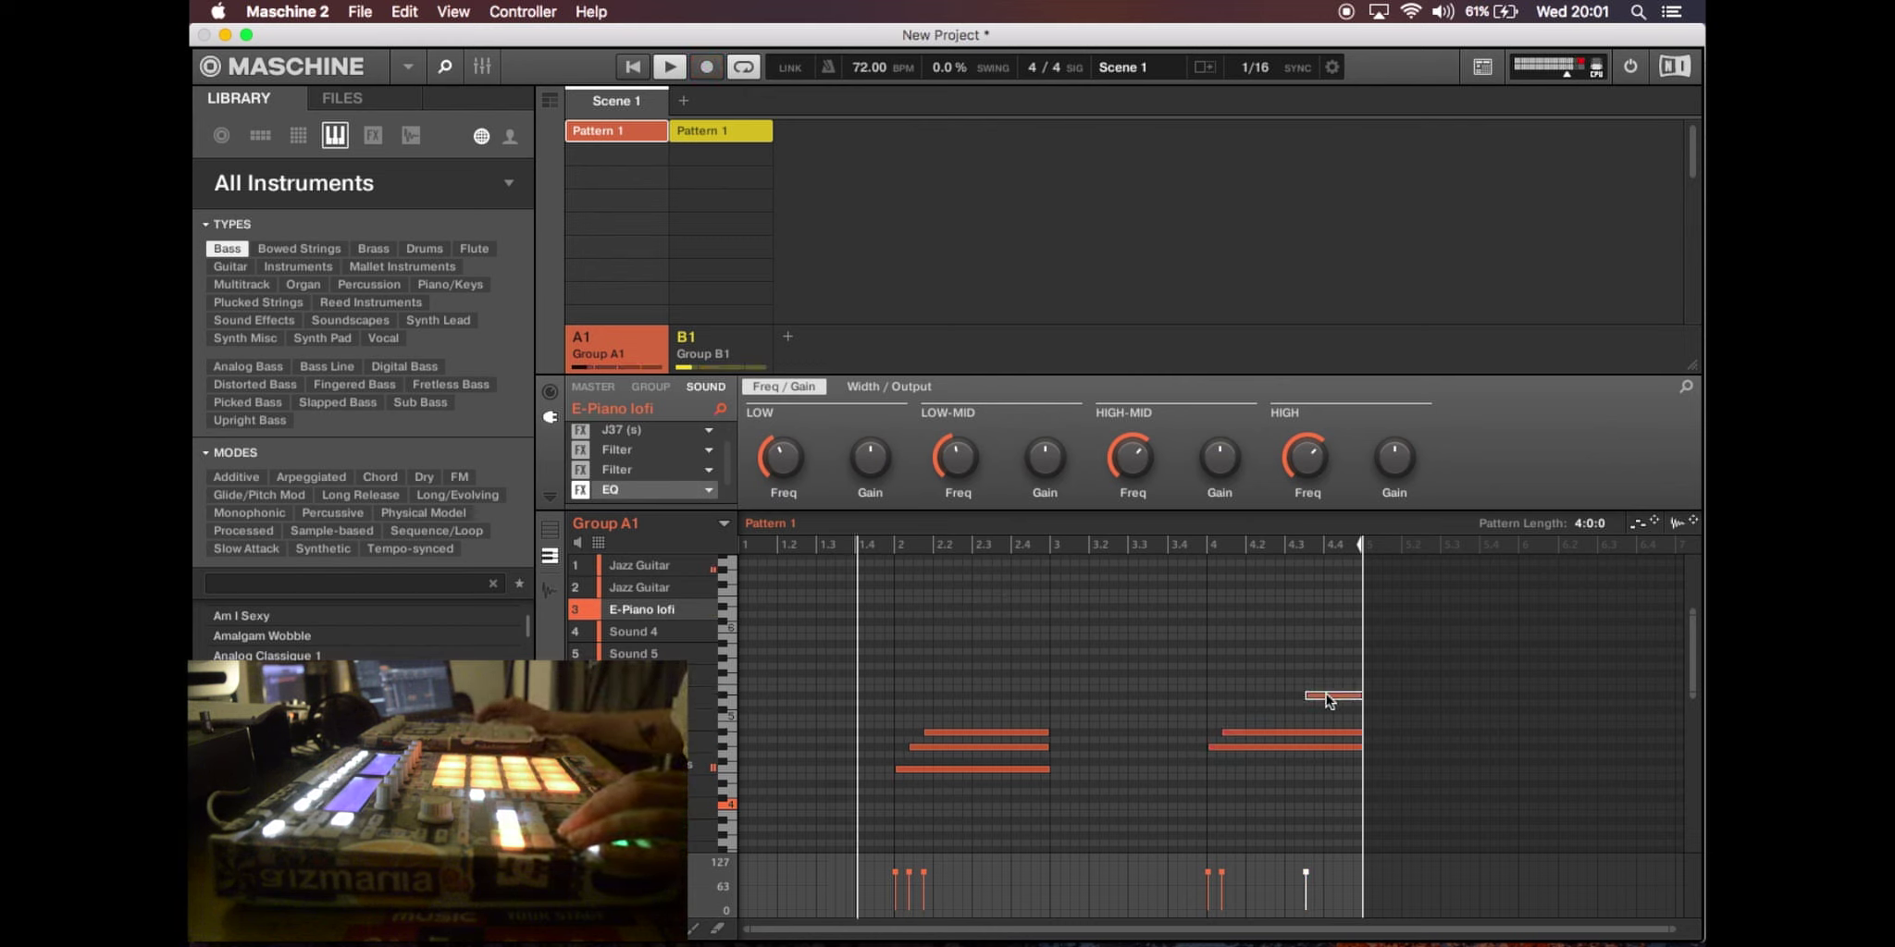
left_click_drag(1320, 693, 1359, 697)
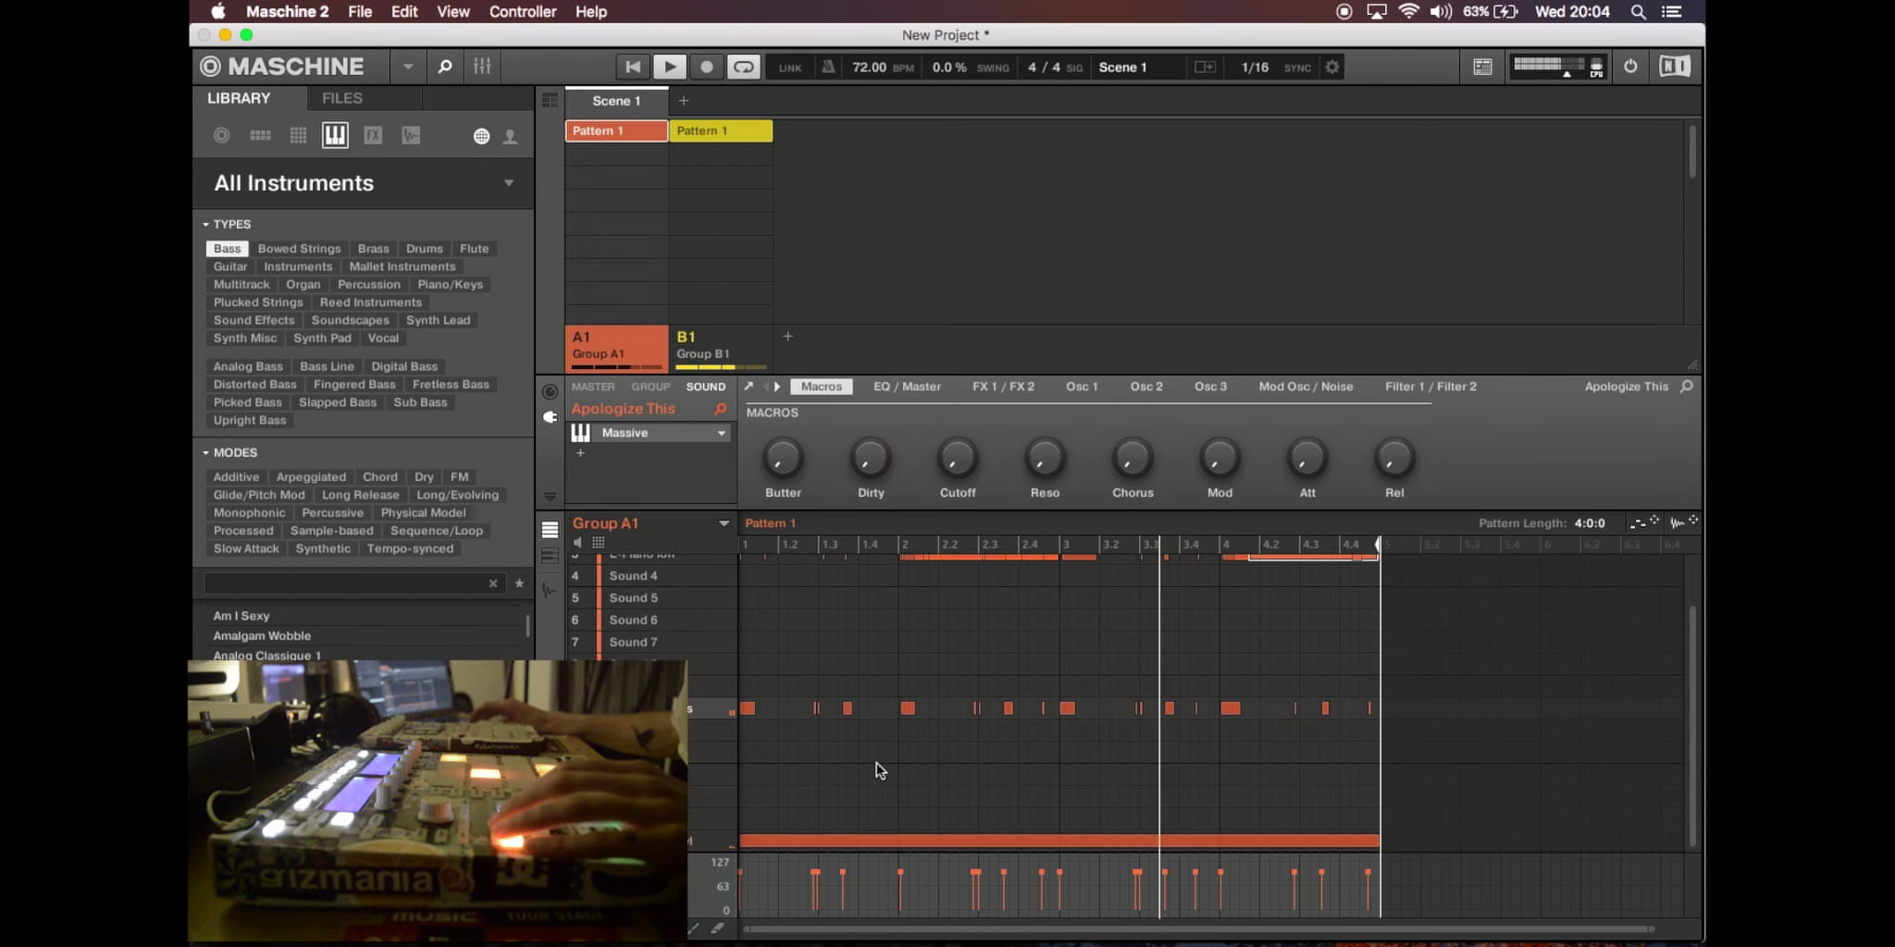
- Select the short E-Piano lofi notes above the chords in Group A1's Pattern 1 and lower their velocities to about 65
scroll(1110, 767, "up", 2)
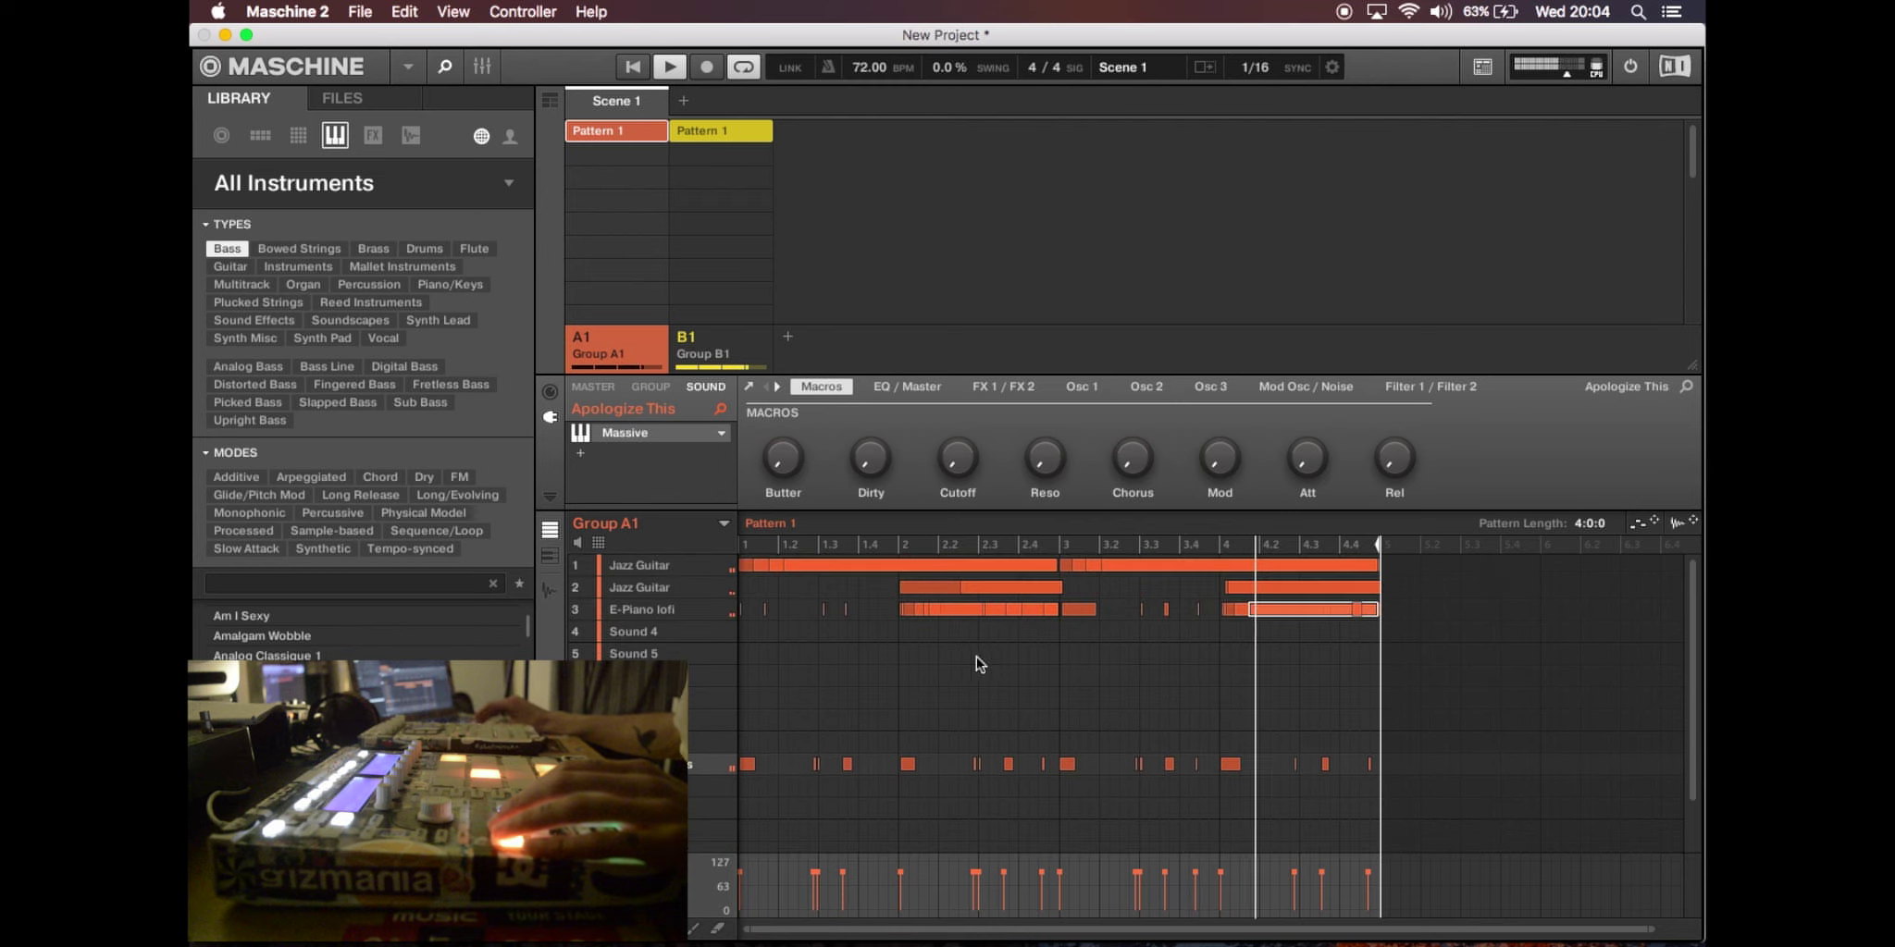
double_click(659, 611)
left_click(633, 614)
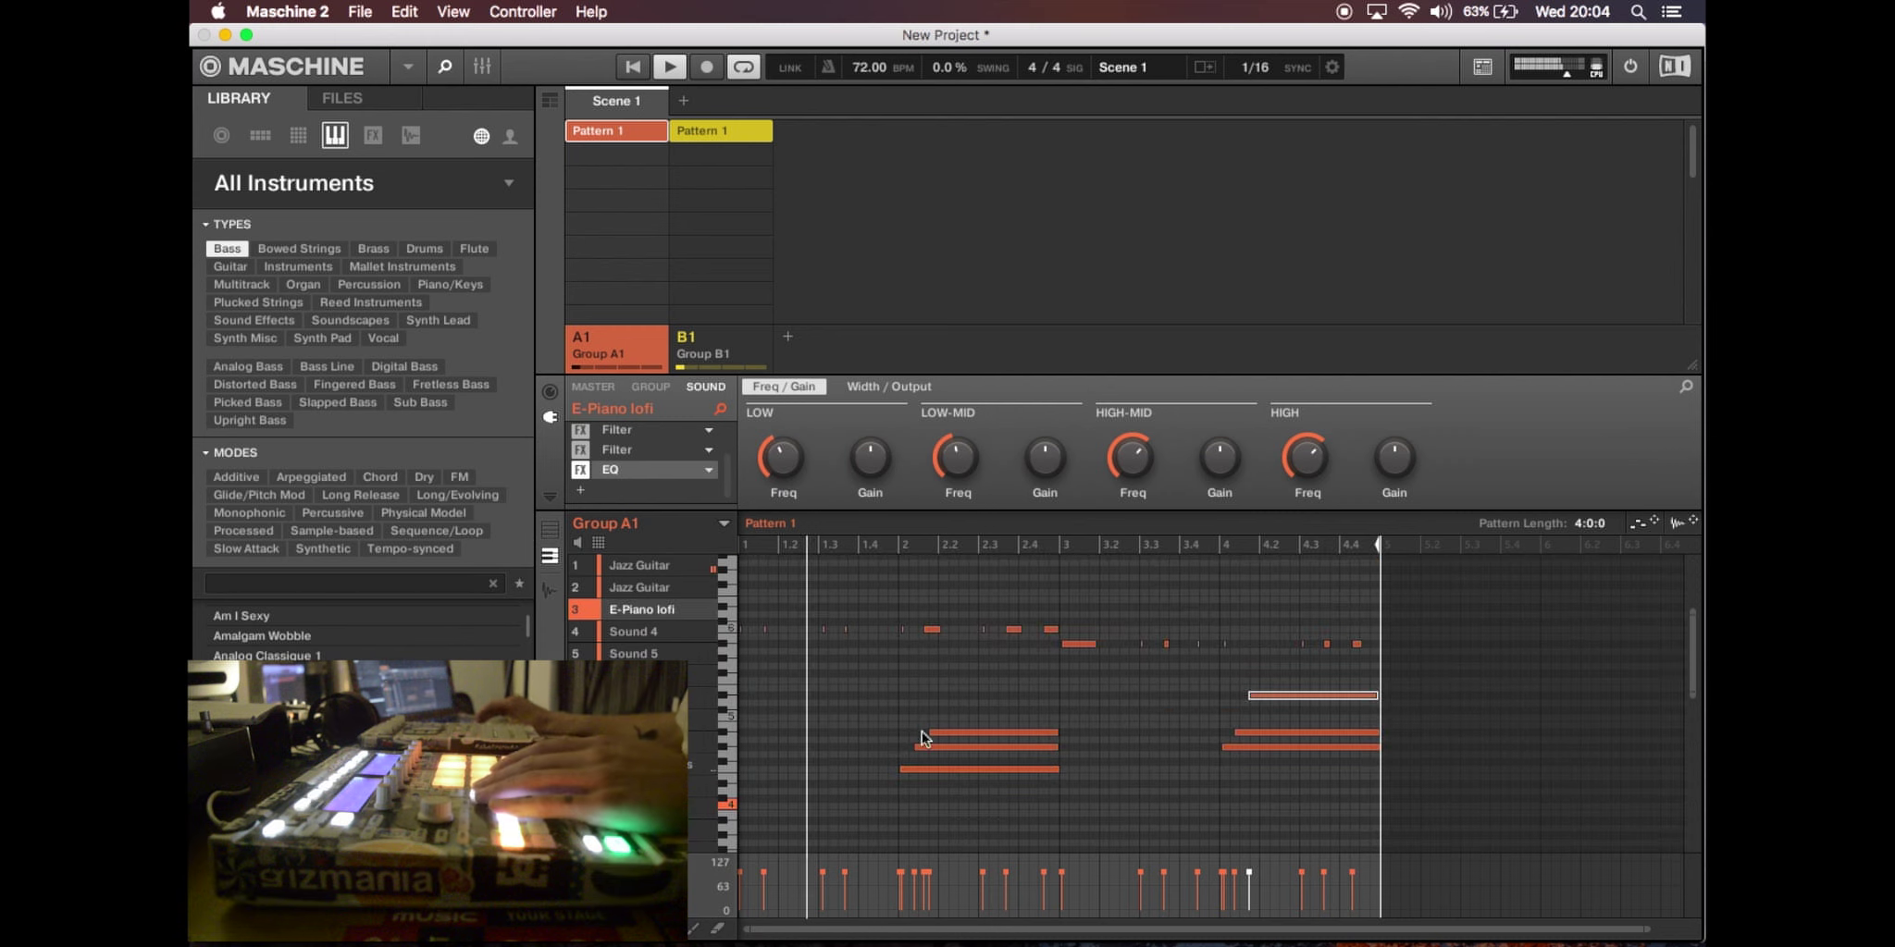
left_click_drag(1426, 625, 739, 649)
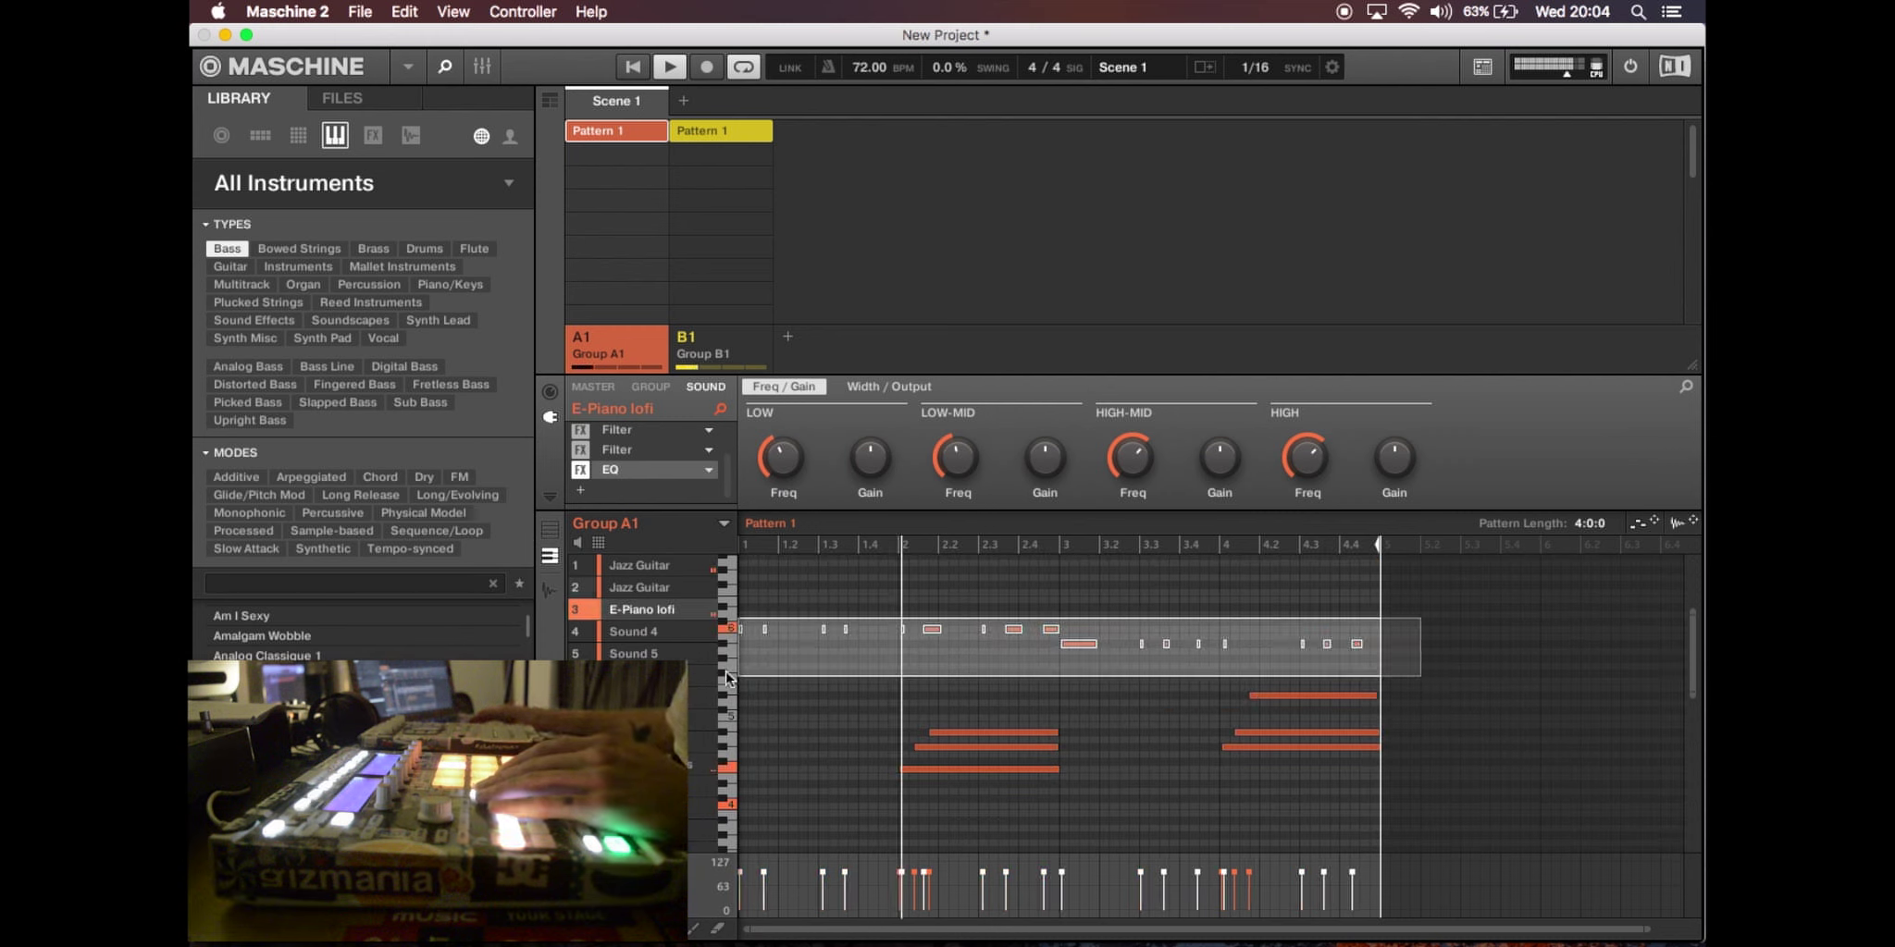
left_click_drag(853, 902, 845, 889)
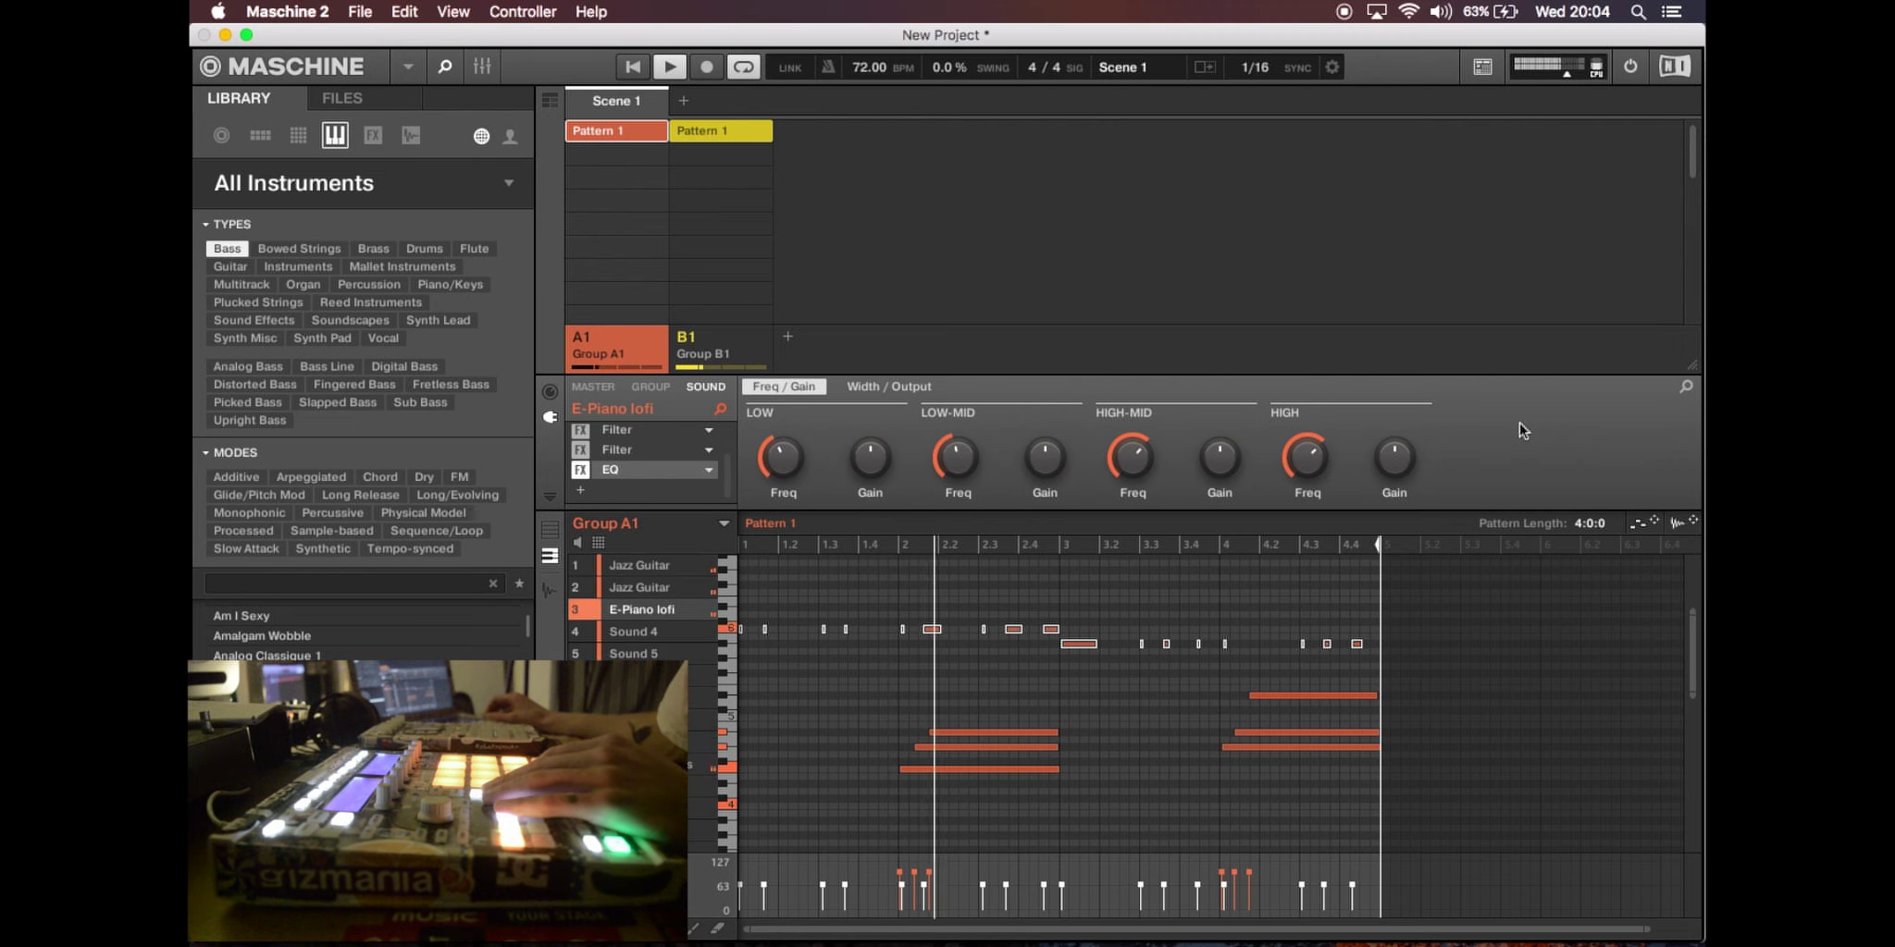
- Switch to the timeline arrangement and play Group A1's Pattern 1 in a four-bar Scene 2
key("super+m")
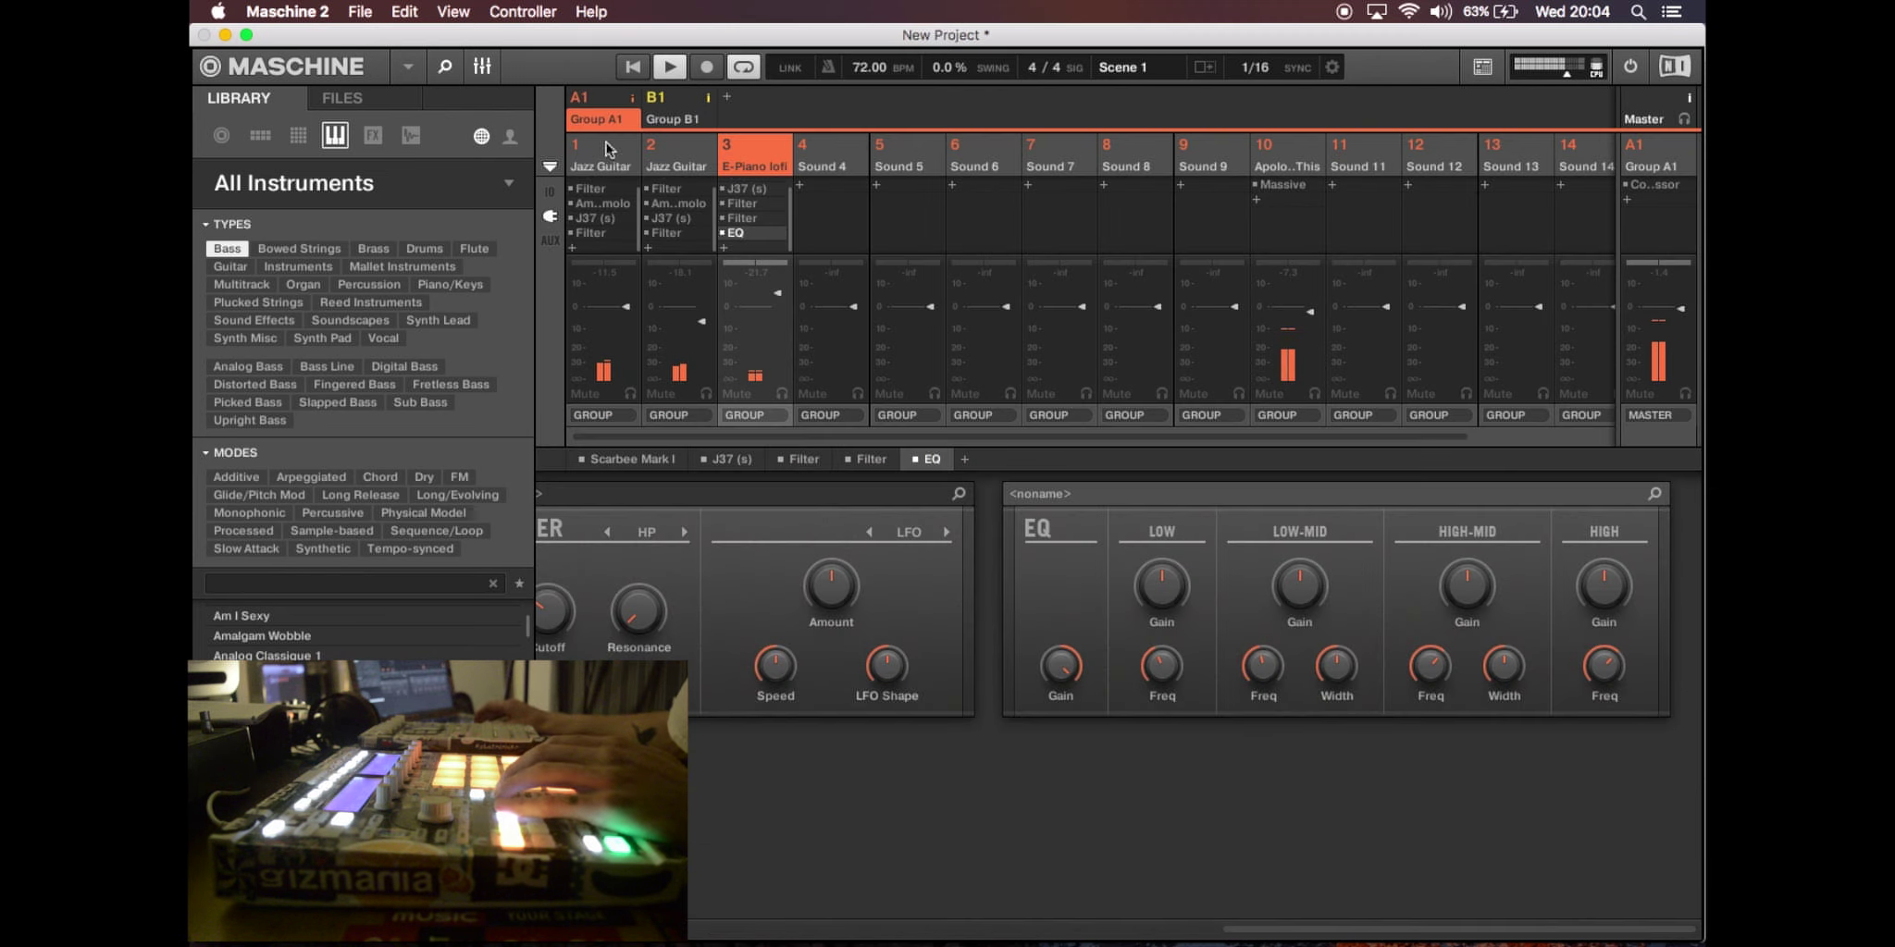
key("super+m")
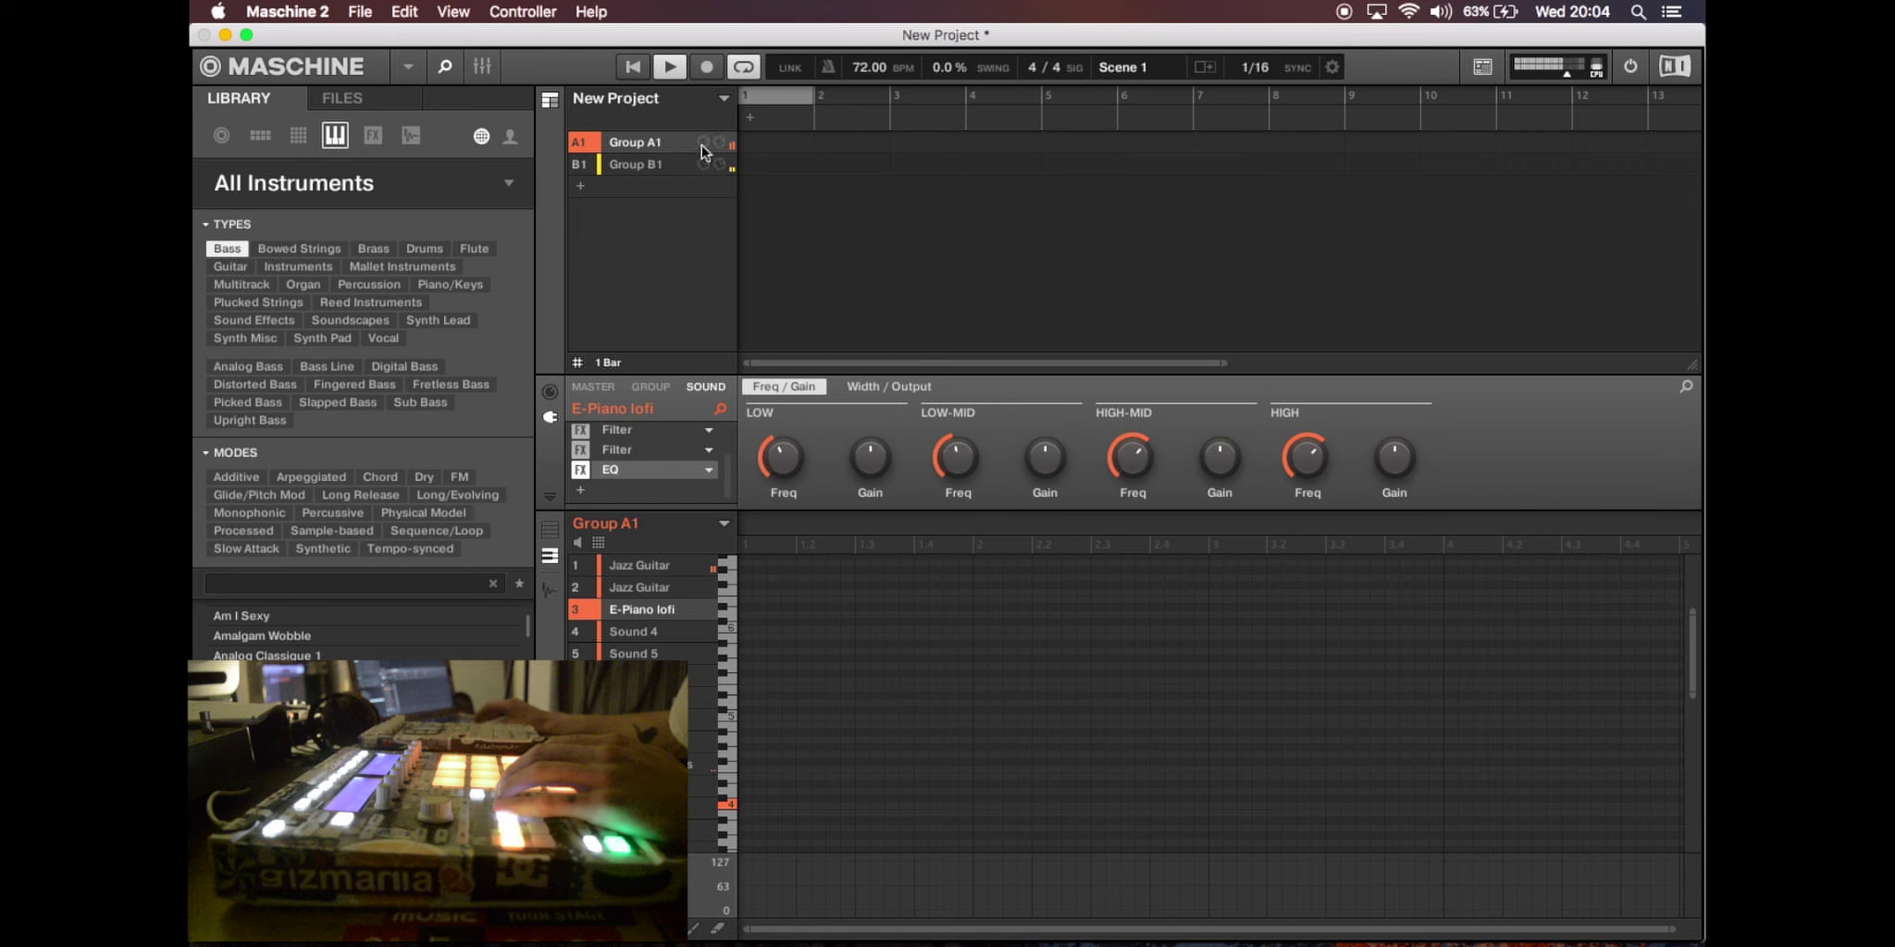
key("space")
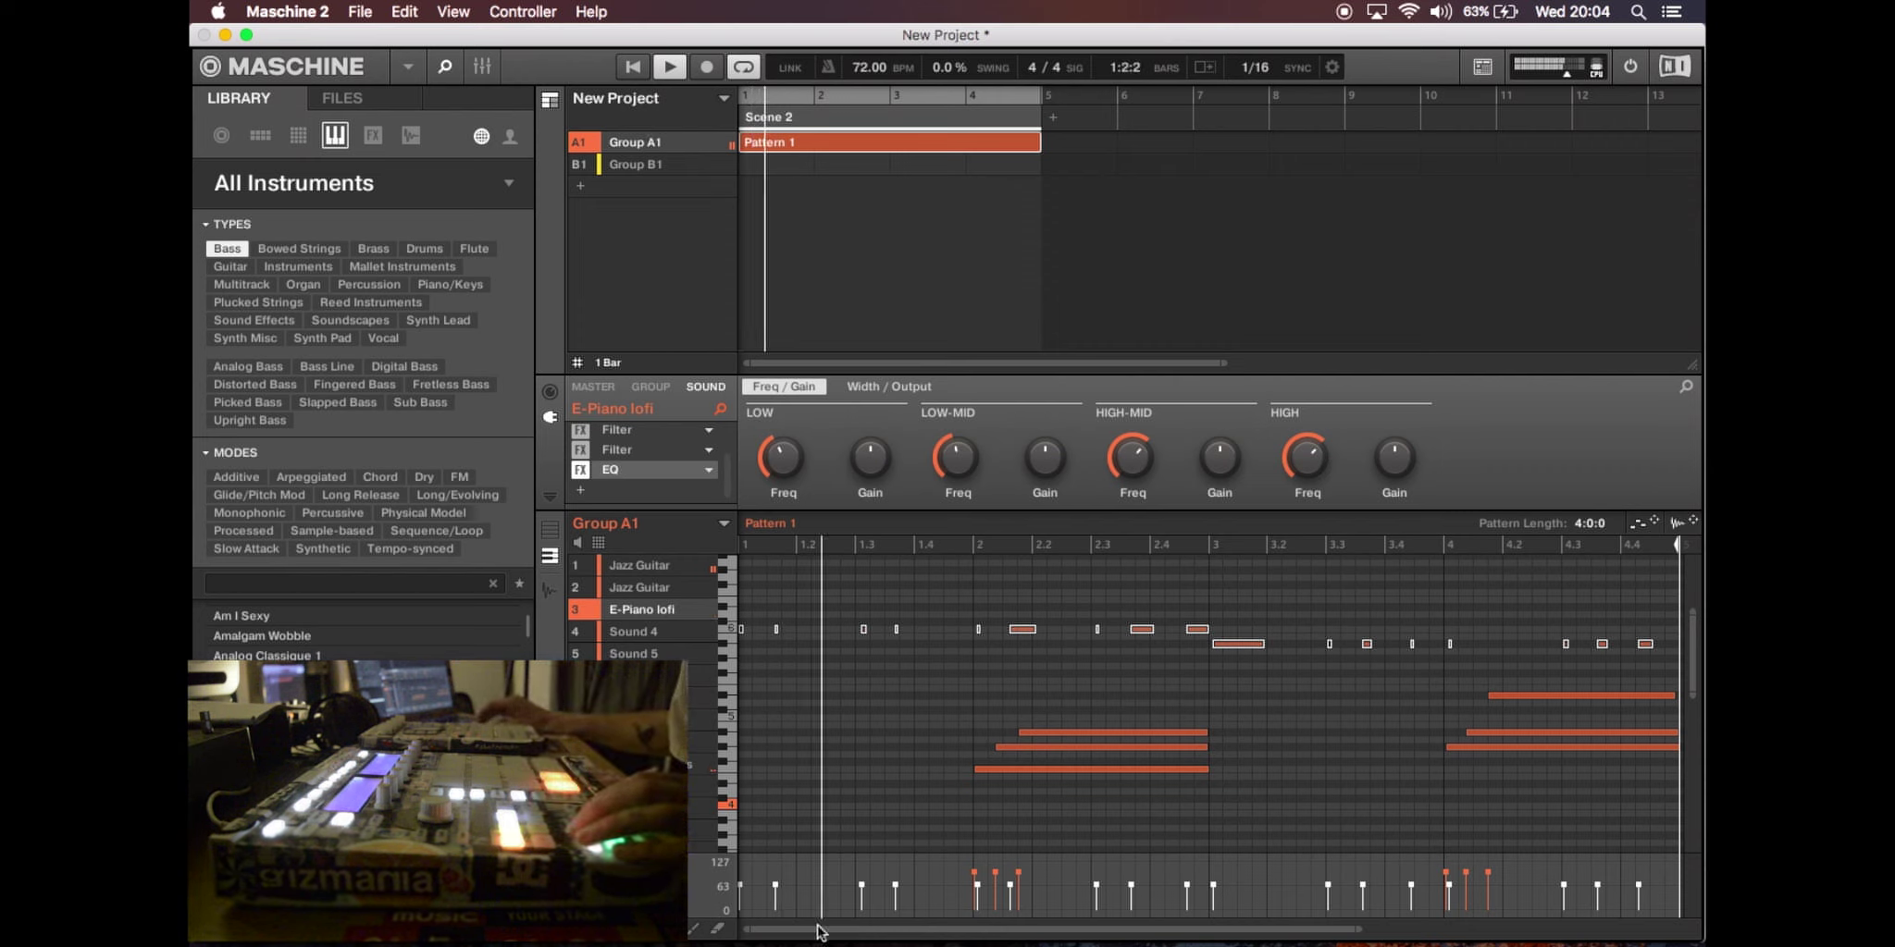
scroll(933, 615, "down", 2)
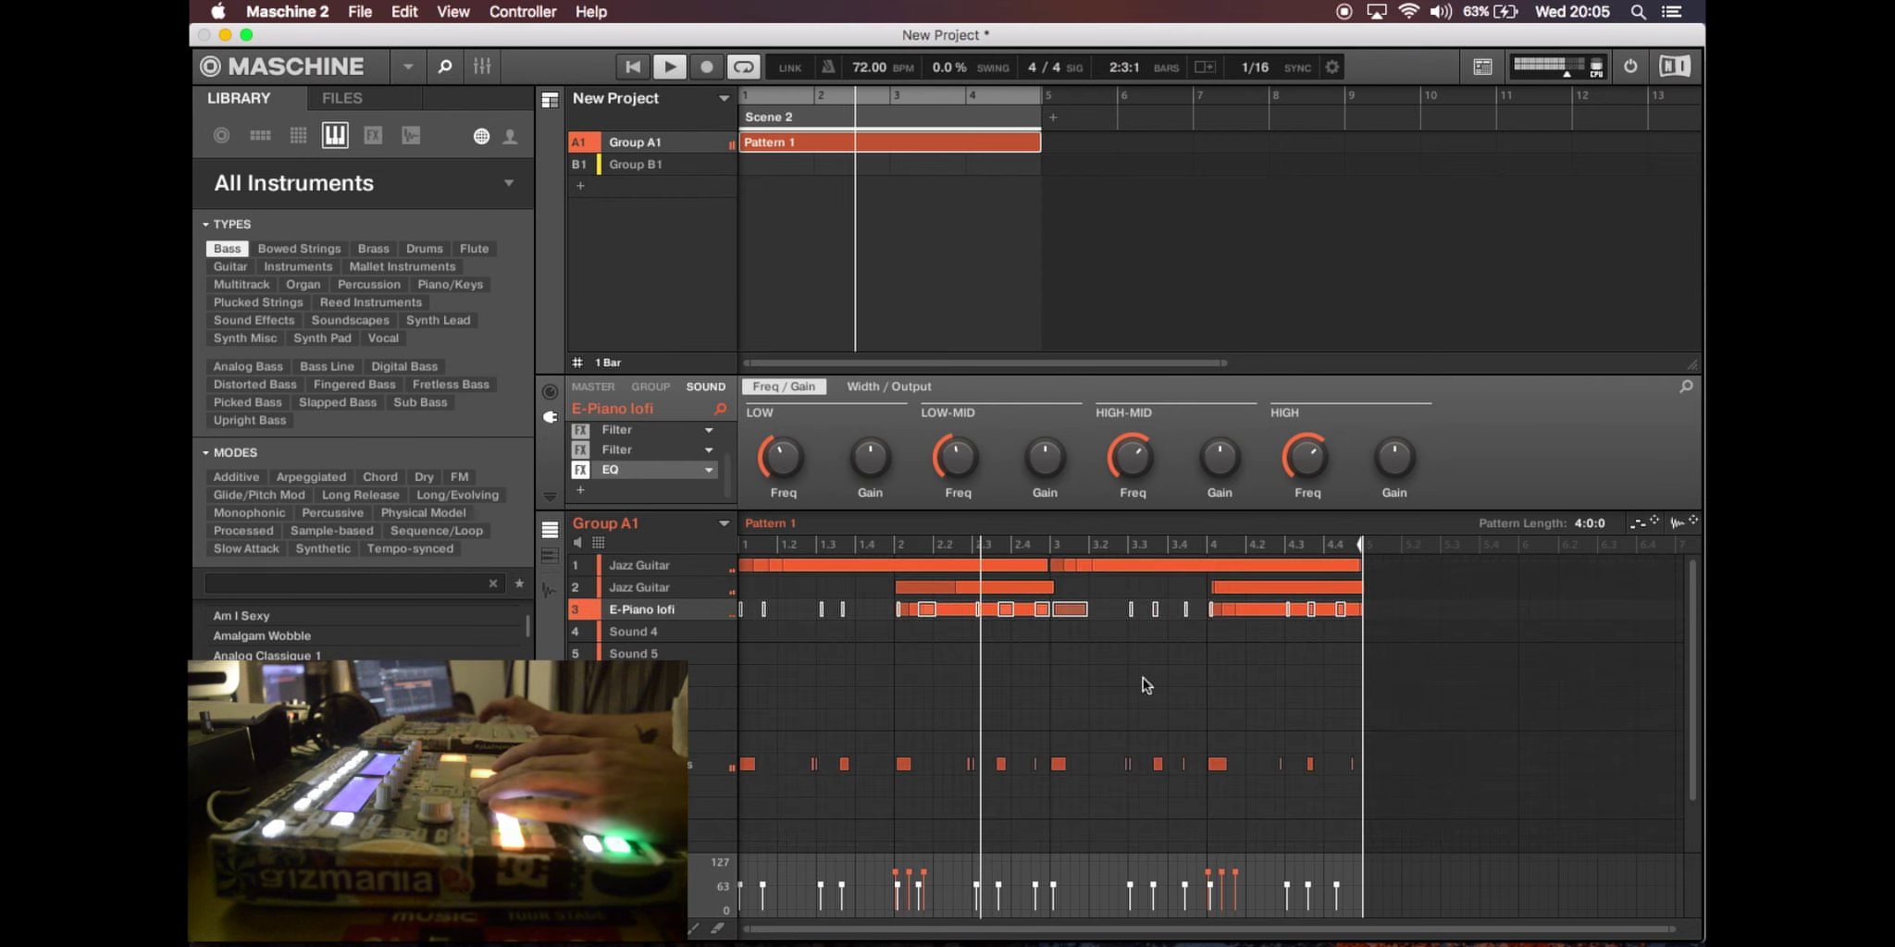
left_click(1393, 611)
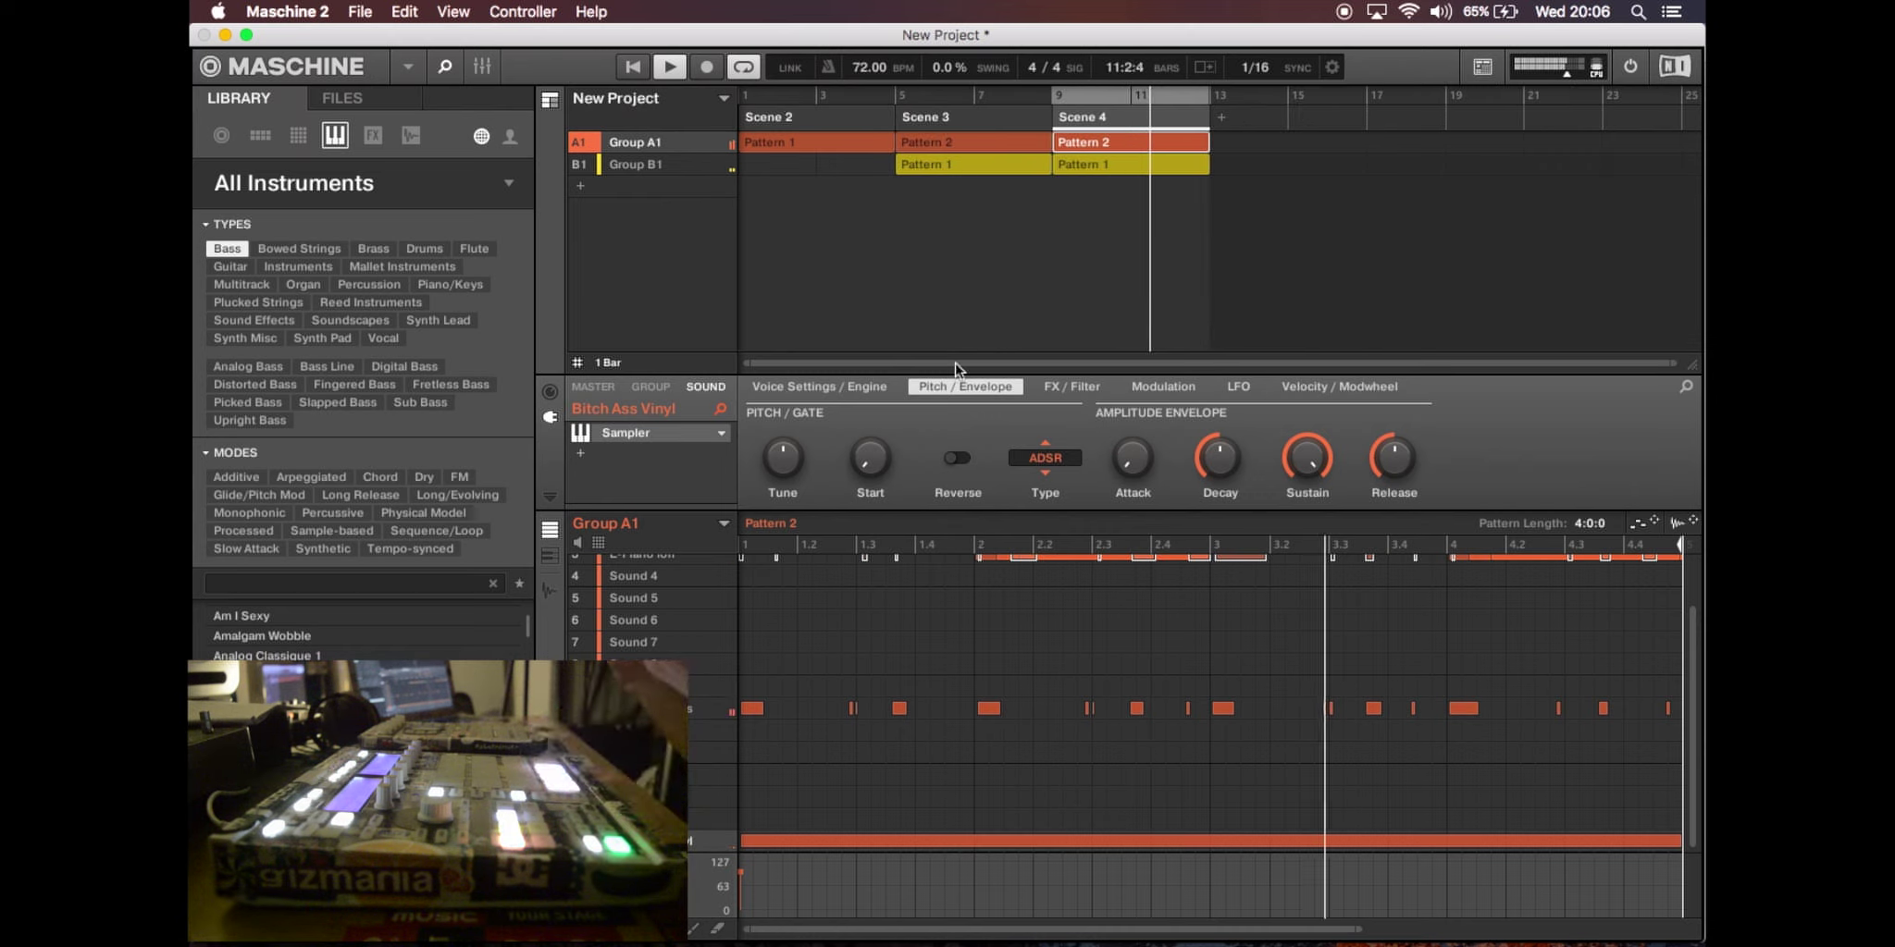
- Give Group B1 a separate Pattern 3 in Scene 4 and select its kick and hi-hat notes from 4.3 to the end
left_click(1128, 166)
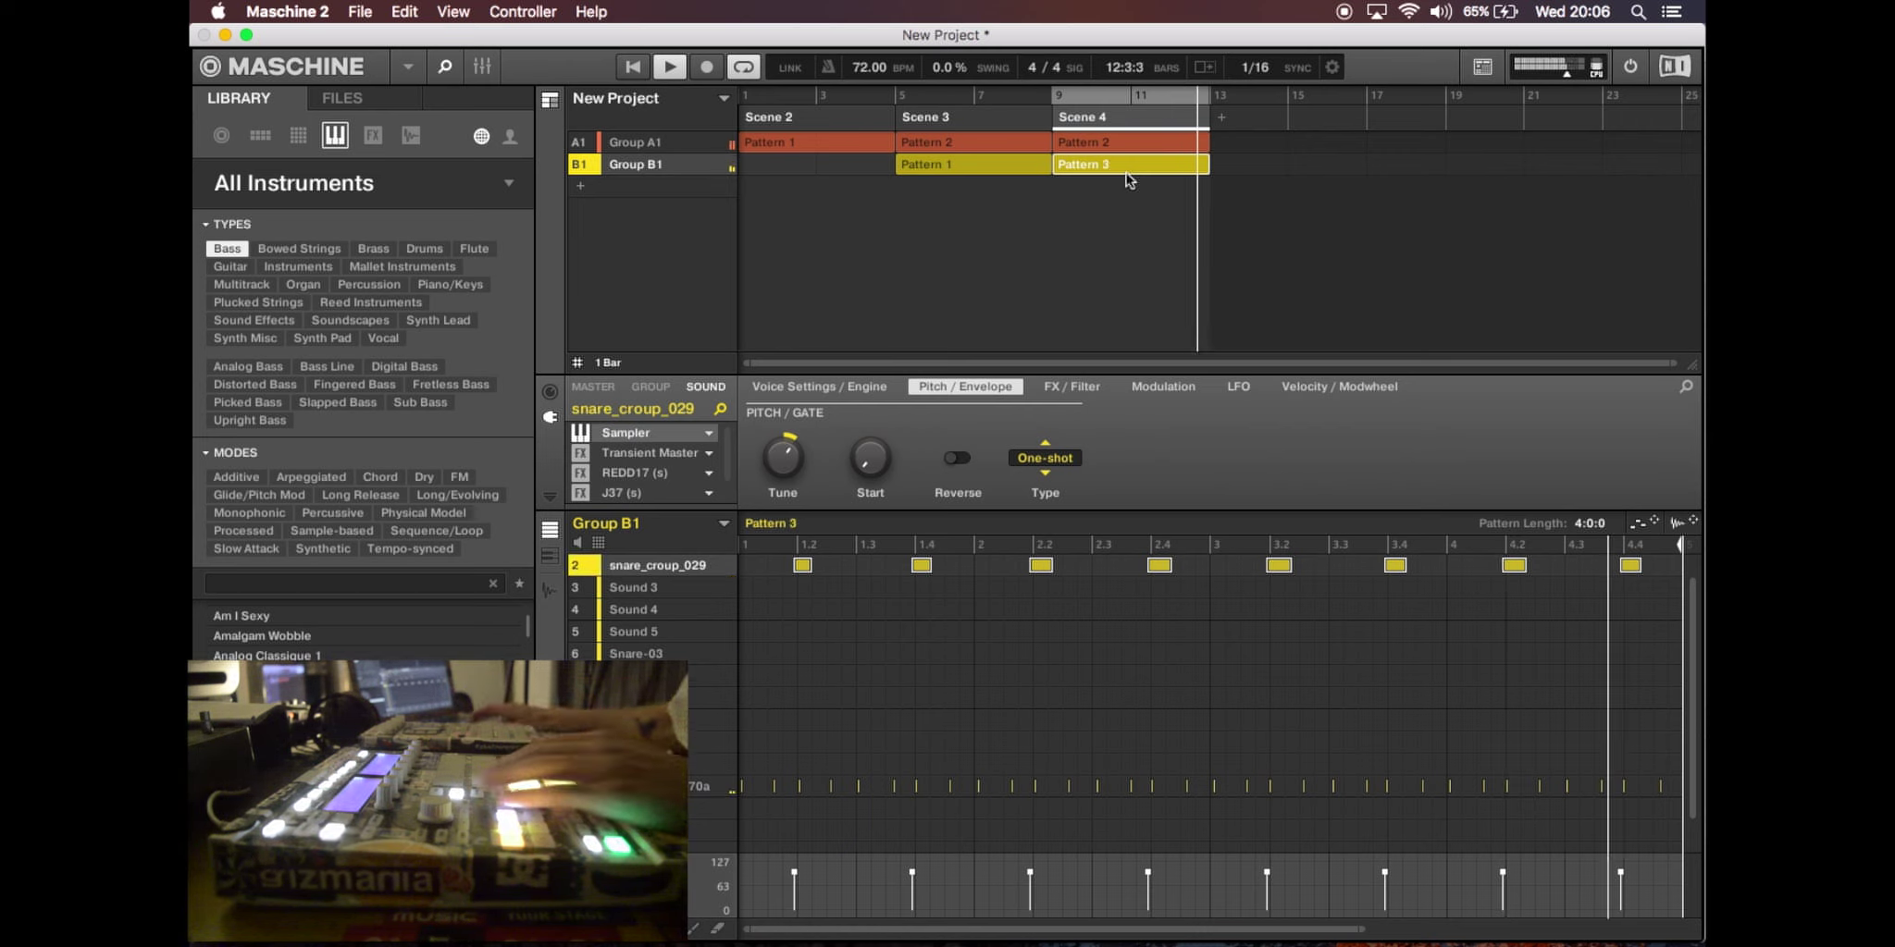
left_click_drag(1034, 929, 1034, 936)
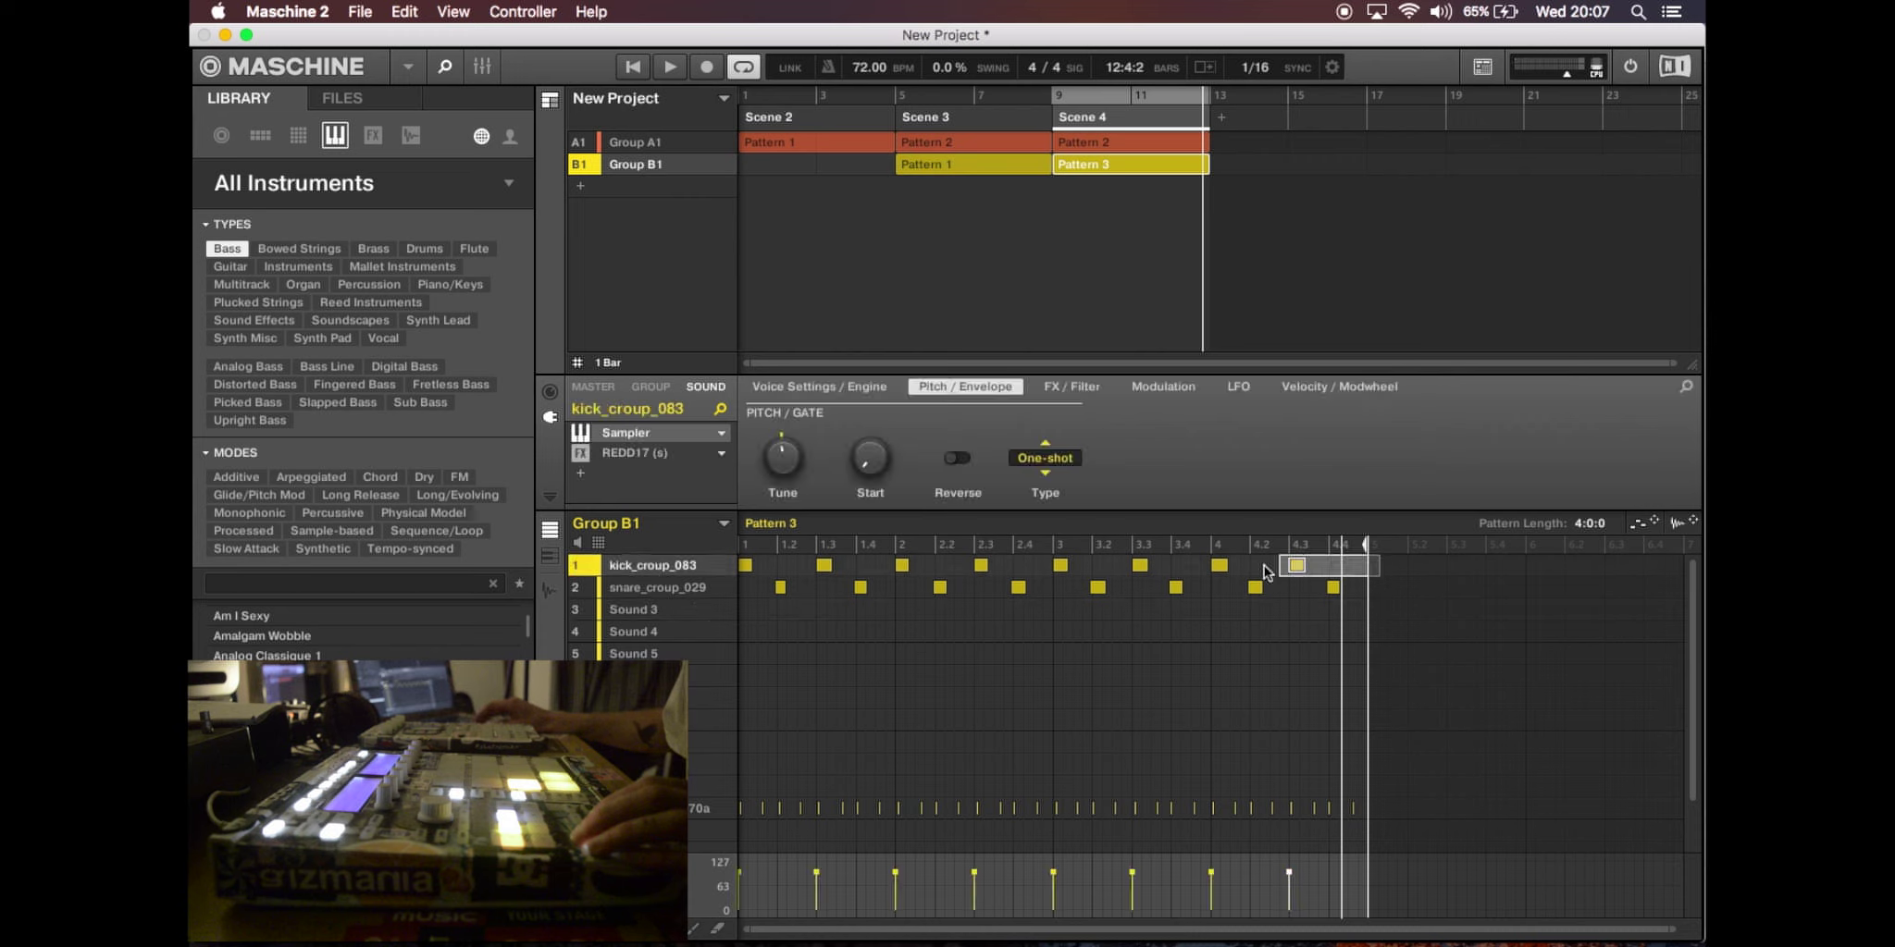
left_click_drag(1379, 556, 1283, 792)
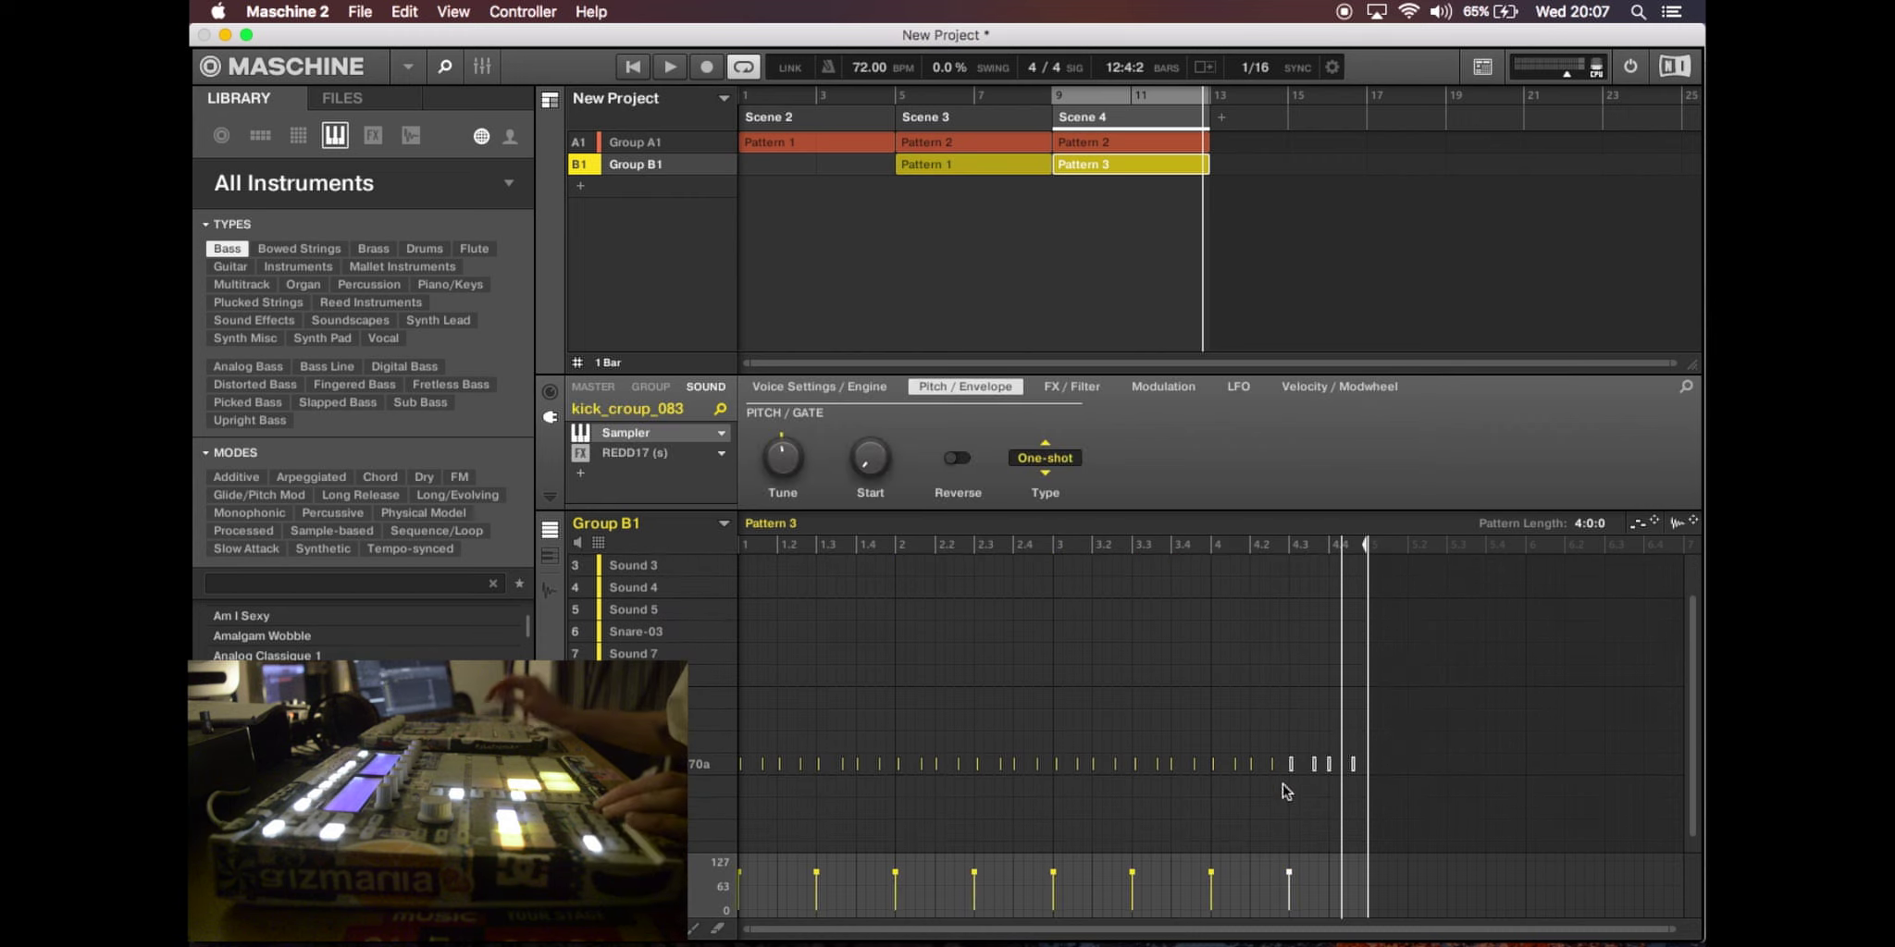
key("space")
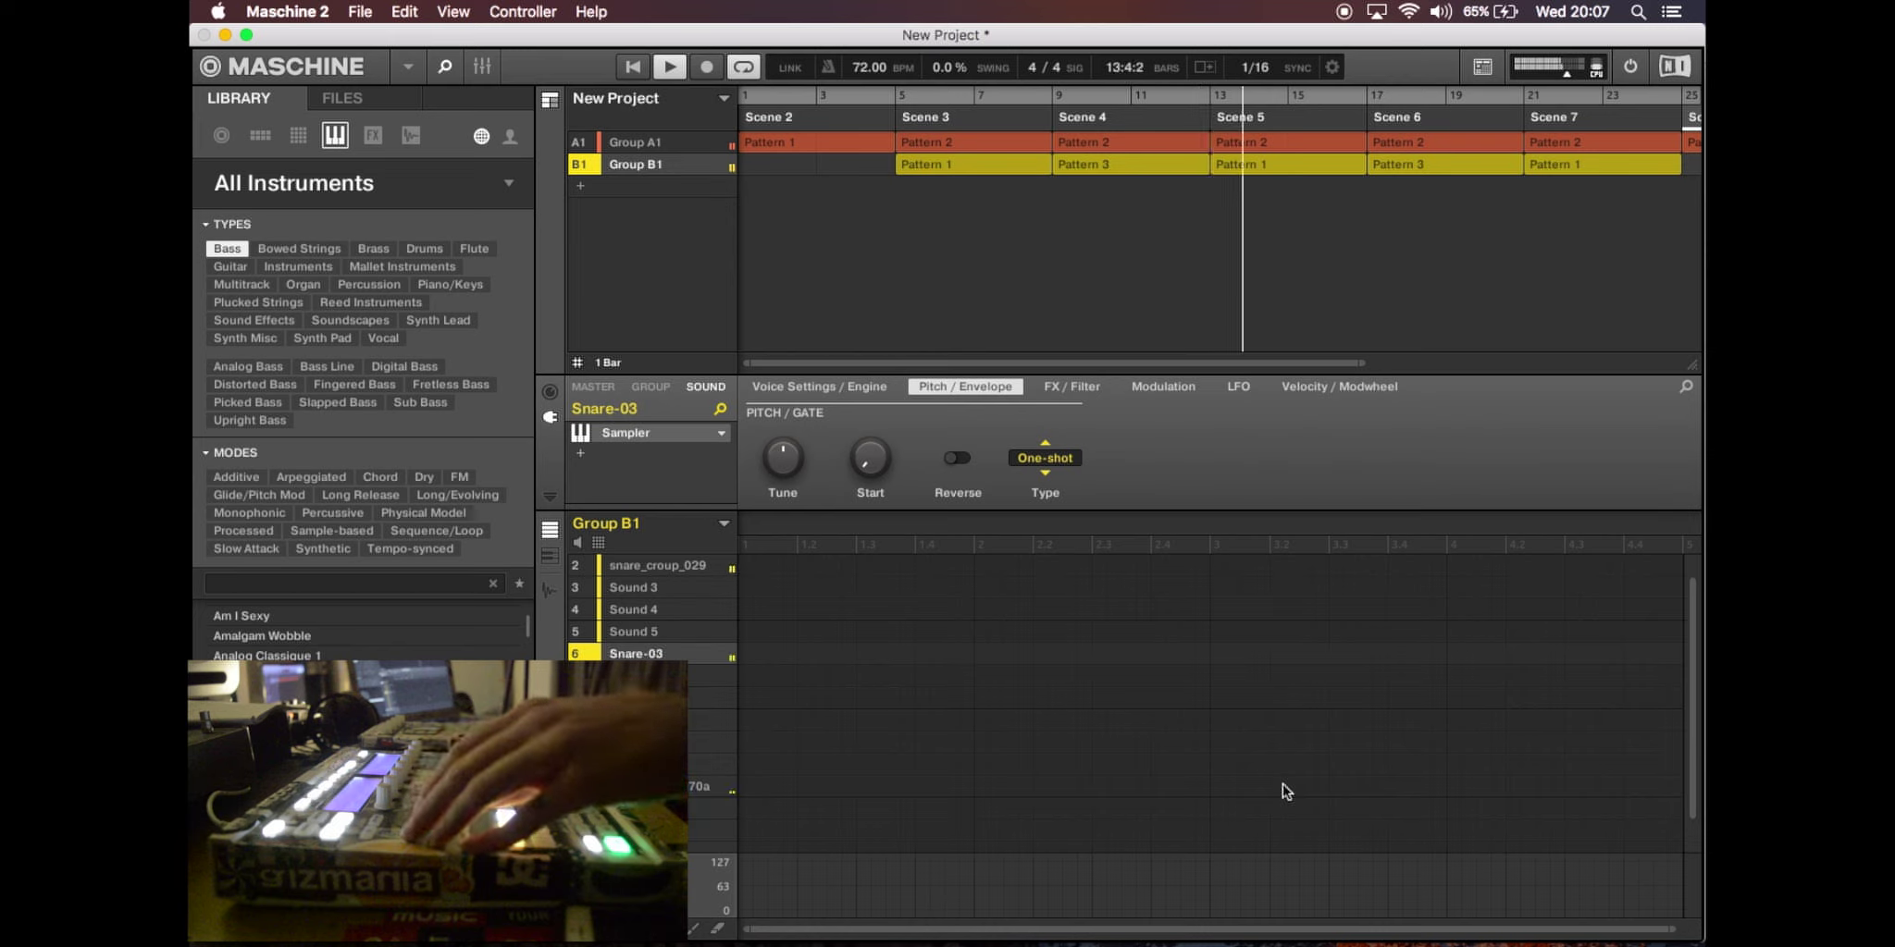
- Assign a separate Pattern 3 to Group A1 in Scene 4 and use that same pattern in Scene 6
left_click(1127, 142)
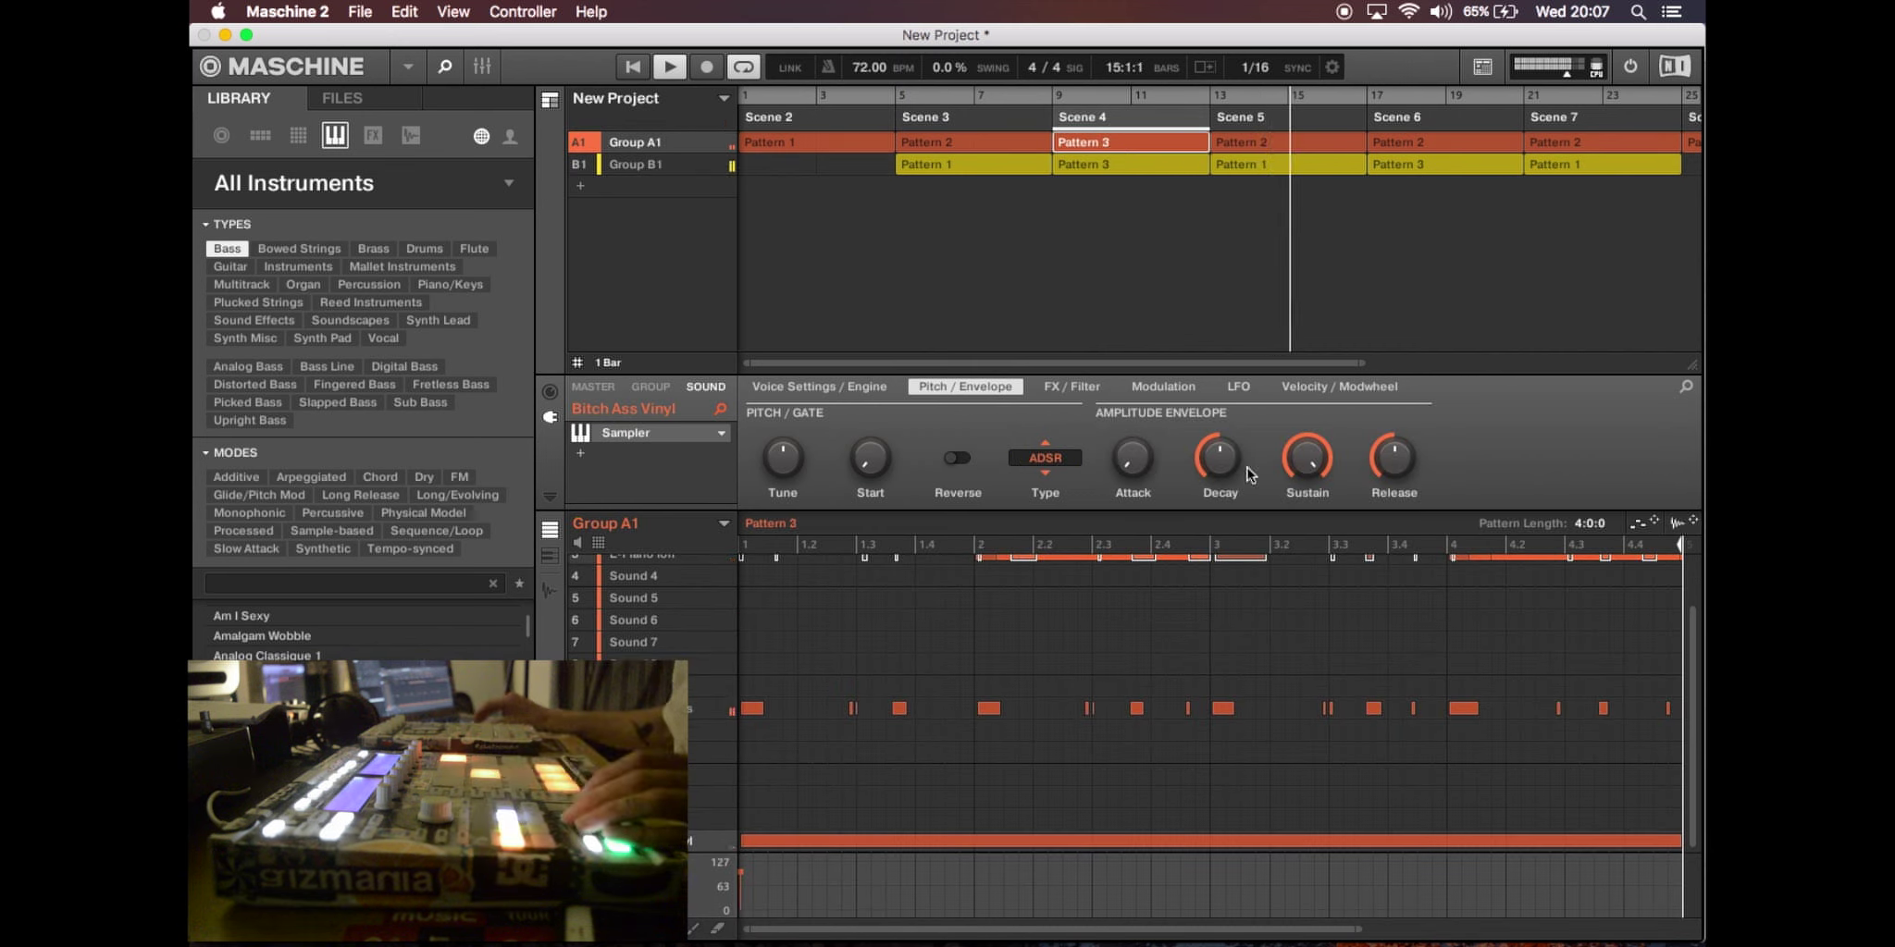
mouse_move(1257, 902)
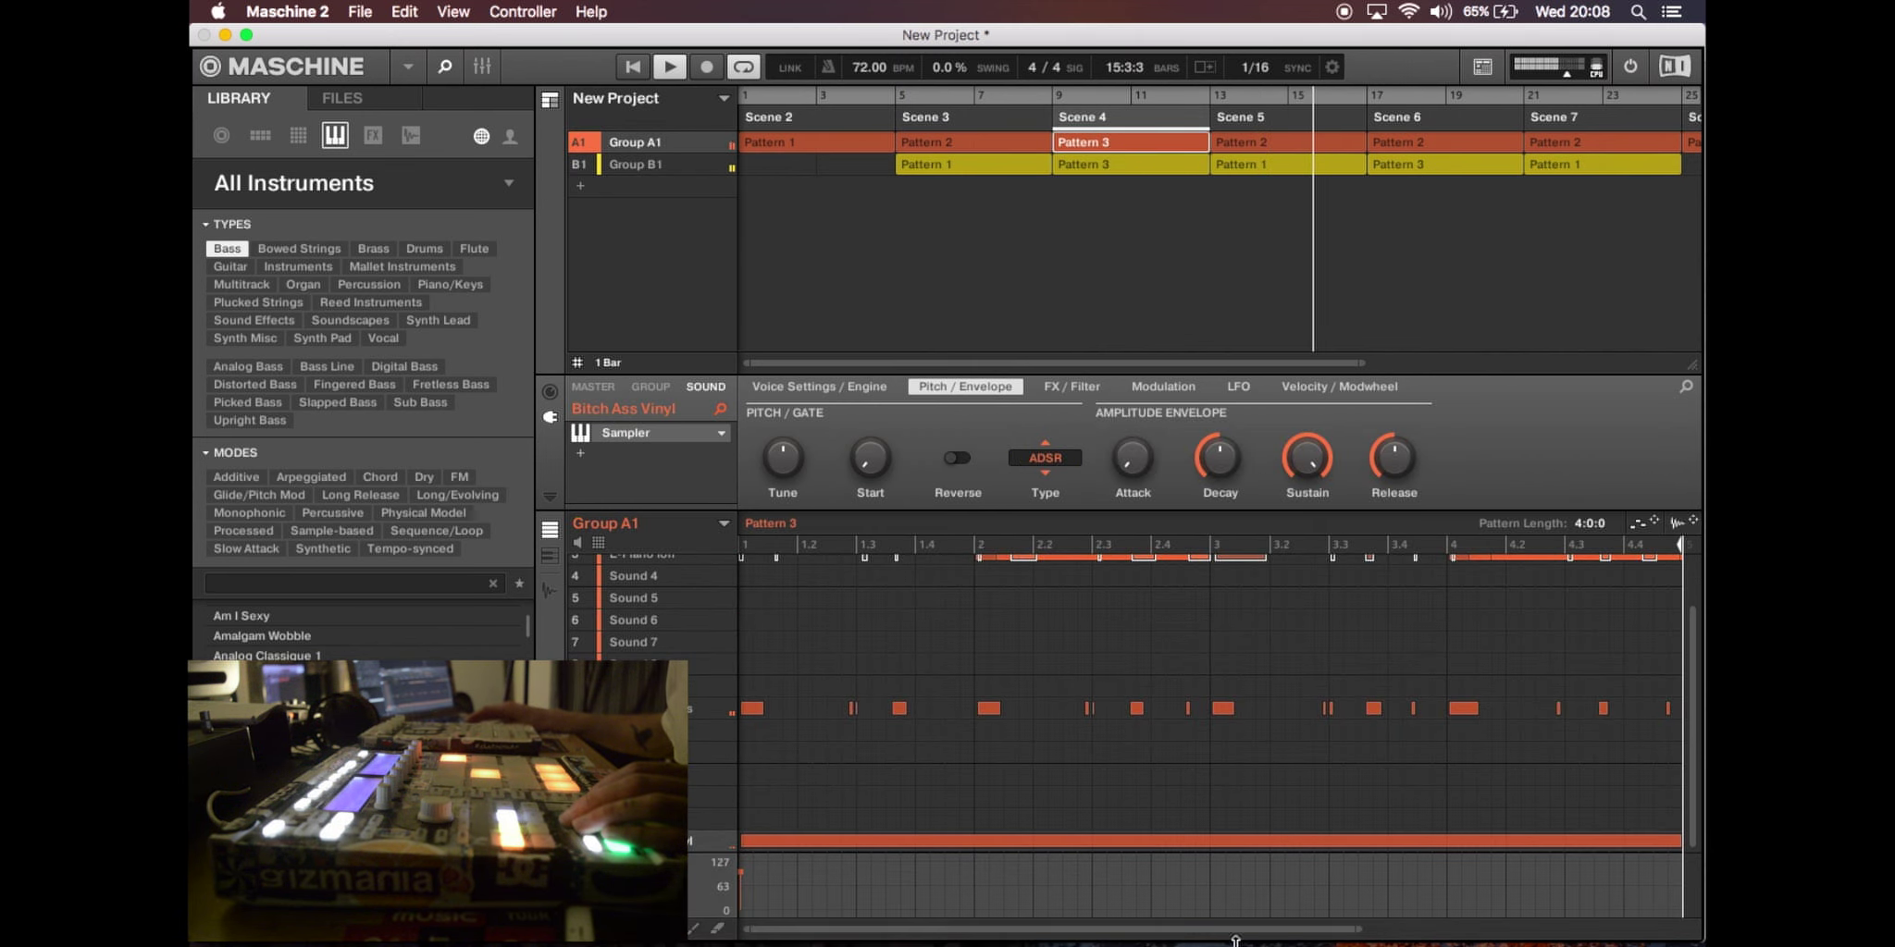
scroll(1157, 669, "up", 3)
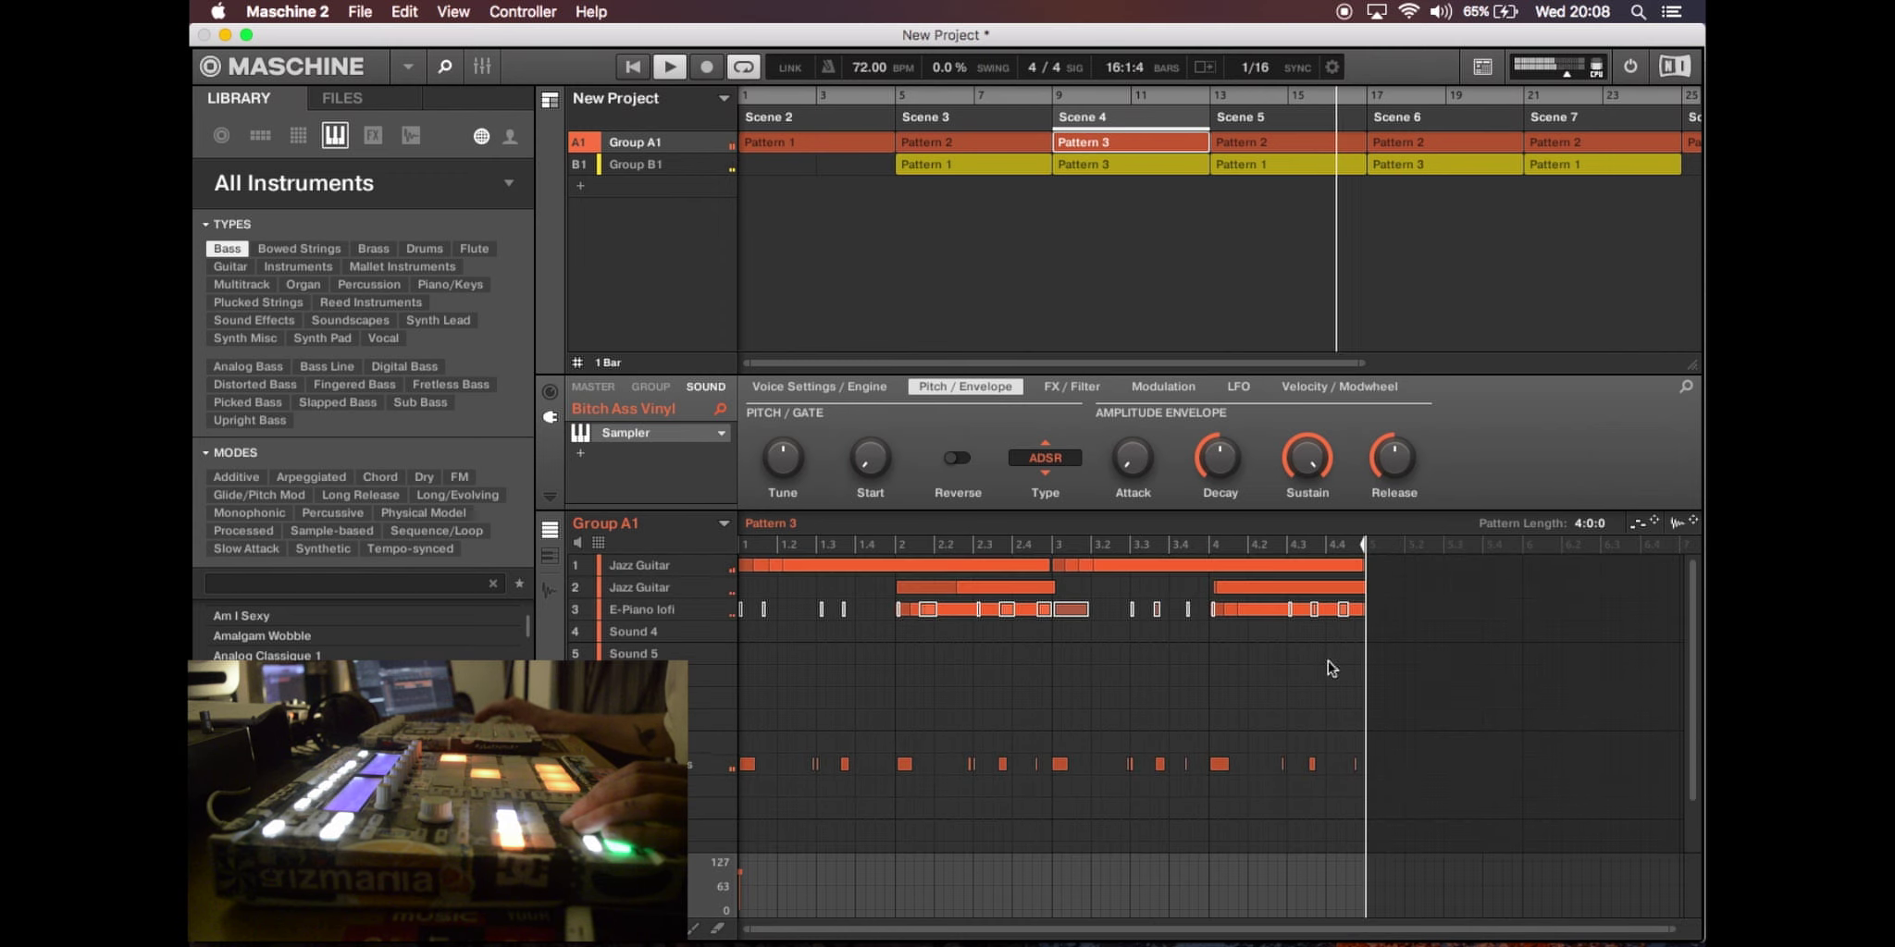
left_click(1342, 636)
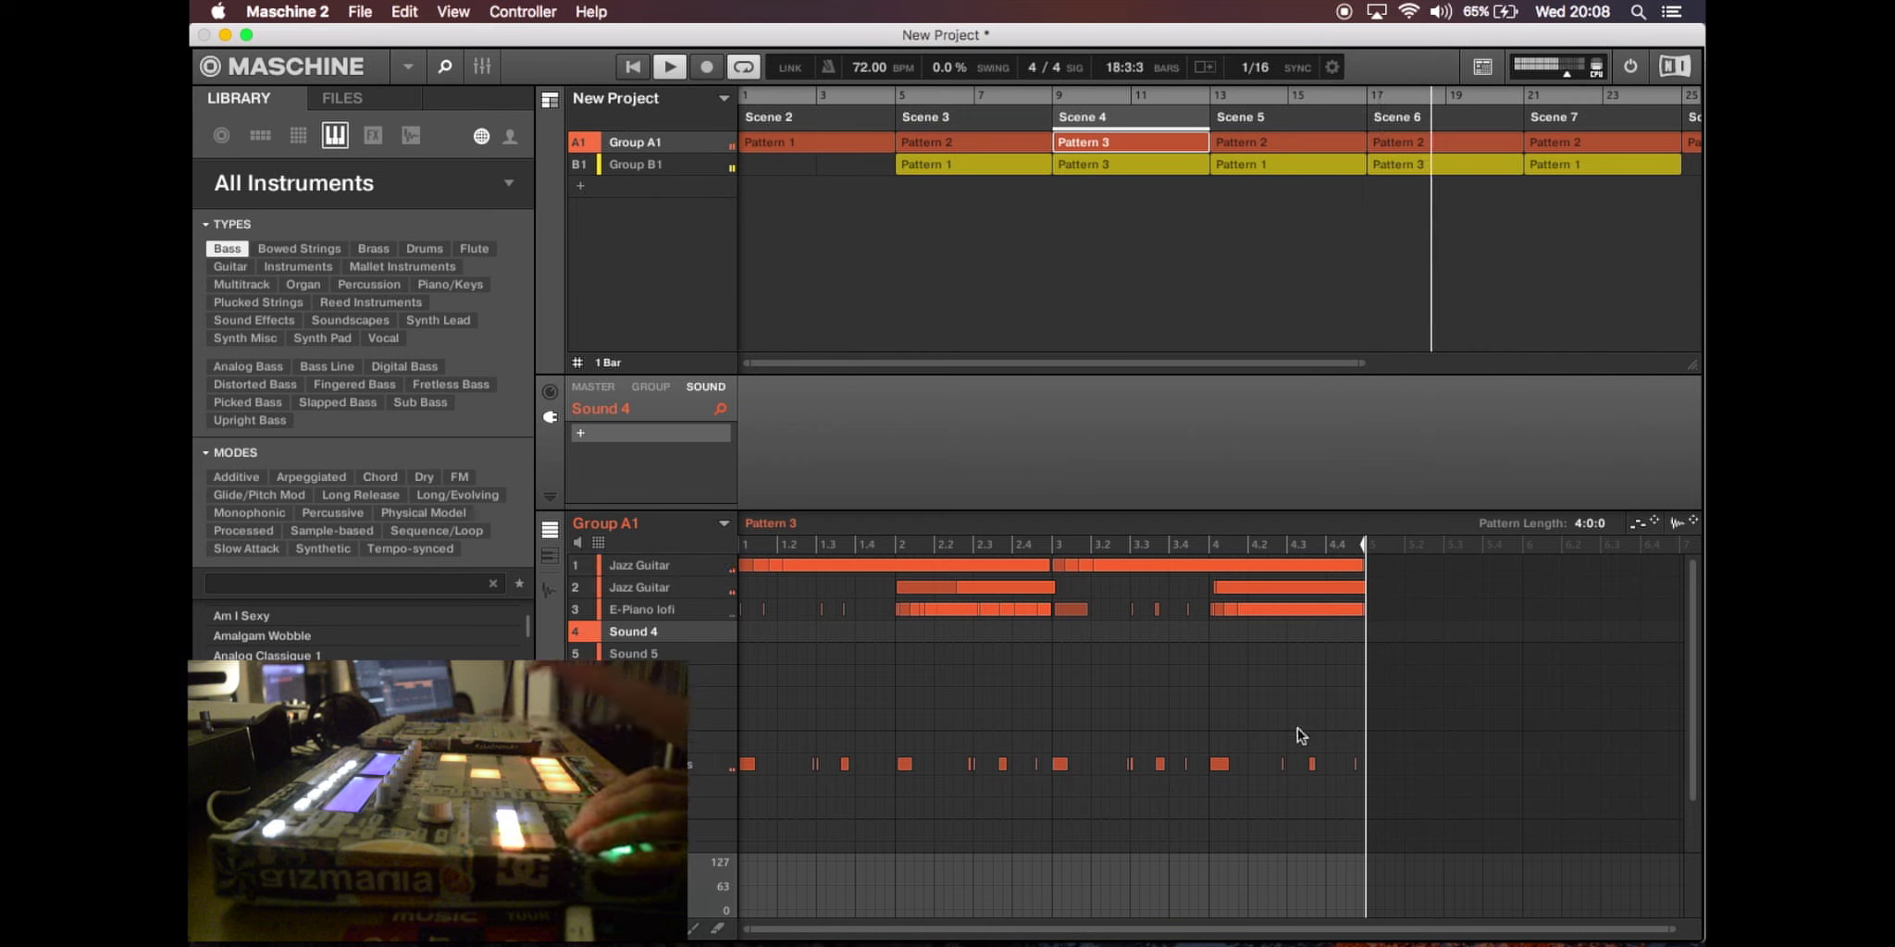
left_click(1420, 147)
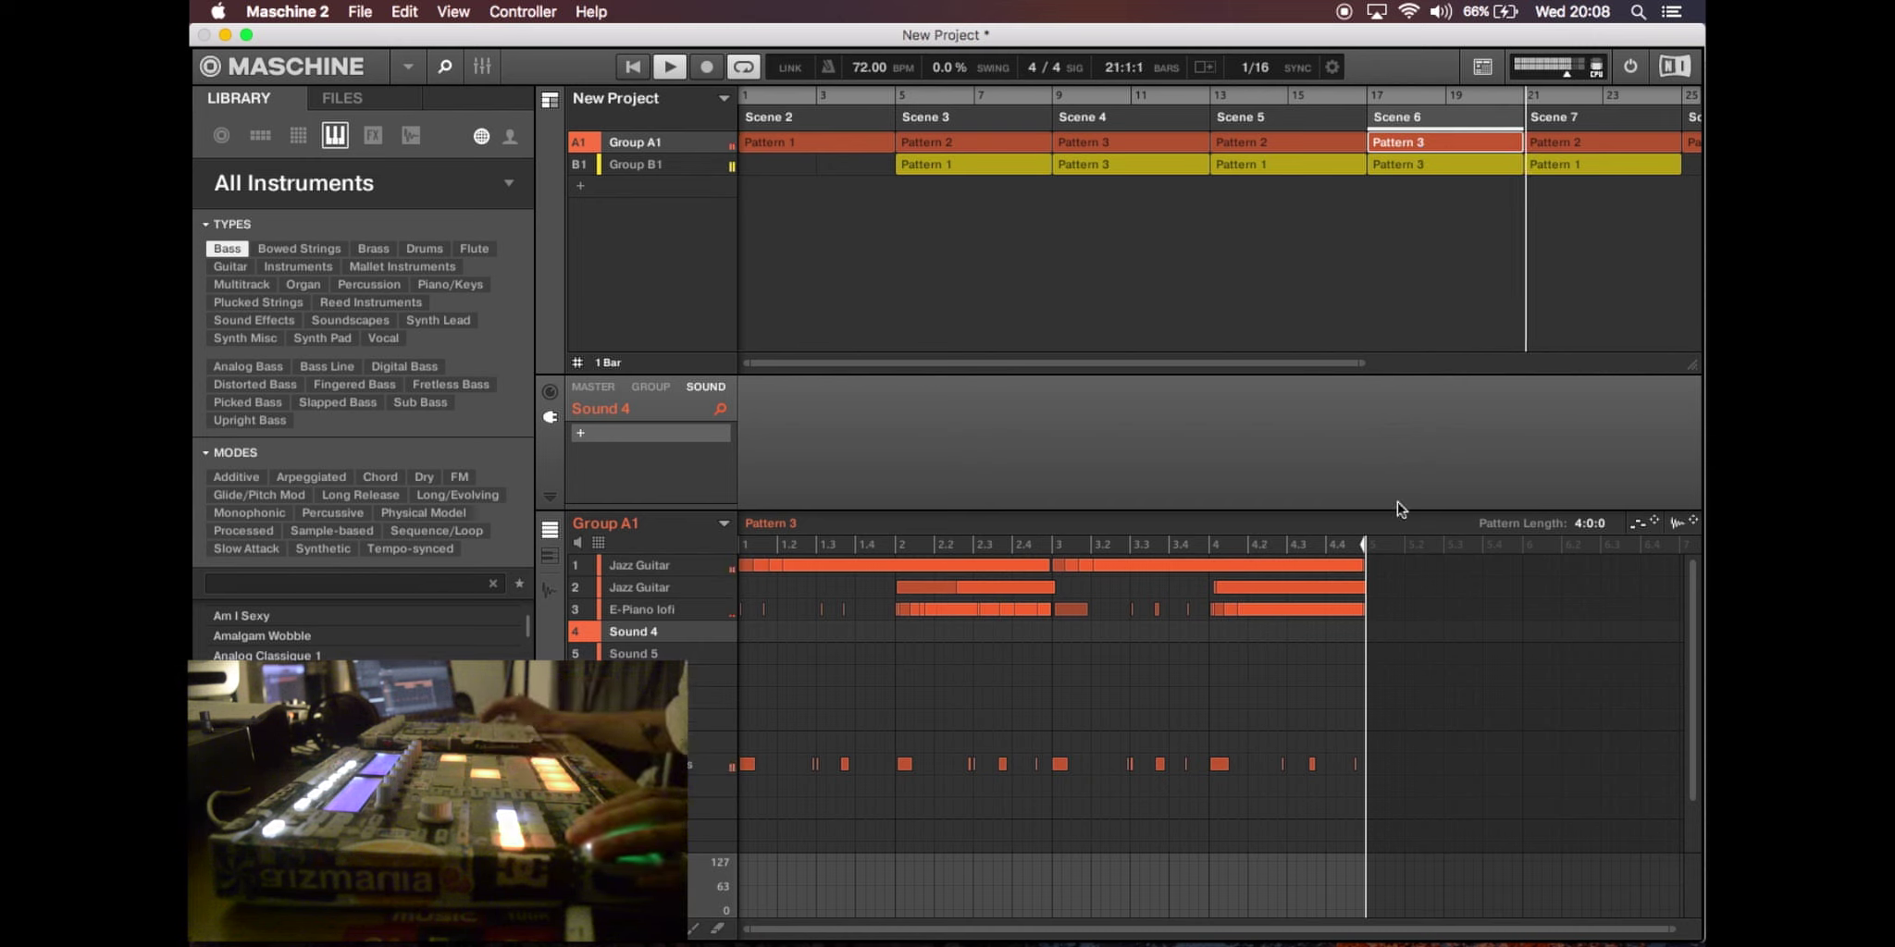
left_click_drag(1203, 360, 1196, 359)
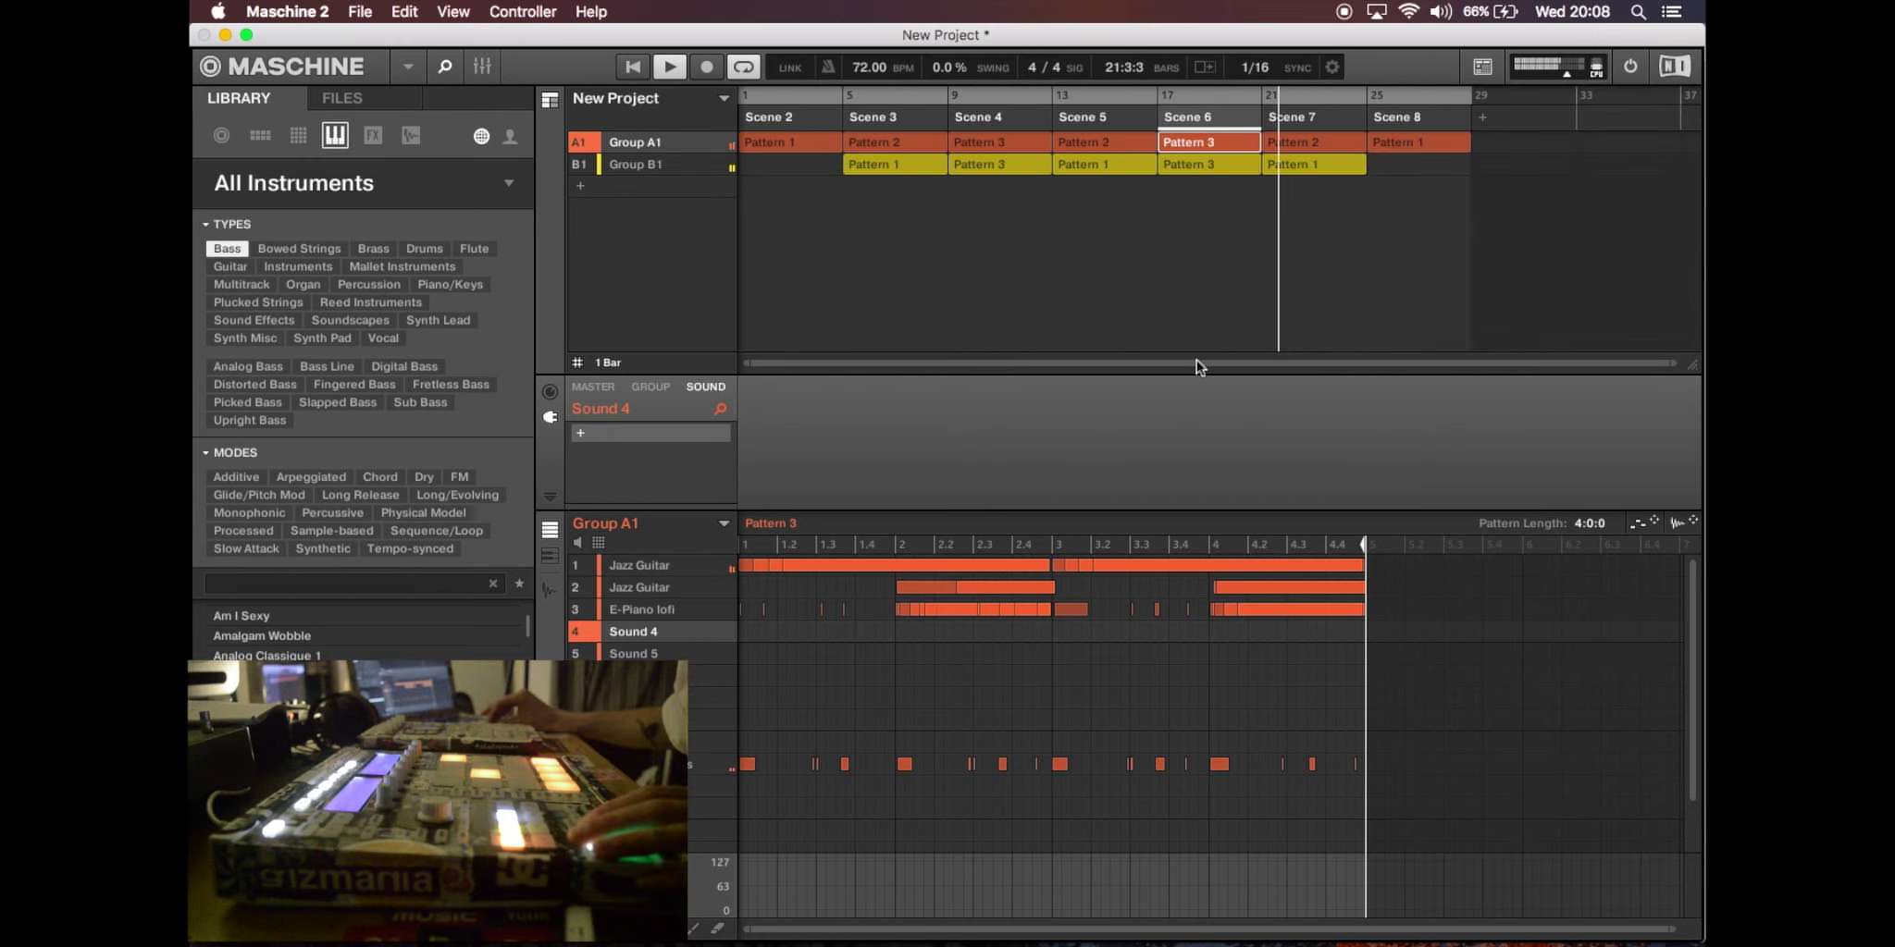